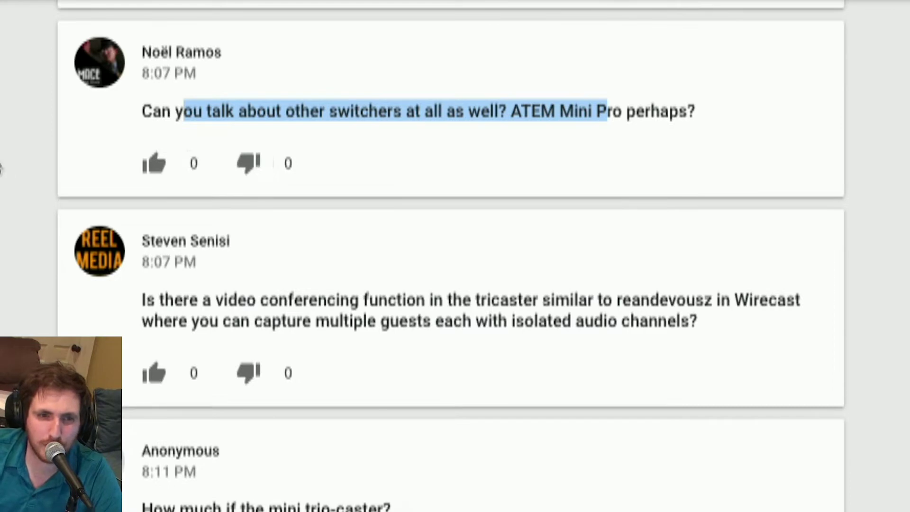
Read through the audience questions and highlight the one about video conferencing with isolated guest audio channels
scroll(450, 256, "down", 5)
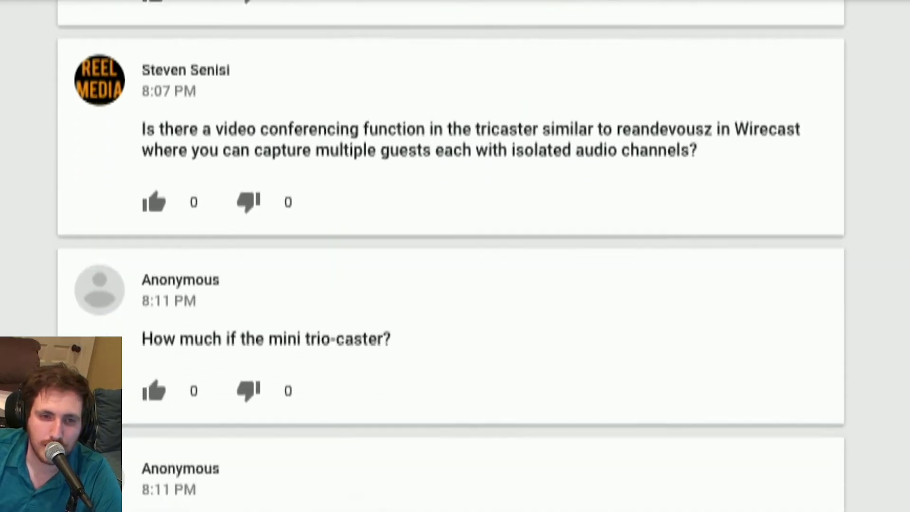
left_click_drag(247, 84, 582, 102)
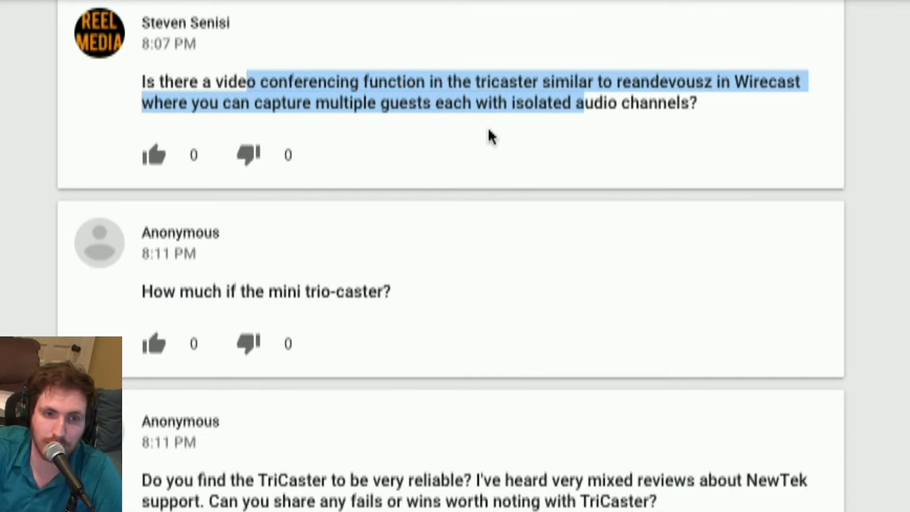
scroll(491, 184, "down", 2)
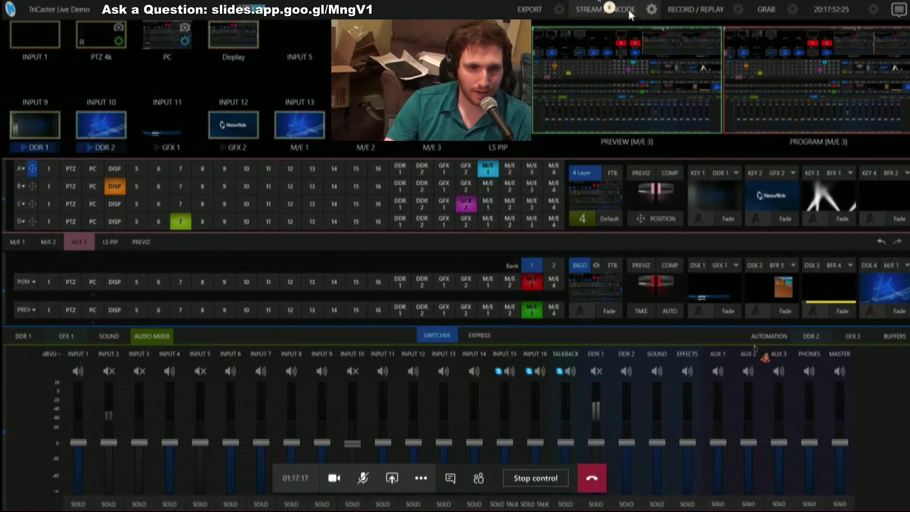
Review the DDR 1 clips, the GFX 1 titles, the sound playlist and the audio mixer
left_click(23, 336)
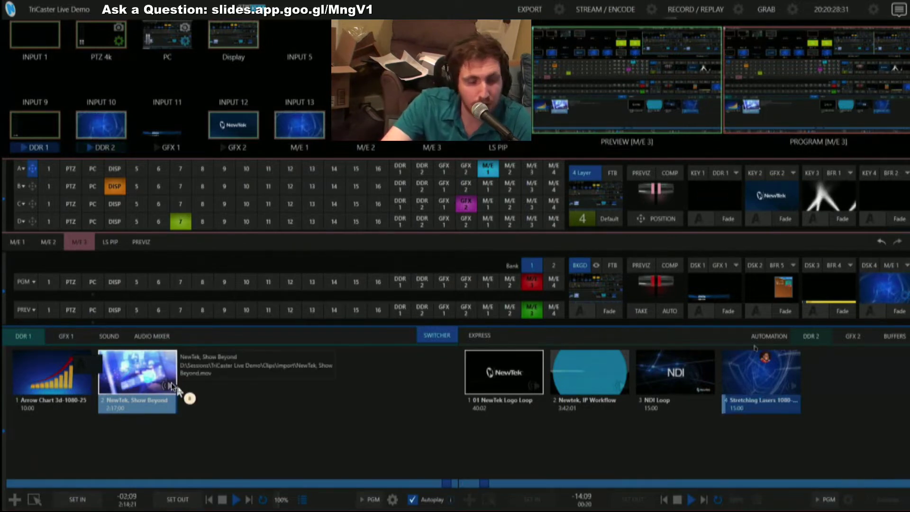
left_click(67, 336)
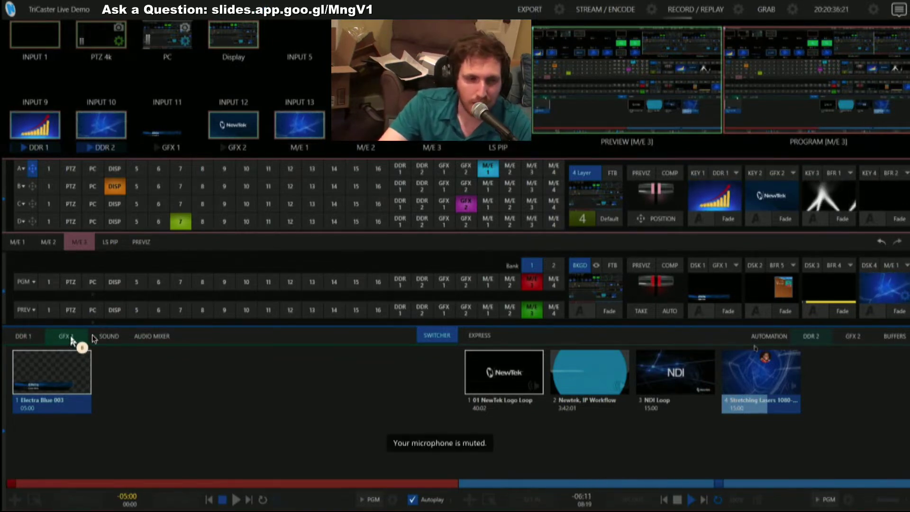
left_click(110, 333)
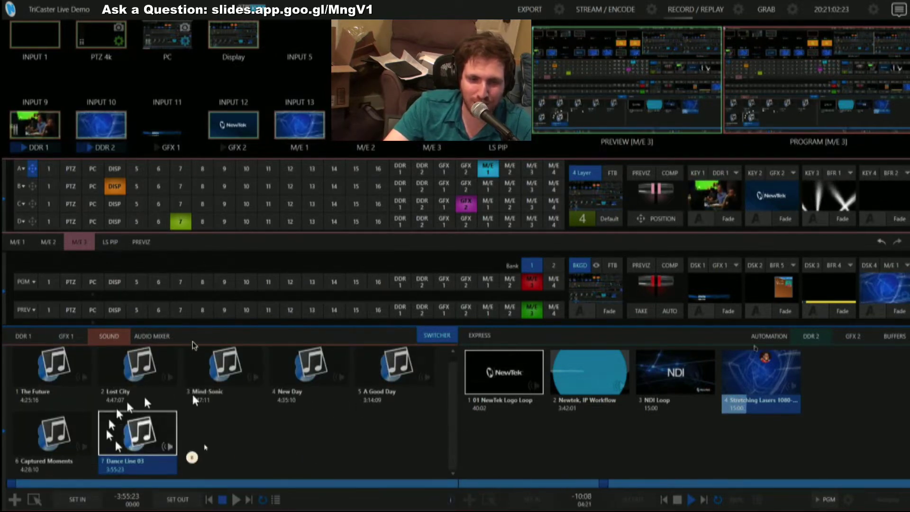
left_click(160, 337)
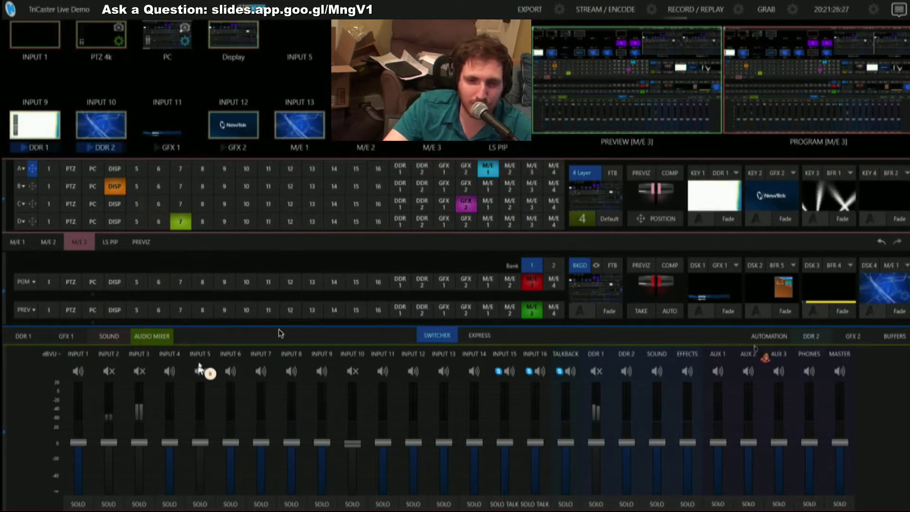
Review the DDR 2 clips, GFX 2 titles and media buffers, and bring both DDR playlists back into view
left_click(818, 342)
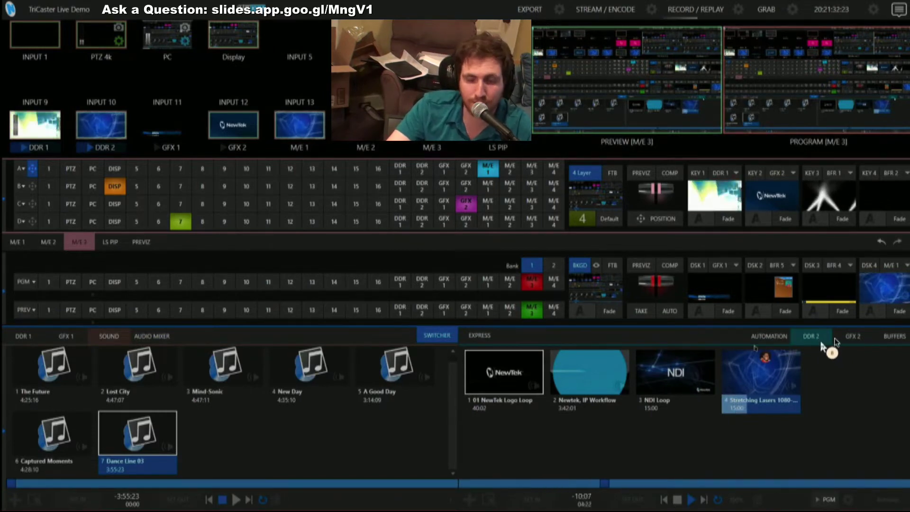
left_click(852, 337)
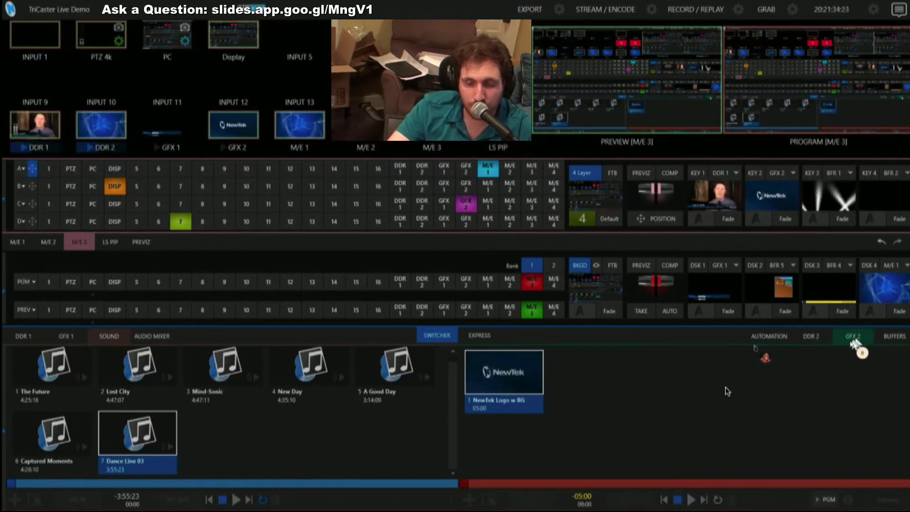
left_click(893, 337)
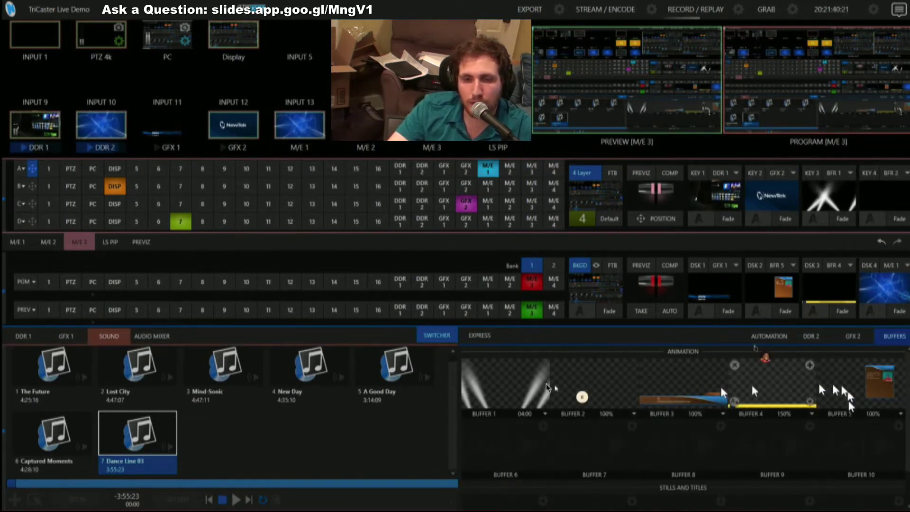
mouse_move(549, 394)
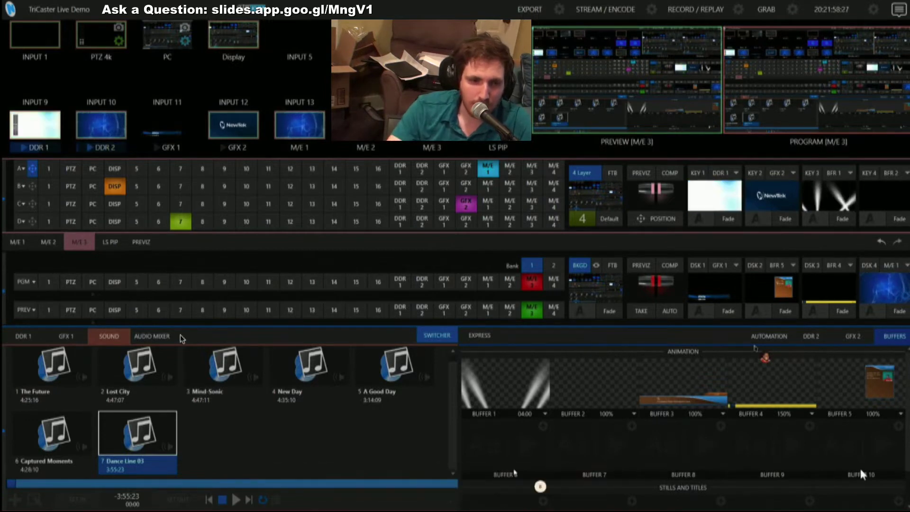
left_click(25, 337)
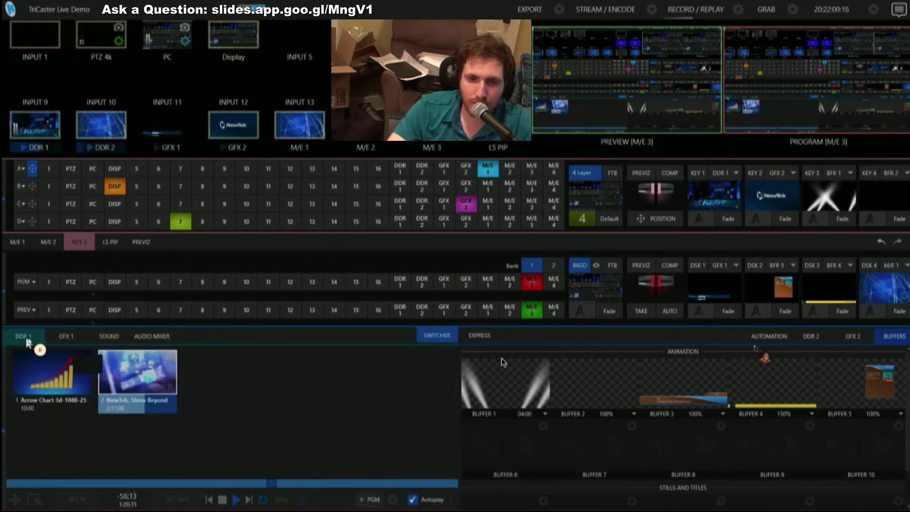
left_click(810, 336)
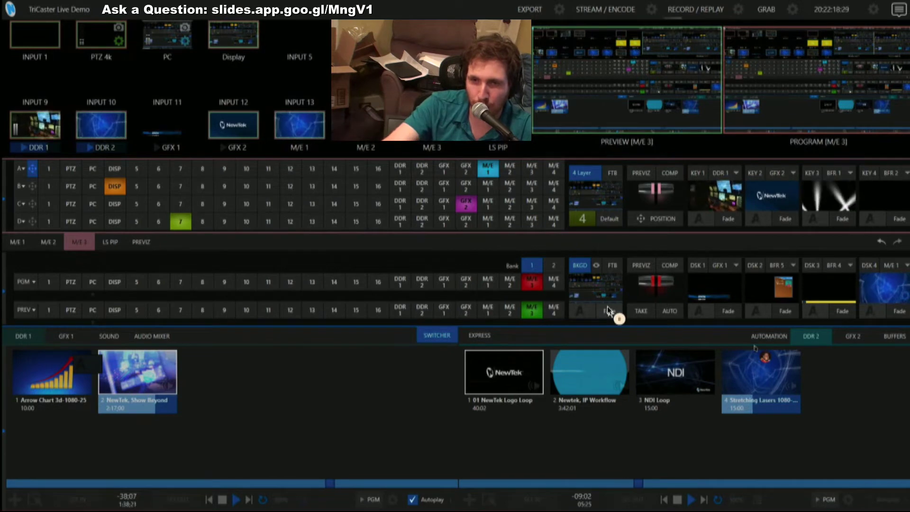
Fade the DSK 1 title, the DSK 2 buffer graphic and the DSK 4 M/E 1 overlay on and off the program output
left_click(725, 313)
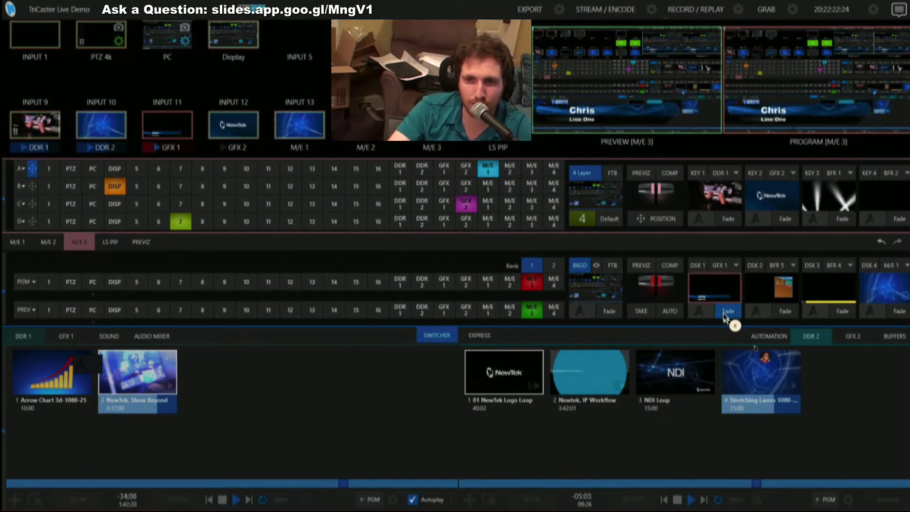
left_click(725, 313)
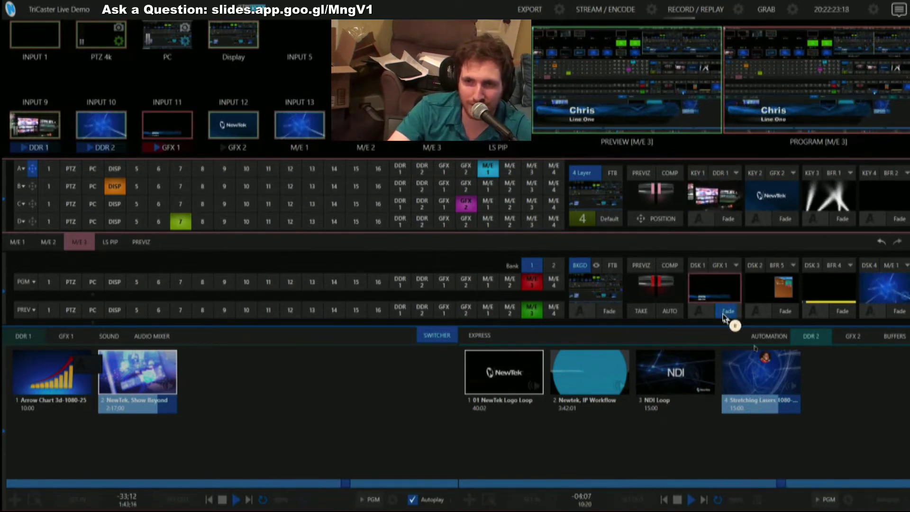
left_click(777, 314)
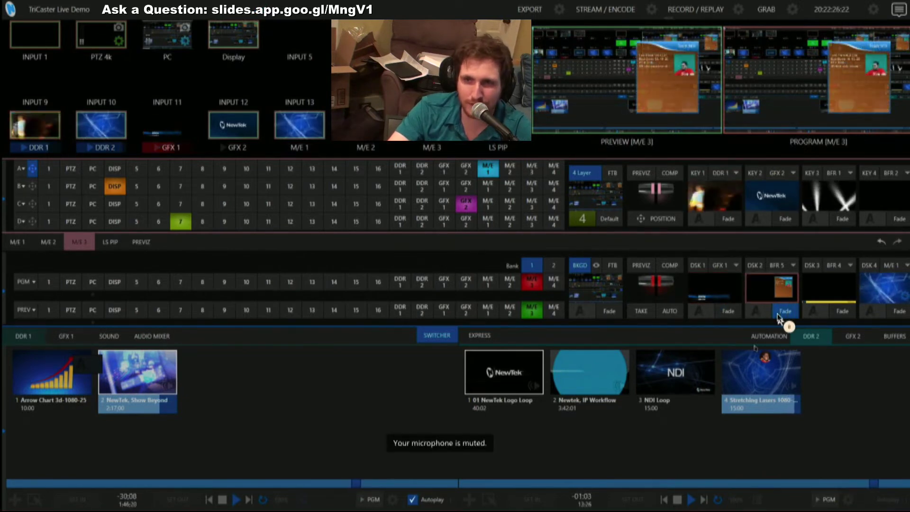
left_click(784, 313)
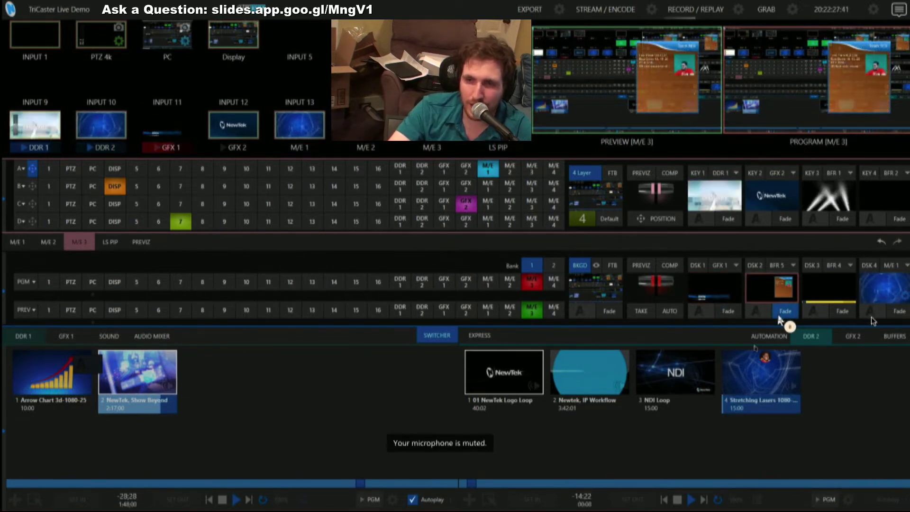
left_click(899, 312)
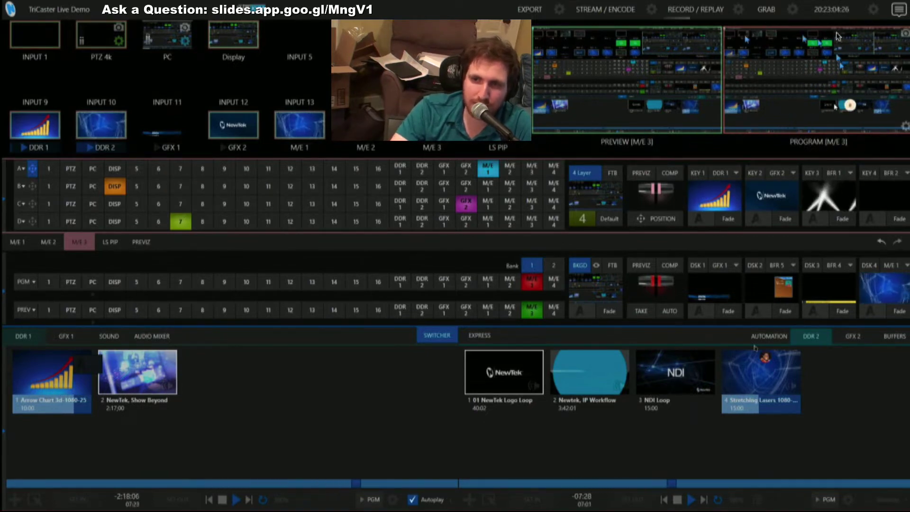
Grab a still image of the current output into the DDR 1 playlist
left_click(768, 14)
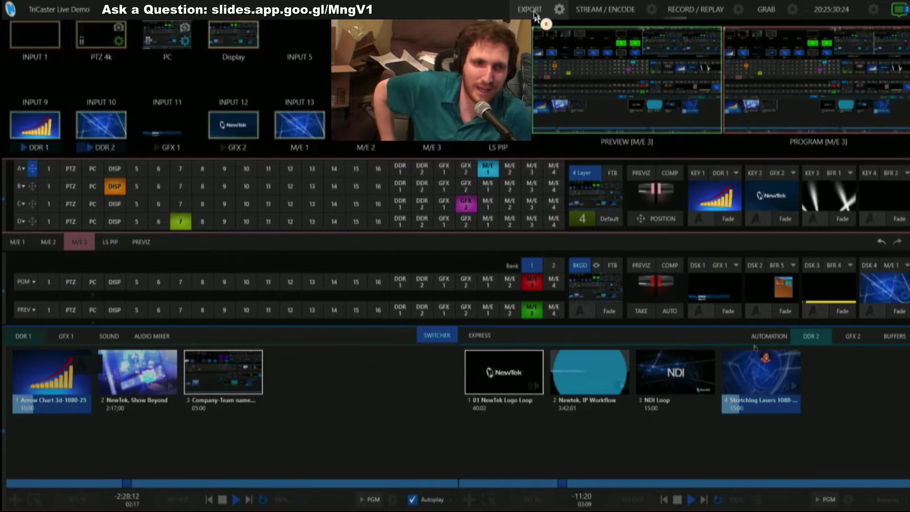
mouse_move(470, 10)
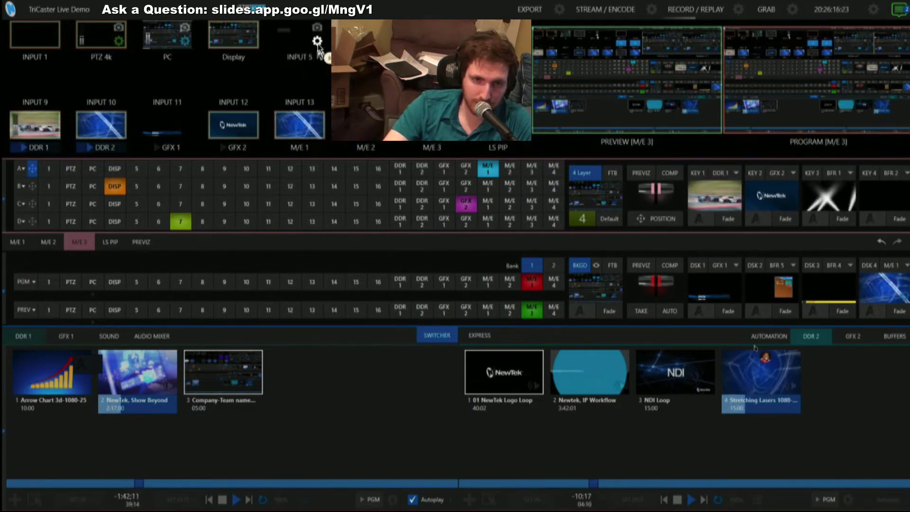
Inspect Input 5's source setup and its list of available sources, and close its settings
left_click(316, 42)
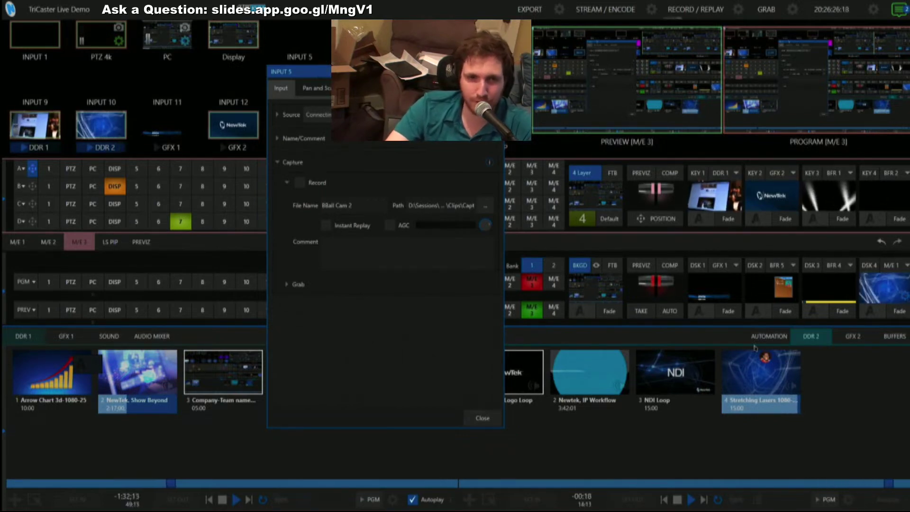
left_click(284, 120)
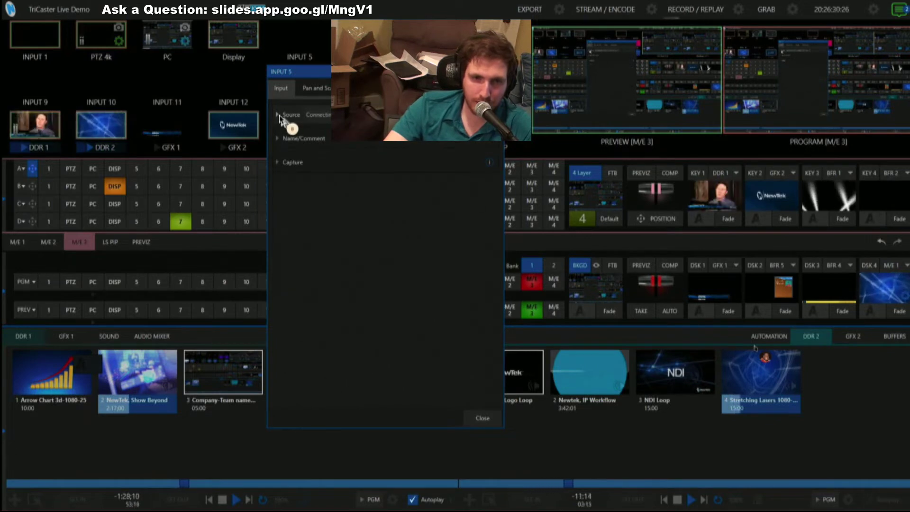
left_click(280, 117)
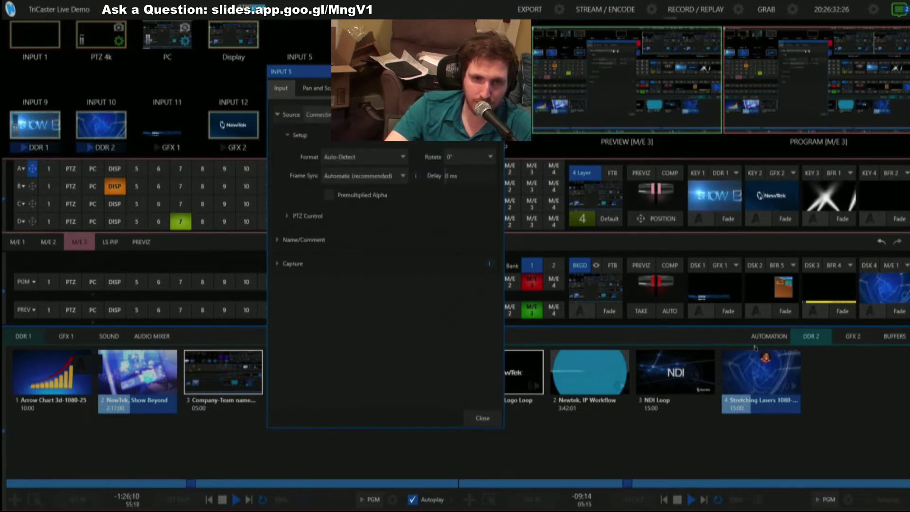
left_click(379, 114)
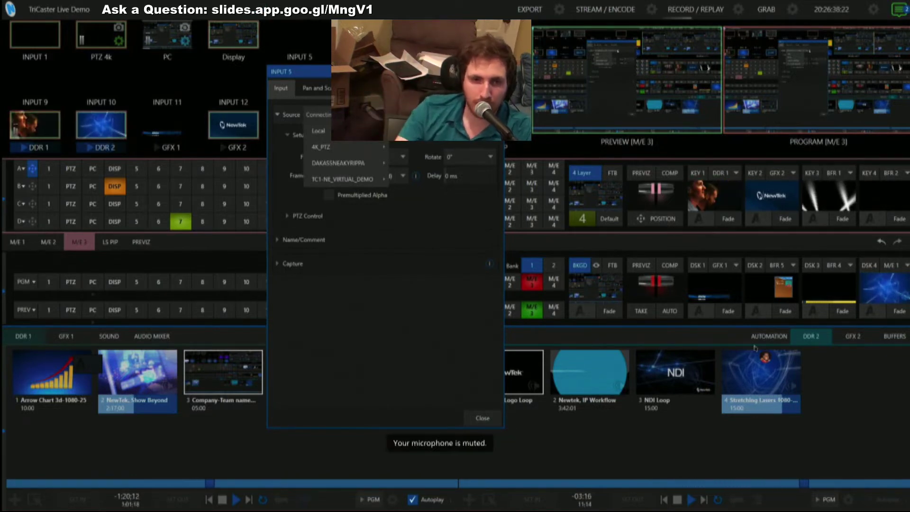
left_click(318, 59)
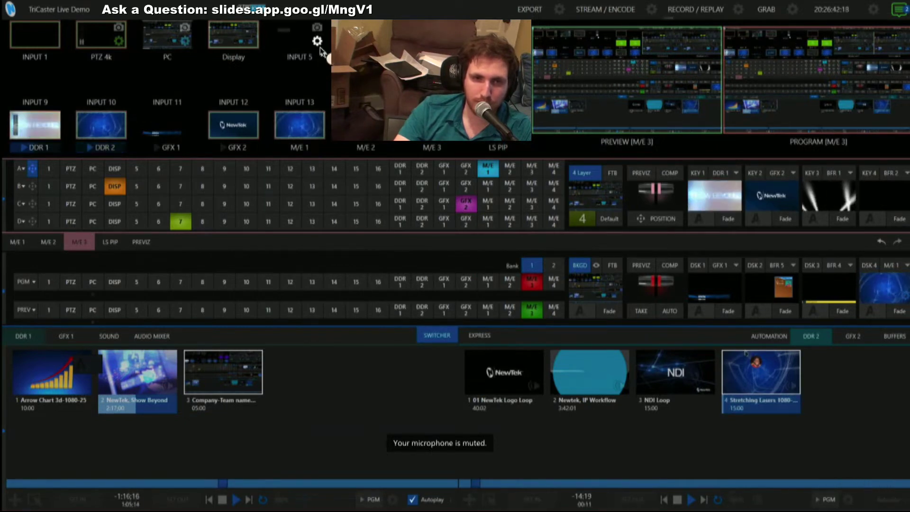
Set Input 5's source to the Teleprompter output of TC1-NE_VIRTUAL_DEMO
left_click(317, 42)
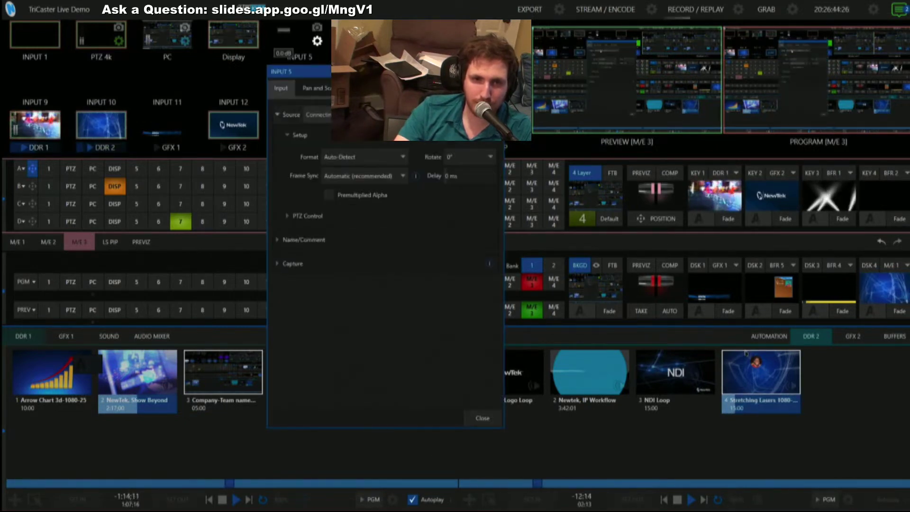
left_click(319, 114)
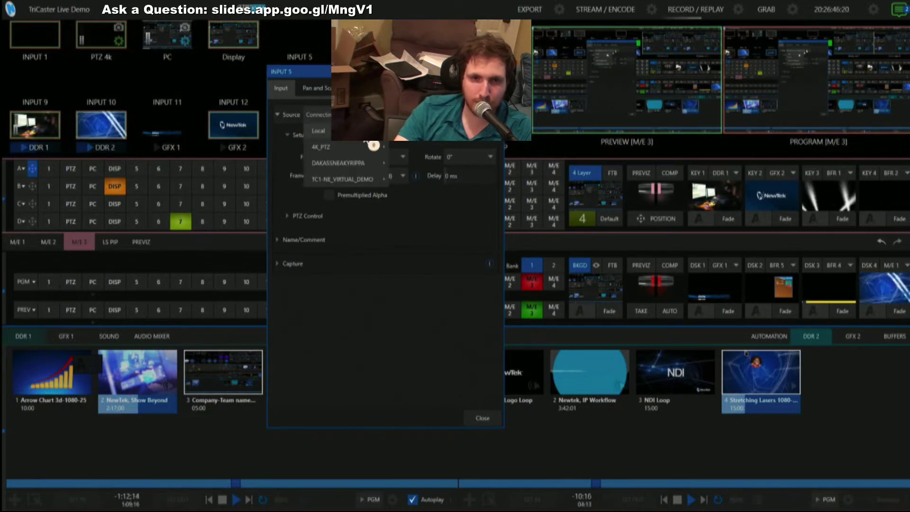
mouse_move(371, 144)
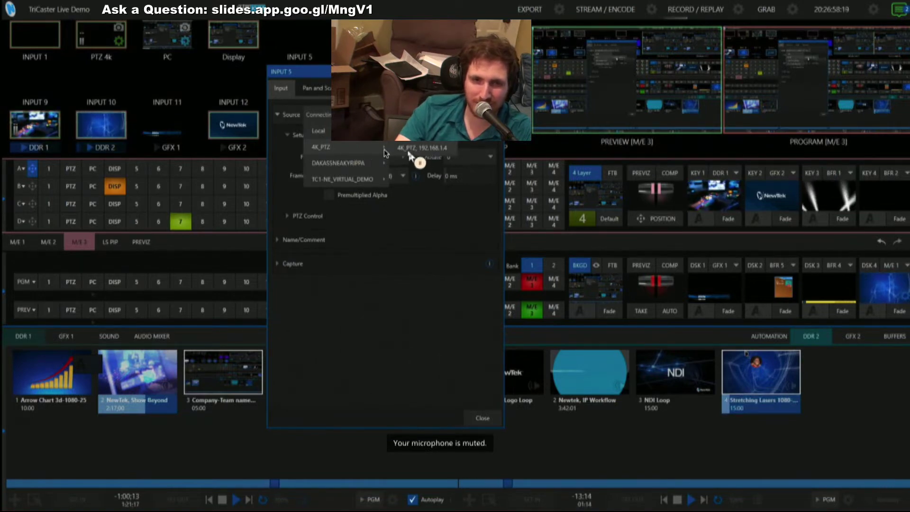
mouse_move(379, 165)
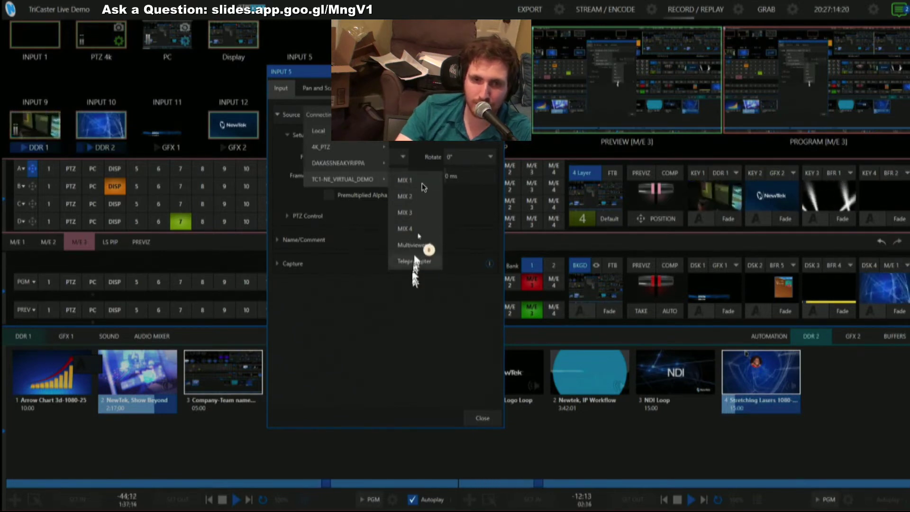
left_click(428, 261)
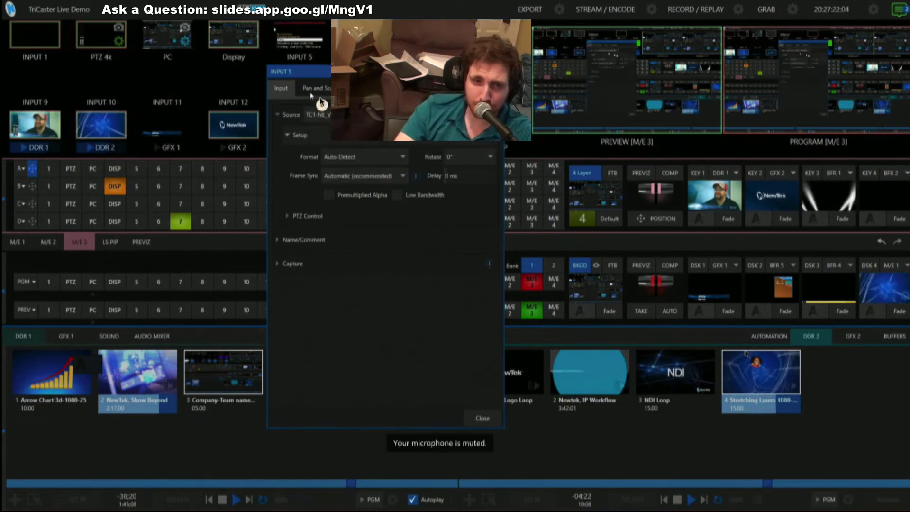
Check Input 5's source list again and examine the Format options in its source setup
left_click(318, 114)
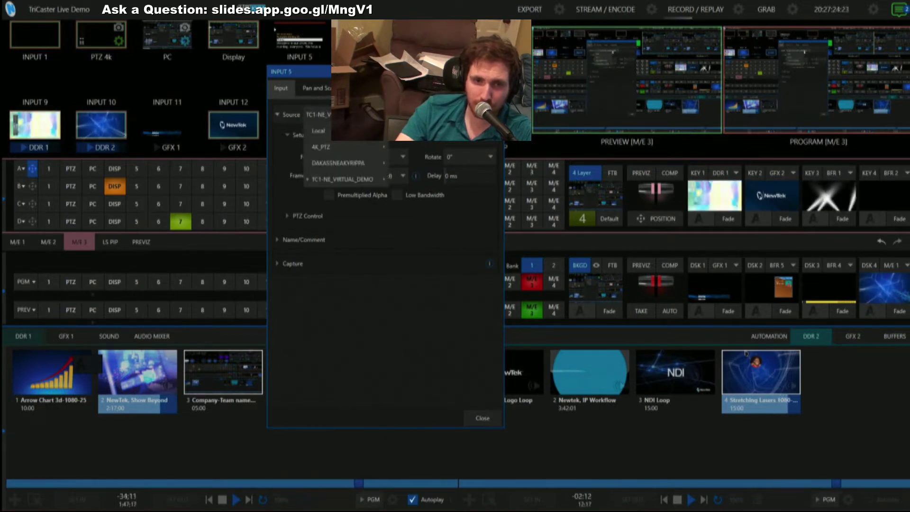
left_click(294, 118)
left_click(295, 118)
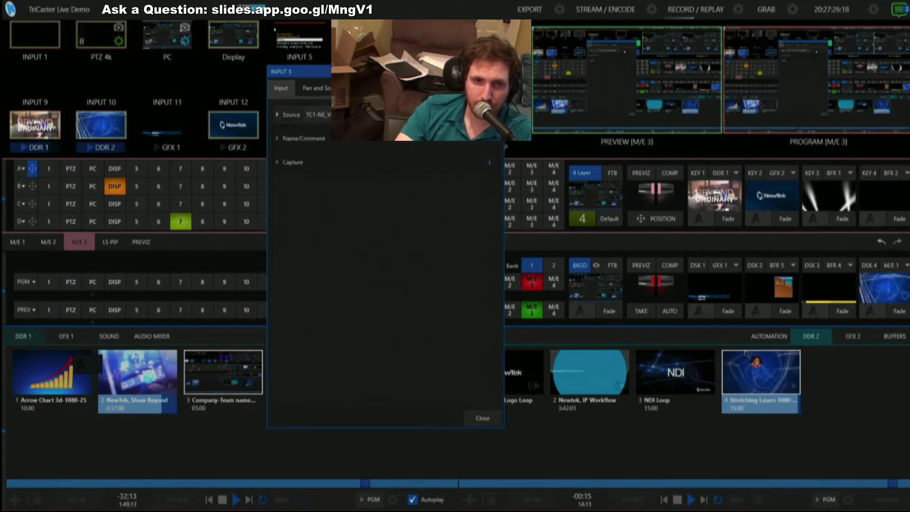
left_click(282, 114)
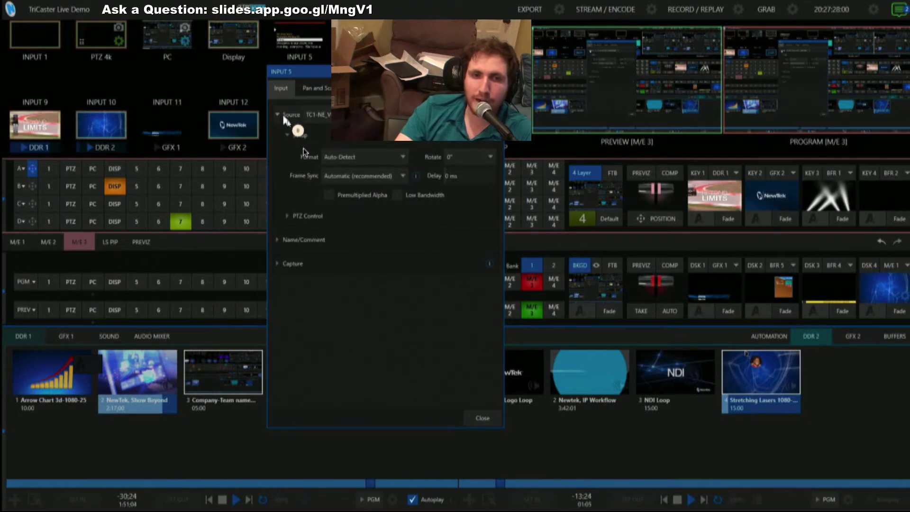
left_click(395, 157)
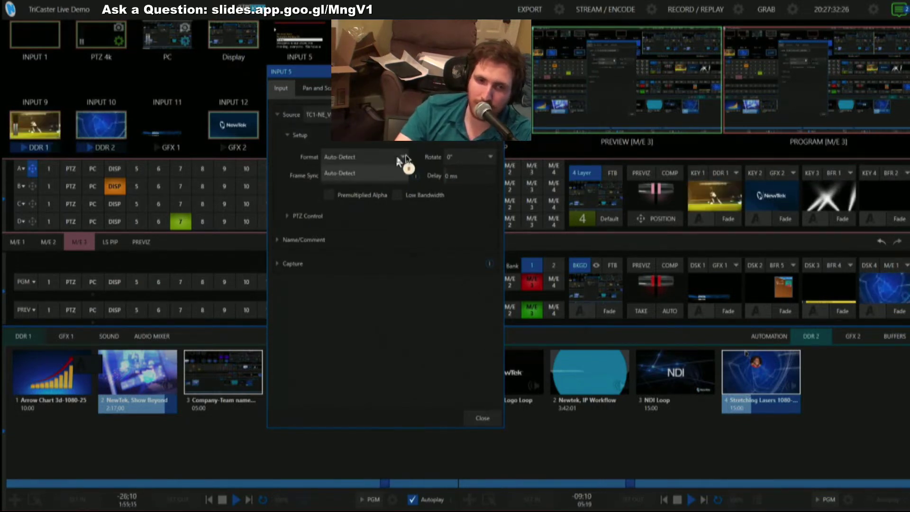
left_click(403, 157)
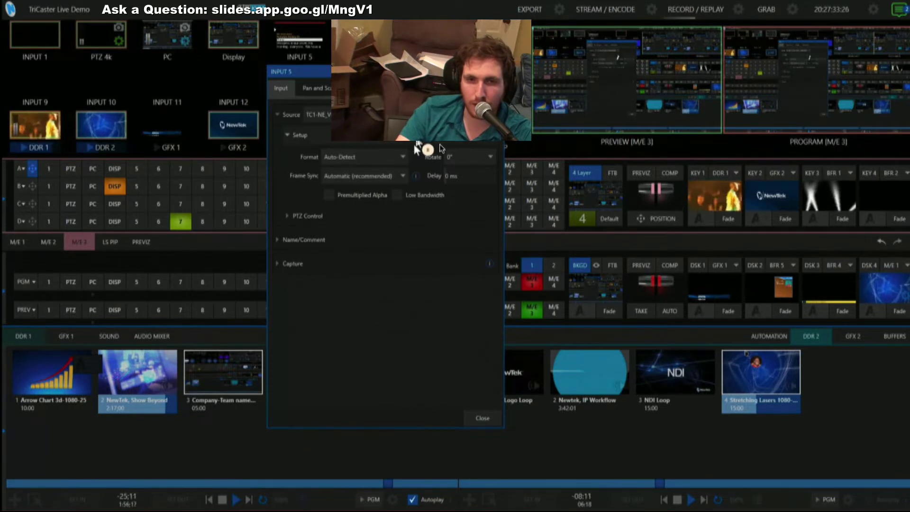
Examine Input 5's Rotate options, PTZ Control, Name/Comment and Capture settings, and close its configuration
left_click(490, 158)
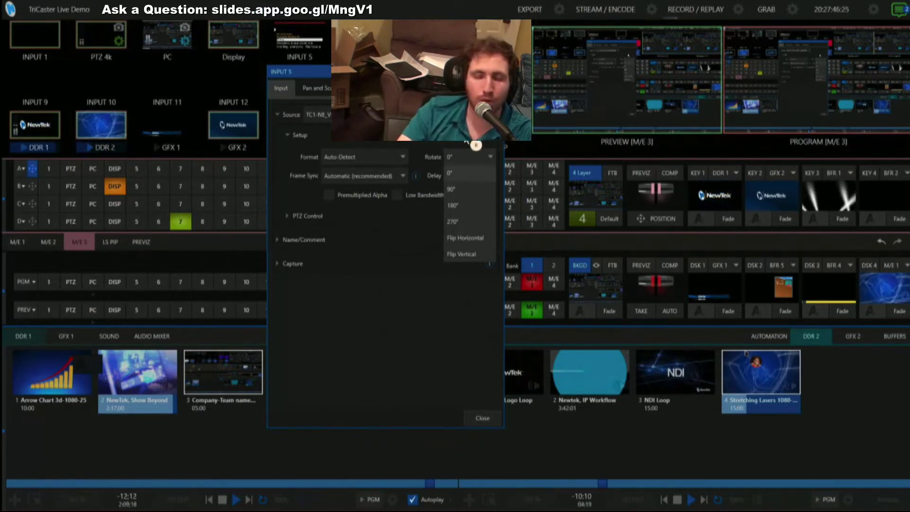
left_click(464, 141)
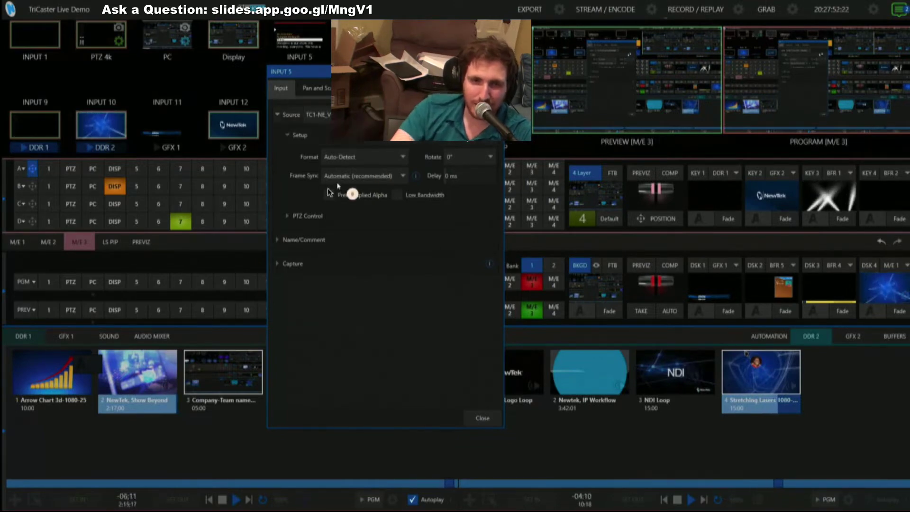
left_click(289, 217)
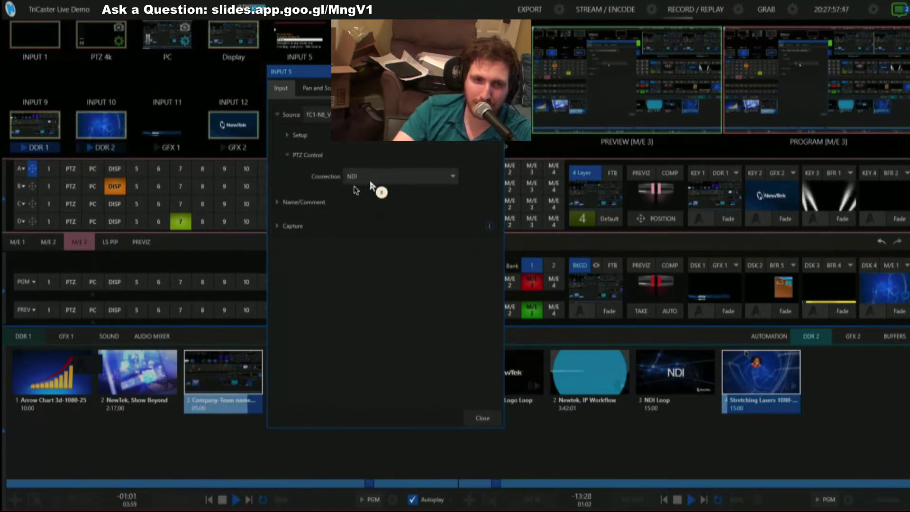
left_click(290, 202)
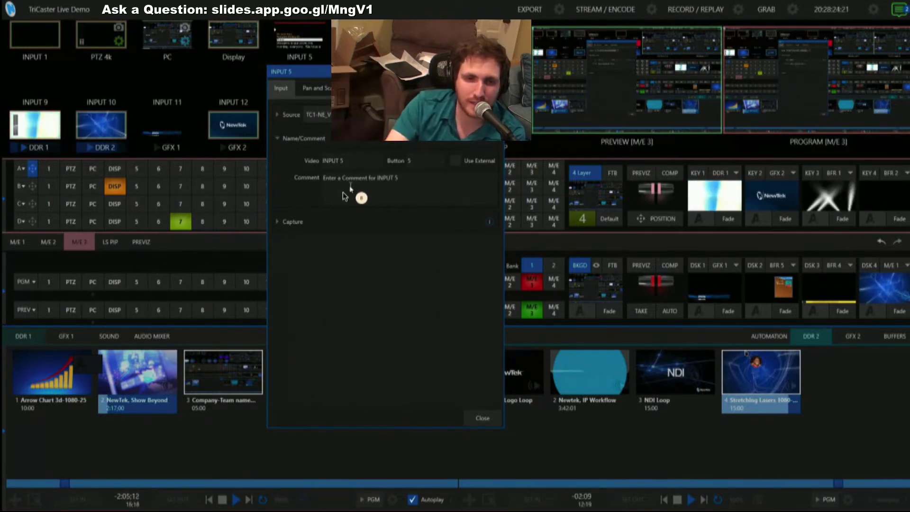
left_click(280, 221)
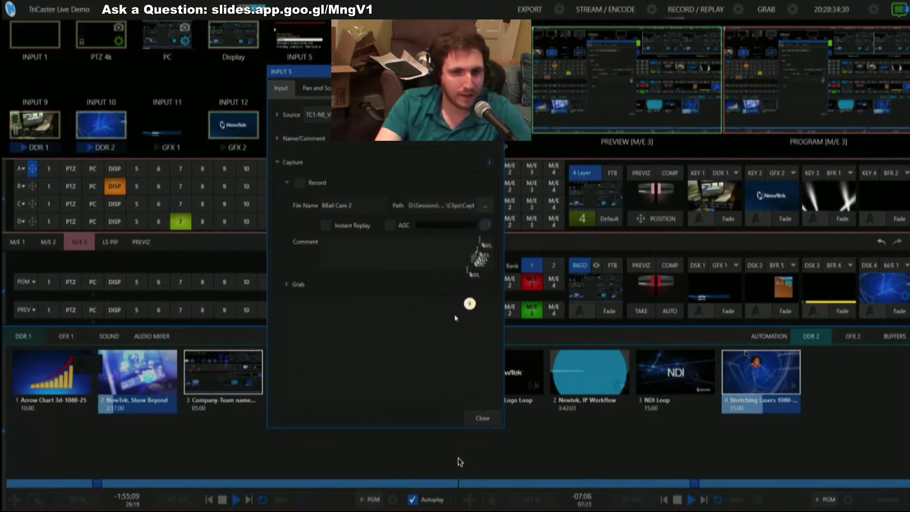
left_click(483, 419)
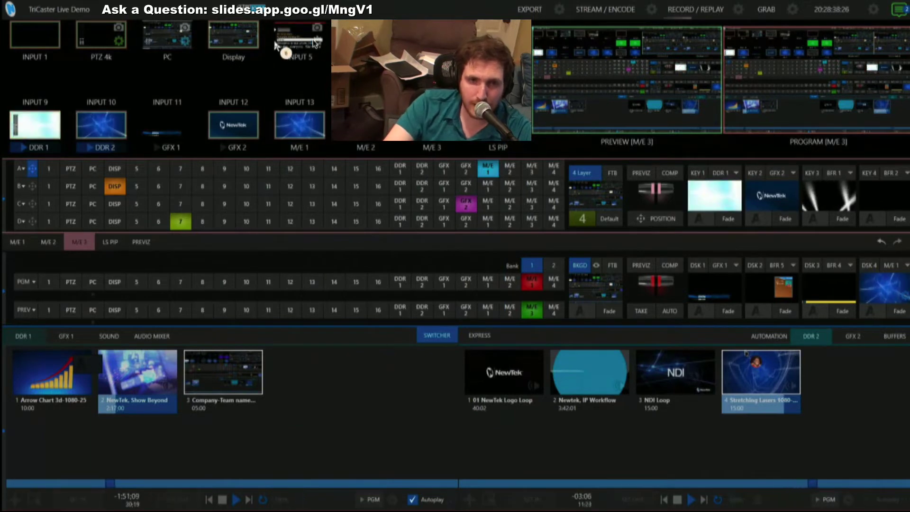
Reopen Input 5's configuration, look over its Auto Color and Proc Amp image settings, and close it
left_click(318, 42)
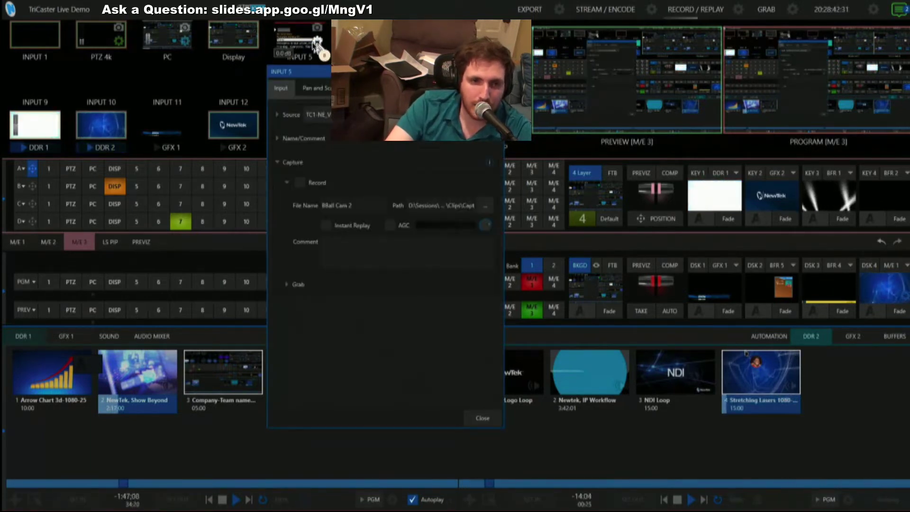
left_click(315, 89)
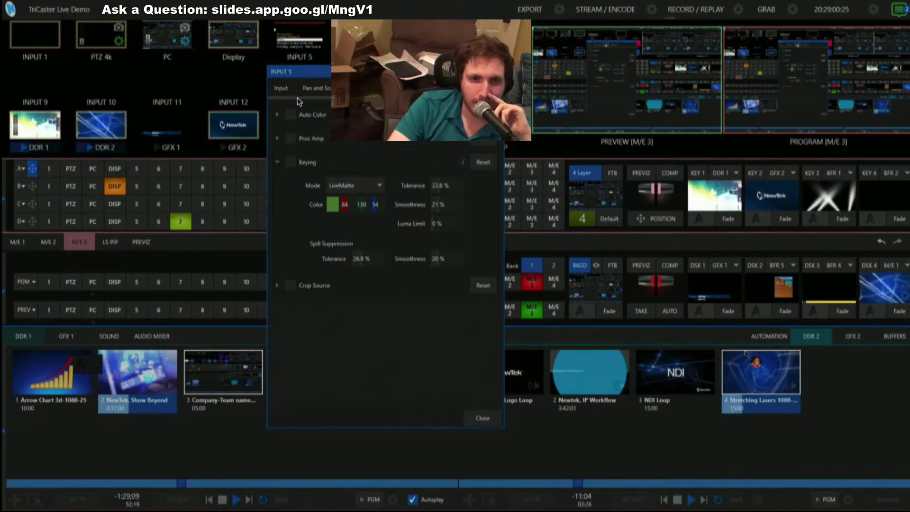
left_click(278, 116)
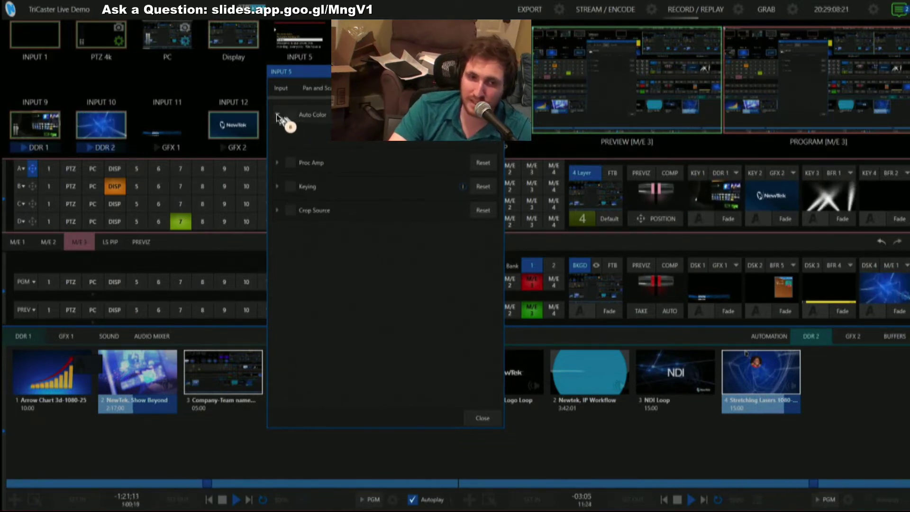
left_click(276, 115)
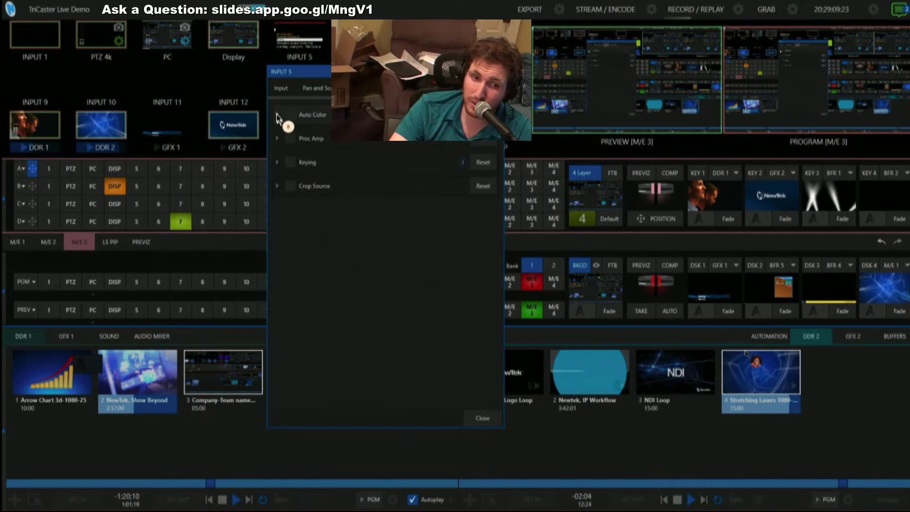
left_click(277, 138)
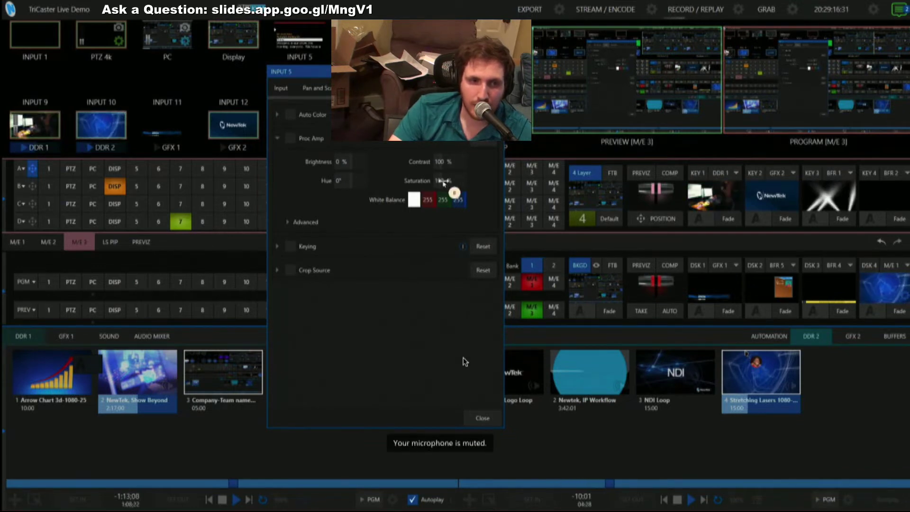
left_click(483, 419)
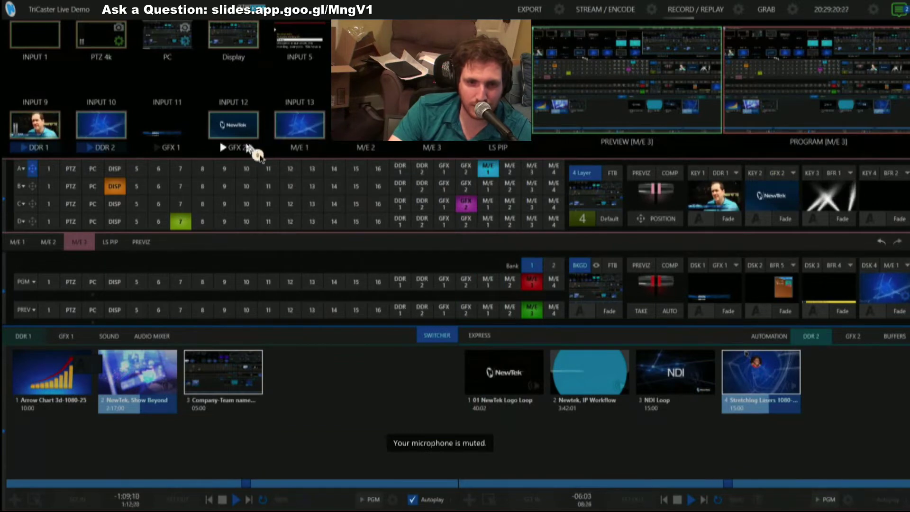
Put GFX 2 on program and open its Proc Amp image settings
left_click(465, 281)
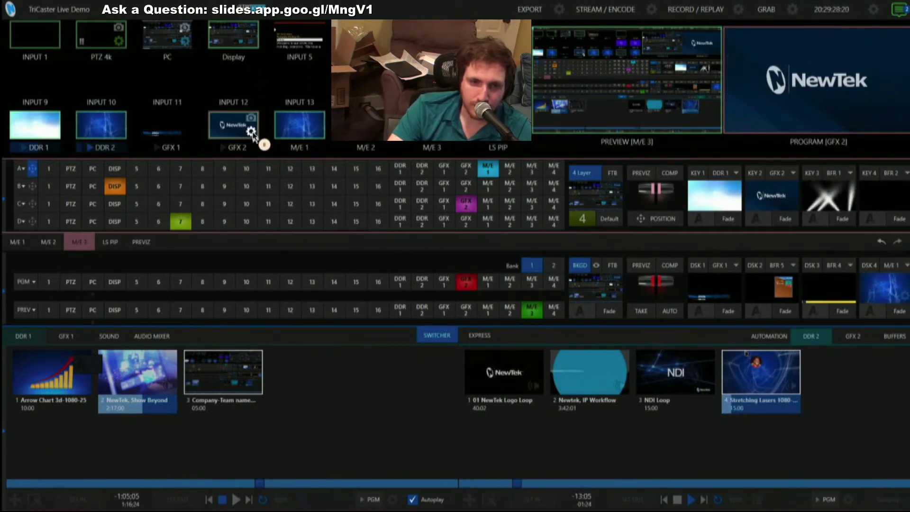
left_click(251, 132)
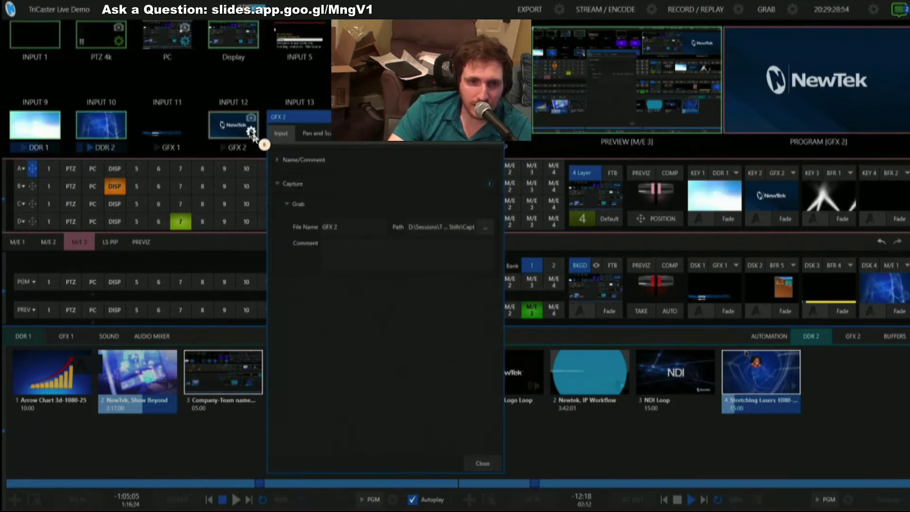
left_click(318, 133)
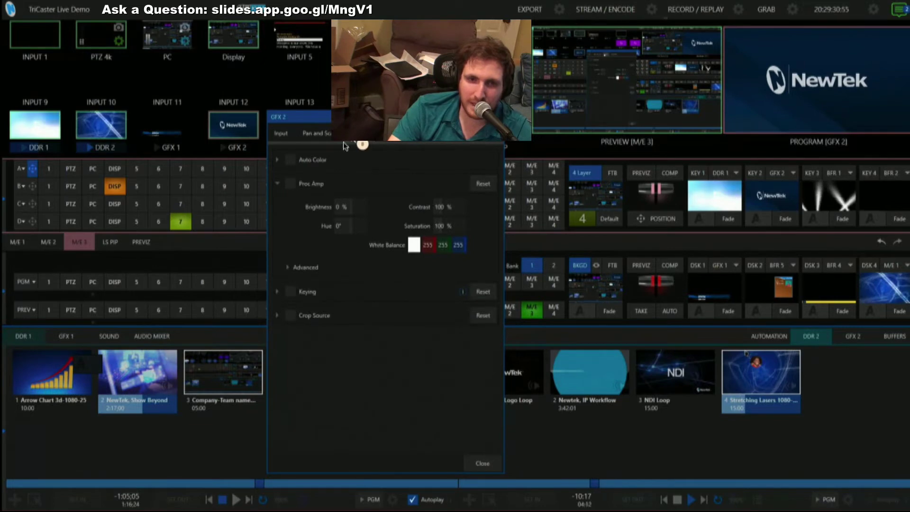
Try brightness and contrast adjustments in GFX 2's Proc Amp, resetting the settings after each one
left_click(349, 208)
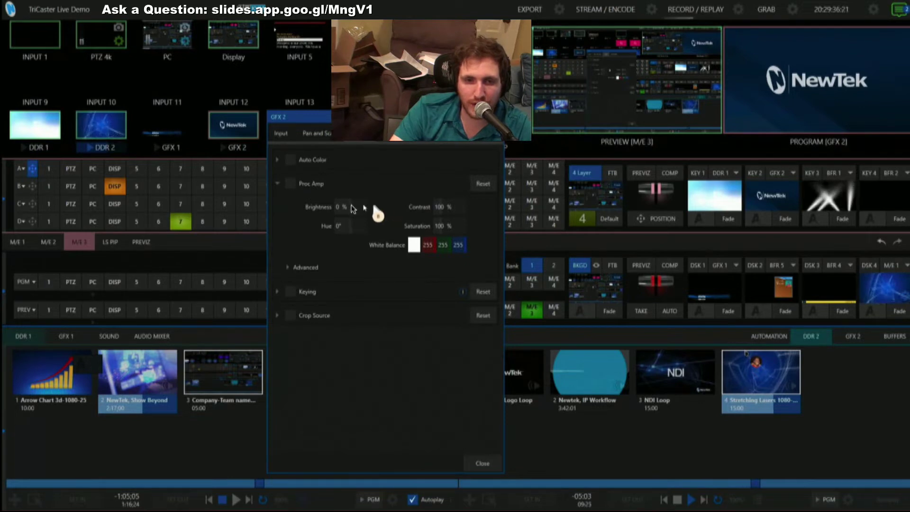
left_click_drag(356, 209, 334, 207)
left_click(483, 184)
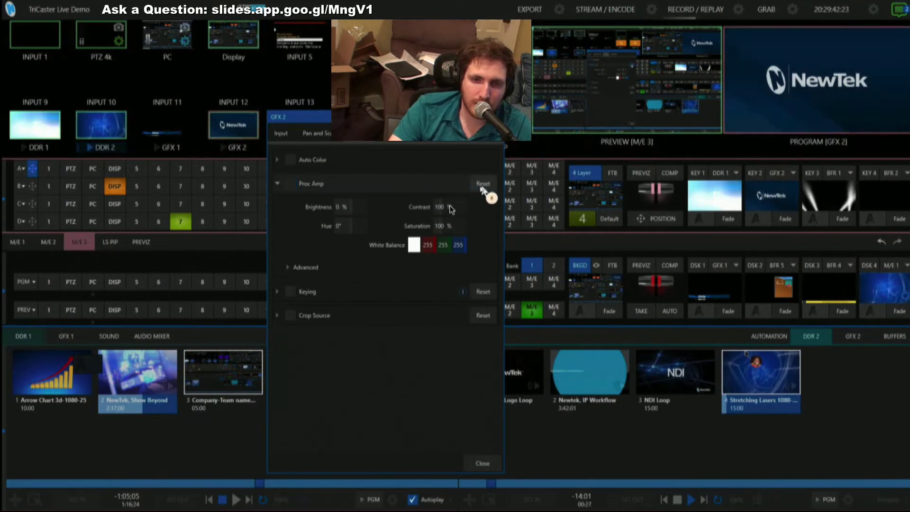
mouse_move(441, 207)
left_mouse_down()
mouse_move(425, 209)
mouse_move(457, 209)
left_mouse_up()
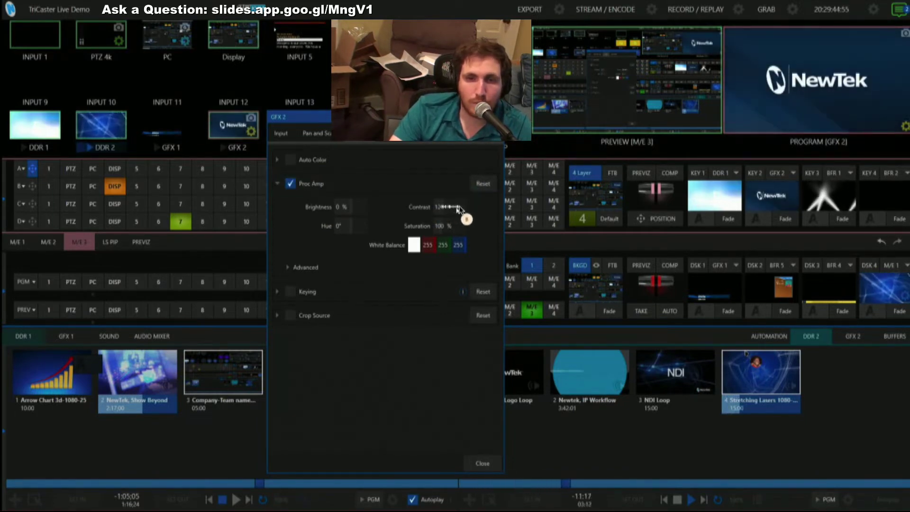
left_click(479, 189)
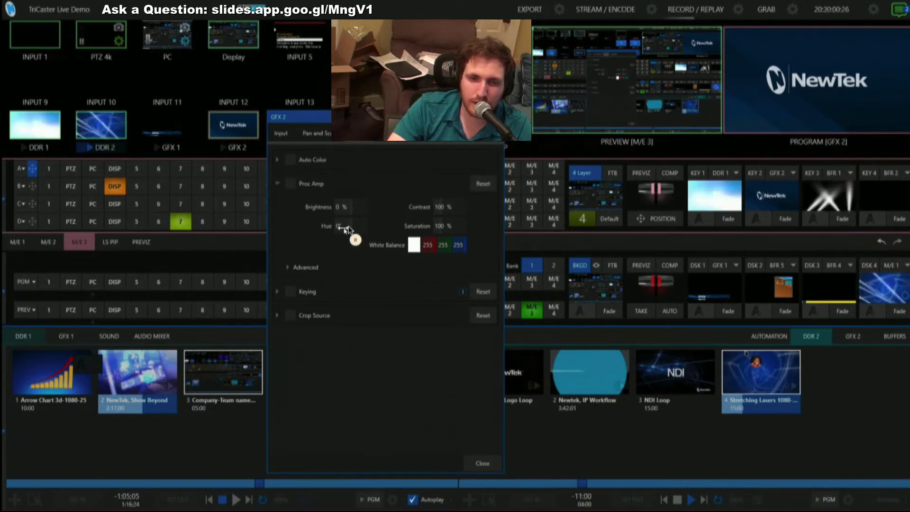
Try a hue of about 115° and a saturation change on GFX 2, and reset its Proc Amp
left_click_drag(343, 227, 397, 229)
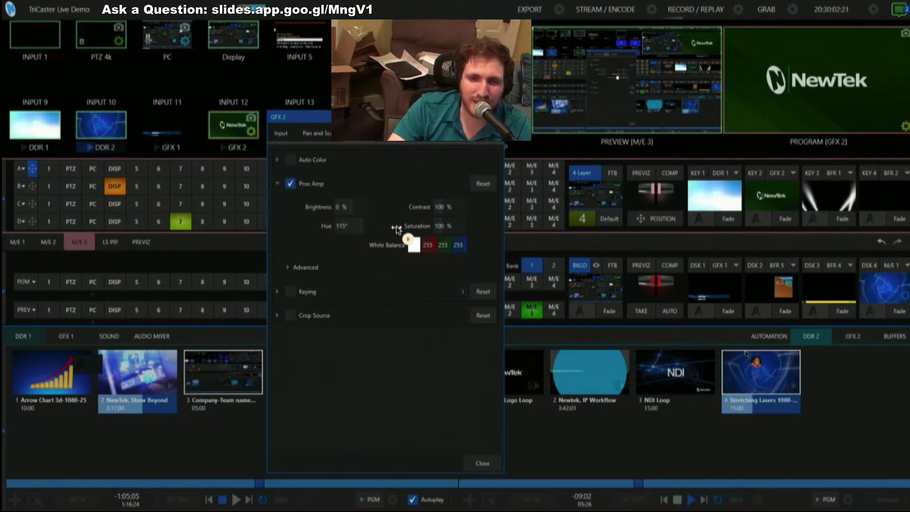
left_click_drag(452, 224, 471, 224)
left_click(483, 183)
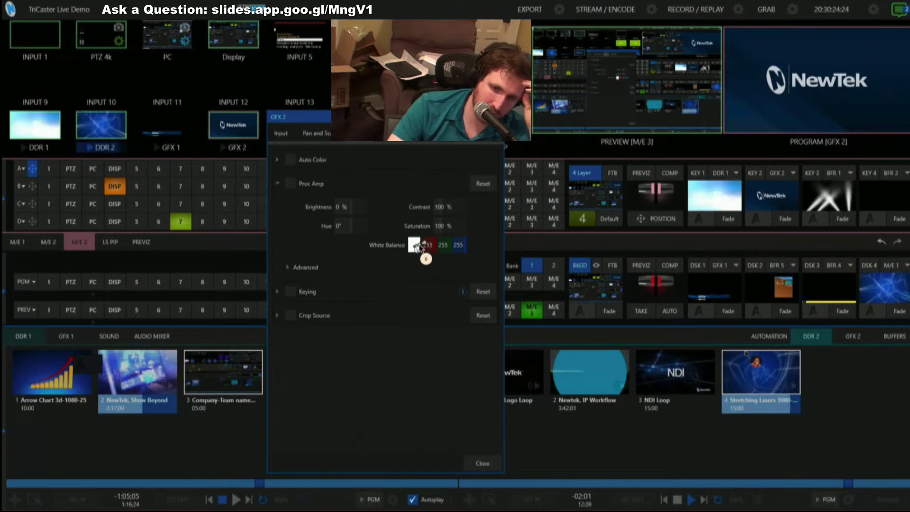
Try a white balance sampled from the program image and a red brightness of -7 % on GFX 2, reset Proc Amp and close the settings
left_click_drag(566, 152, 779, 69)
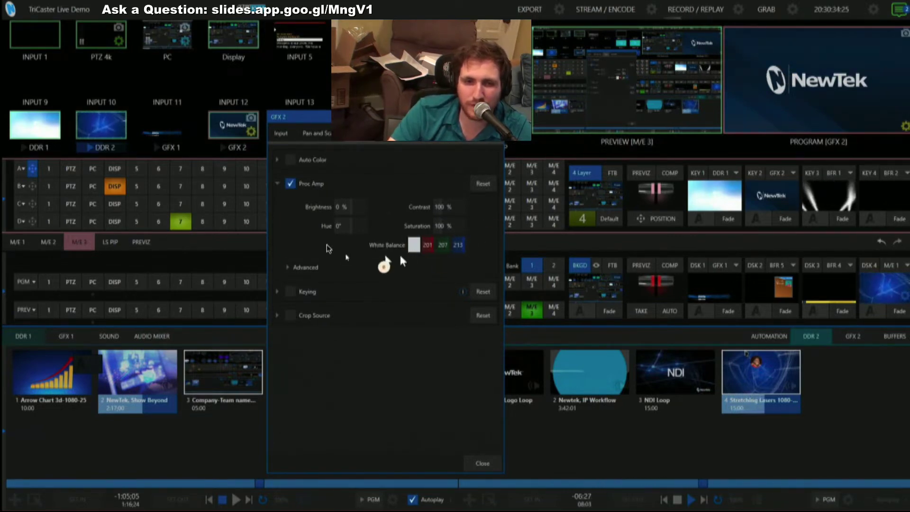
left_click(288, 267)
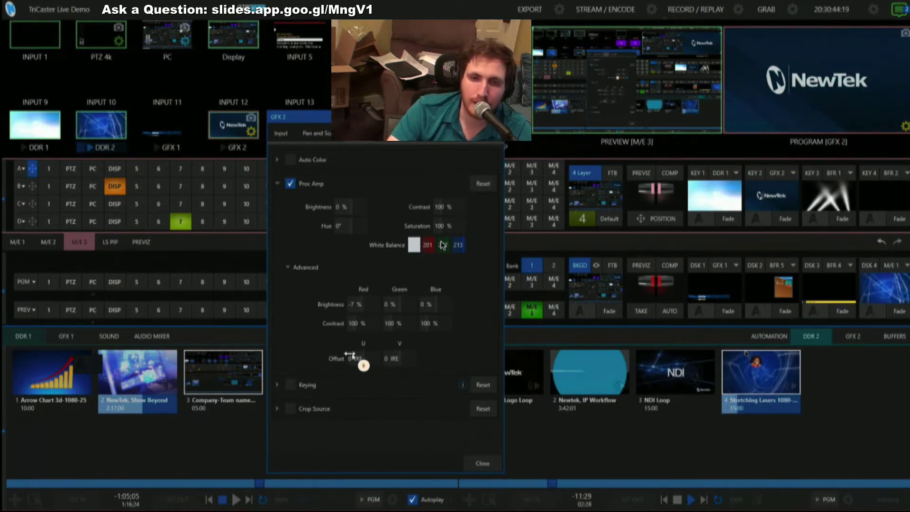
left_click(481, 188)
left_click(289, 185)
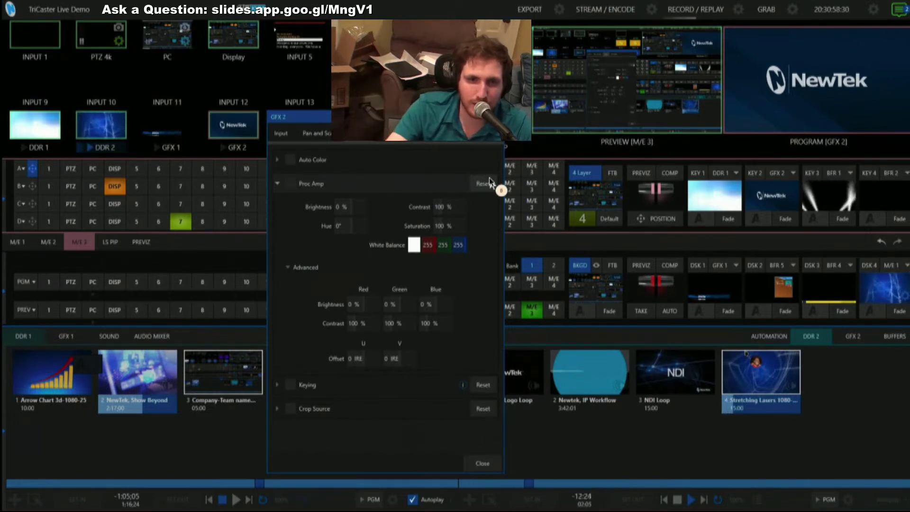
left_click(279, 185)
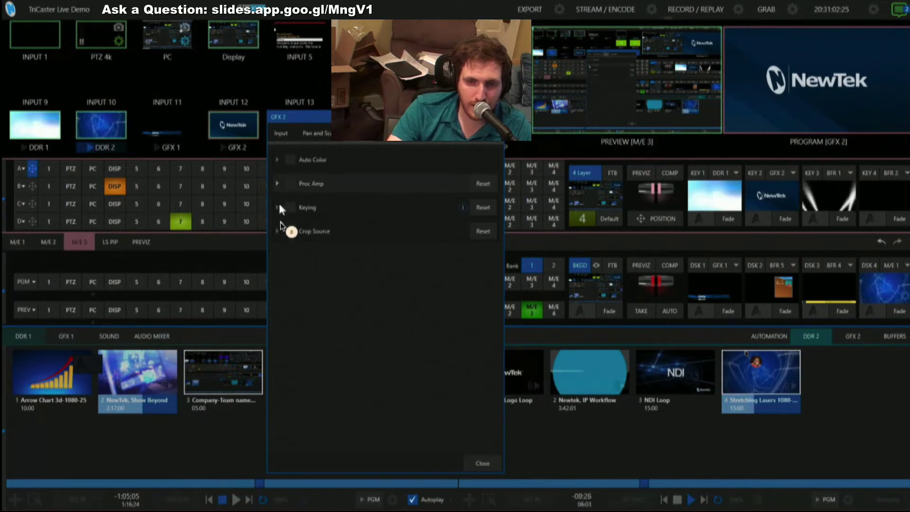
left_click(478, 463)
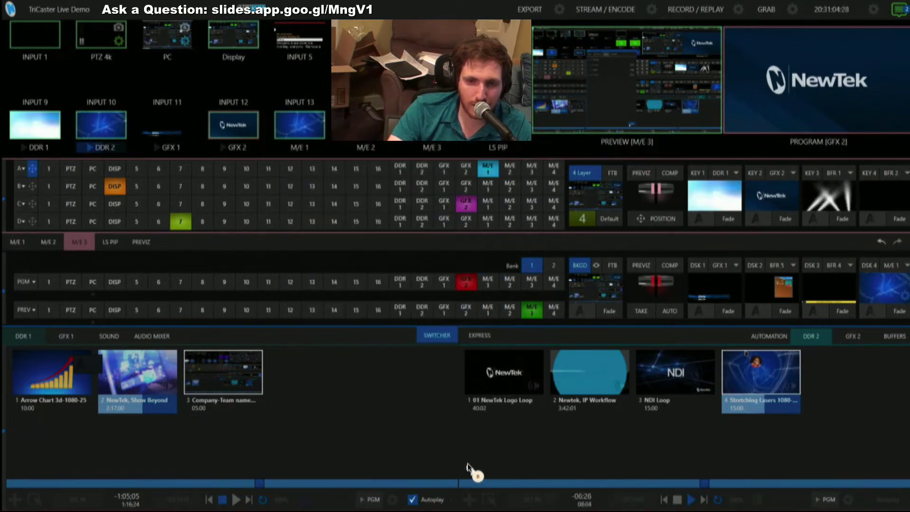
Add the Kiki 3 Hot Spot Flick green-screen clip from the NewTek (NTSC) clips to the DDR 2 playlist
left_click(471, 499)
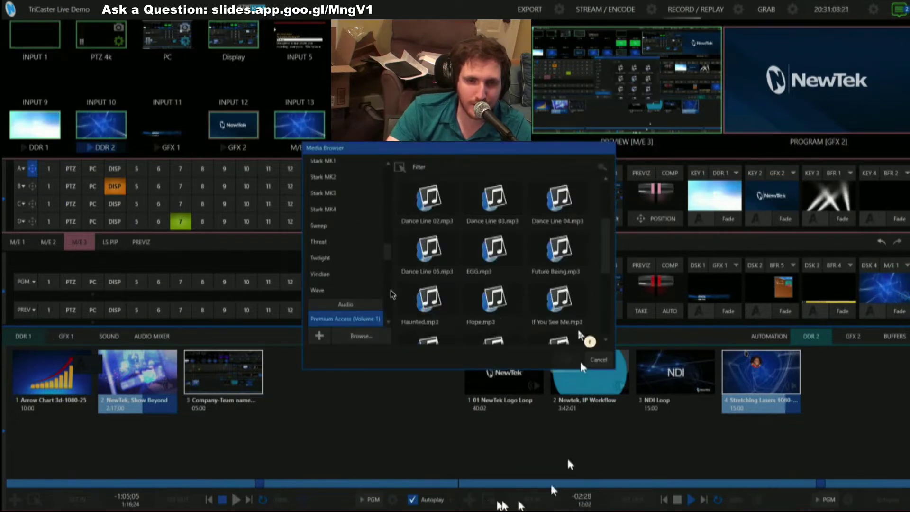
left_click_drag(385, 262, 386, 179)
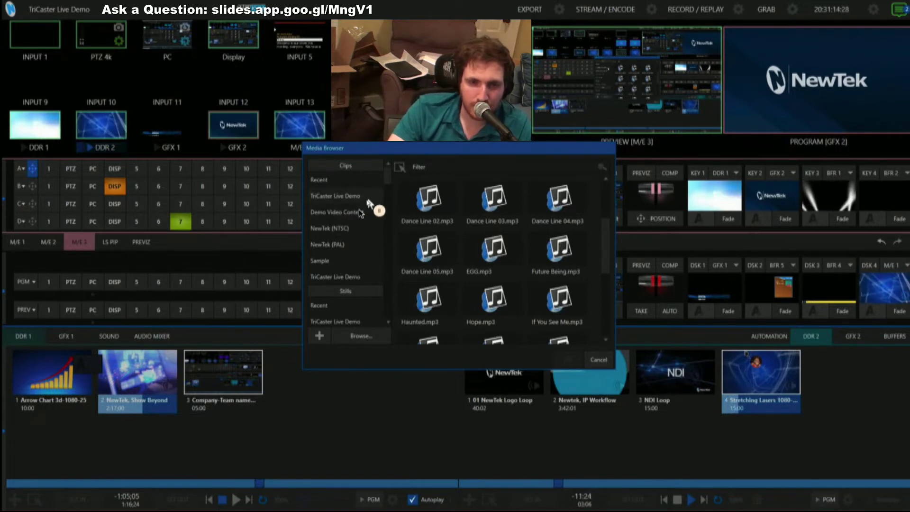
left_click(349, 229)
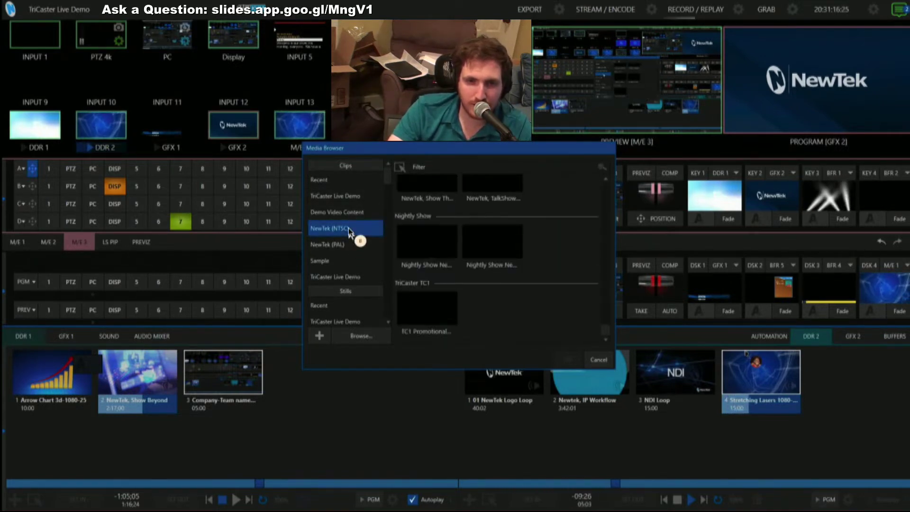
left_click_drag(603, 334, 601, 240)
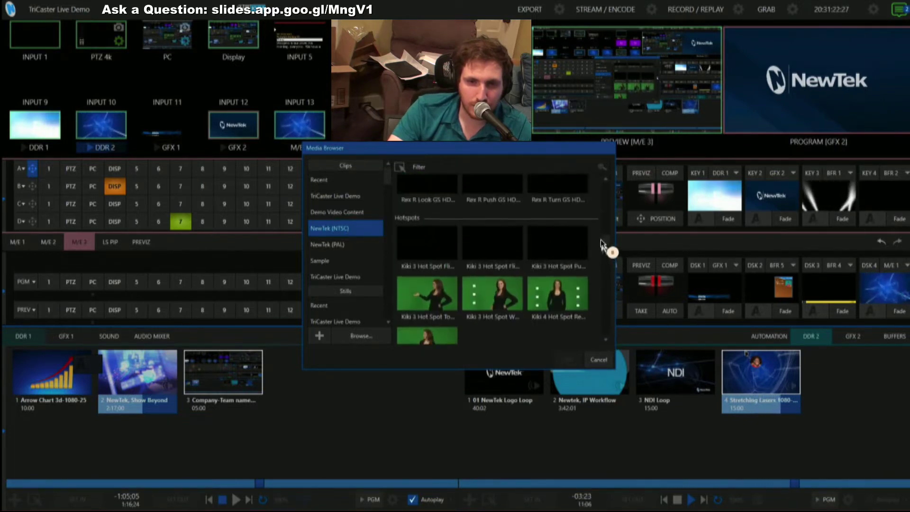
double_click(505, 258)
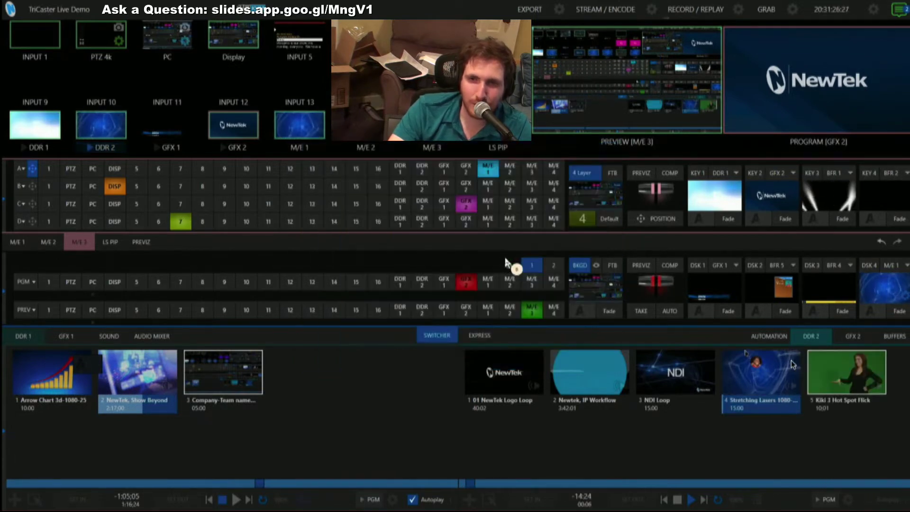
Put DDR 2 on both program and preview, and open its image settings
left_click(422, 282)
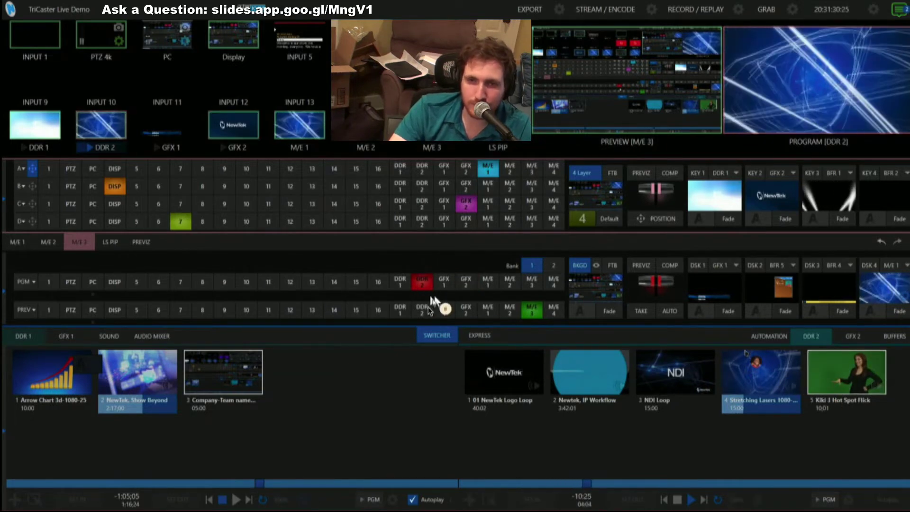
left_click(423, 309)
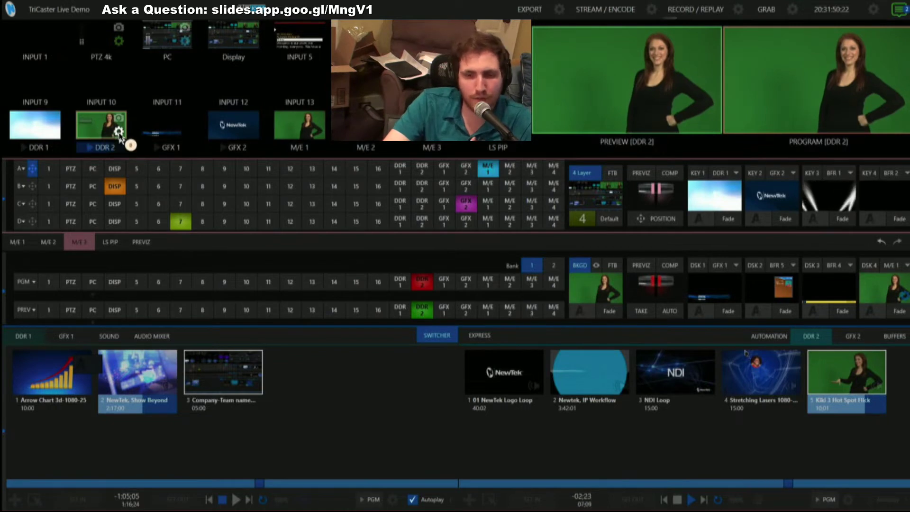
left_click(119, 132)
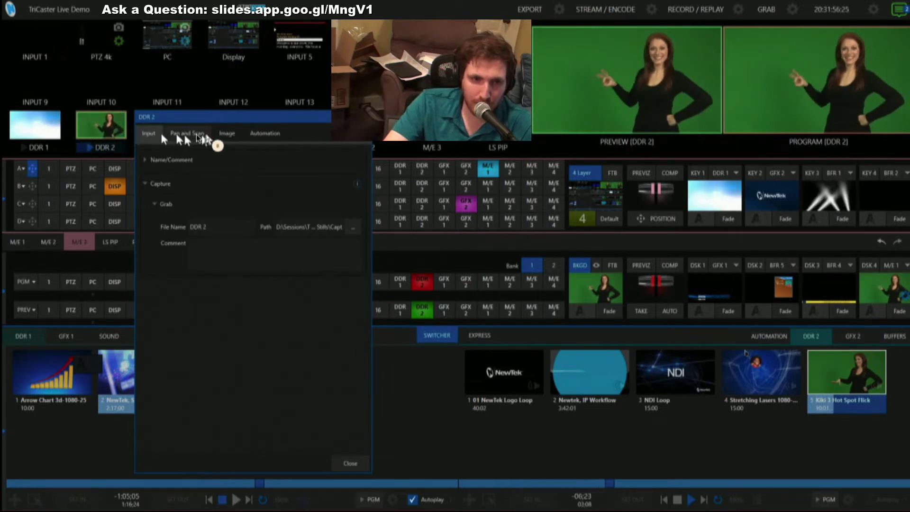
left_click(232, 135)
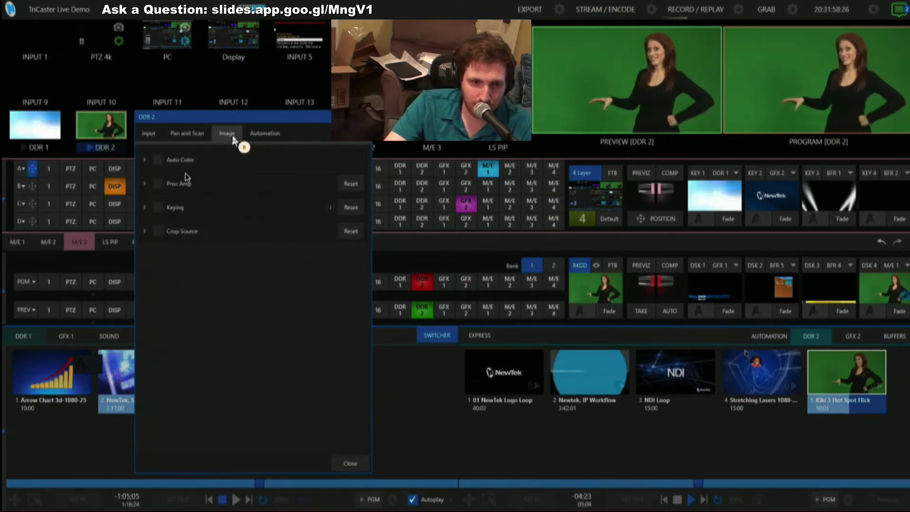
Review the LiveMatte keying modes for DDR 2 and sample the green backdrop from the program image as the key colour
left_click(145, 208)
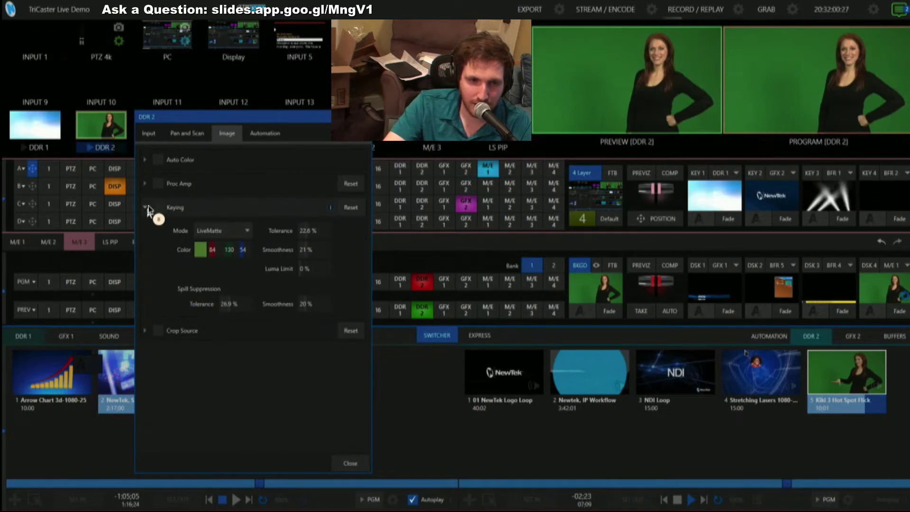
left_click(232, 232)
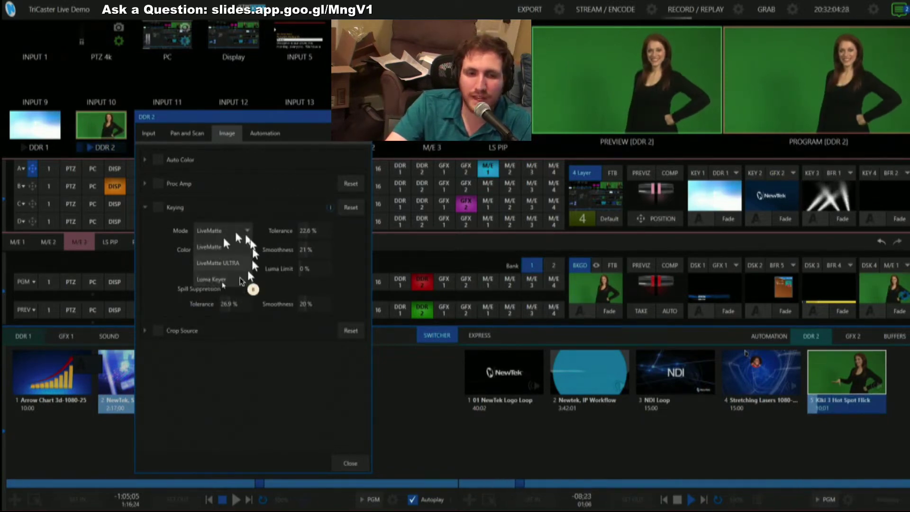
left_click(174, 240)
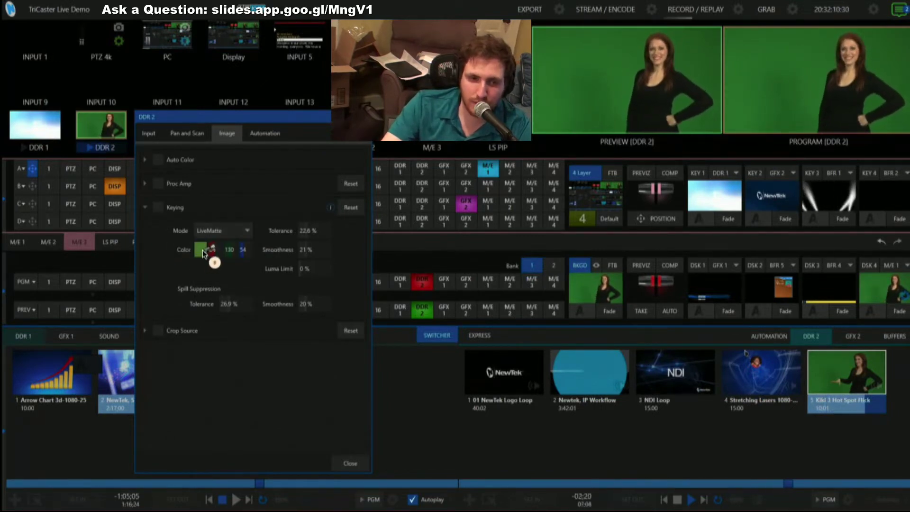
left_click_drag(212, 251, 672, 77)
left_click_drag(753, 63, 792, 55)
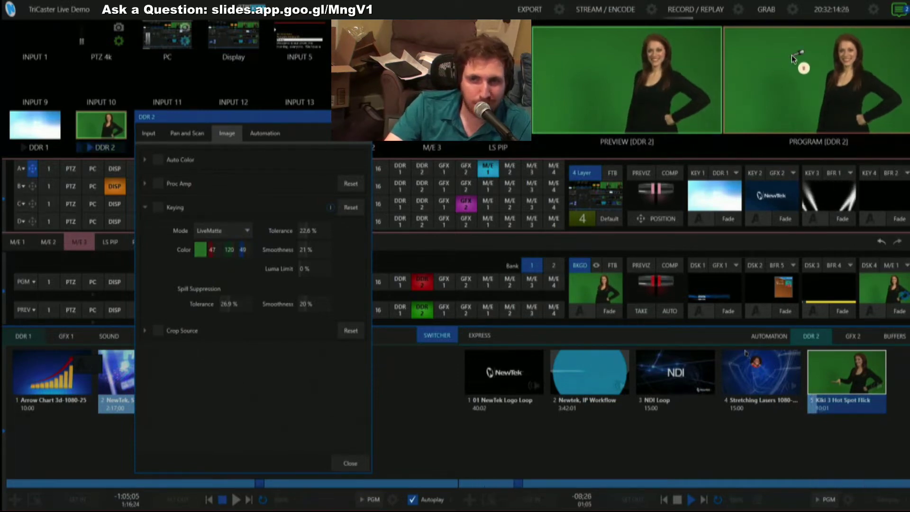
mouse_move(783, 60)
left_mouse_down()
mouse_move(772, 69)
mouse_move(777, 54)
left_mouse_up()
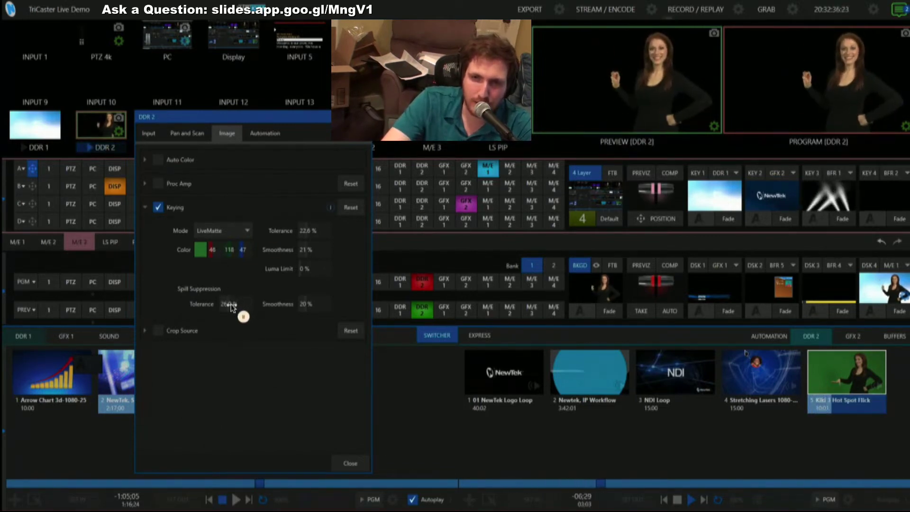
Set DDR 2's spill suppression tolerance to 40.6 % and keying tolerance to 31.7 %, and switch keying off
mouse_move(232, 303)
left_mouse_down()
mouse_move(295, 304)
mouse_move(219, 308)
left_mouse_up()
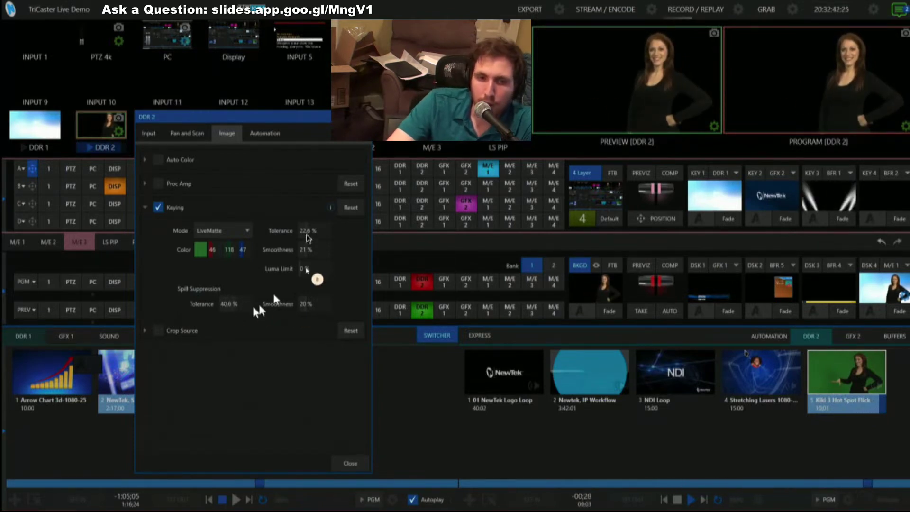
left_click_drag(339, 236, 305, 233)
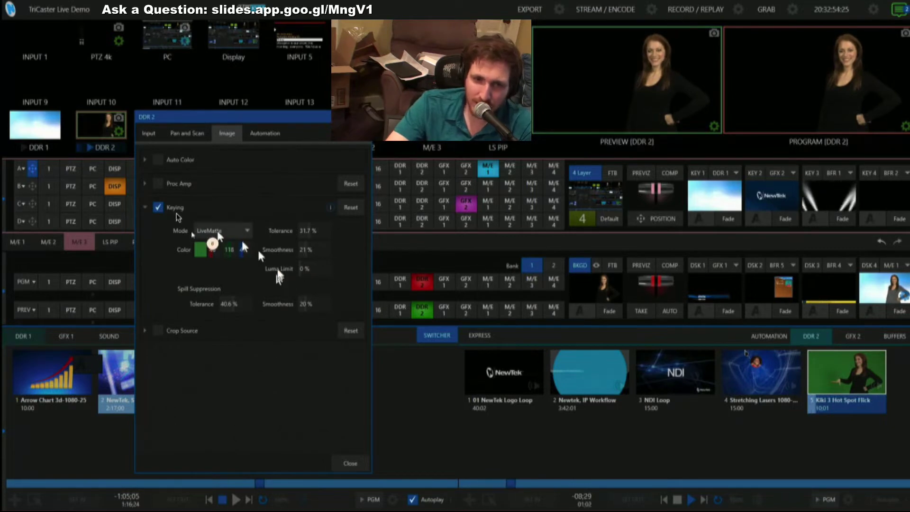
left_click(158, 207)
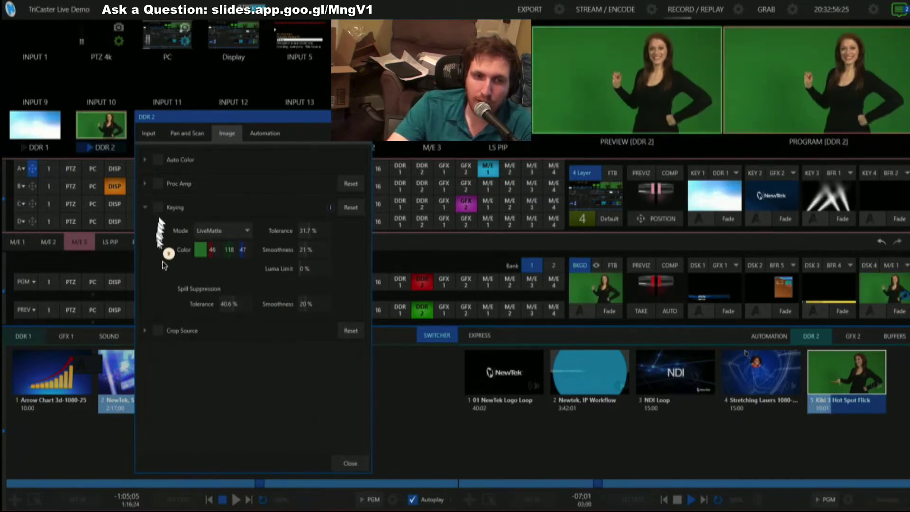
Try cropping 53 % off the right side of DDR 2, and switch Crop Source off
left_click(146, 330)
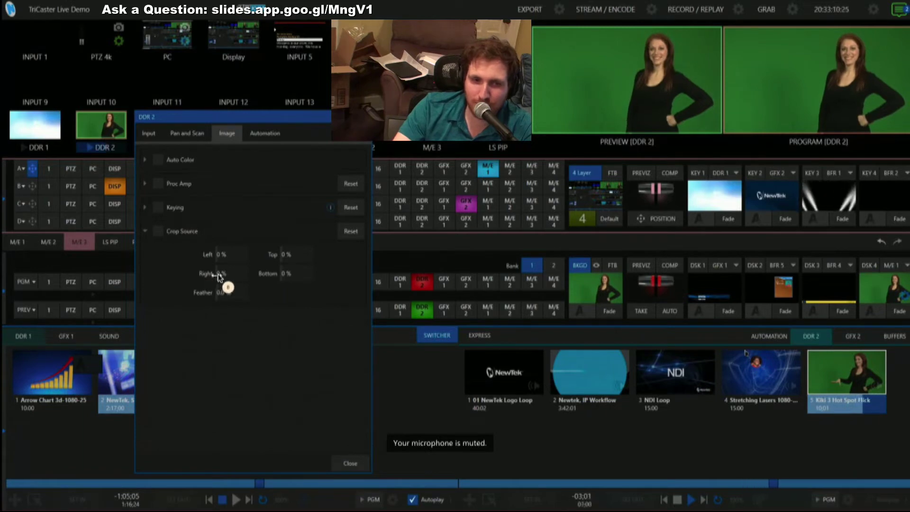
left_click_drag(228, 277, 284, 275)
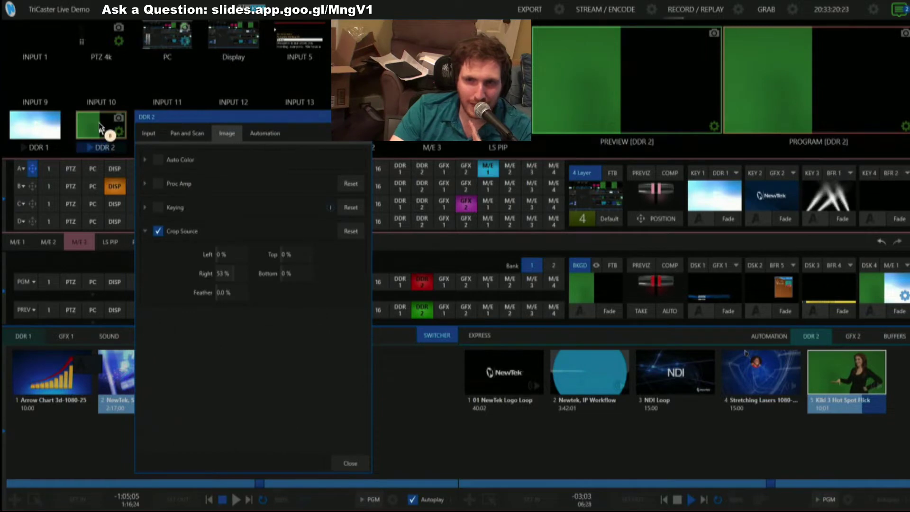
left_click(160, 232)
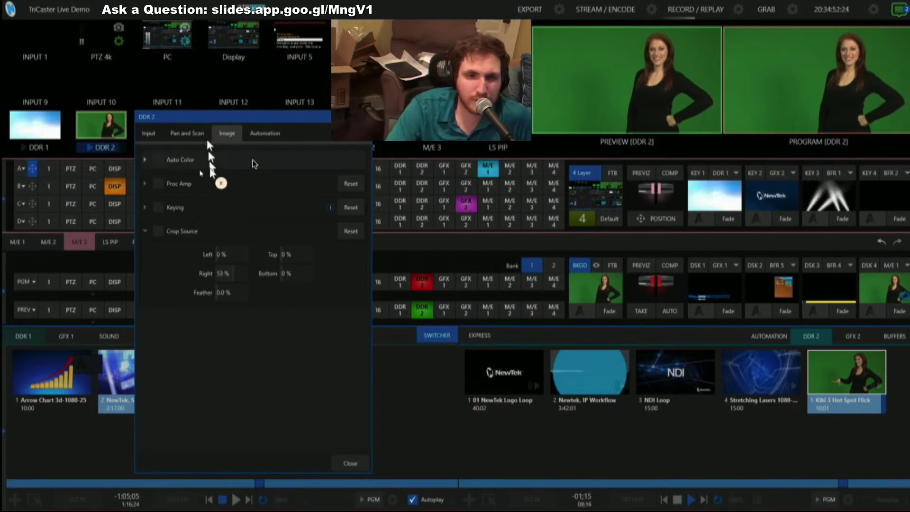
Examine DDR 2's automation options for State Change, Hotspots and Tracker, and close its settings
left_click(264, 134)
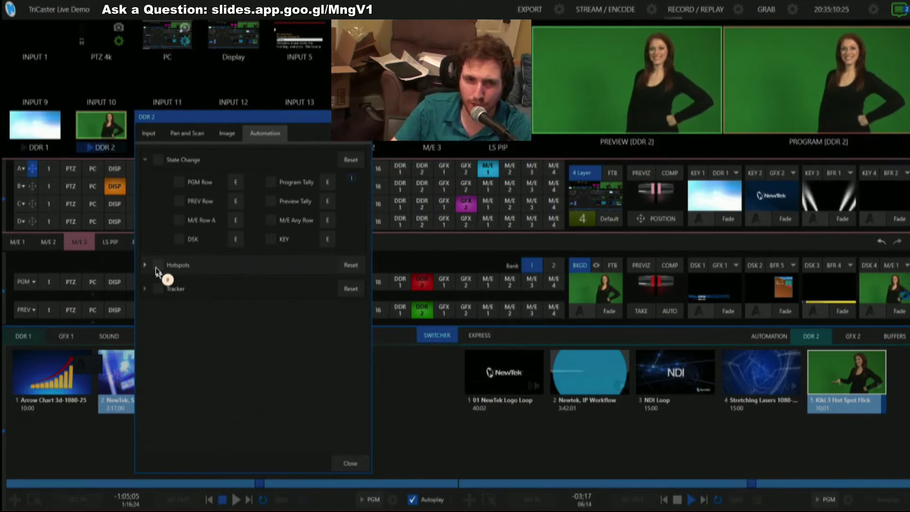
left_click(146, 164)
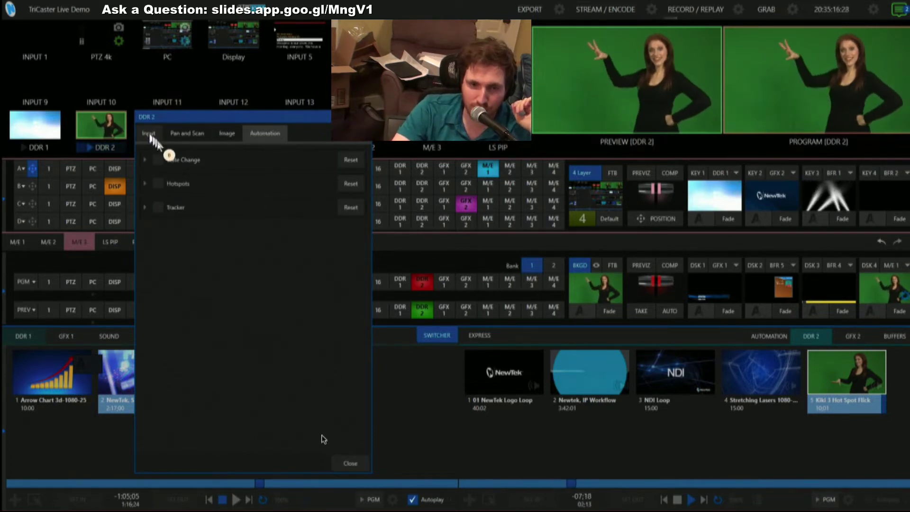
left_click(350, 462)
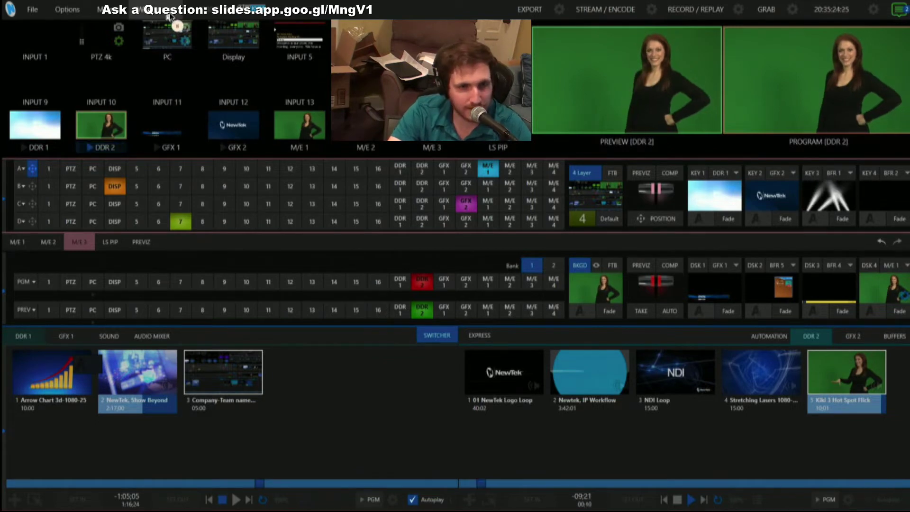
Try multiview layouts D and C, and return to layout A
left_click(171, 16)
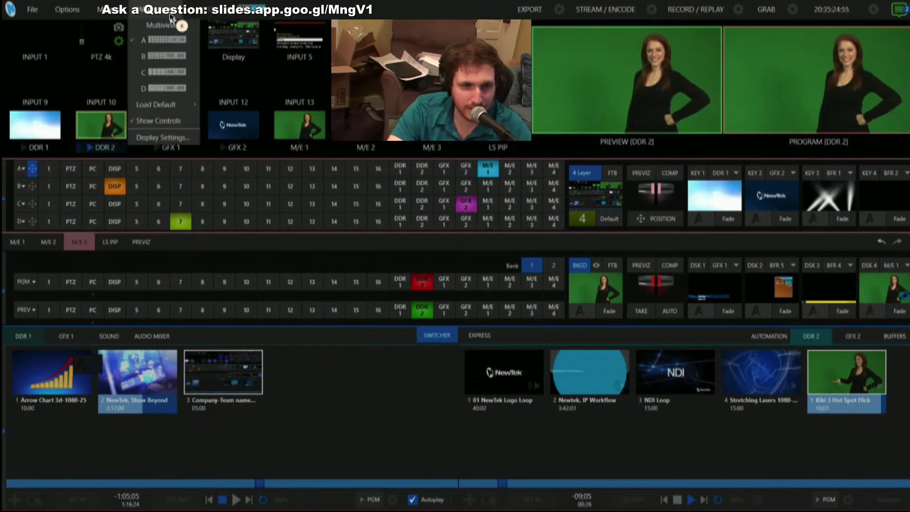
left_click(168, 93)
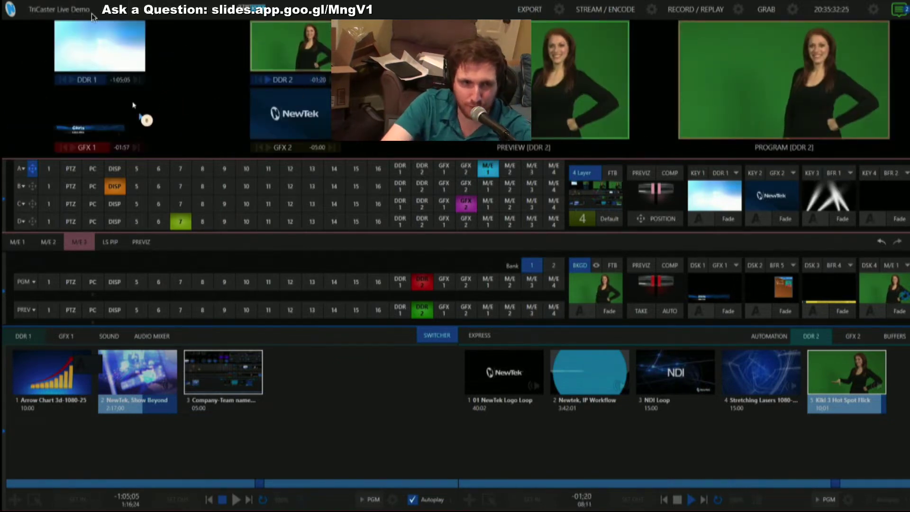
left_click(111, 10)
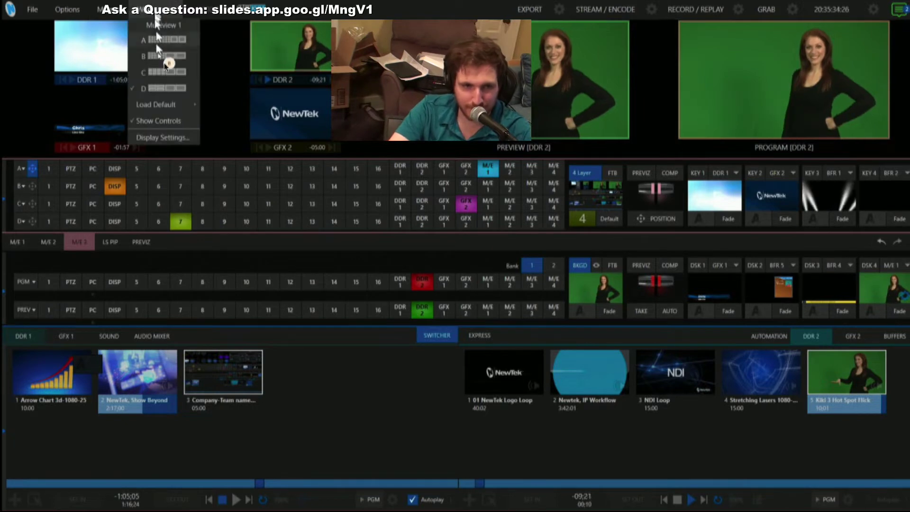
left_click(166, 72)
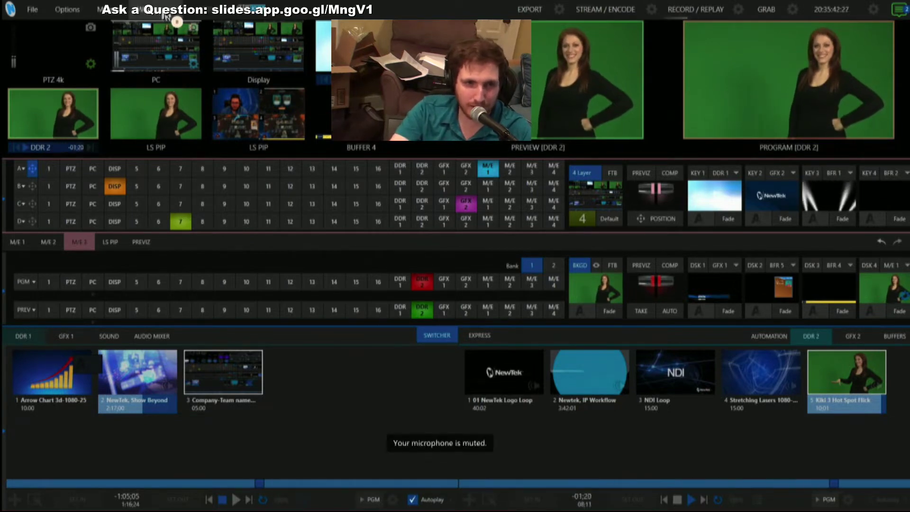
left_click(133, 10)
left_click(177, 42)
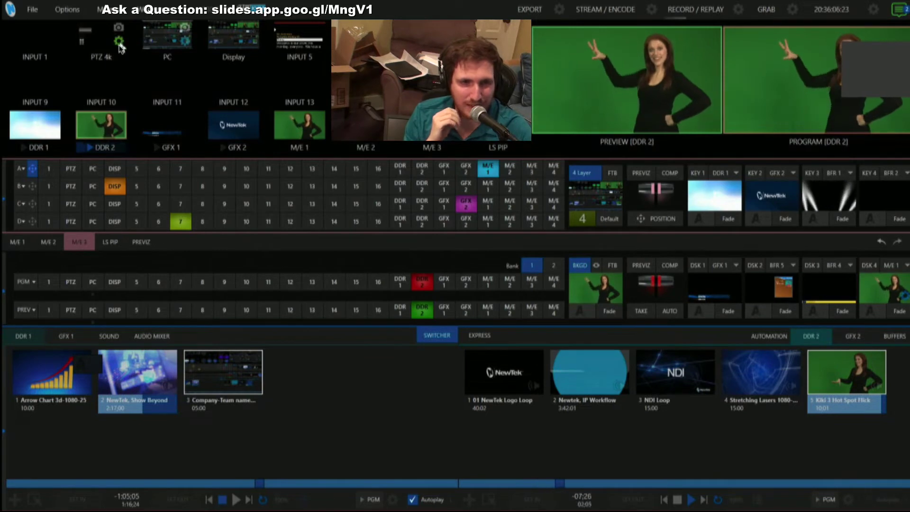
Set the source of the PTZ 4k input to the 4K_PTZ network camera and close its settings
left_click(119, 44)
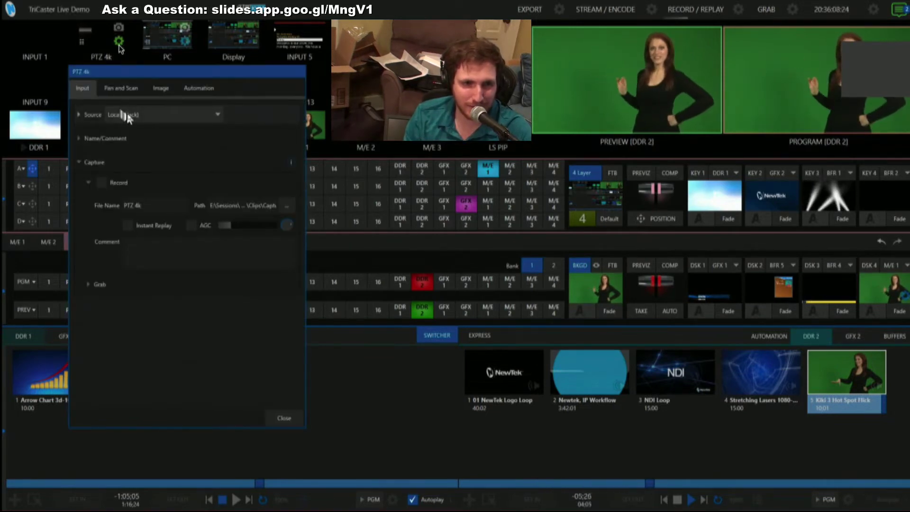
left_click(132, 115)
mouse_move(167, 147)
left_click(201, 145)
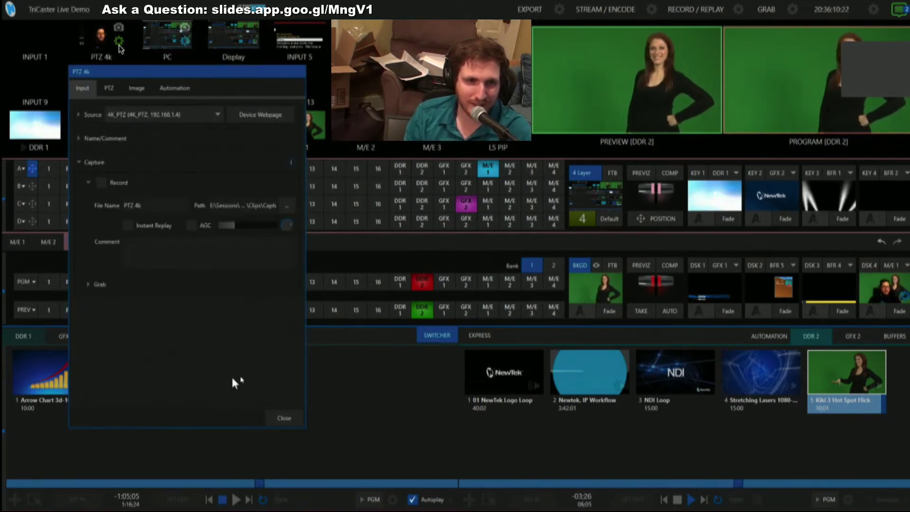
left_click(285, 417)
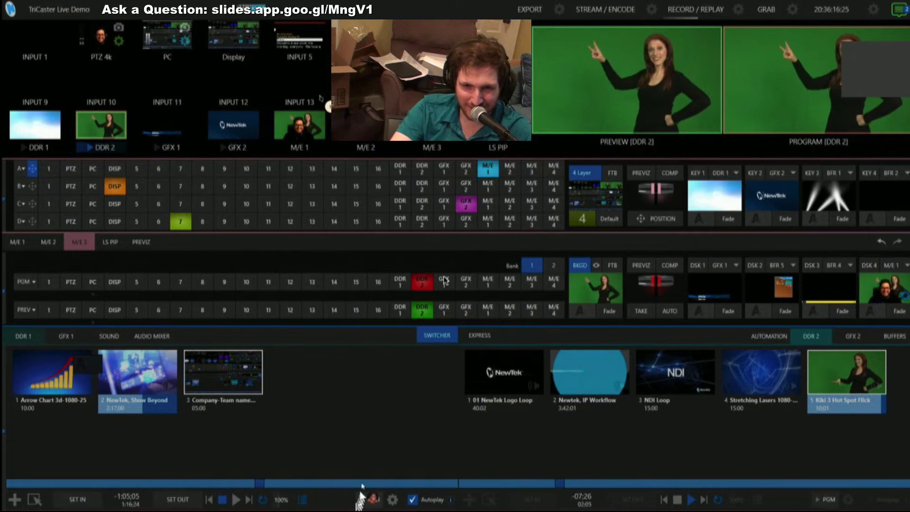
Put PTZ 4k on both program and preview, and turn off its Keying and Crop Source
left_click(70, 282)
left_click(71, 309)
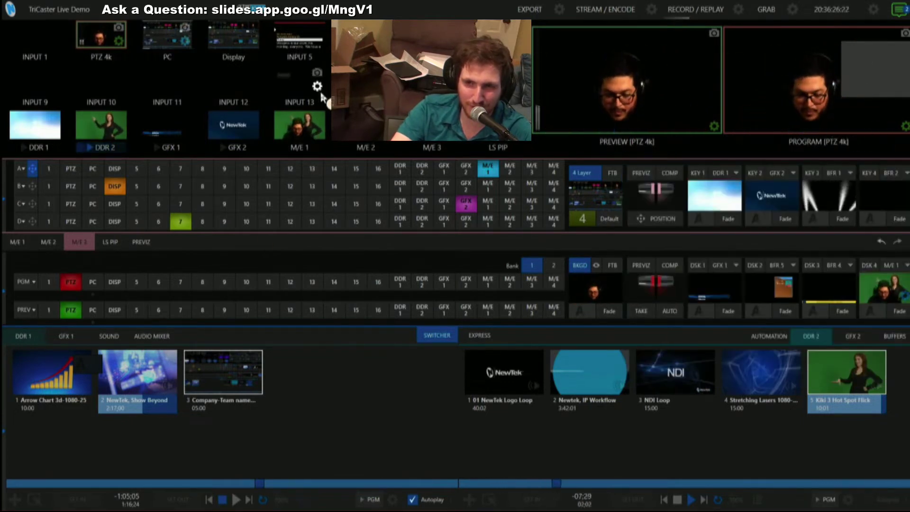
left_click(119, 43)
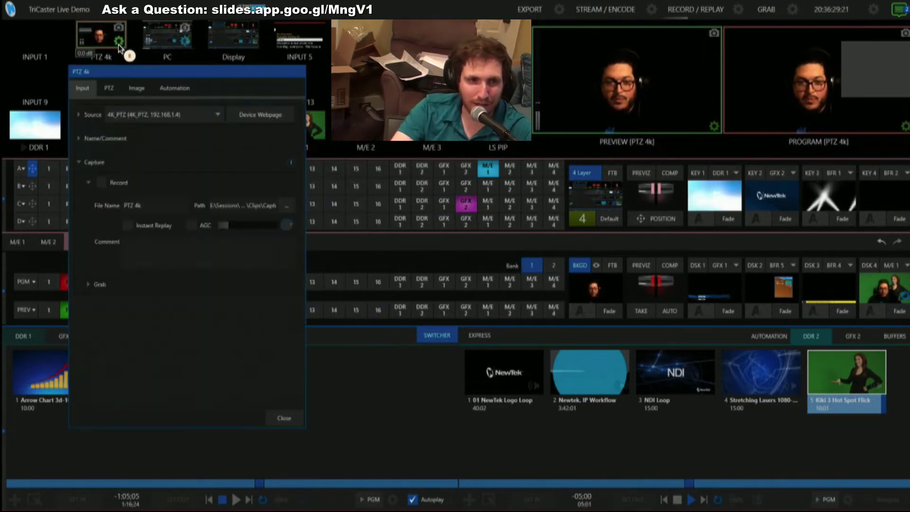
left_click(142, 90)
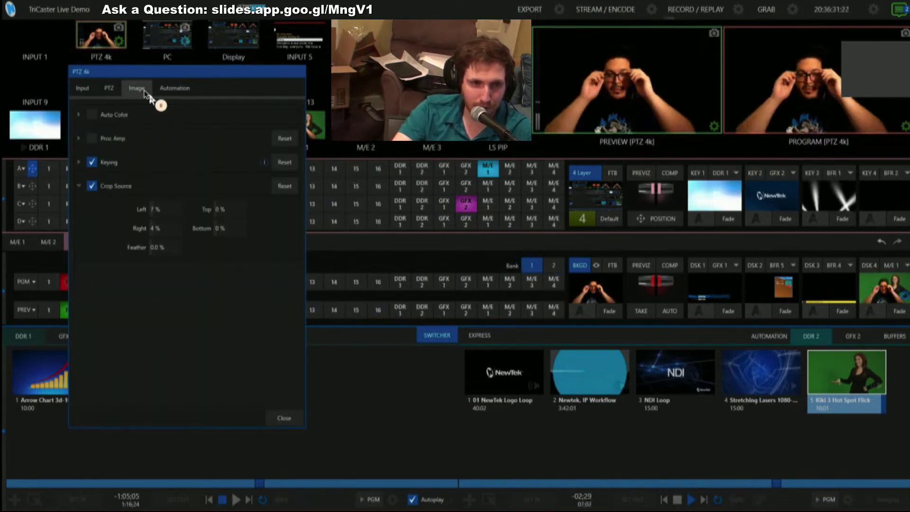
left_click(91, 162)
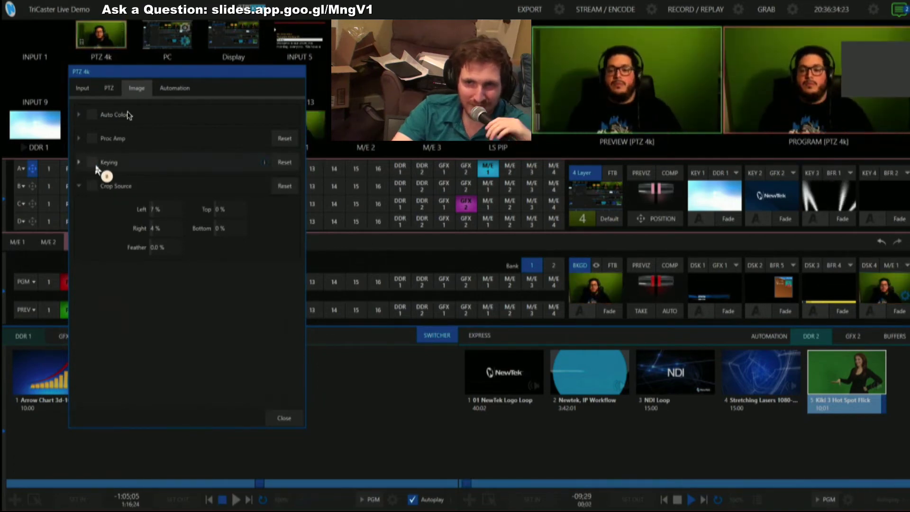
Reframe the PTZ 4k camera with pan and tilt, and store the view as preset 2
left_click(108, 91)
left_click_drag(104, 327, 104, 348)
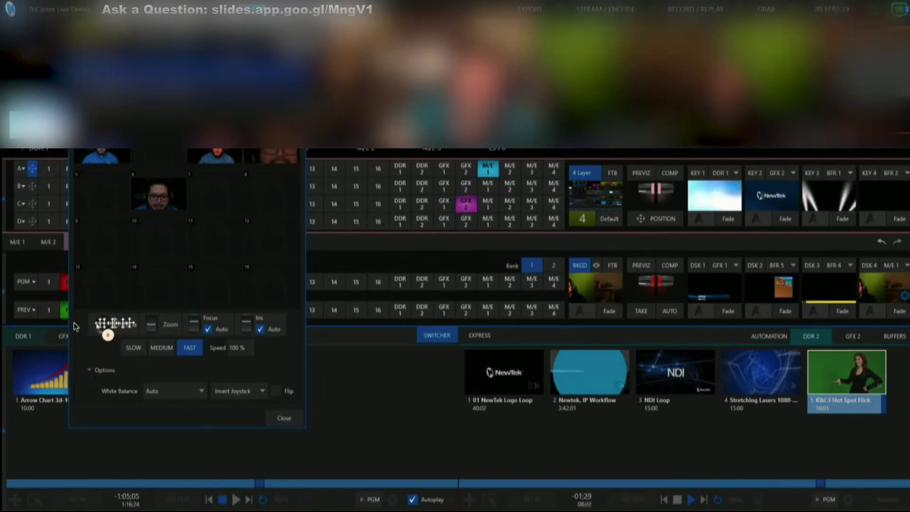
left_click_drag(89, 328, 153, 331)
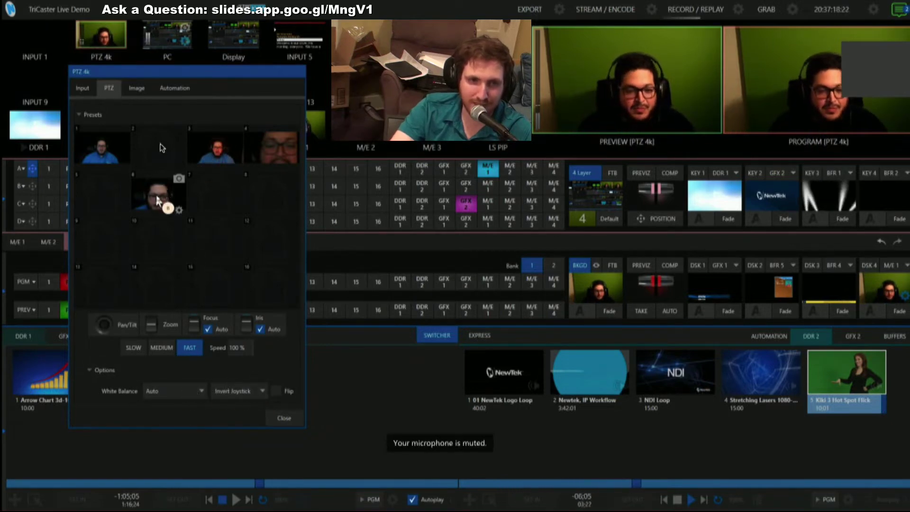
left_click(178, 134)
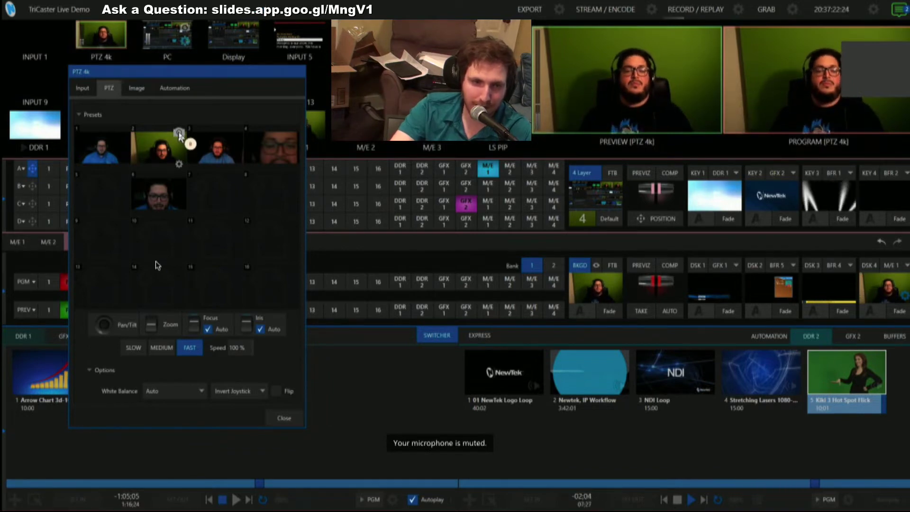
Zoom the PTZ 4k camera in on the face, store the view as preset 7, and recall preset 2
left_click(149, 329)
left_click_drag(156, 305, 171, 344)
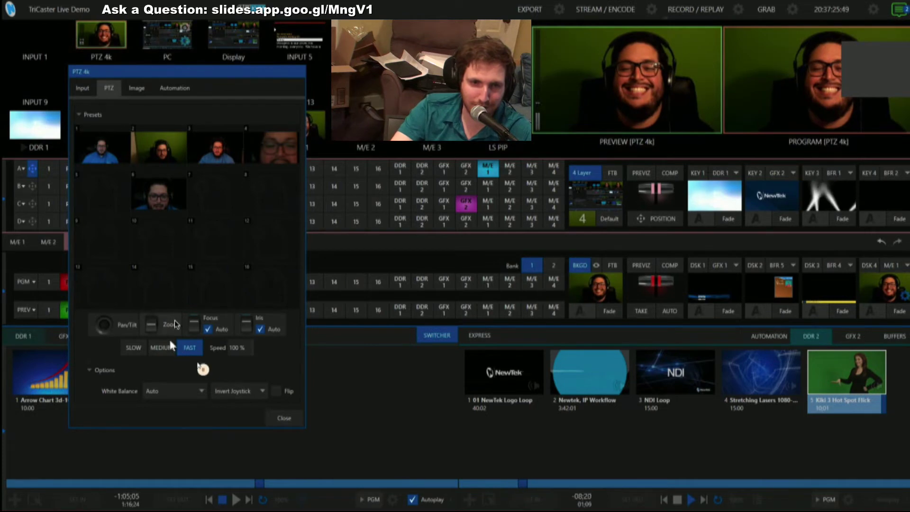
left_click(236, 181)
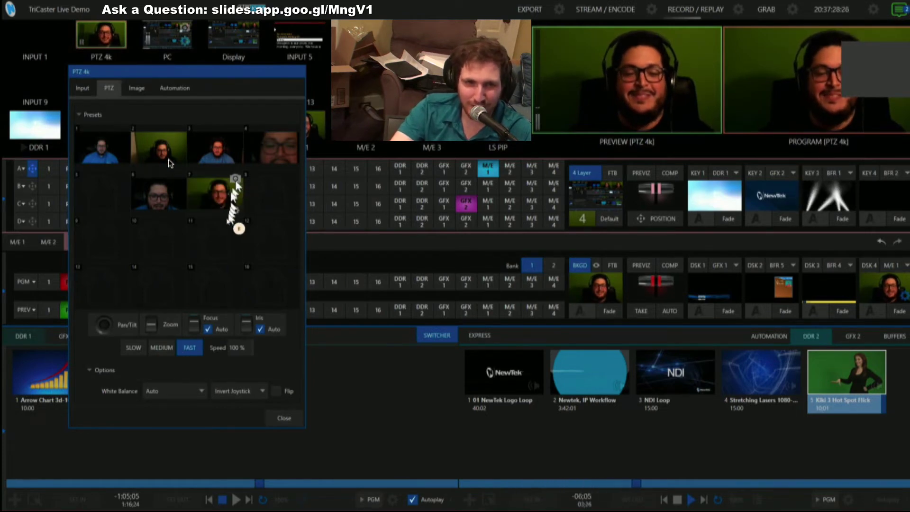
left_click(163, 151)
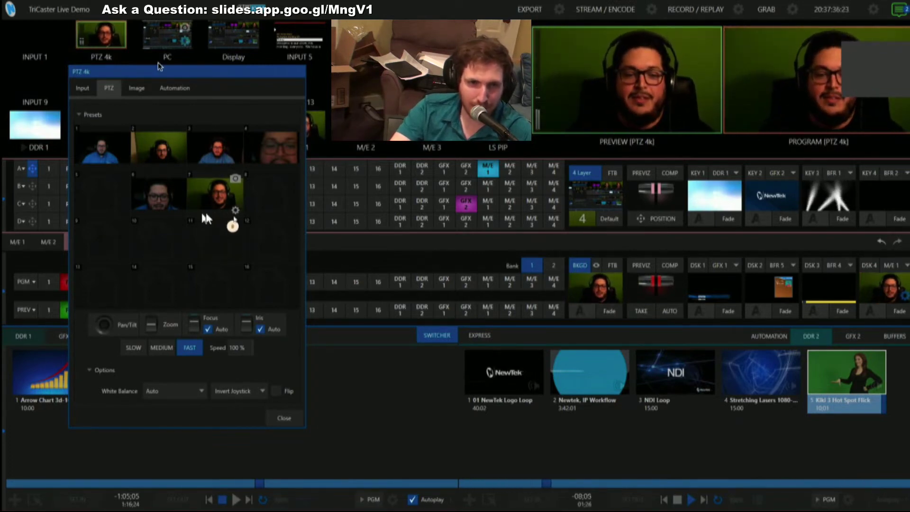
Set the source of the PTZ 4k input to Local Black and close its settings
left_click(83, 88)
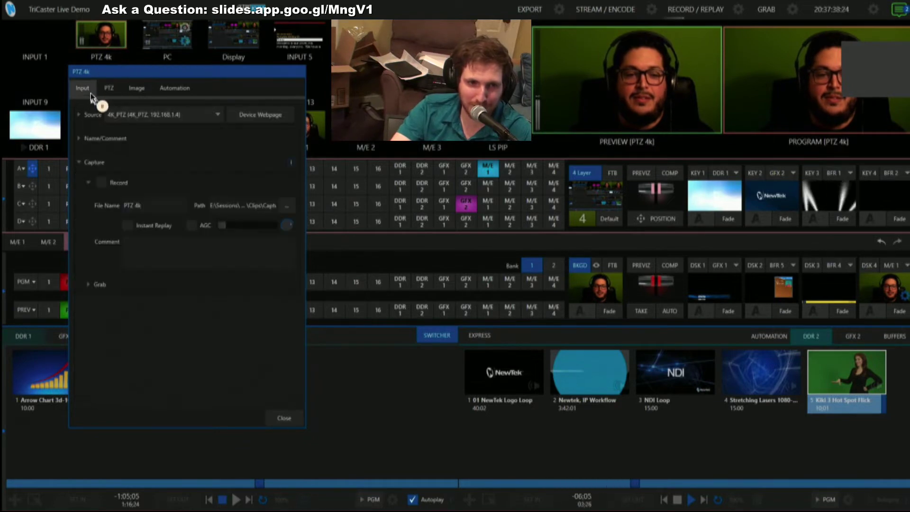
left_click(151, 118)
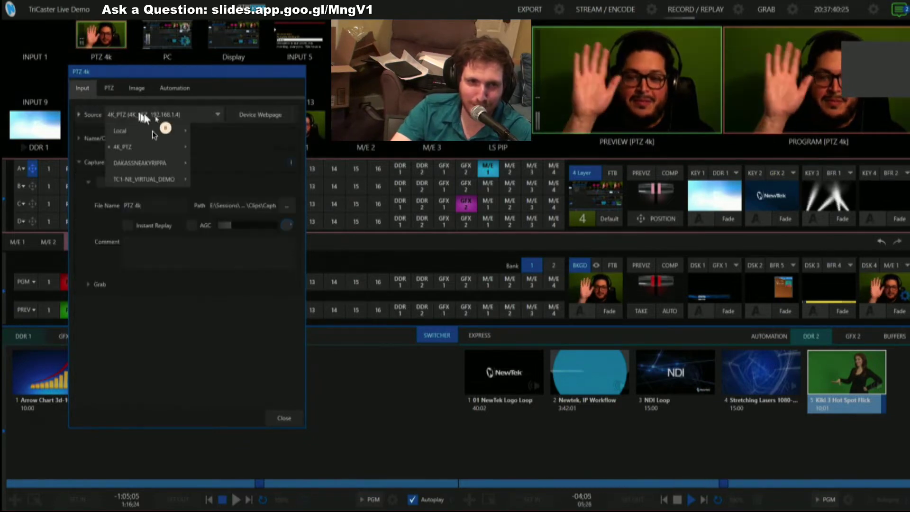
mouse_move(156, 130)
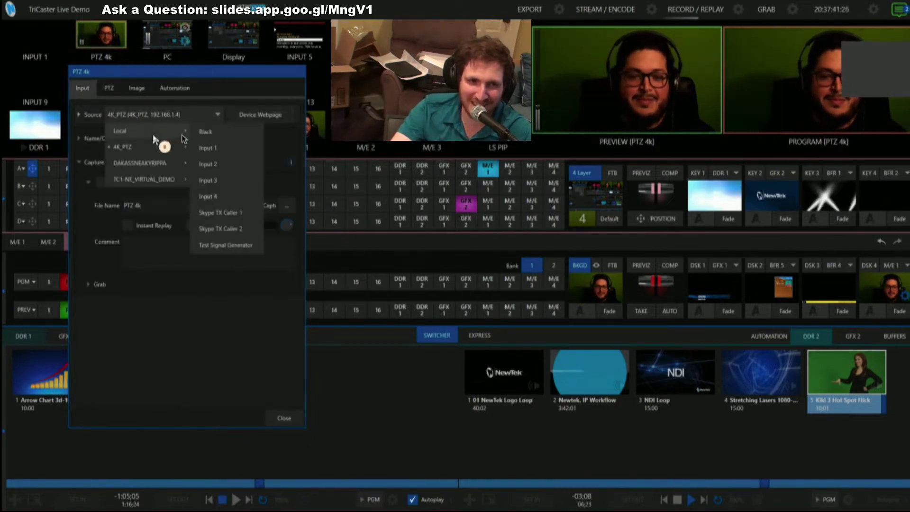
left_click(207, 133)
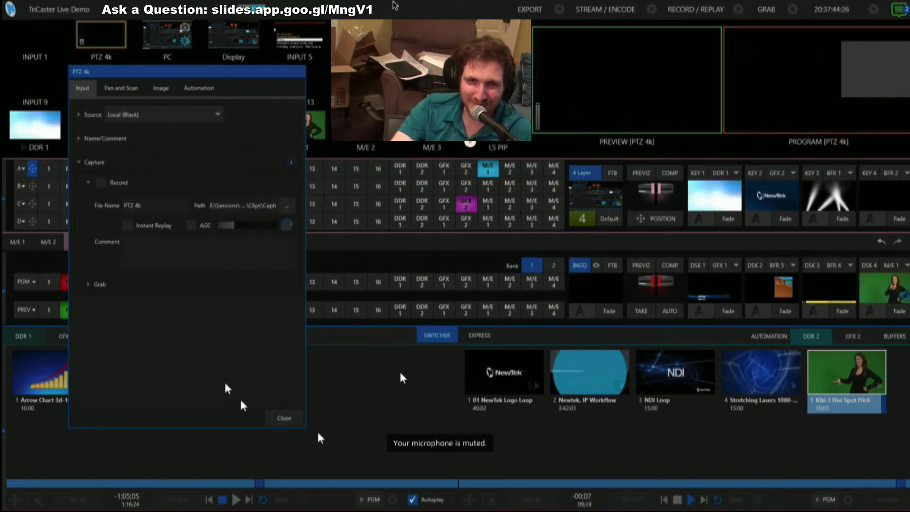
left_click(350, 16)
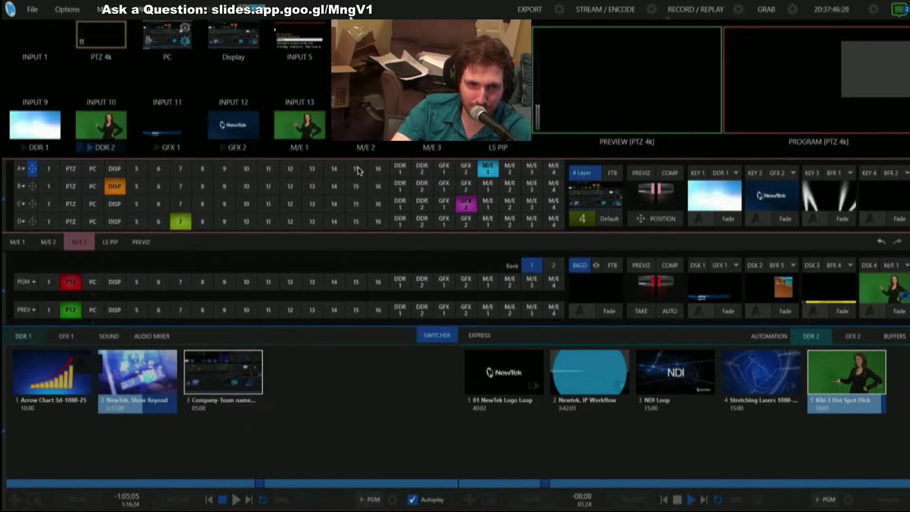
Put DDR 2 on both the program and preview rows
left_click(422, 282)
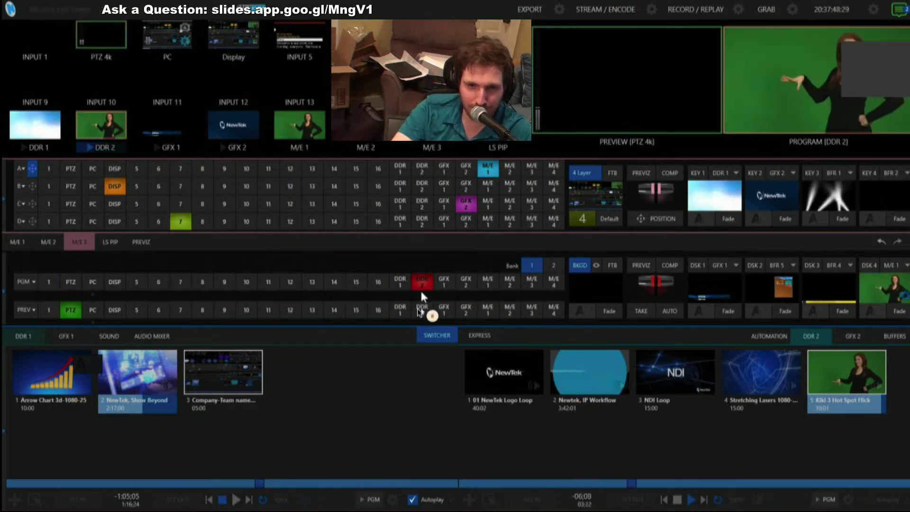
left_click(420, 309)
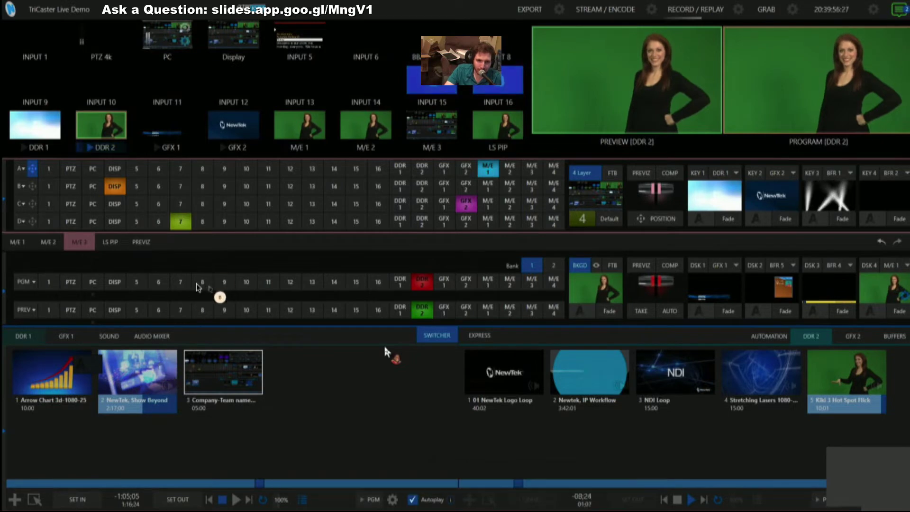
Cut the program through Display, PC and PTZ 4k back to DDR 2, and switch the source rows to bank 2 and back to bank 1
left_click(115, 283)
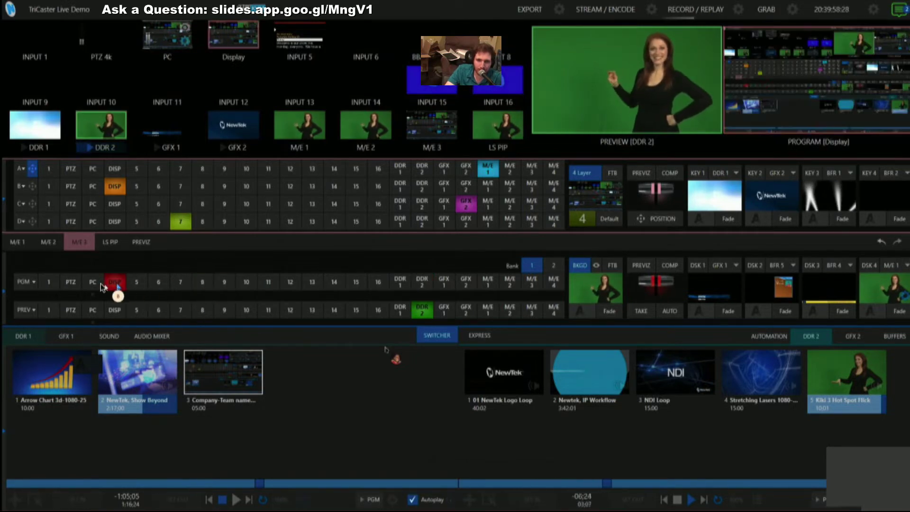
left_click(93, 282)
left_click(69, 282)
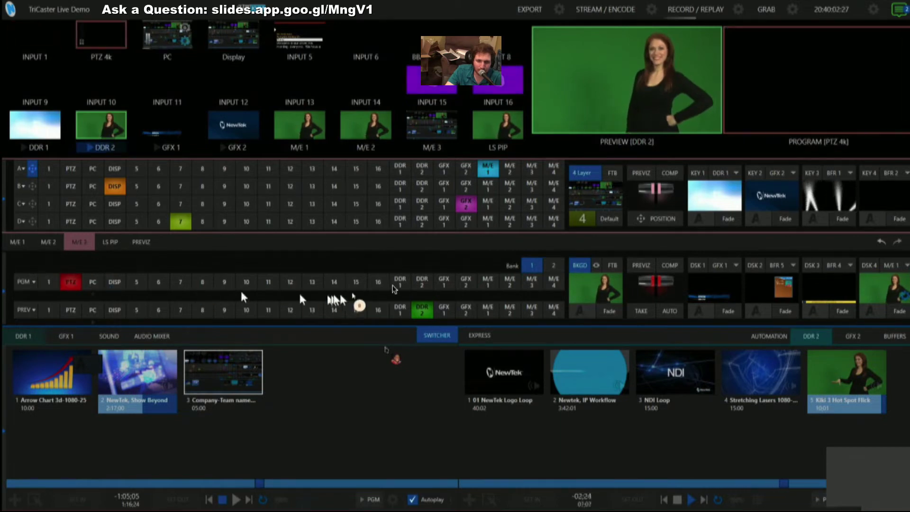
left_click(421, 282)
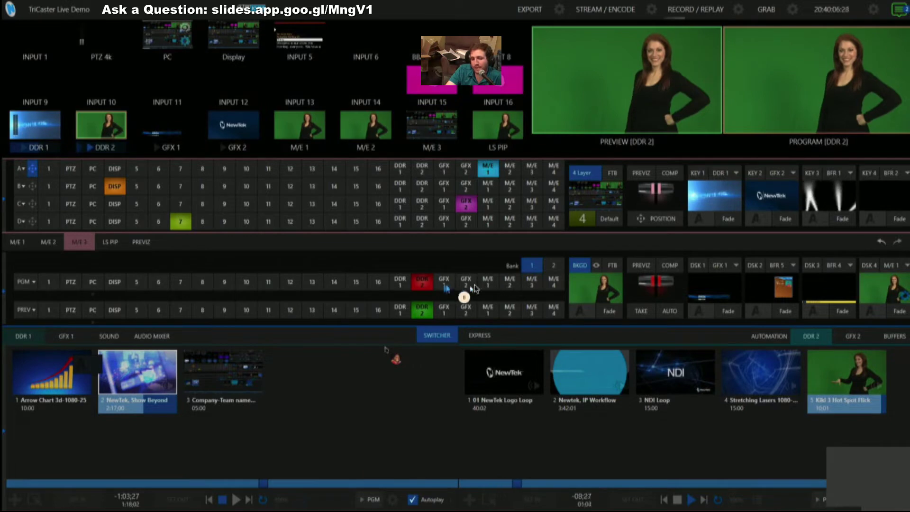
left_click(552, 266)
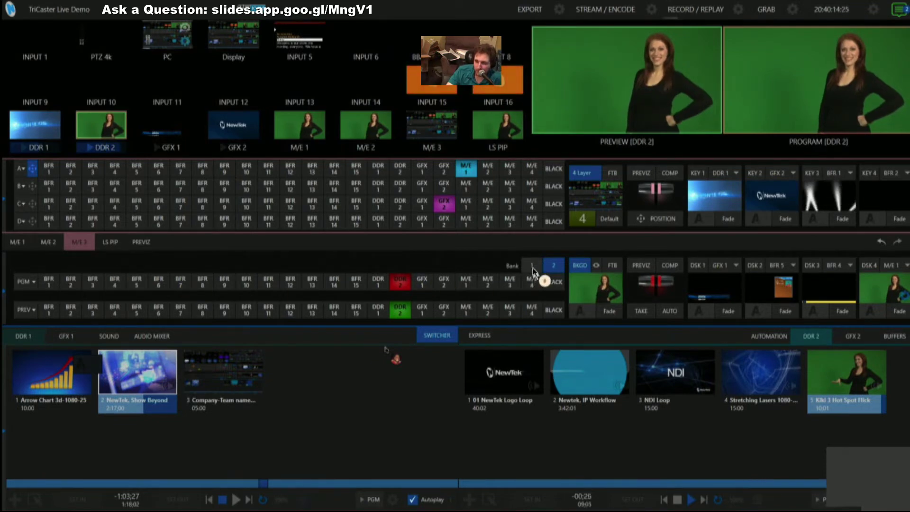
left_click(533, 267)
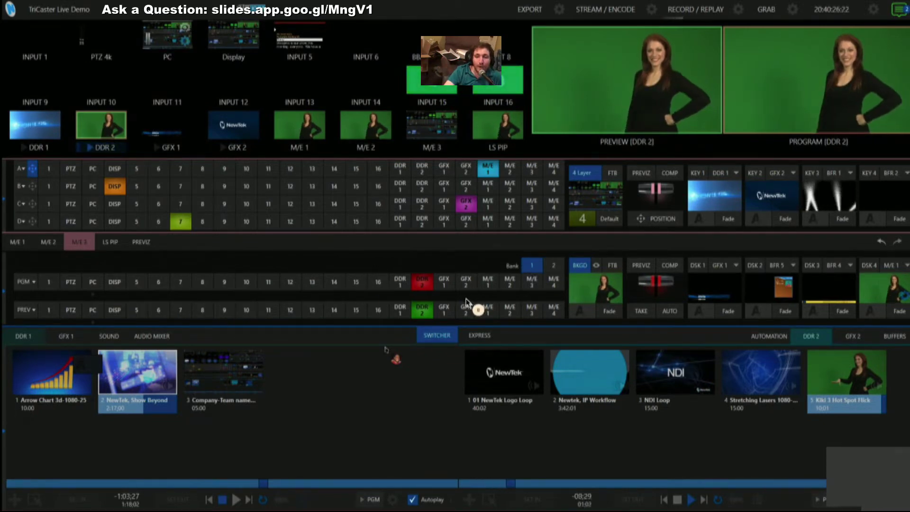
Put DDR 1 on preview and swap it with DDR 2 on program using two Take cuts
left_click(402, 310)
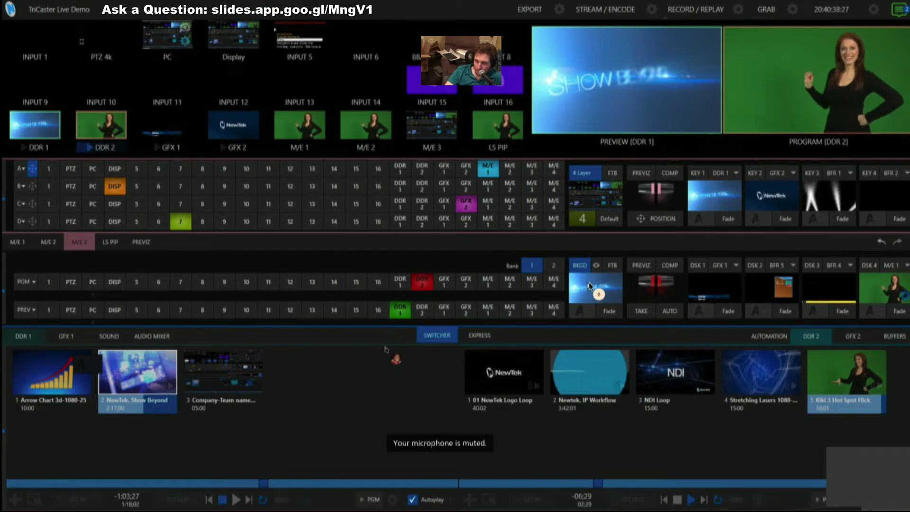
left_click(639, 311)
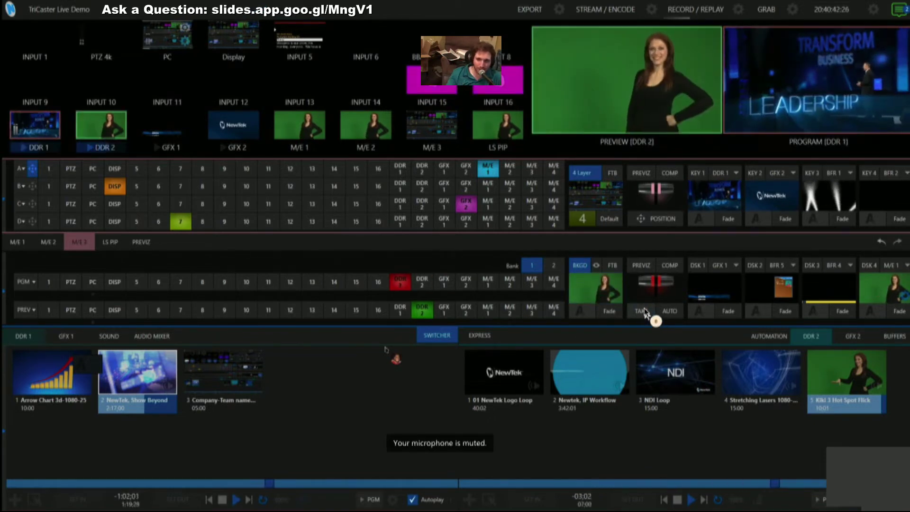
left_click(642, 311)
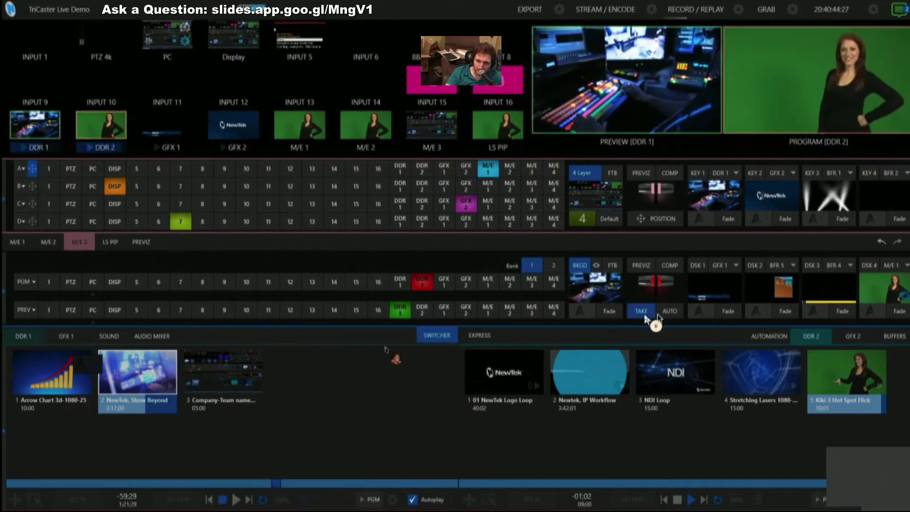
Run three Auto fades between DDR 1 and DDR 2, ending with DDR 1 on program
left_click(670, 311)
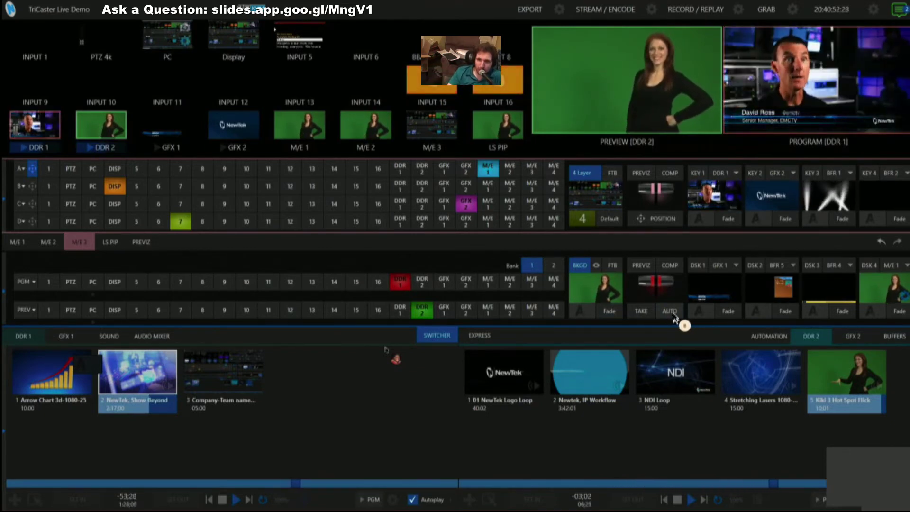
left_click(673, 312)
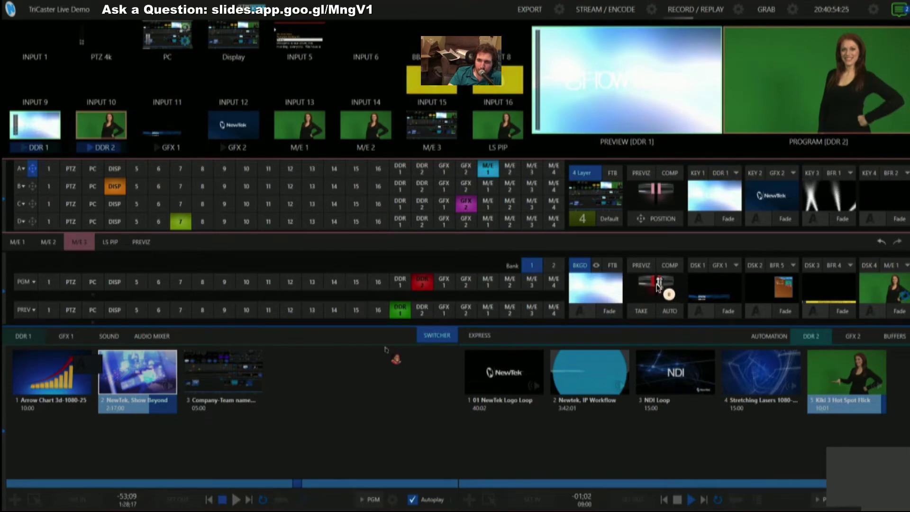
left_click(668, 311)
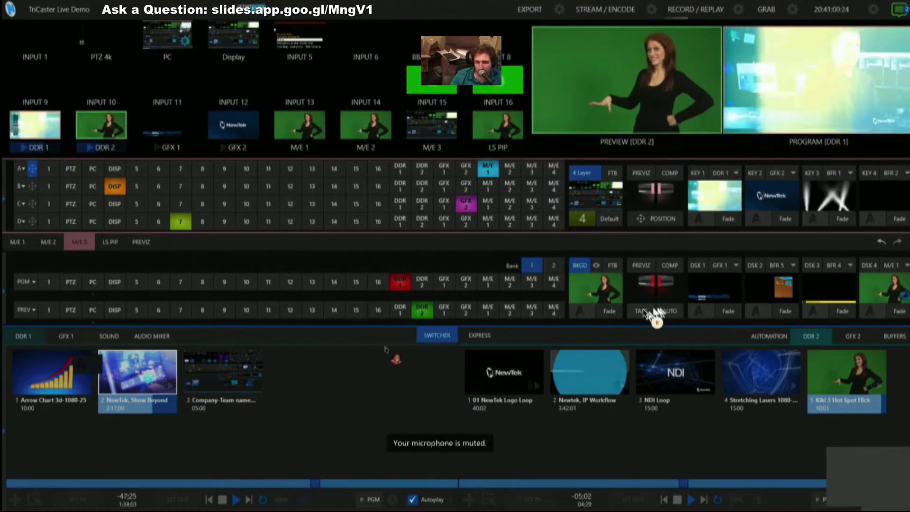
Set the background transition to the Alien effect and run it repeatedly with Auto between DDR 1 and DDR 2
left_click(585, 314)
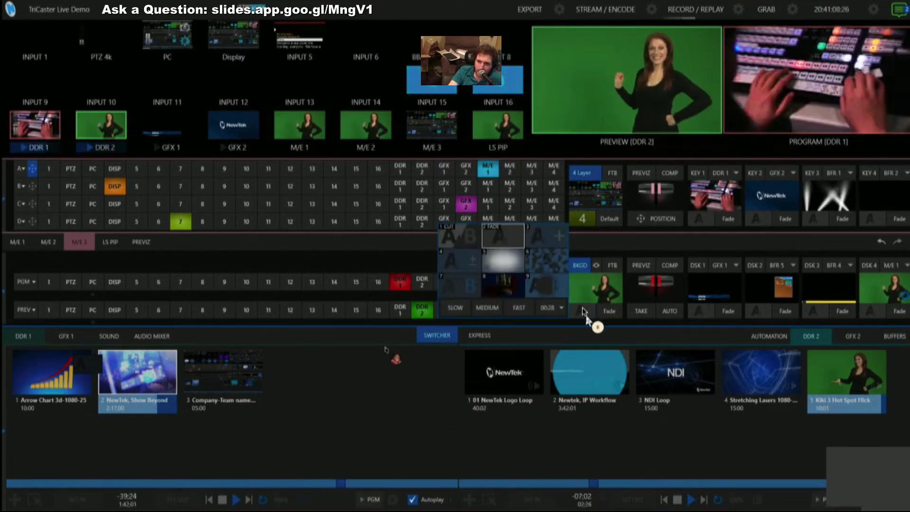
left_click(499, 285)
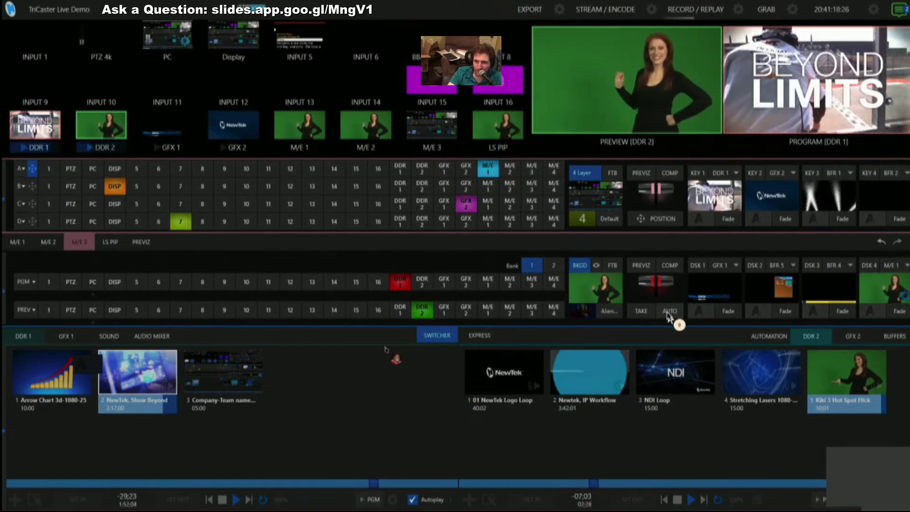
left_click(667, 313)
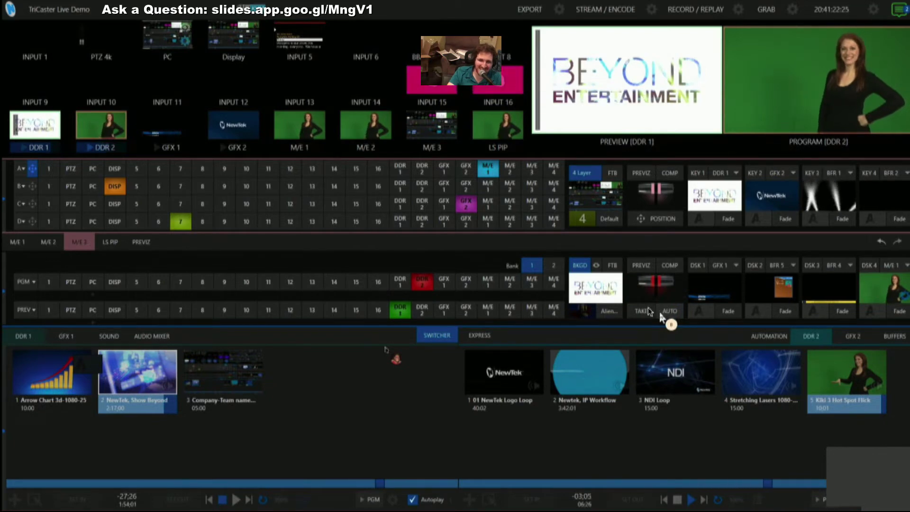
left_click(671, 311)
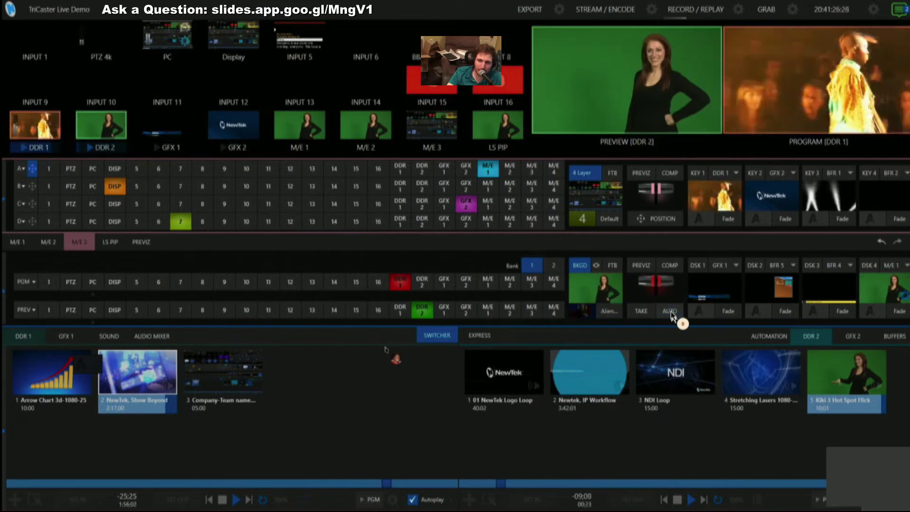
left_click(669, 310)
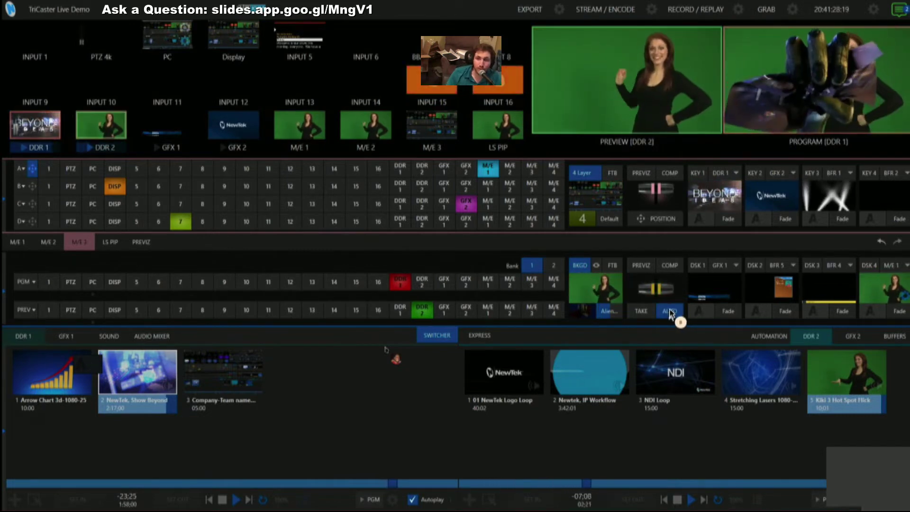
left_click(669, 311)
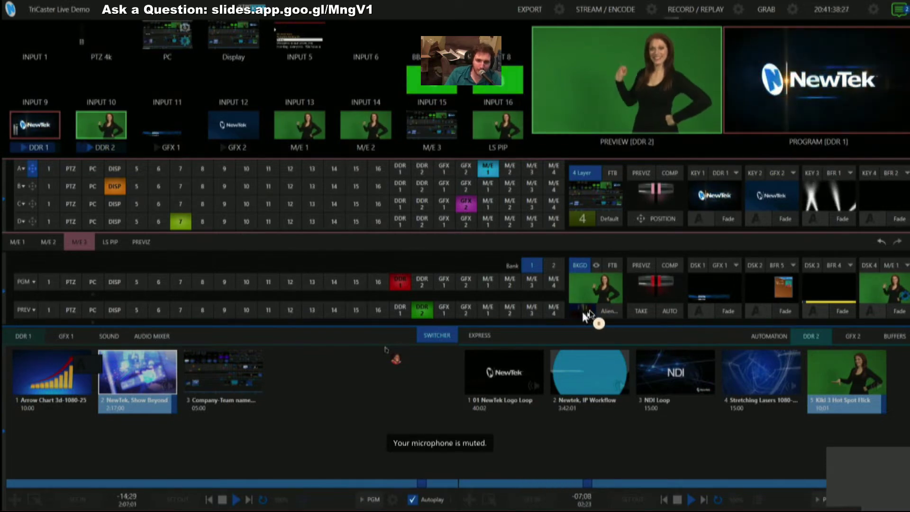
Open the media browser for the background transition and look through the Clock, Edge, Expand and Fades transition categories
left_click(587, 309)
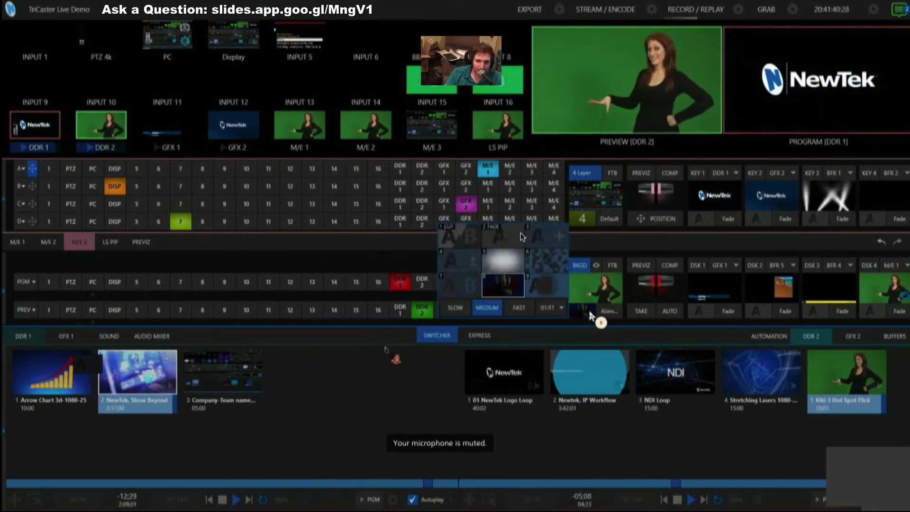
left_click(562, 281)
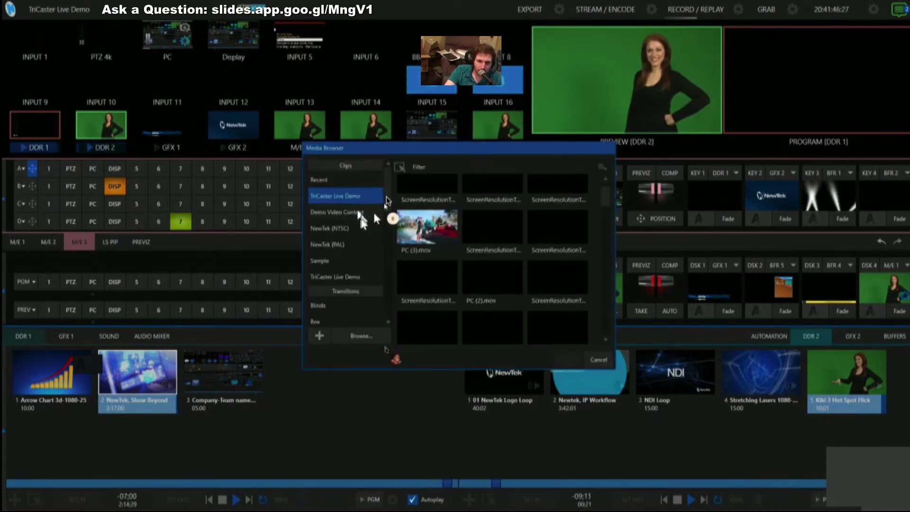
scroll(388, 201, "down", 3)
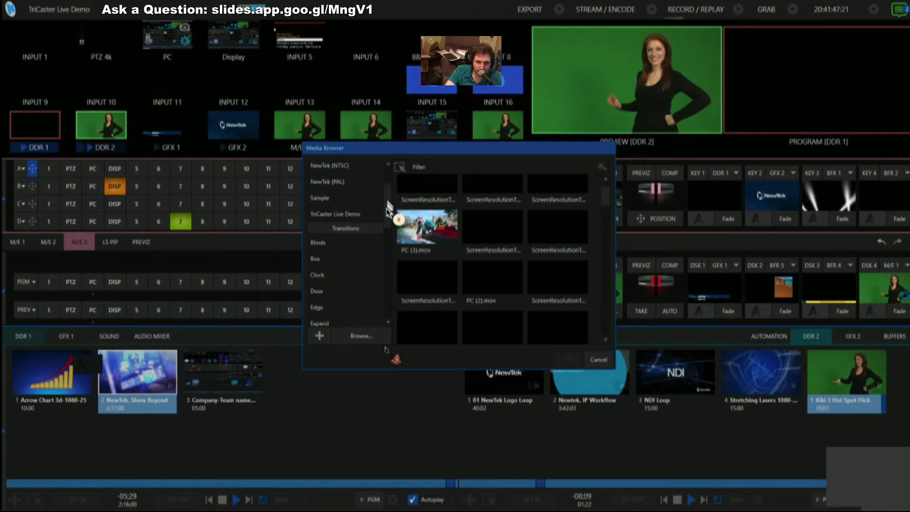
left_click(337, 238)
left_click(327, 269)
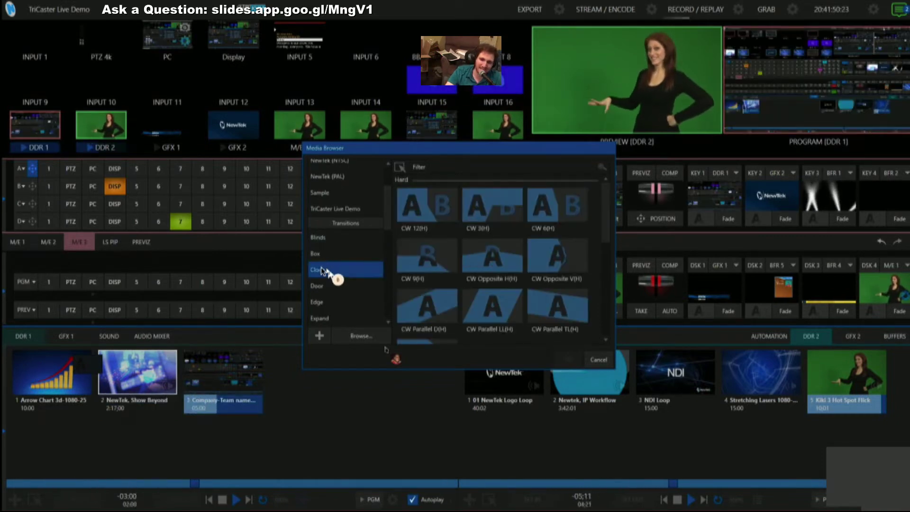
left_click(334, 302)
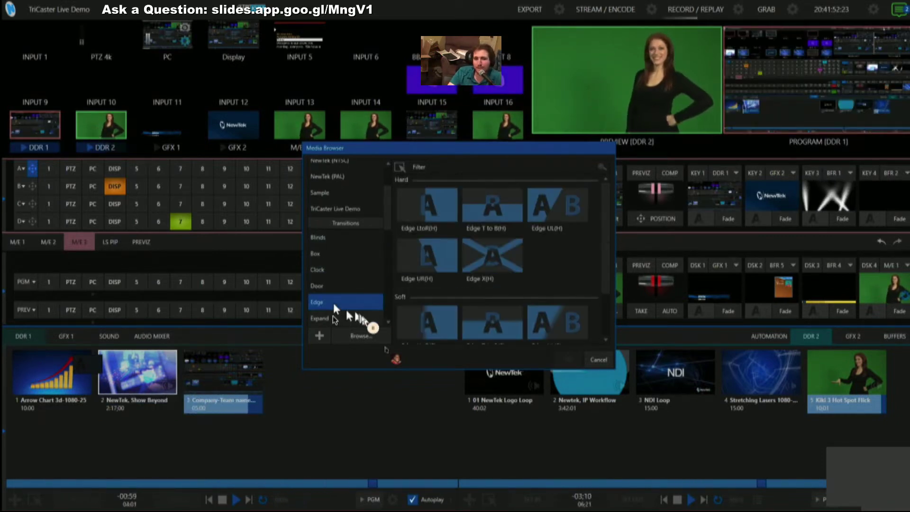
left_click(334, 319)
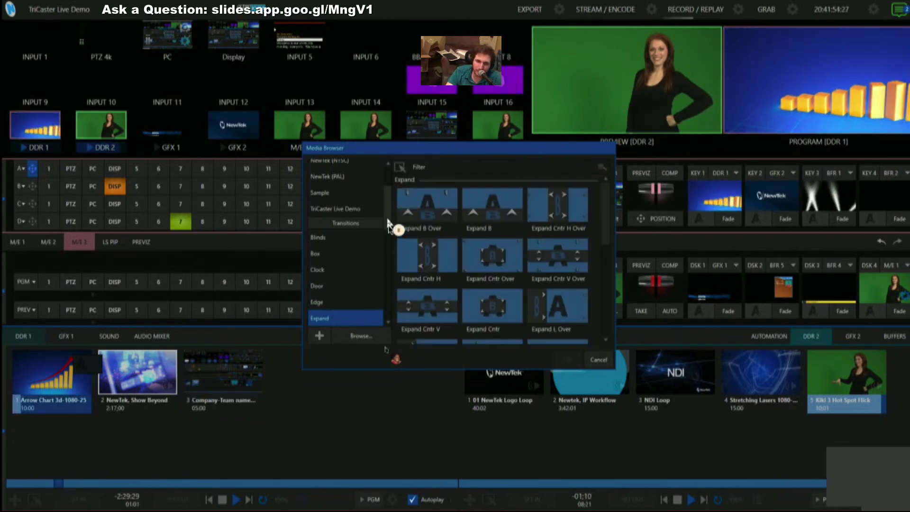
scroll(390, 232, "down", 1)
left_click_drag(389, 232, 386, 258)
left_click(340, 197)
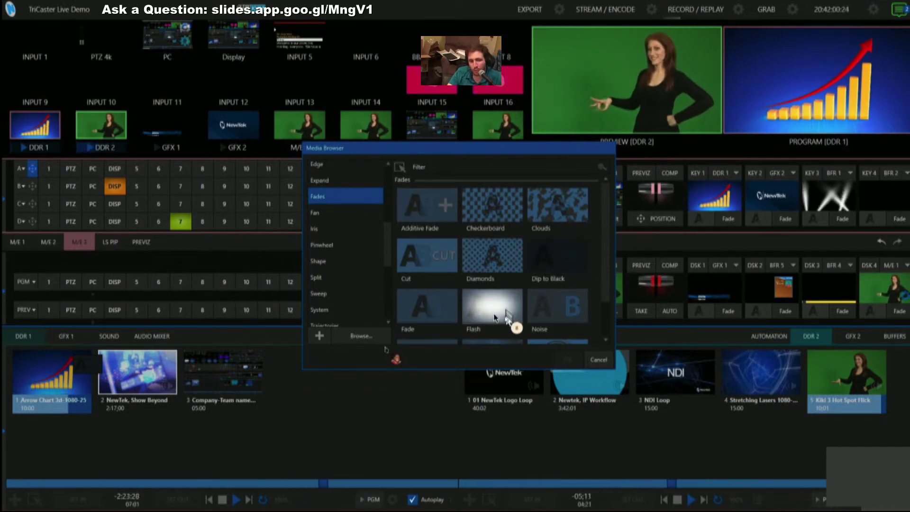
Look at the System and Trajectories transitions, and choose Falling Sheep from the NewTek animation stores as the background transition
scroll(379, 255, "down", 4)
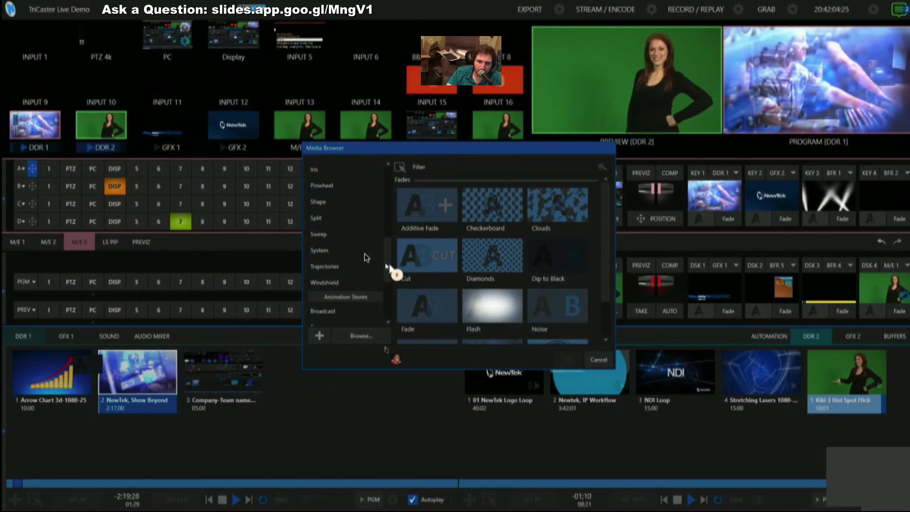
left_click(347, 251)
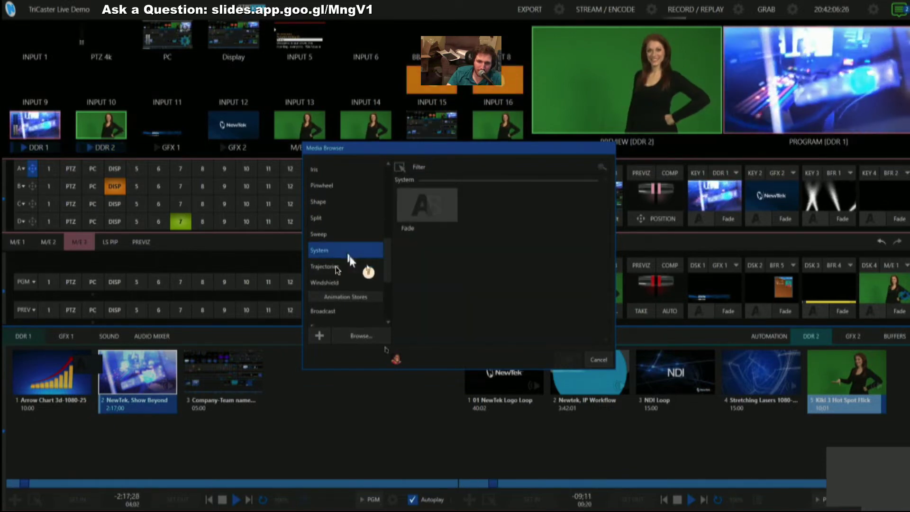
left_click(337, 267)
left_click_drag(388, 268, 389, 296)
left_click(358, 268)
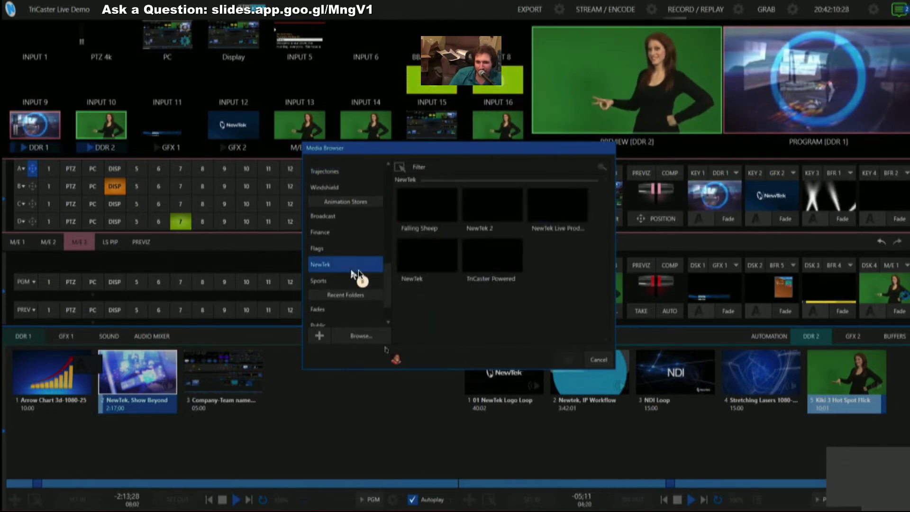
double_click(409, 207)
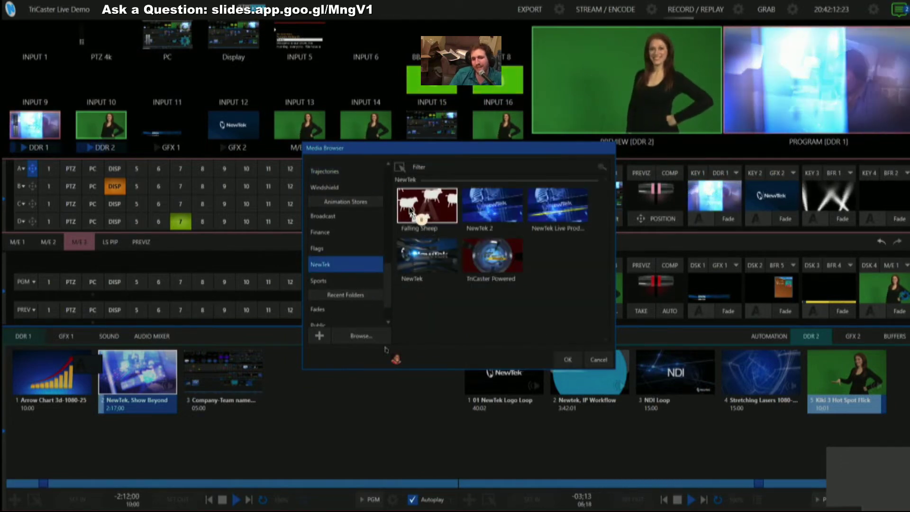
Run the Falling Sheep transition to bring DDR 2 to program, and choose Turbine from the Broadcast animation stores as the background transition
left_click(670, 311)
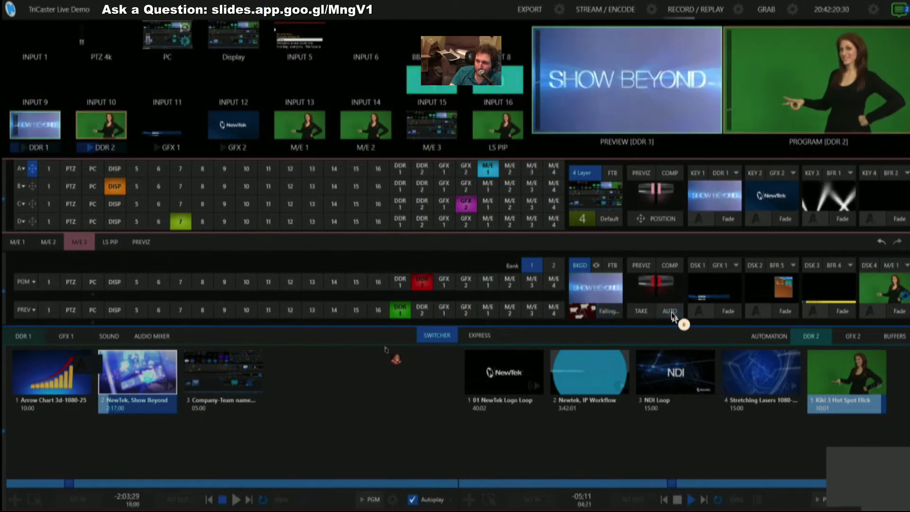
left_click(586, 315)
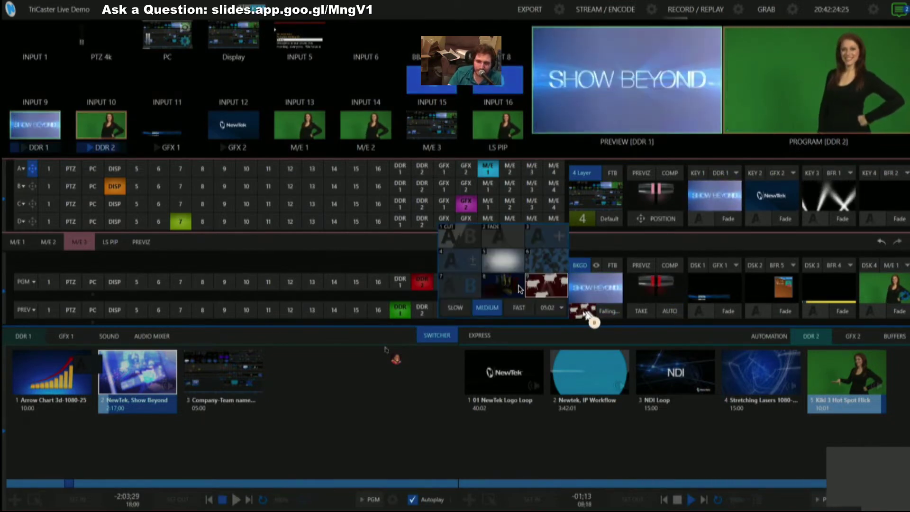
left_click(562, 280)
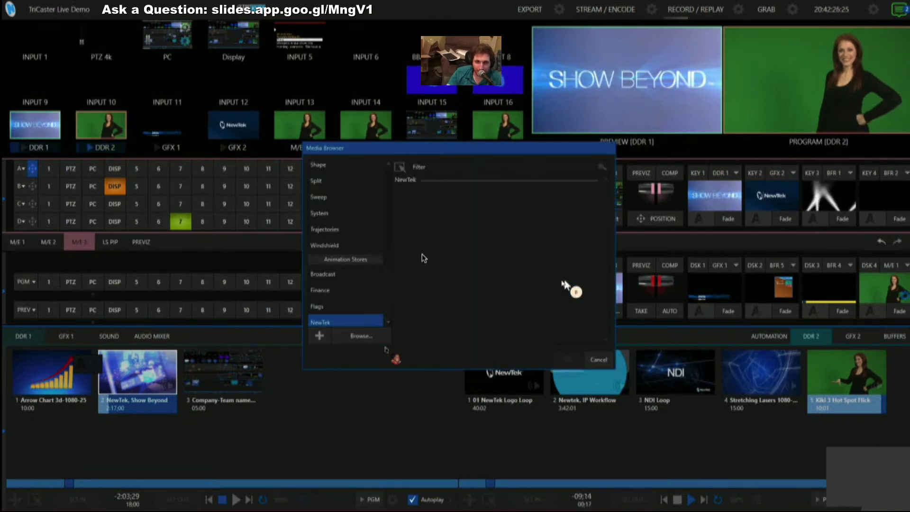
left_click(370, 275)
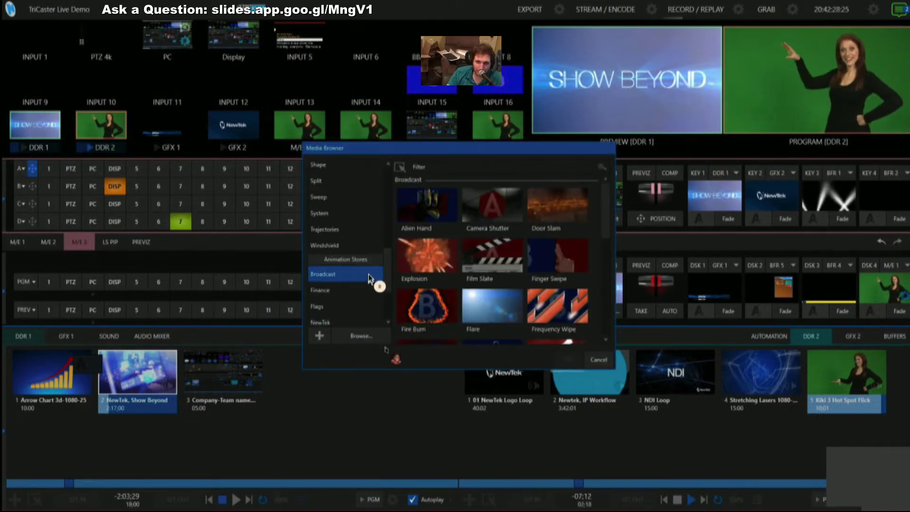
left_click_drag(607, 239, 600, 339)
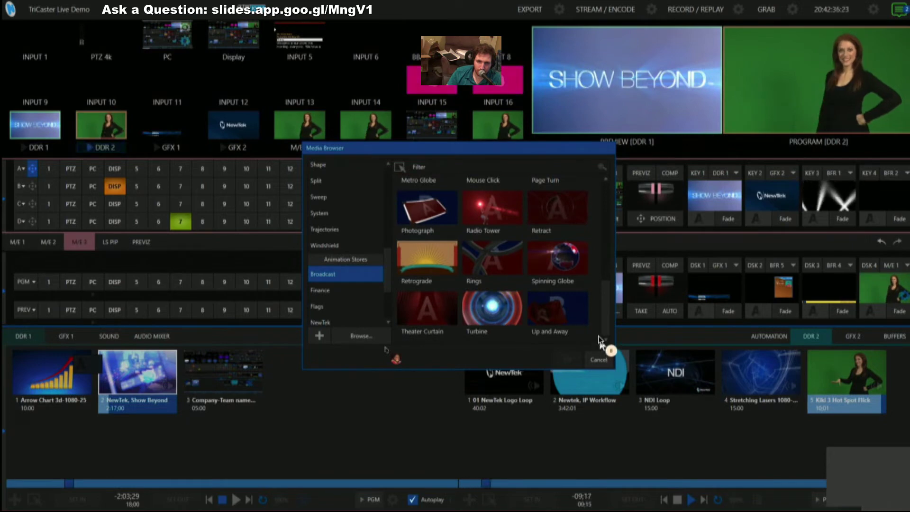
left_click(492, 308)
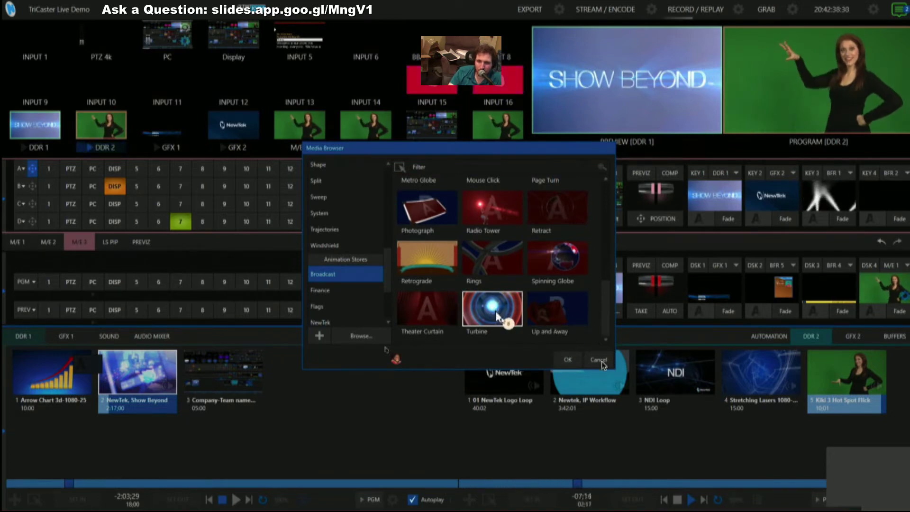
left_click(570, 361)
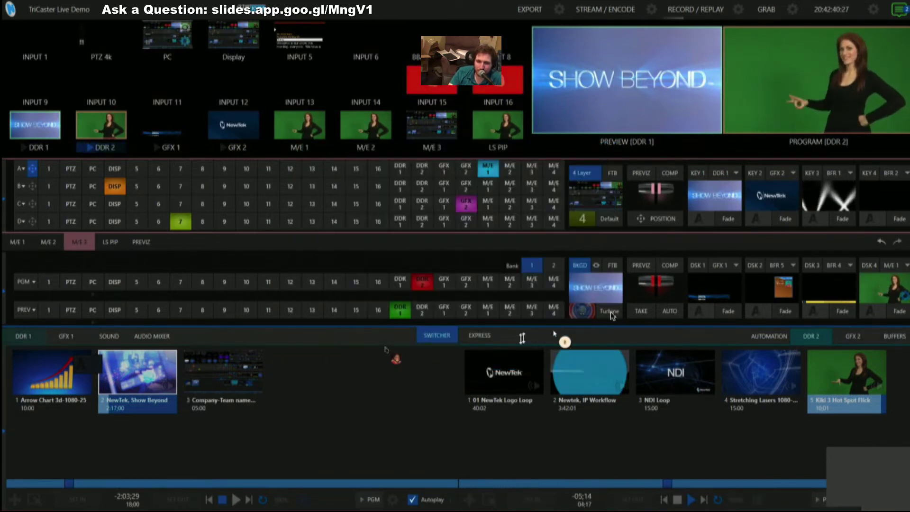
Run the Turbine transition three times with Auto between DDR 1 and DDR 2, ending with DDR 1 on program
left_click(669, 311)
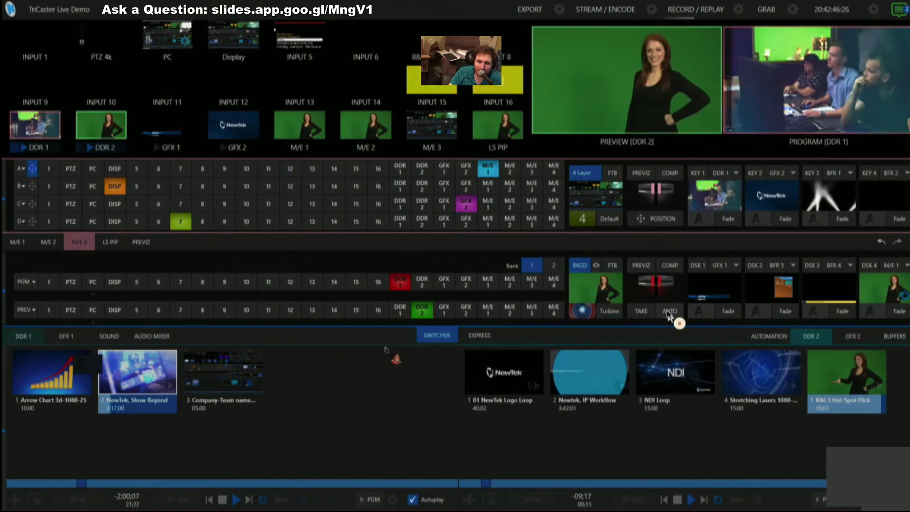
left_click(667, 309)
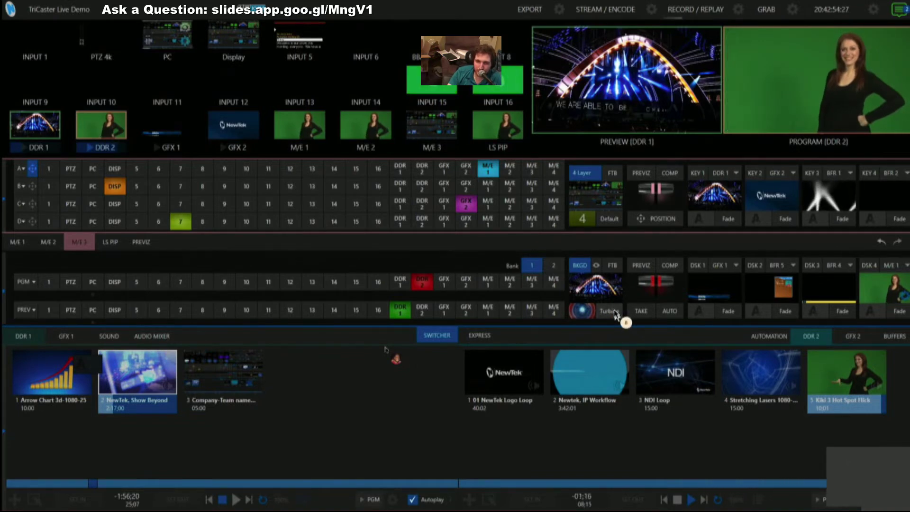
key("Return")
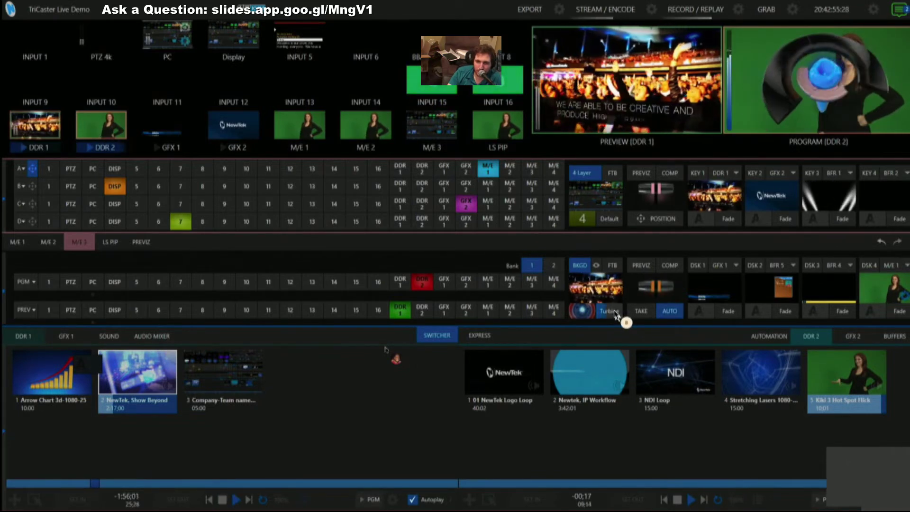
Switch preview to GFX 1 and DISP, put DDR 2 back on preview, and send it to program with Auto
left_click(582, 310)
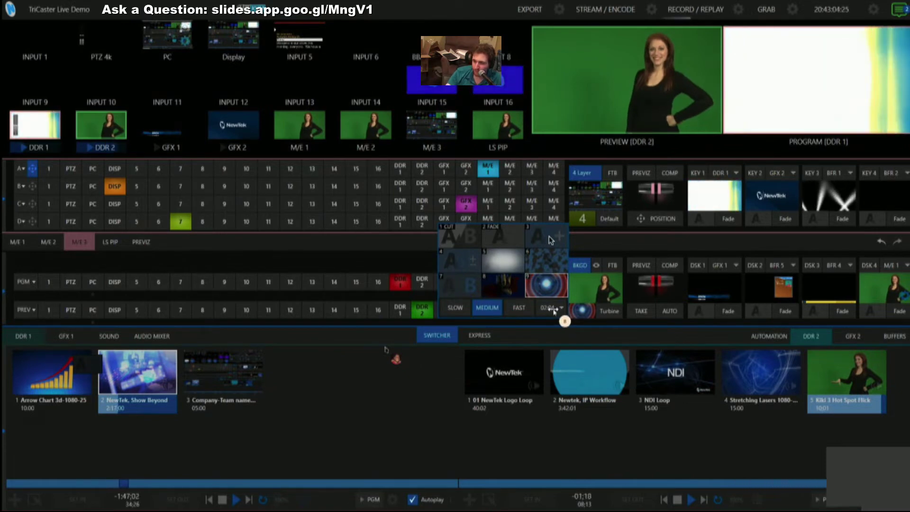
left_click(386, 242)
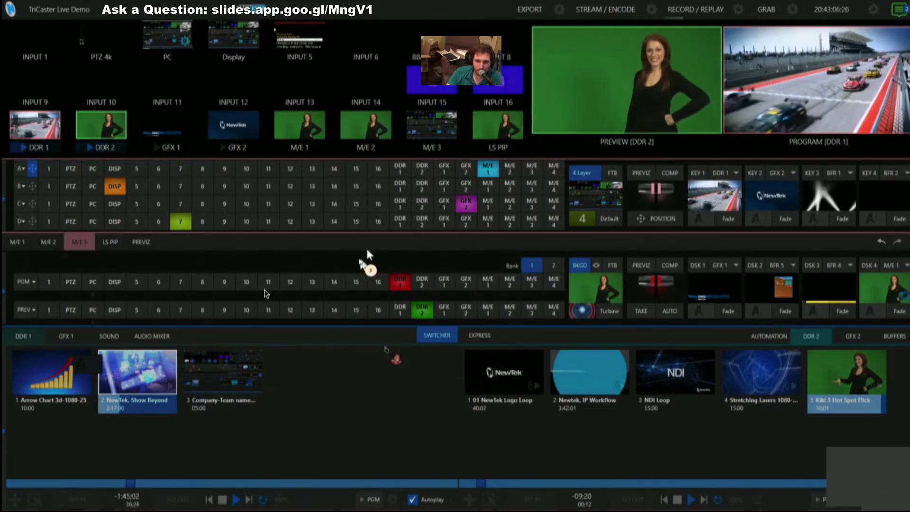
left_click(444, 309)
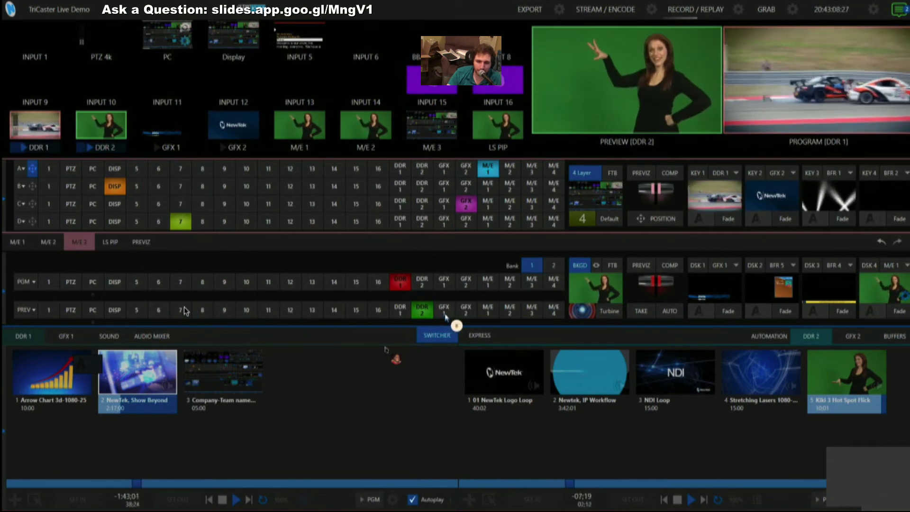
left_click(115, 310)
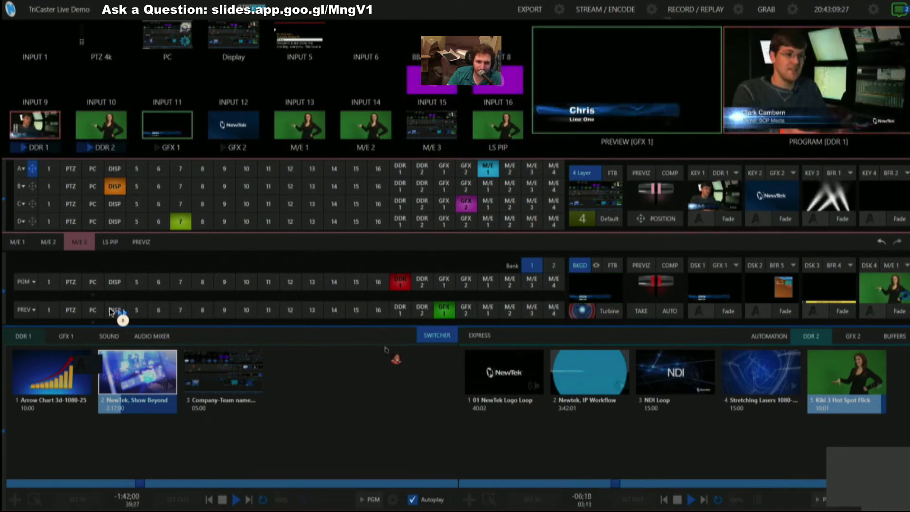
left_click(422, 310)
left_click(640, 312)
left_click(668, 311)
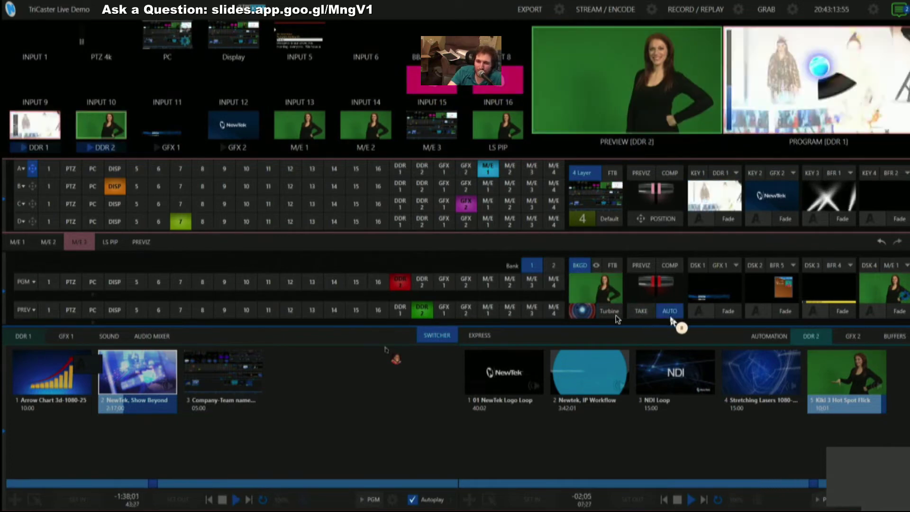
Set the background transition to Fade, and fade the DSK 1 title in and out over program
left_click(583, 312)
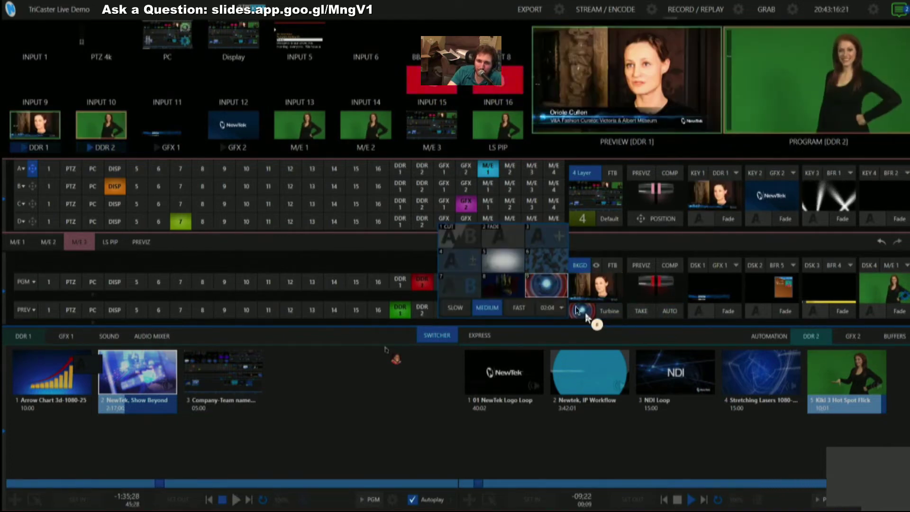
left_click(504, 237)
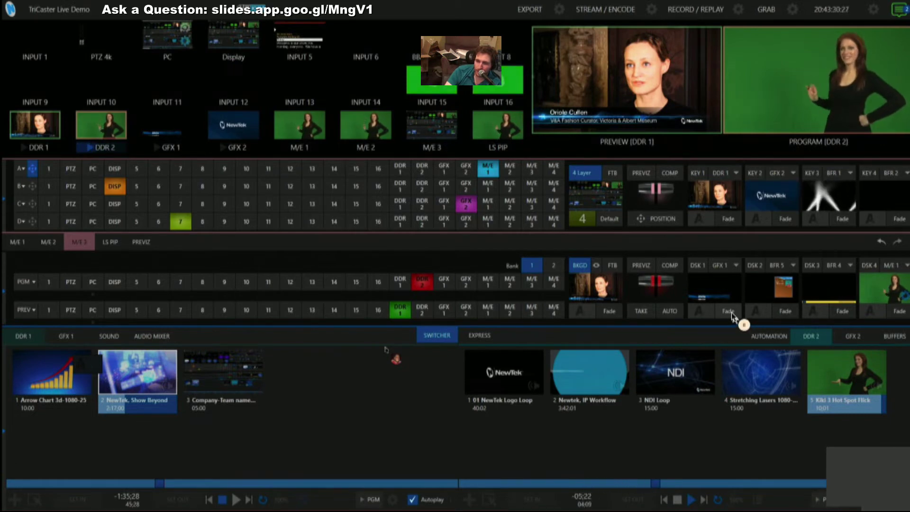
left_click(728, 311)
left_click(730, 312)
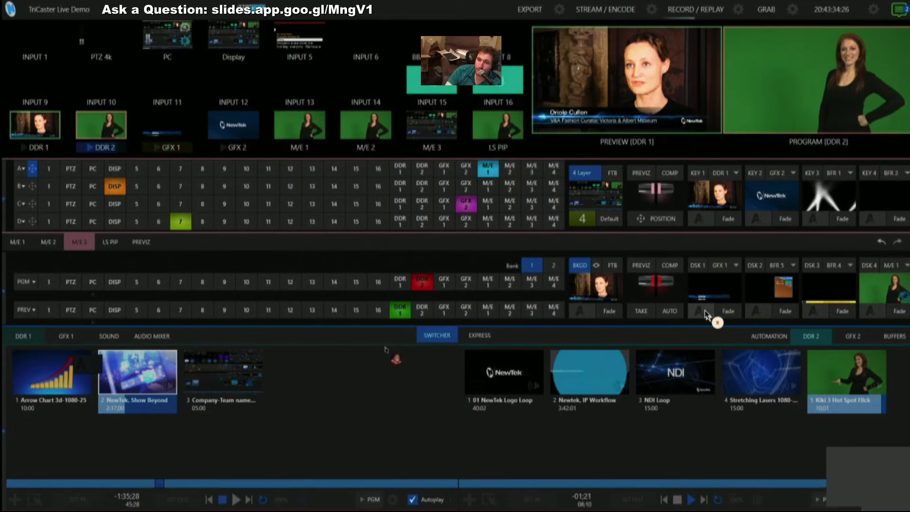
Set the DSK 1 transition to Slide In R, and slide the title on and off program
left_click(703, 311)
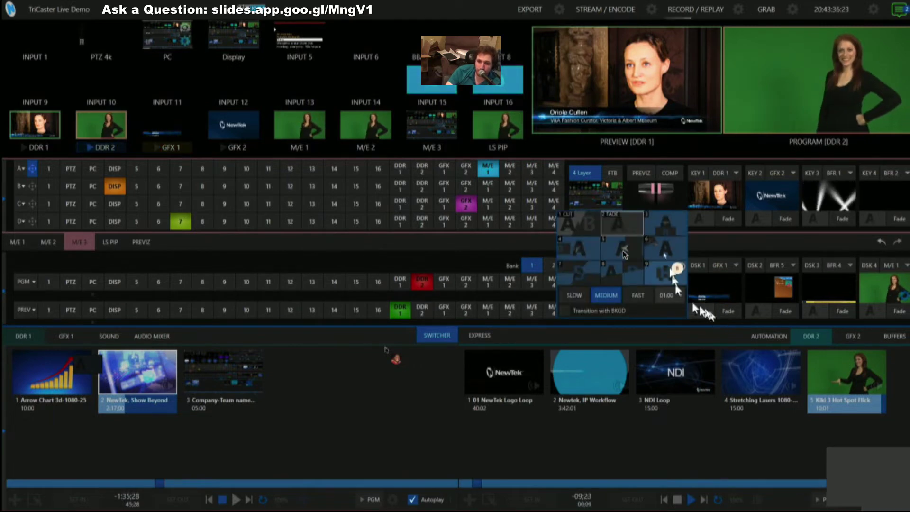
left_click(624, 255)
left_click(729, 311)
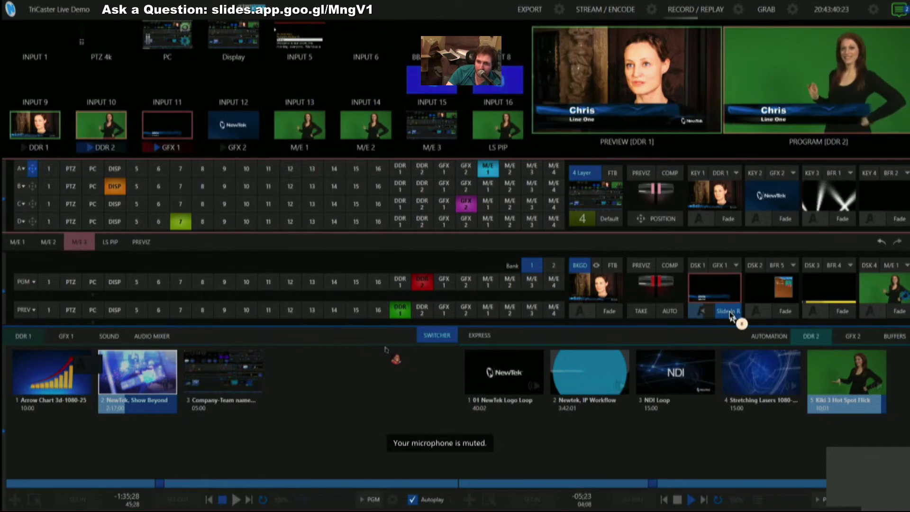
left_click(731, 314)
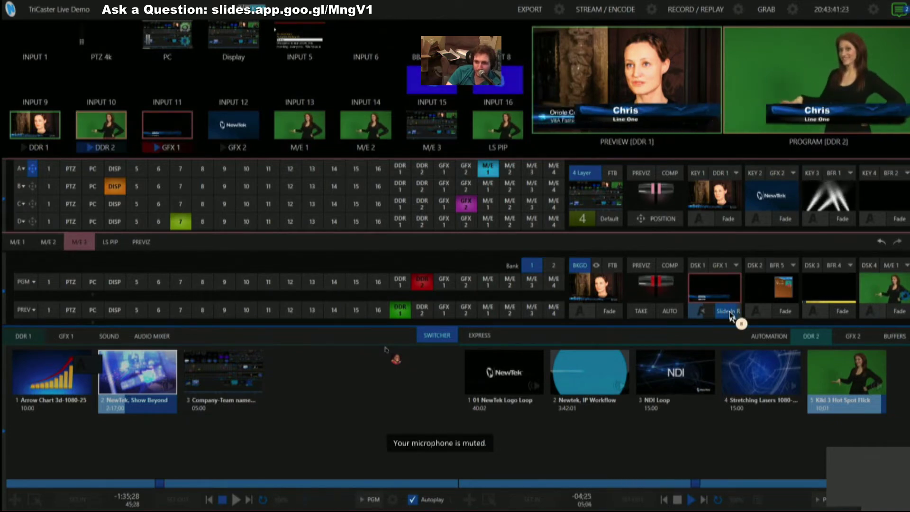
Set the DSK 1 transition back to Fade, and fade in DSK 1, DSK 2, DSK 3 and DSK 4 over program
left_click(704, 311)
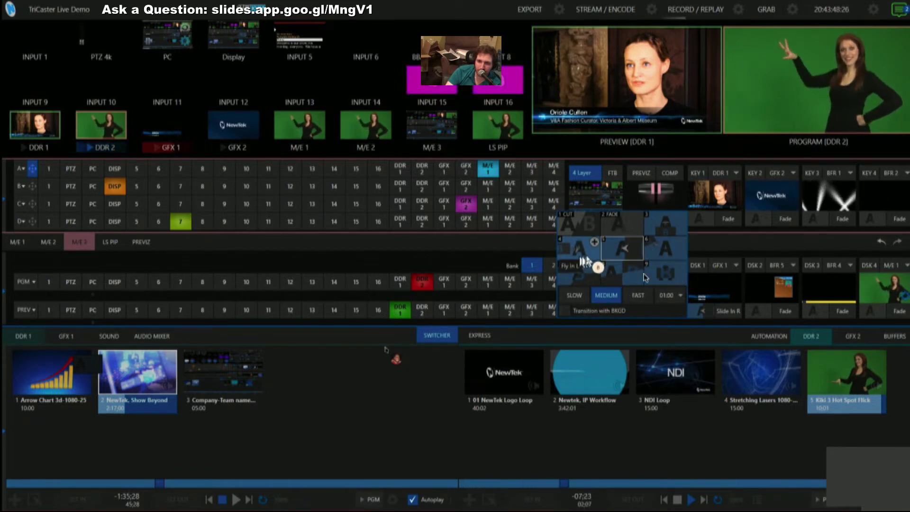
left_click(621, 222)
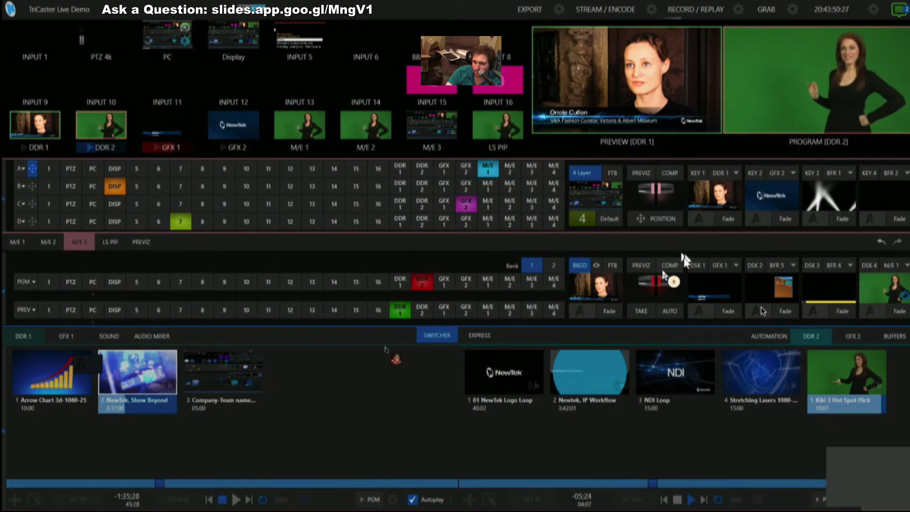
left_click(728, 311)
left_click(784, 310)
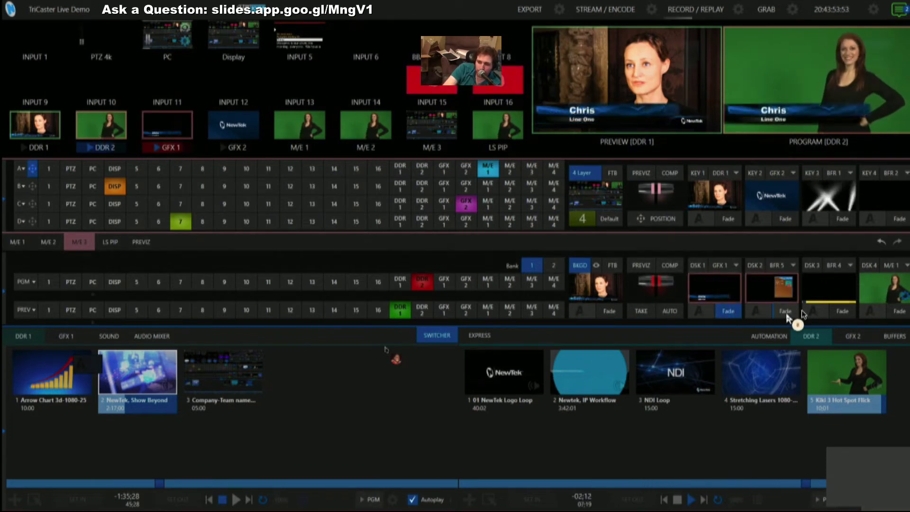
left_click(848, 313)
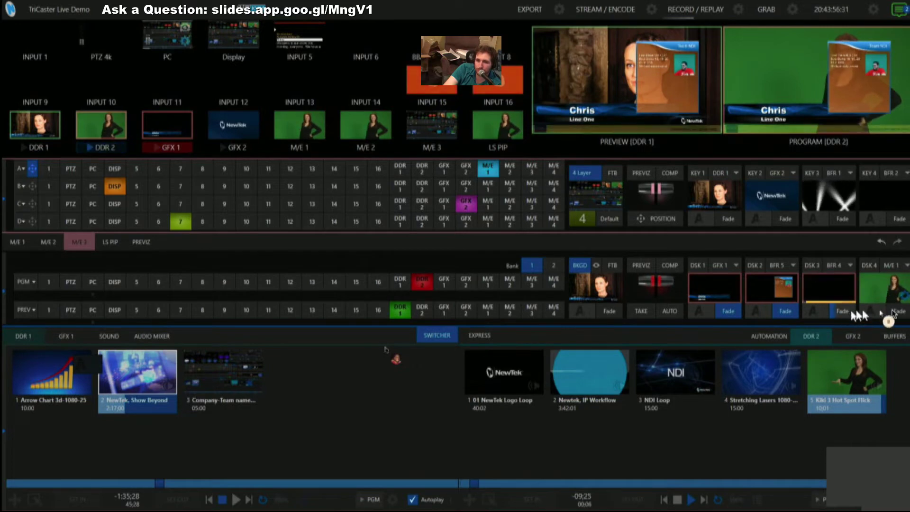
left_click(899, 312)
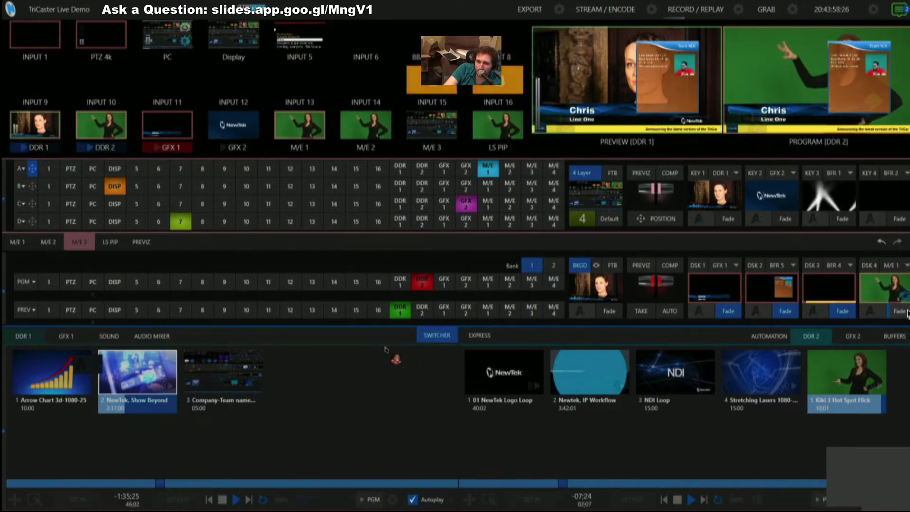
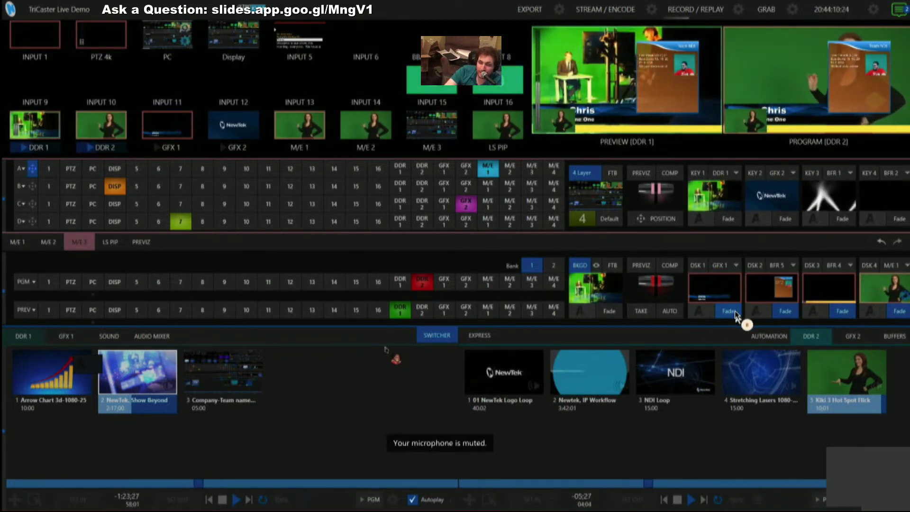
Fade all four downstream keys out of program
left_click(728, 311)
left_click(785, 311)
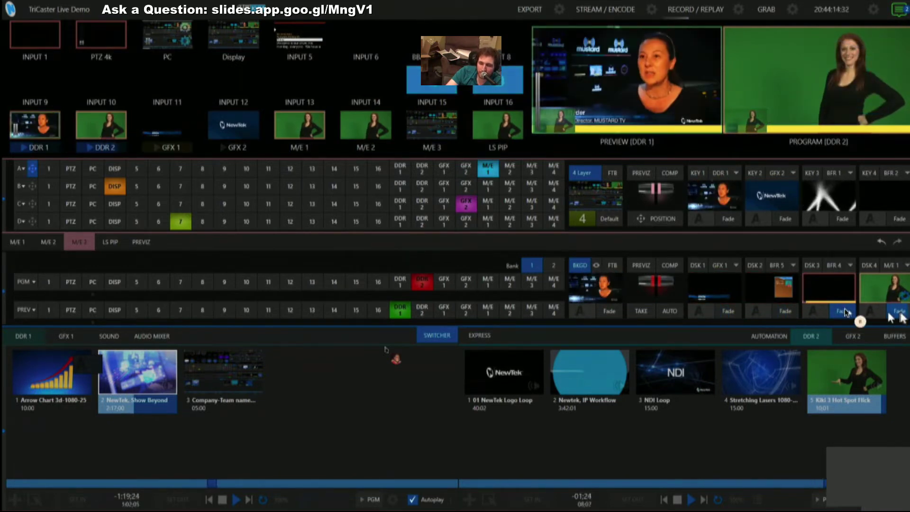
left_click(842, 311)
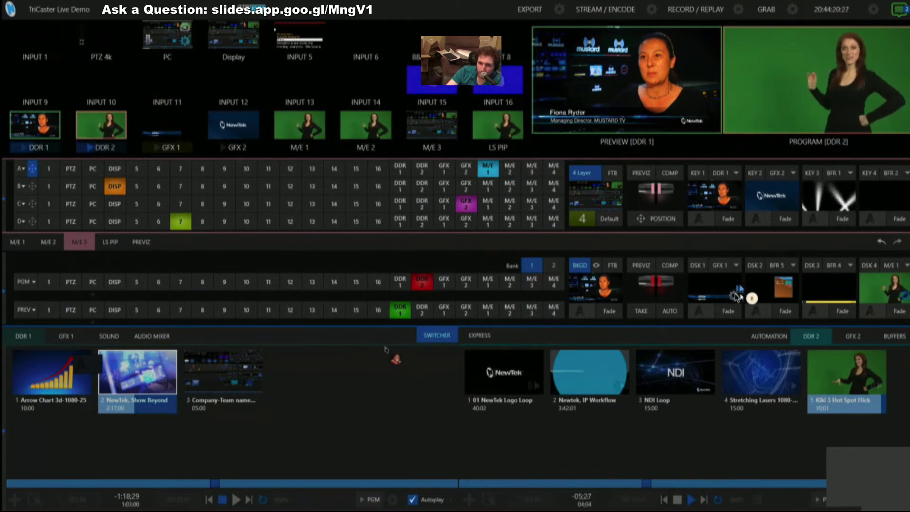
Fade the DSK 1 title in over program and open its DSK positioning settings
left_click(734, 298)
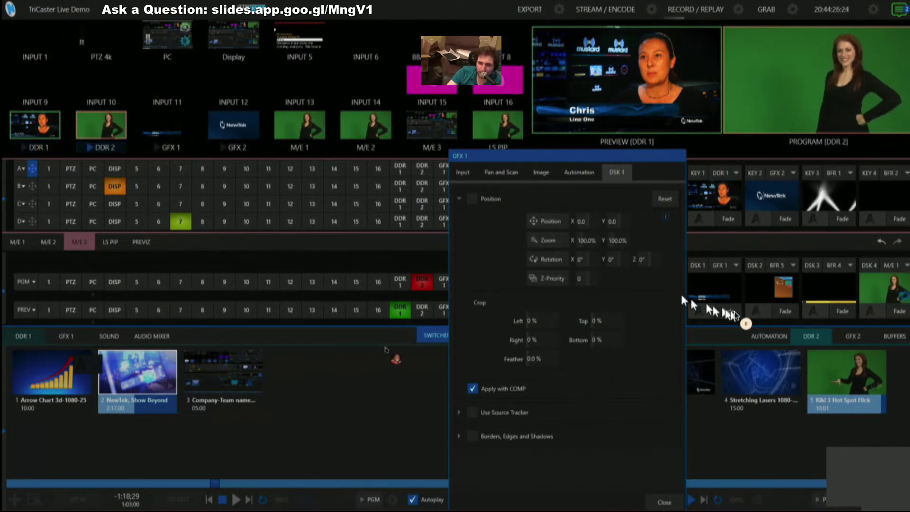
left_click(735, 312)
left_click(734, 311)
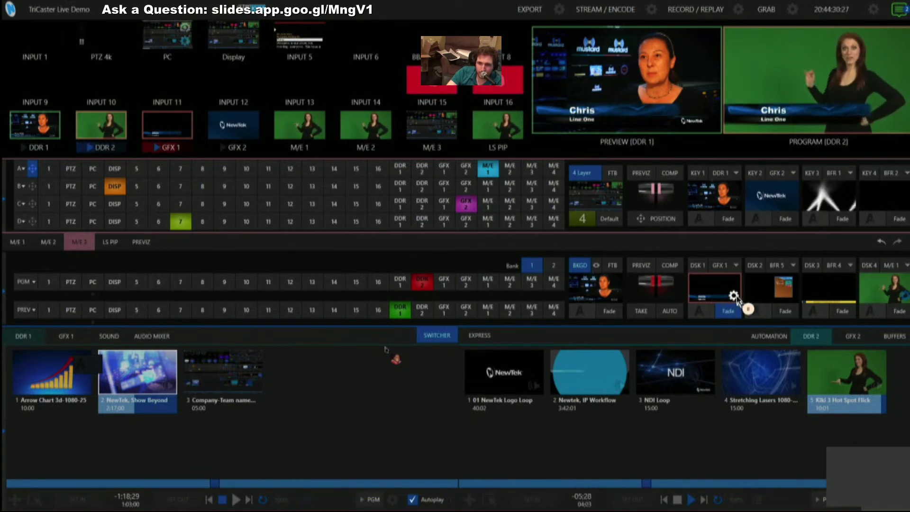
left_click(735, 297)
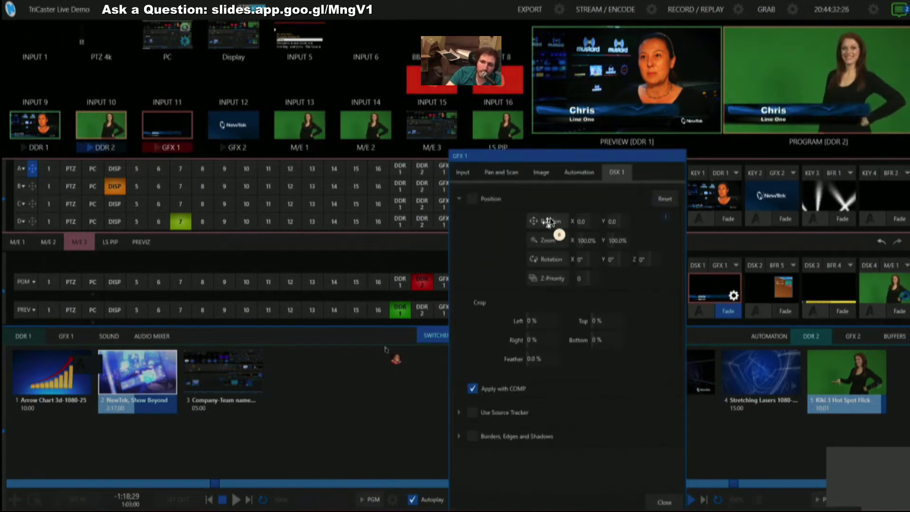
Try moving the DSK 1 title to about X 39.6, Y -52.5 and rescaling it, and reset its positioning
left_click_drag(549, 219, 591, 161)
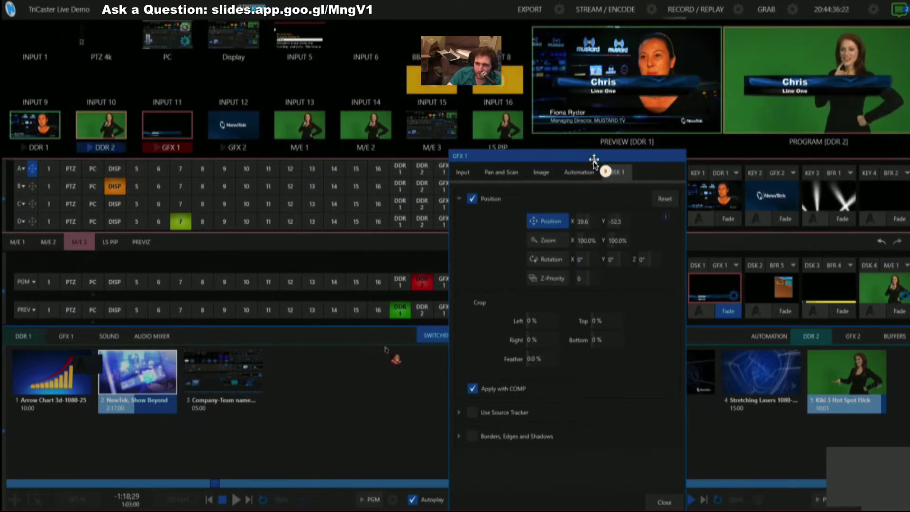
left_click_drag(548, 240, 649, 242)
left_click(664, 200)
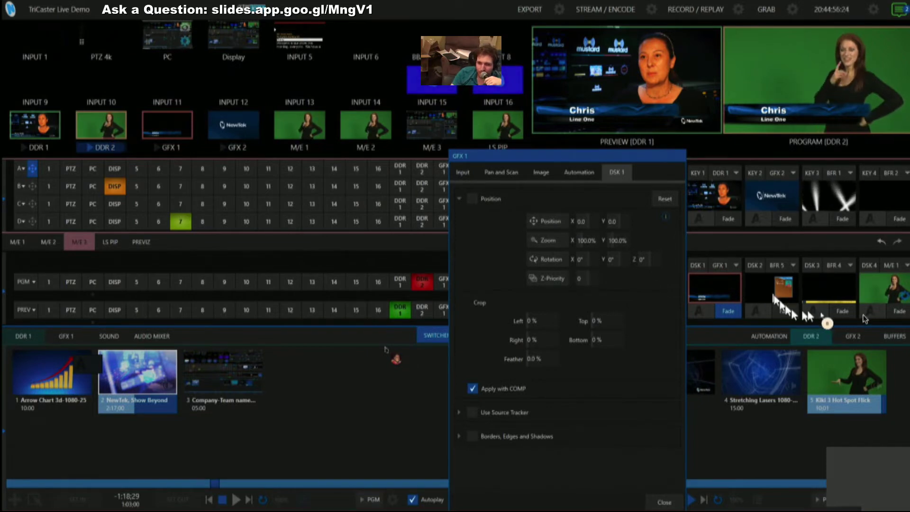
Close the DSK 1 settings and fade DSK 4 in over program
left_click(899, 316)
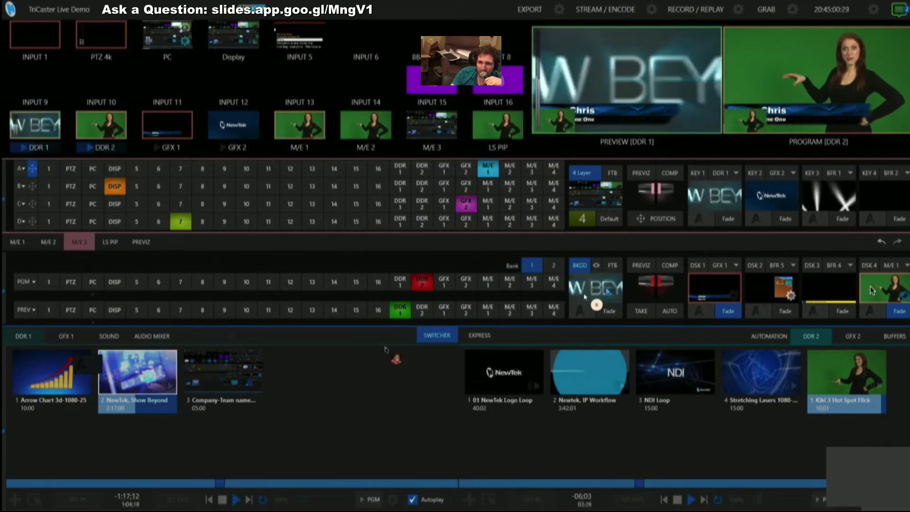
Try Z-Priority 2 on the DSK 1 title, restore it to 0 and turn off its positioning
mouse_move(707, 276)
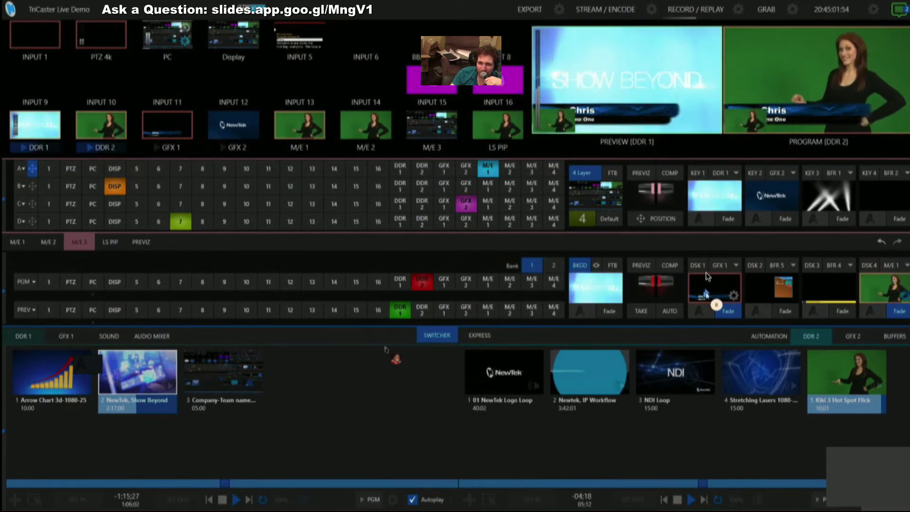
left_click(734, 296)
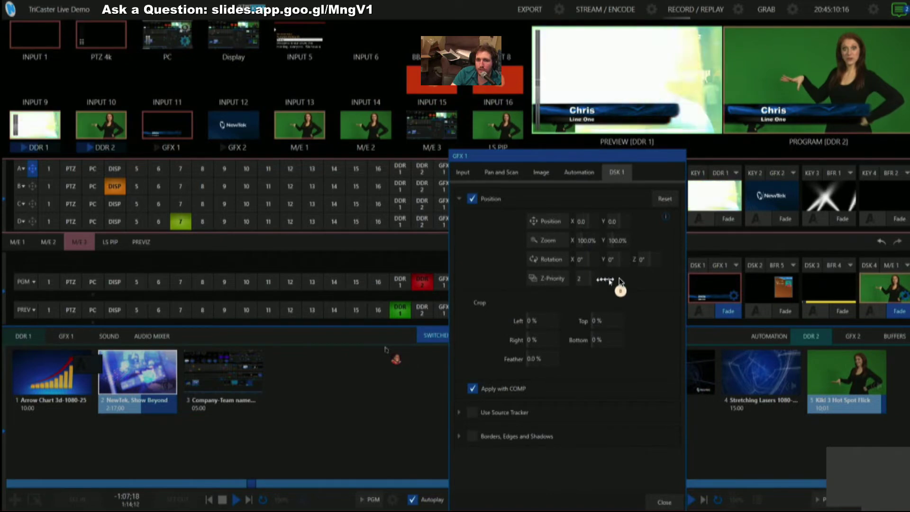
left_click_drag(619, 278, 589, 279)
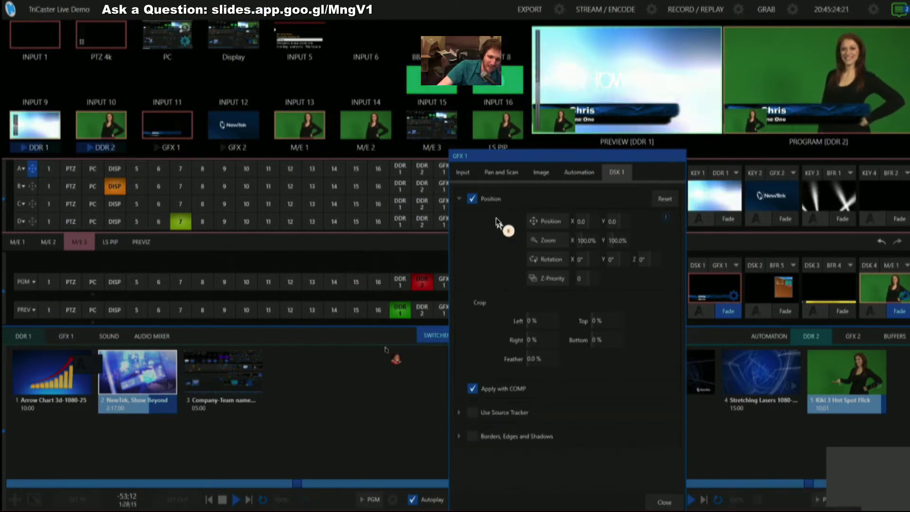
left_click(473, 199)
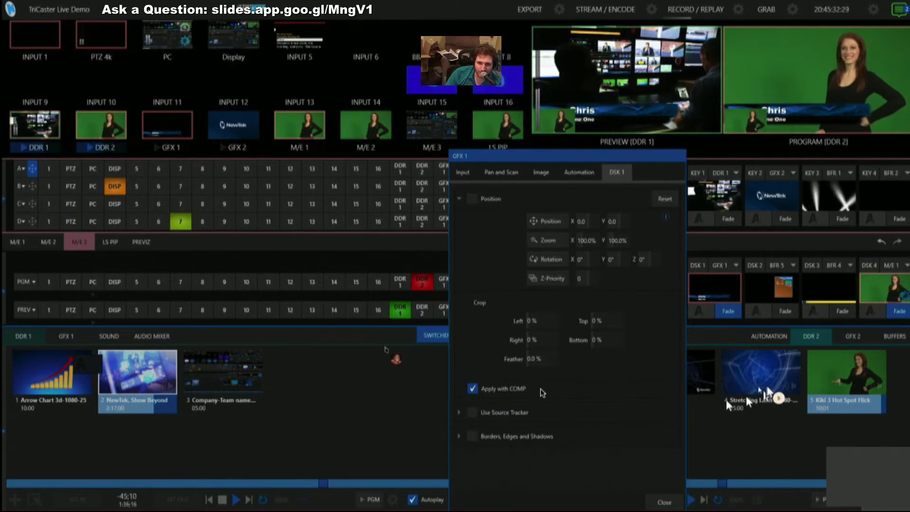
key("Escape")
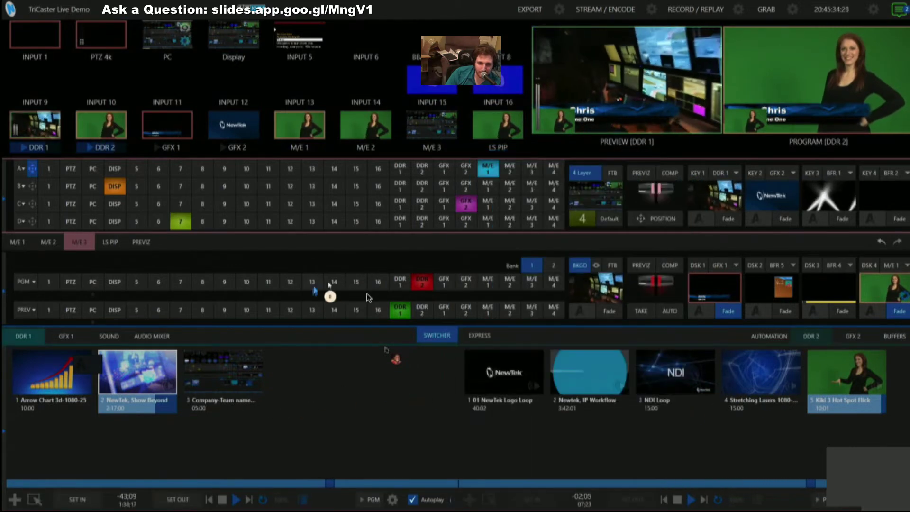
Put DDR 1 on program, and scale DSK 4 to about 69.6% at about X -35, Y 9.2
left_click(400, 281)
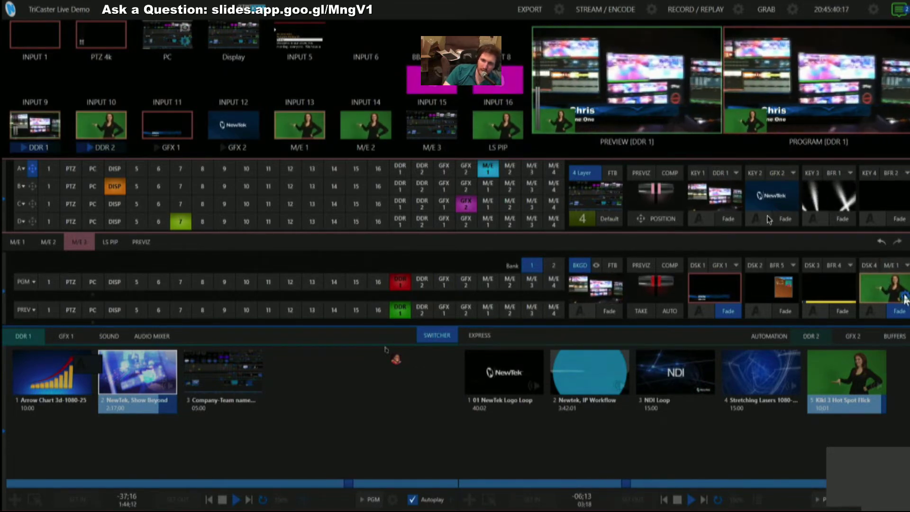
left_click(904, 298)
left_click_drag(706, 225, 772, 174)
left_click_drag(734, 240, 782, 209)
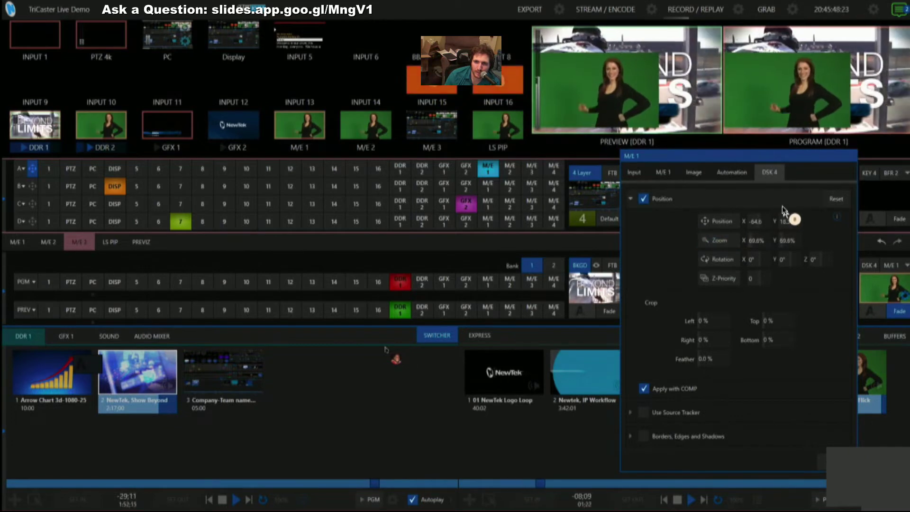
left_click_drag(723, 222, 755, 212)
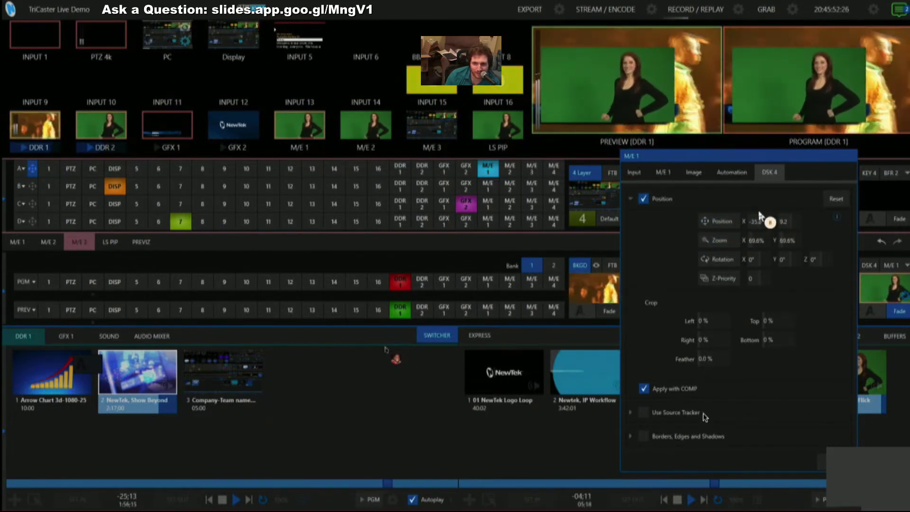
Enable the Drop Shadow Hard border preset on DSK 4 and play the Arrow Chart clip on DDR 1 behind it
left_click(630, 435)
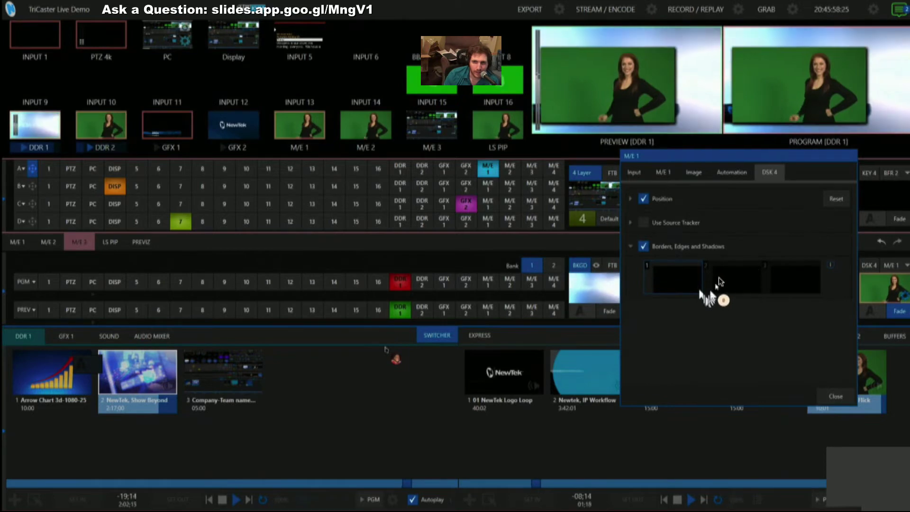
left_click(790, 279)
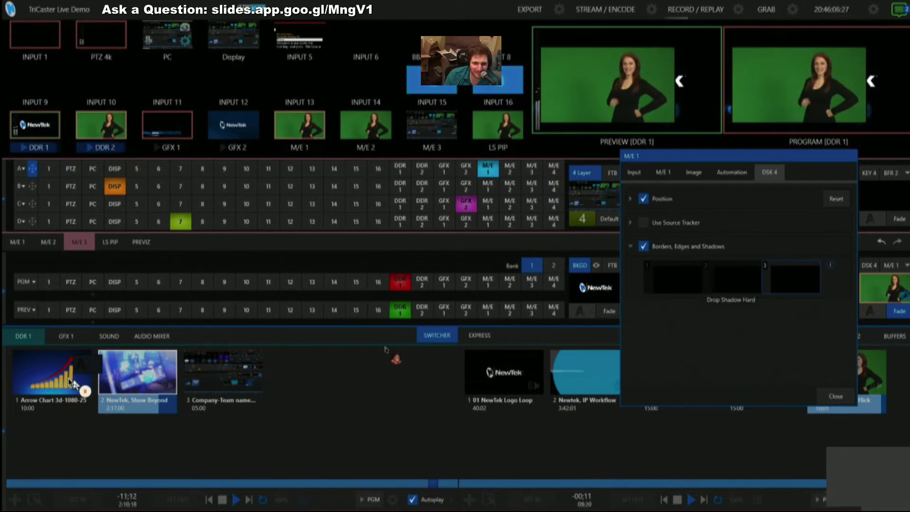
left_click(47, 379)
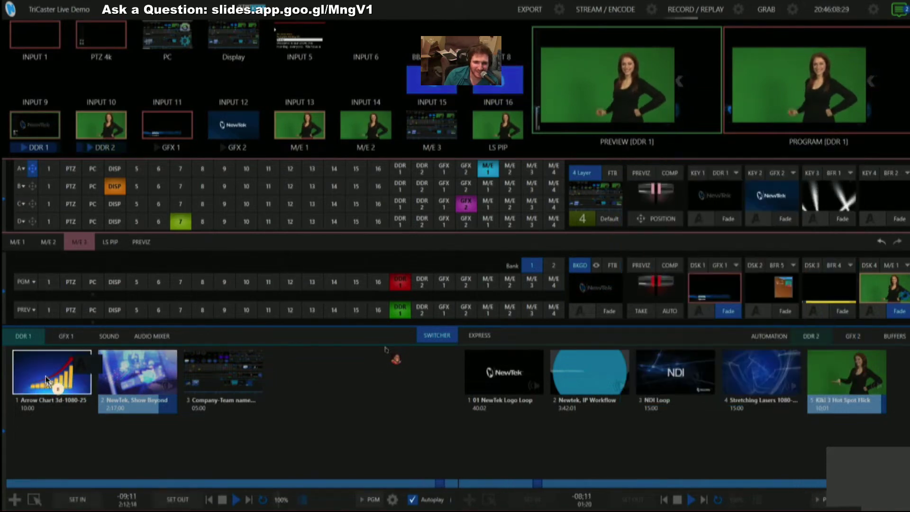
double_click(40, 373)
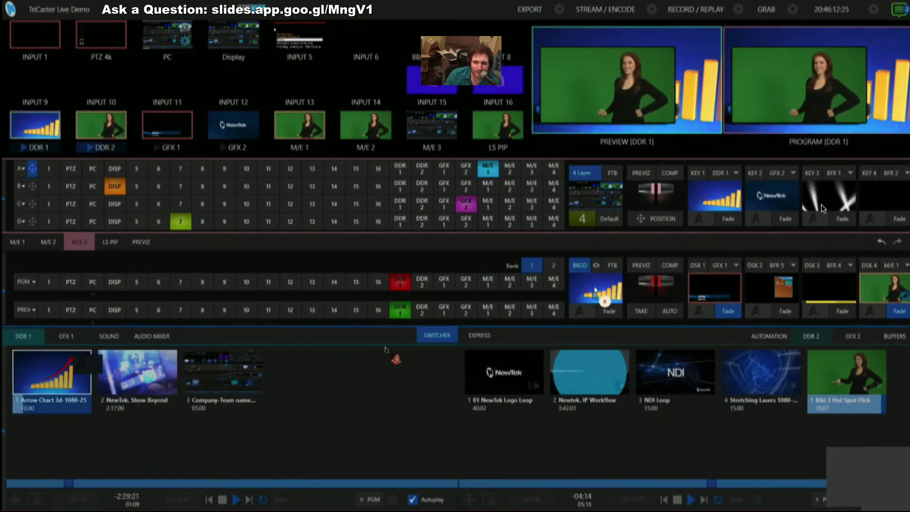
Replace DSK 4's third border preset with a Rect Bevel Inside border from the Chrome collection
left_click(904, 296)
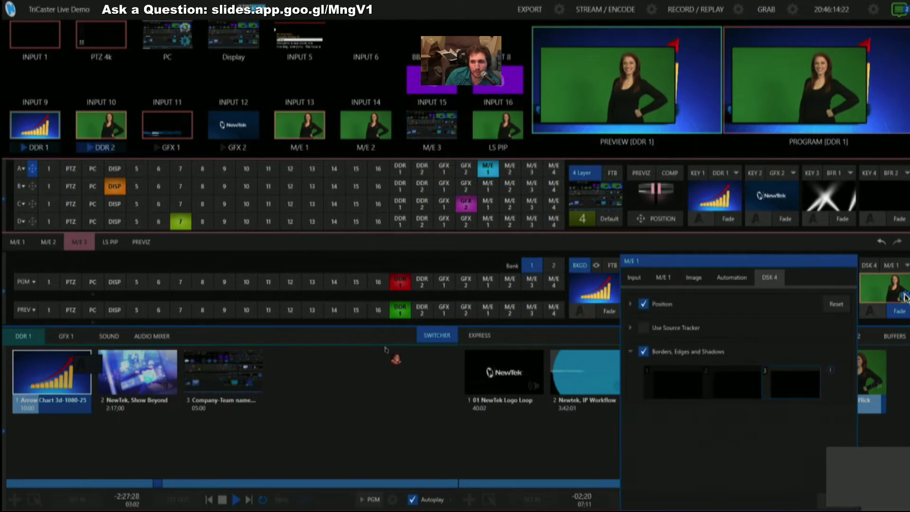
left_click(904, 296)
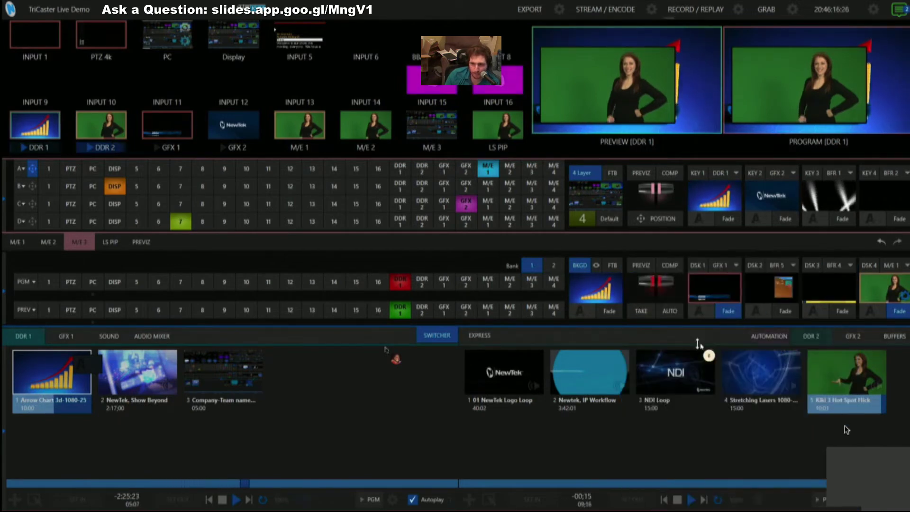
left_click(904, 299)
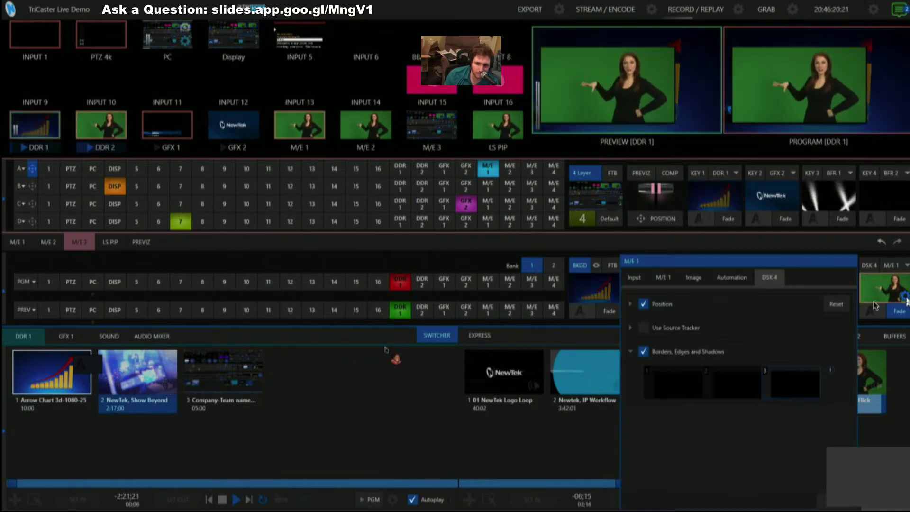
left_click(812, 379)
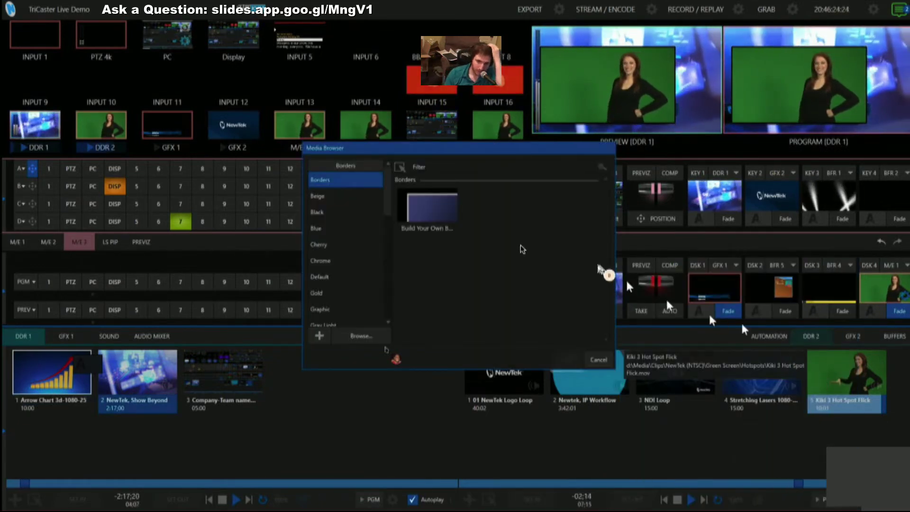
left_click(357, 200)
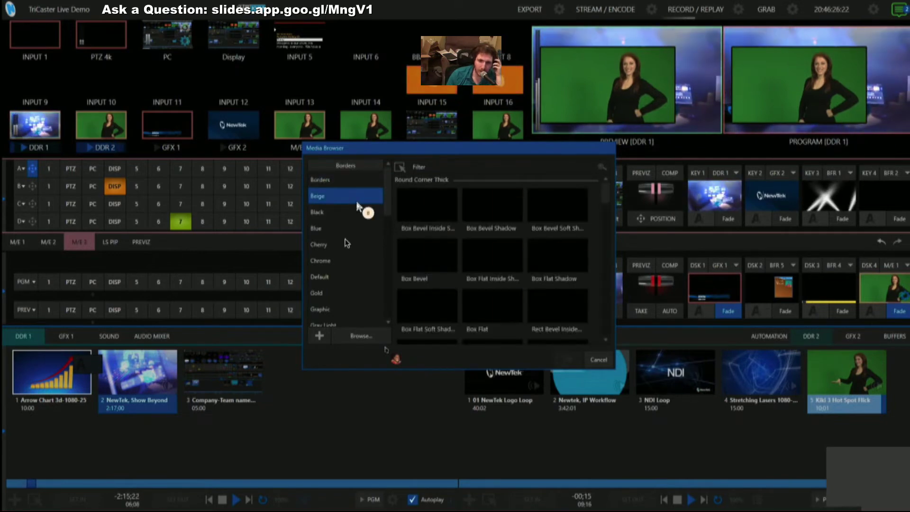
left_click(349, 244)
left_click(347, 276)
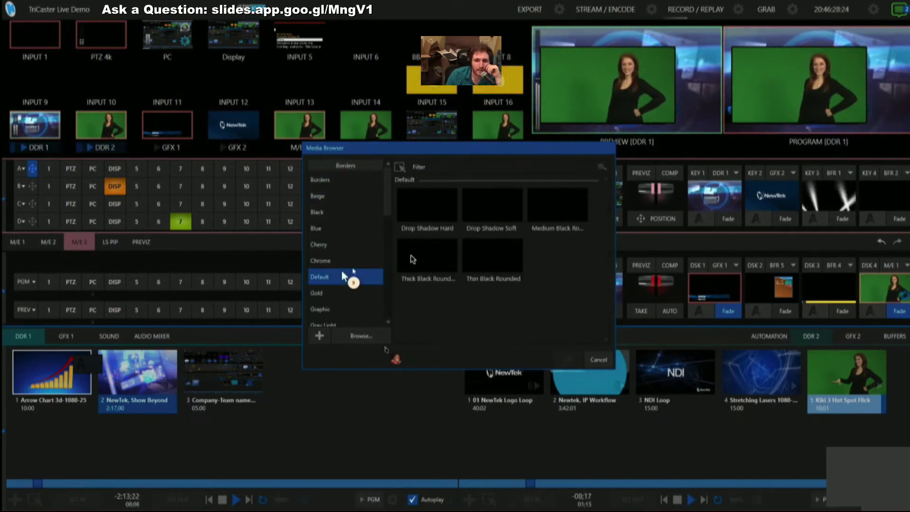
scroll(385, 222, "down", 1)
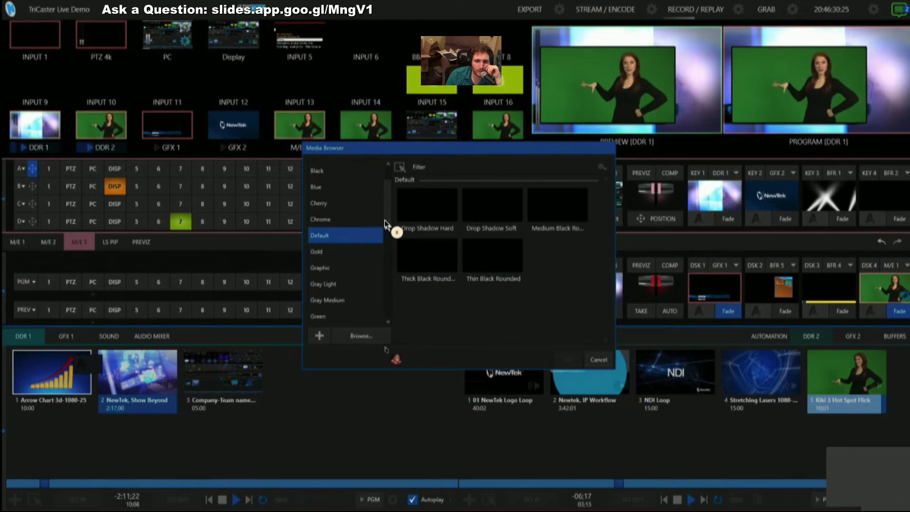
left_click(348, 220)
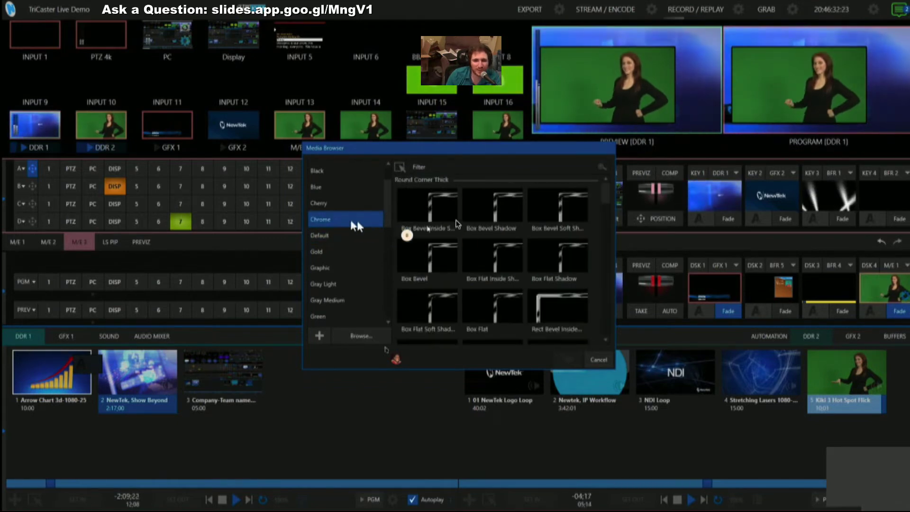
left_click(545, 310)
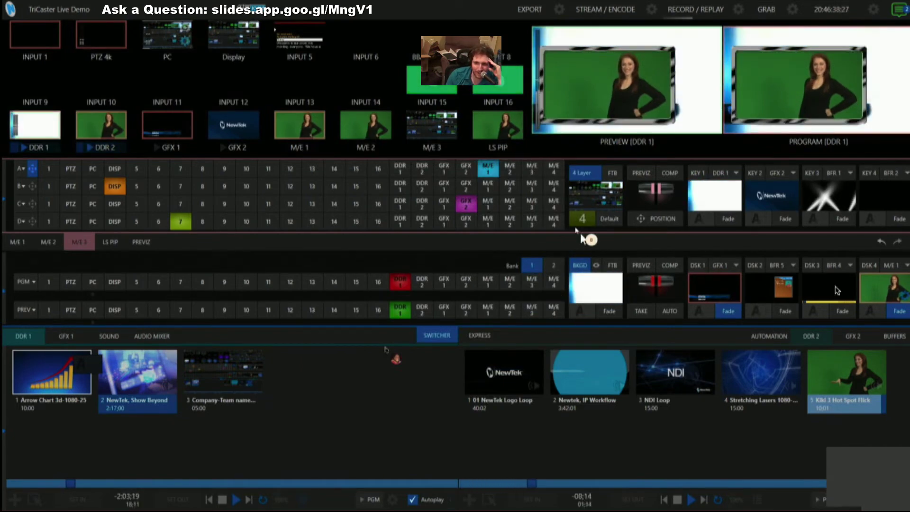
Turn off borders, edges and shadows on DSK 4 and close its settings
left_click(903, 296)
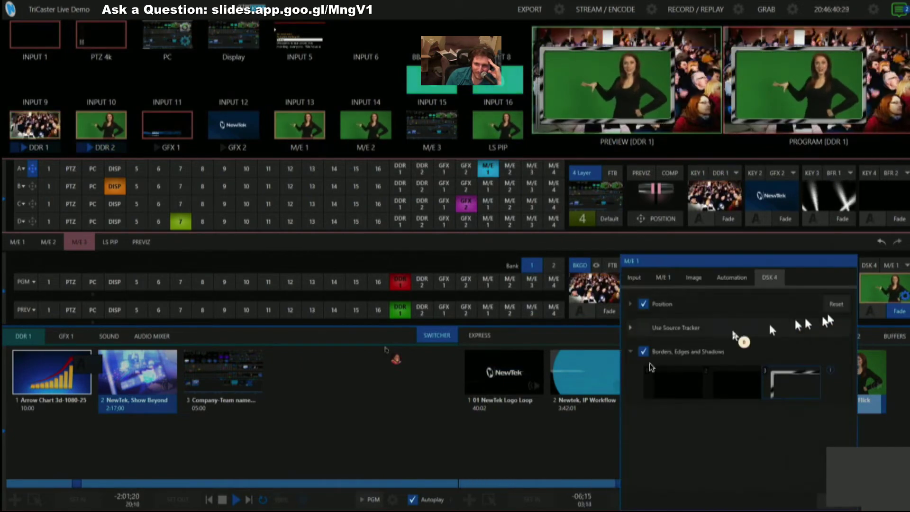
left_click(644, 353)
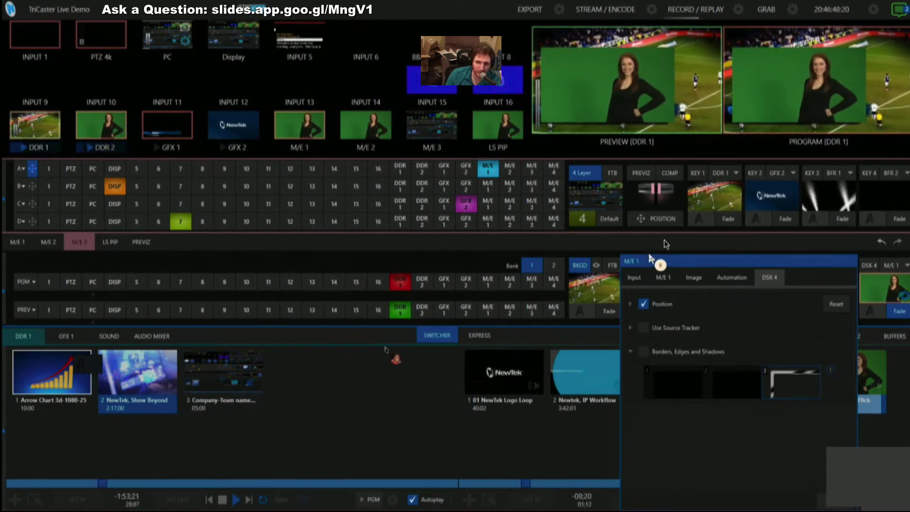
left_click(874, 257)
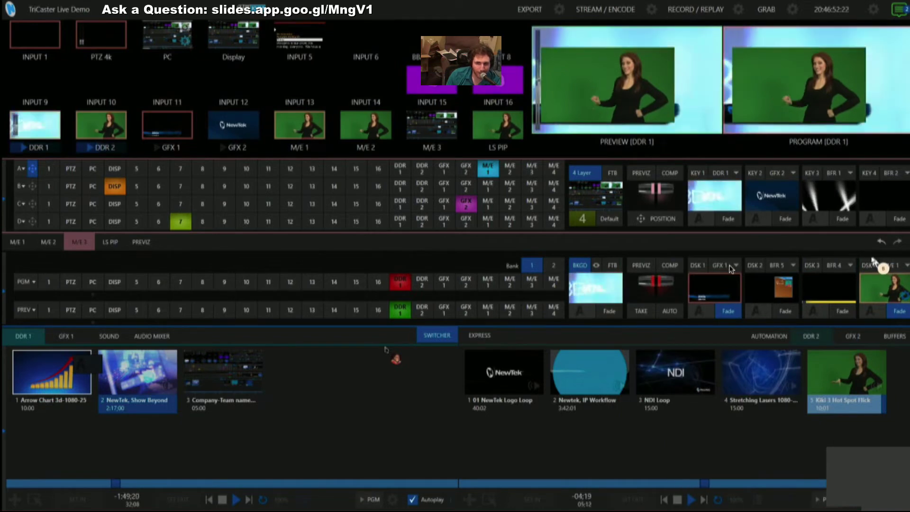
Try DDR 1 from the media players as the source of DSK 4
left_click(906, 268)
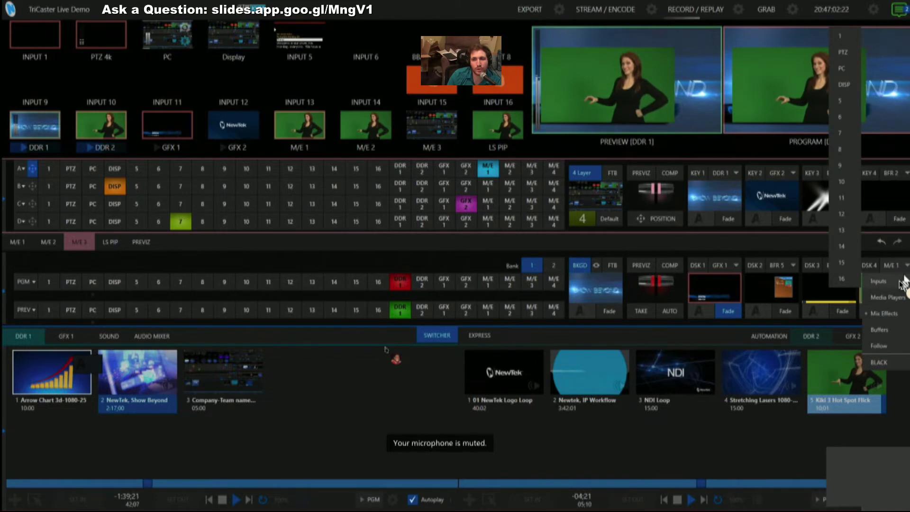
mouse_move(894, 299)
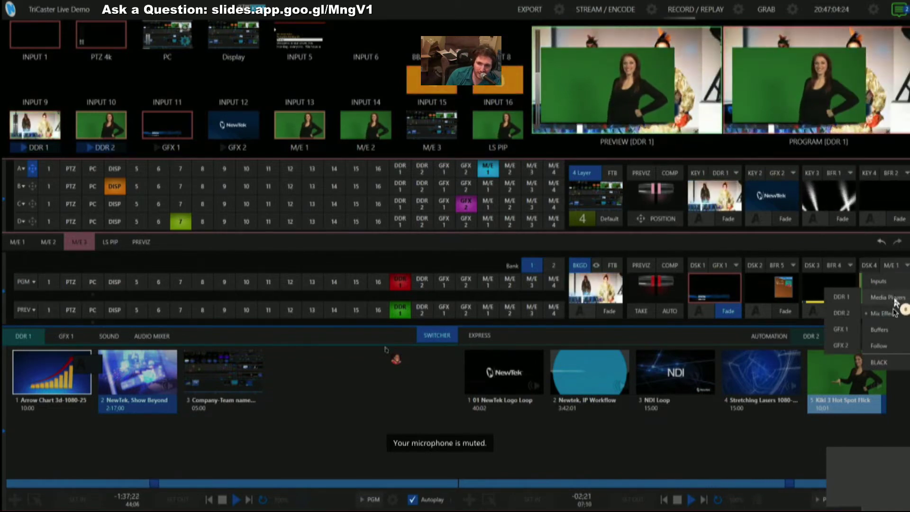
mouse_move(889, 332)
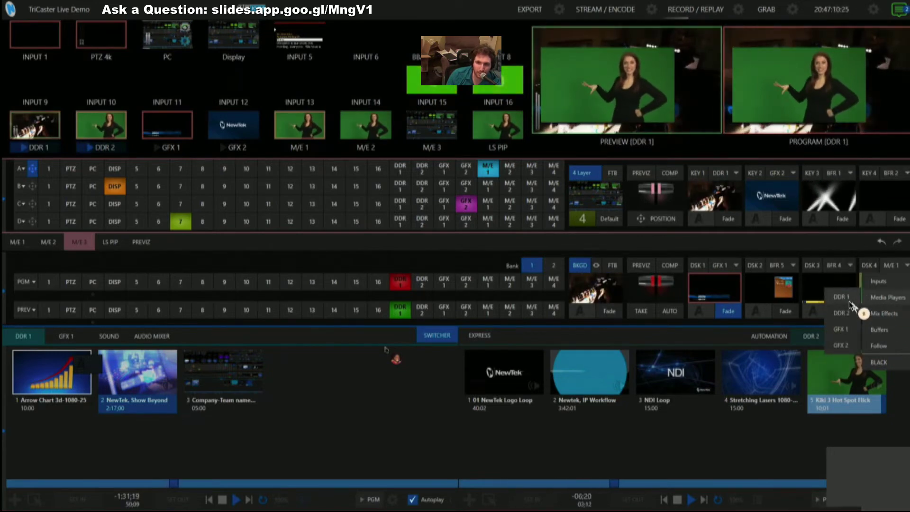
left_click(848, 298)
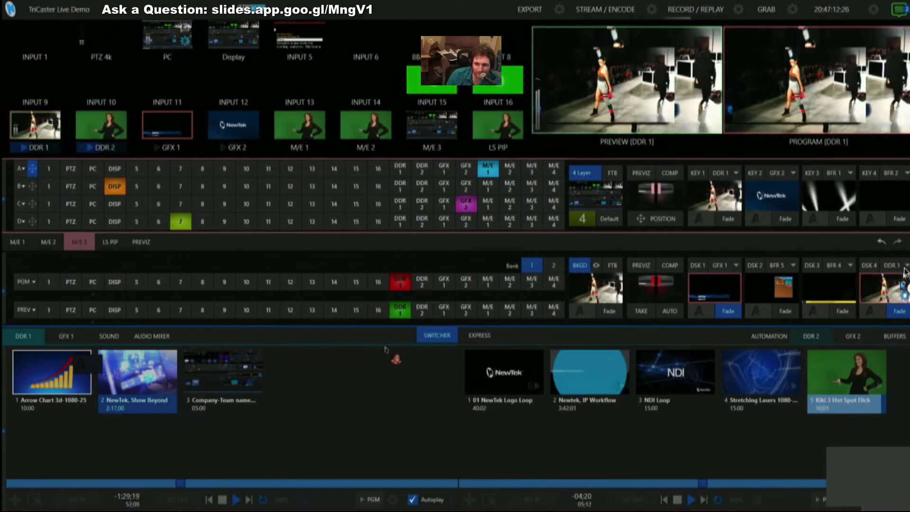
Assign the mix effect M/E 4 as the source of DSK 4
left_click(892, 265)
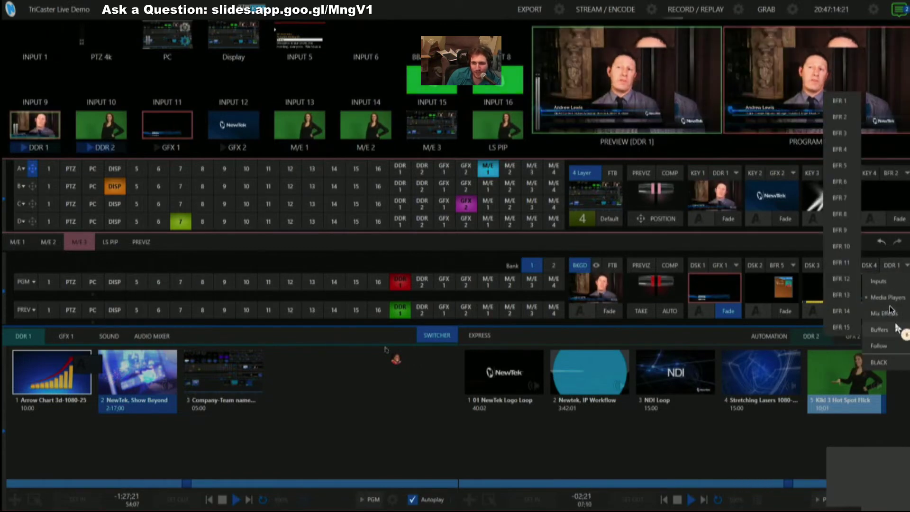
mouse_move(890, 312)
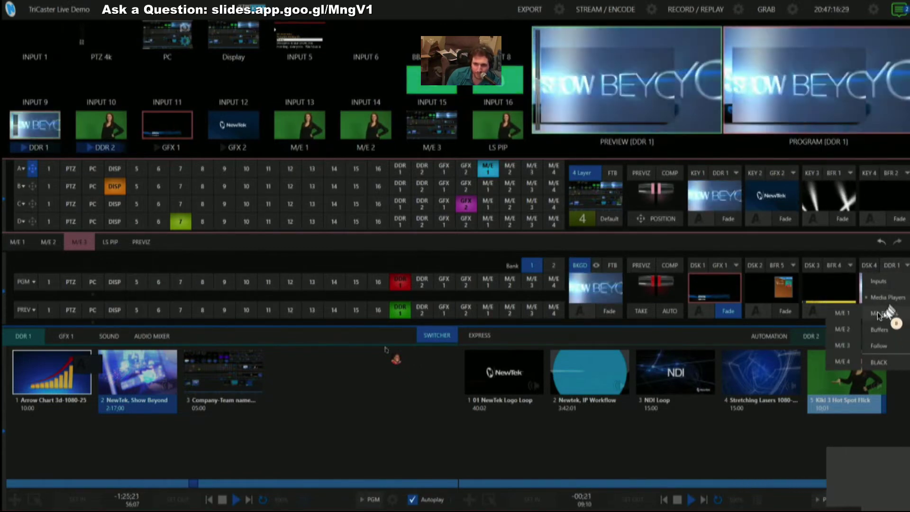
mouse_move(879, 329)
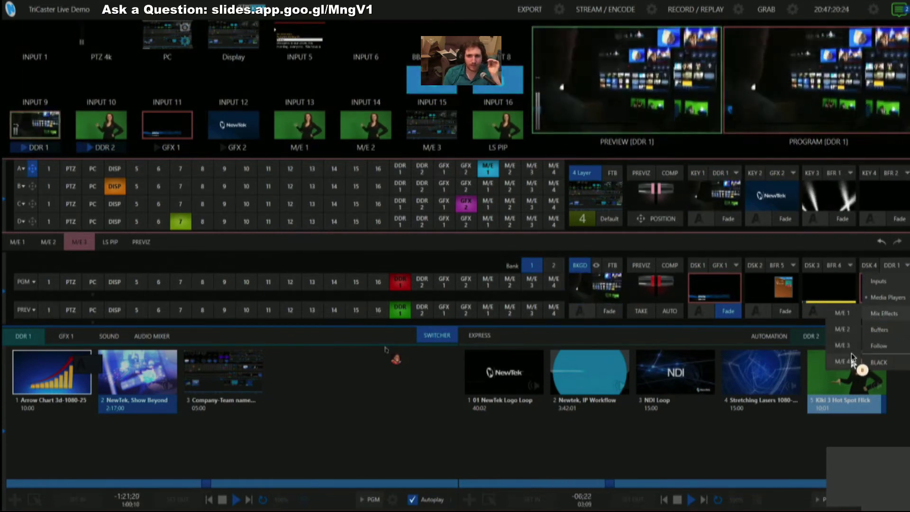
left_click(851, 361)
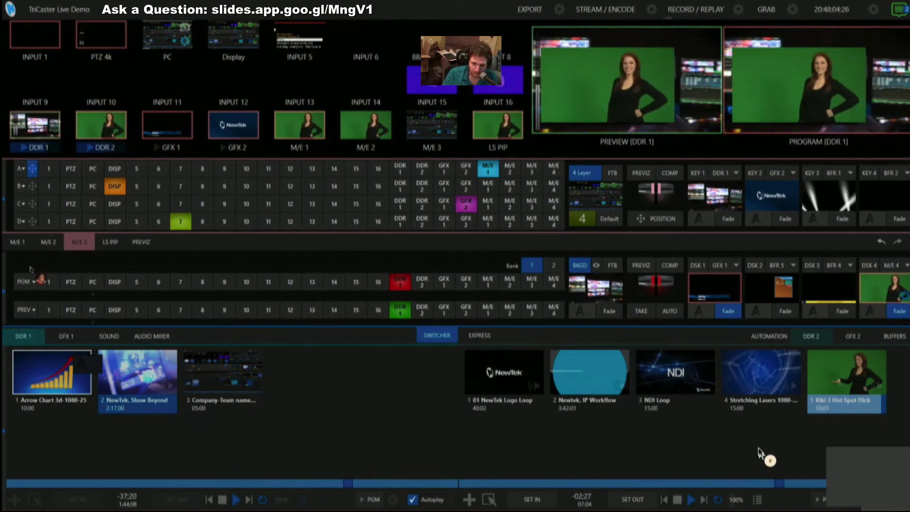
Examine the preset bins of the DDR 1 media player and the main switcher
key("XF86AudioRaiseVolume")
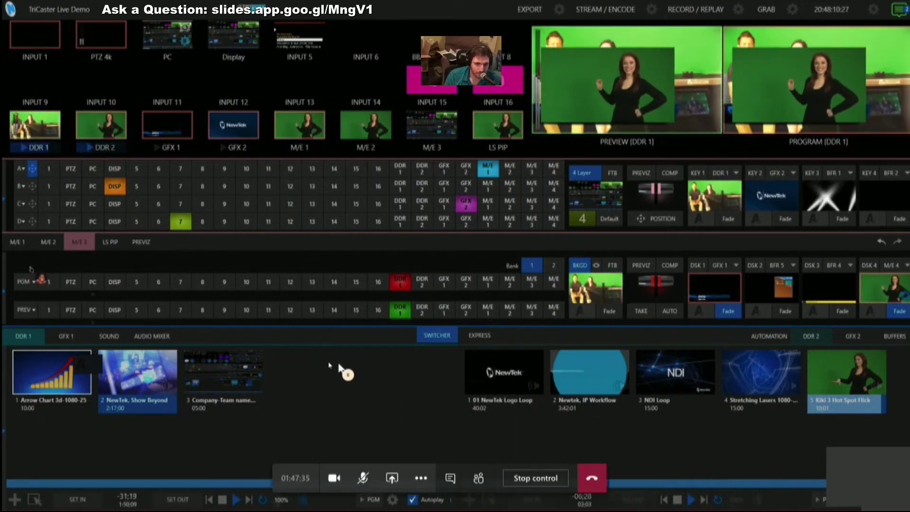
mouse_move(2, 406)
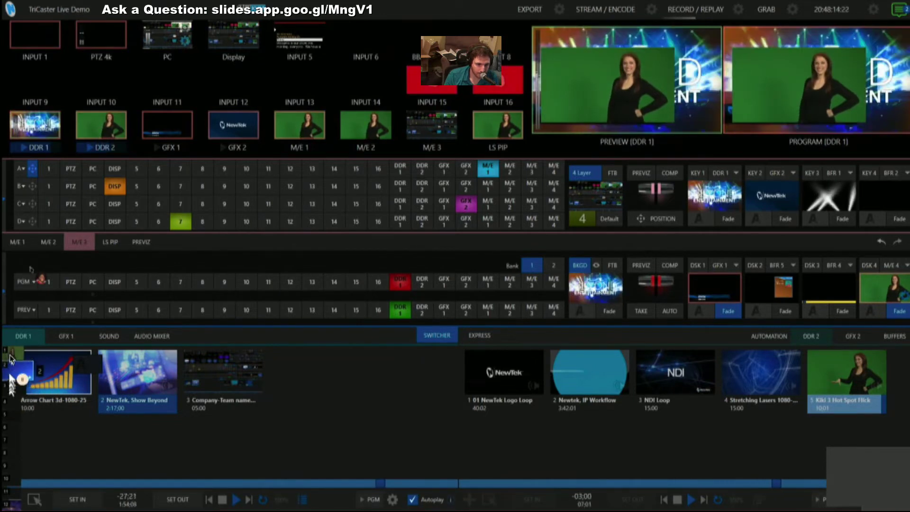
left_click_drag(12, 361, 110, 265)
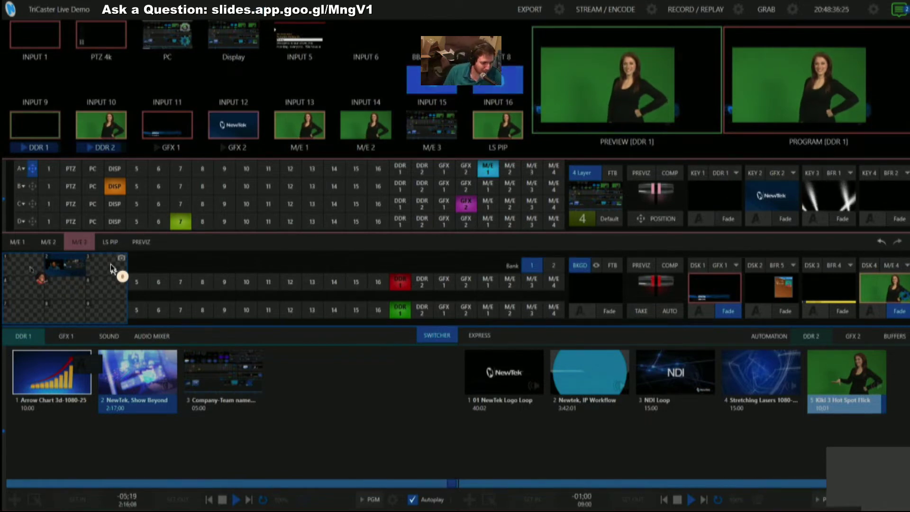
left_click_drag(110, 264, 100, 259)
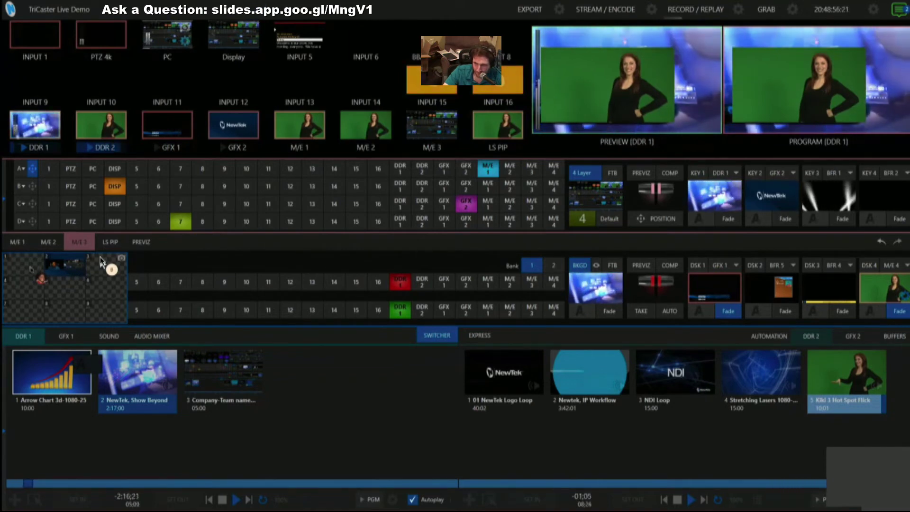
left_click_drag(100, 259, 99, 258)
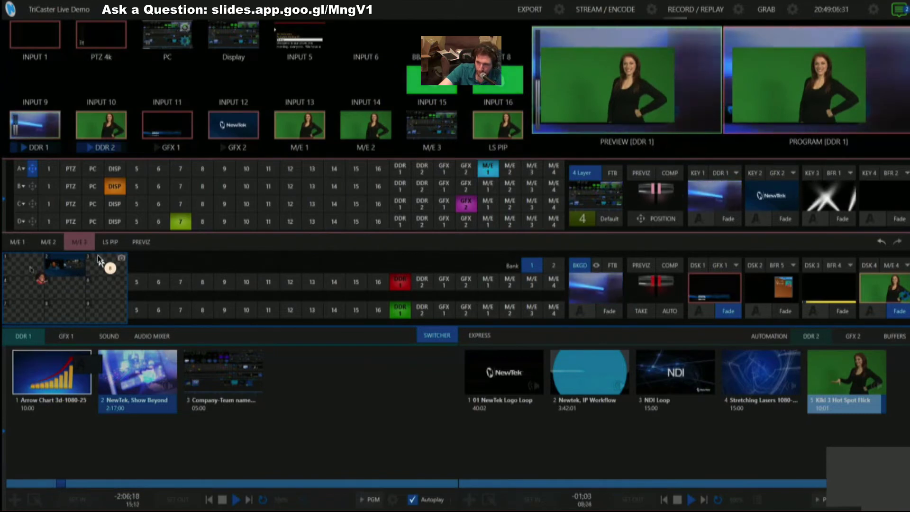
left_click_drag(98, 258, 98, 258)
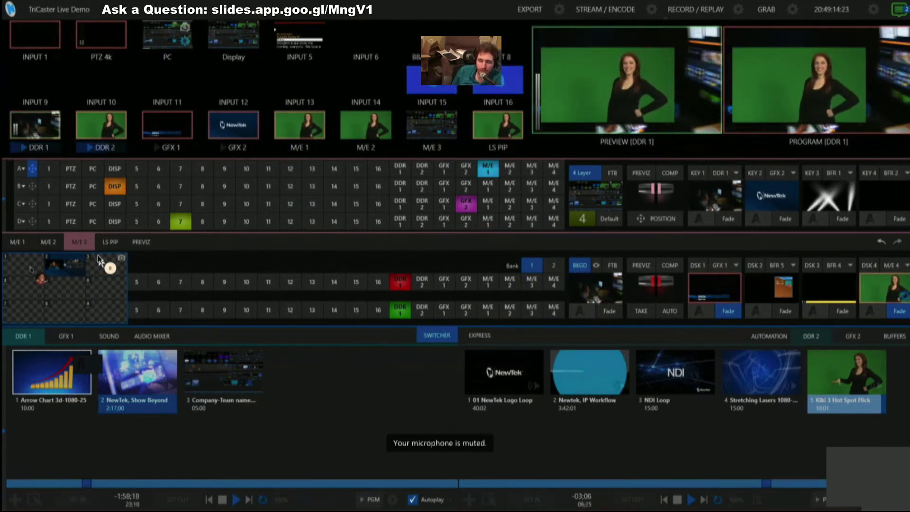
left_click_drag(98, 258, 99, 258)
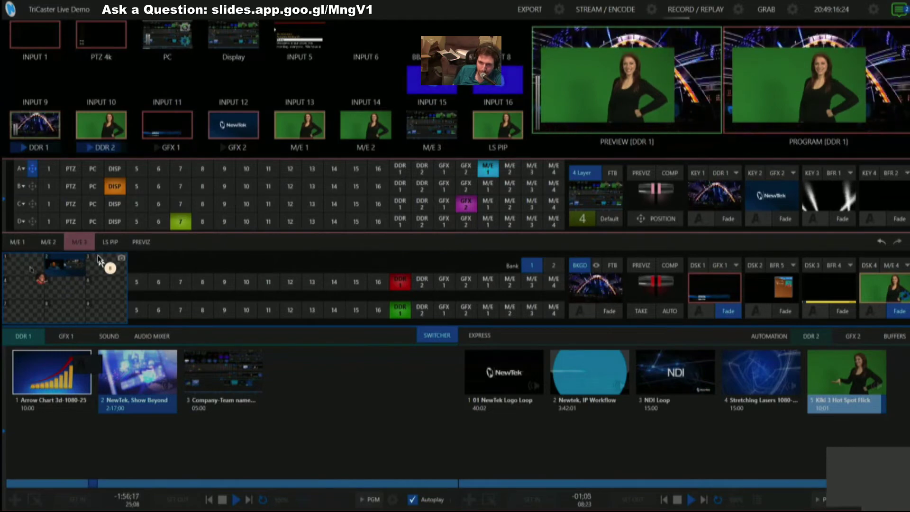
left_click_drag(98, 258, 99, 258)
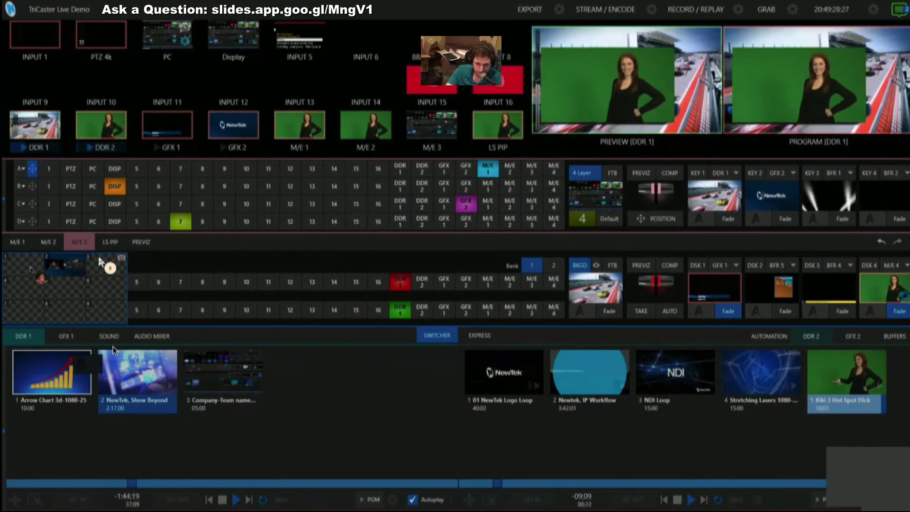
left_click(44, 285)
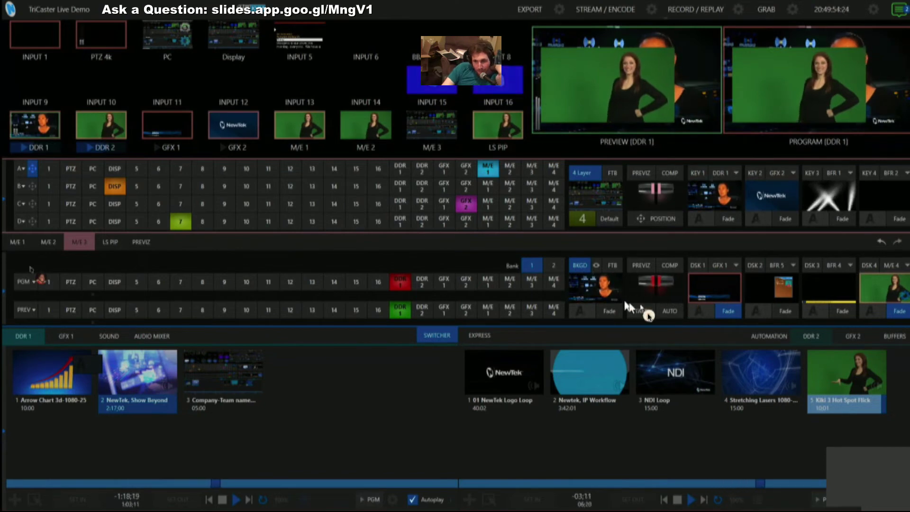
Fade DSK 4 out of program and fade the DSK 1 title on and off over DDR 1
left_click(728, 313)
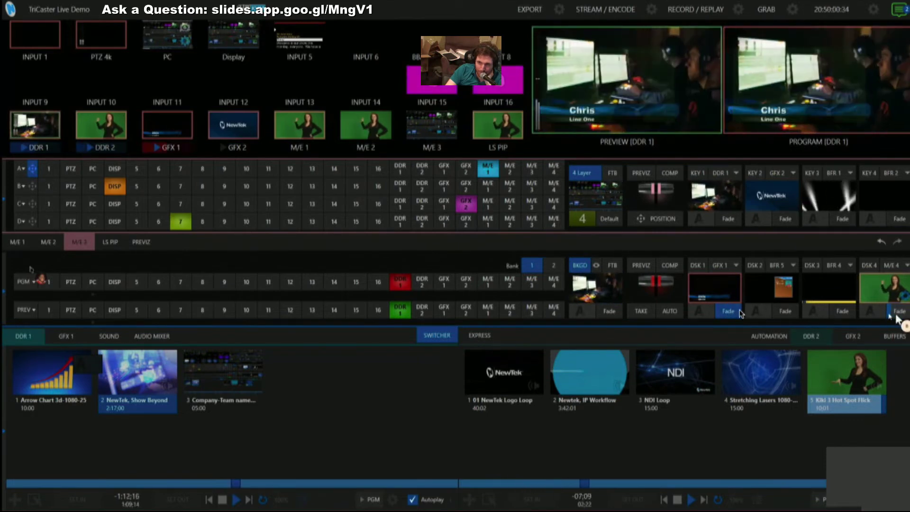
left_click(732, 313)
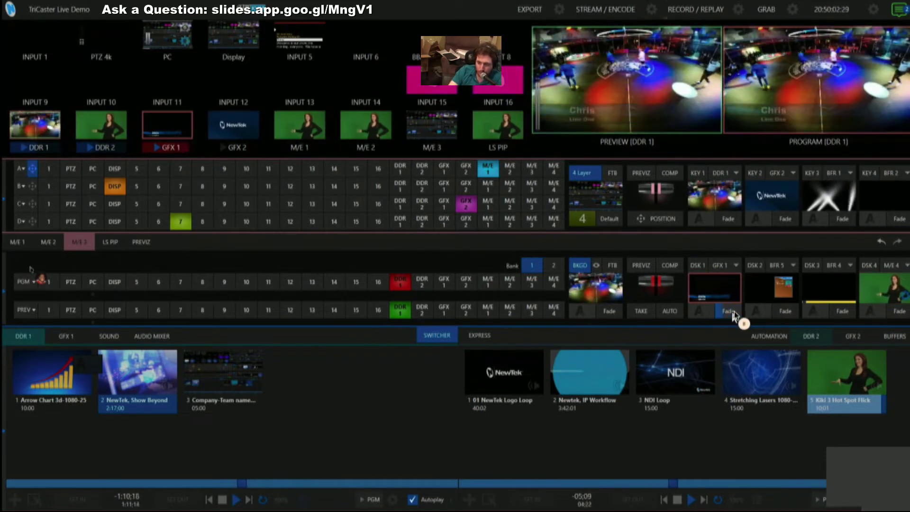
left_click(734, 311)
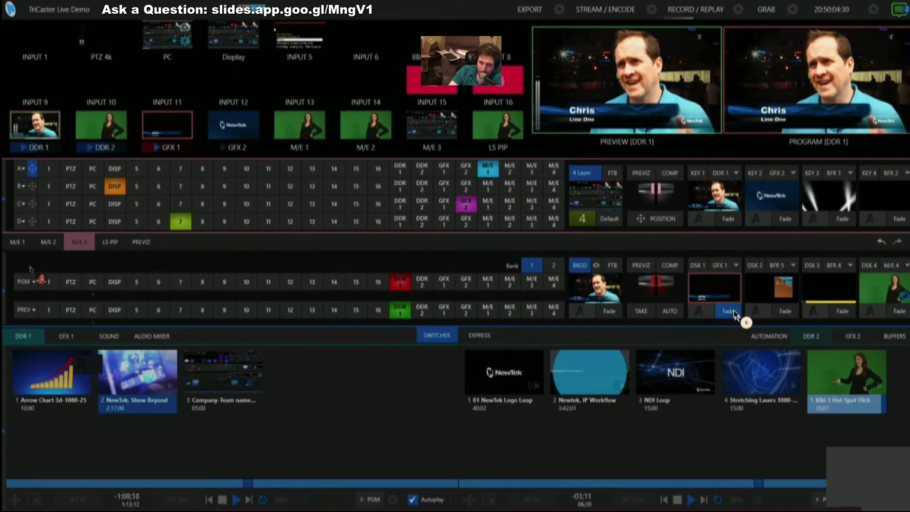
left_click(733, 310)
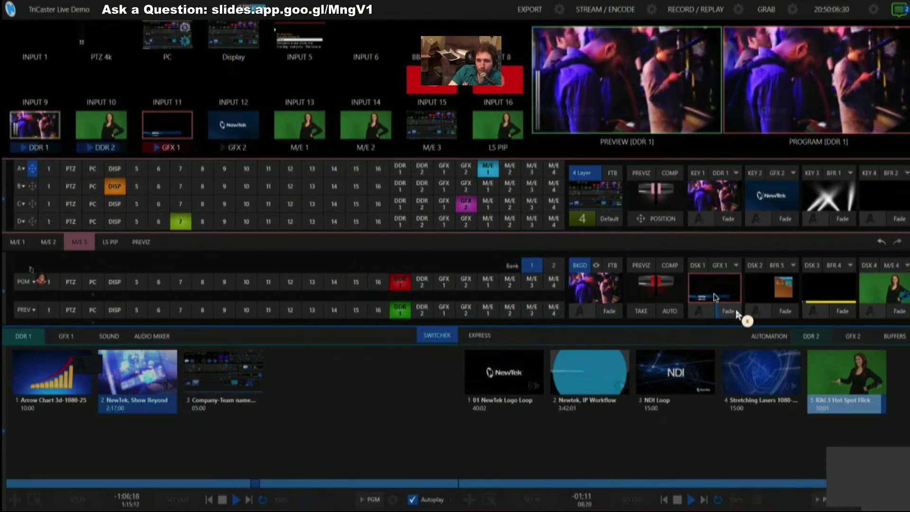
Delegate DSK 1 together with the background and take the title on and off program
left_click(702, 269)
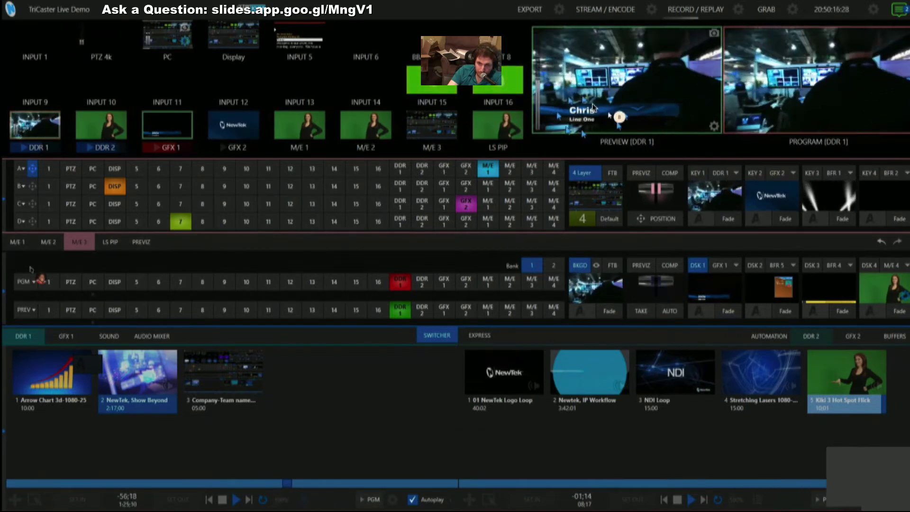
left_click(648, 310)
left_click(650, 310)
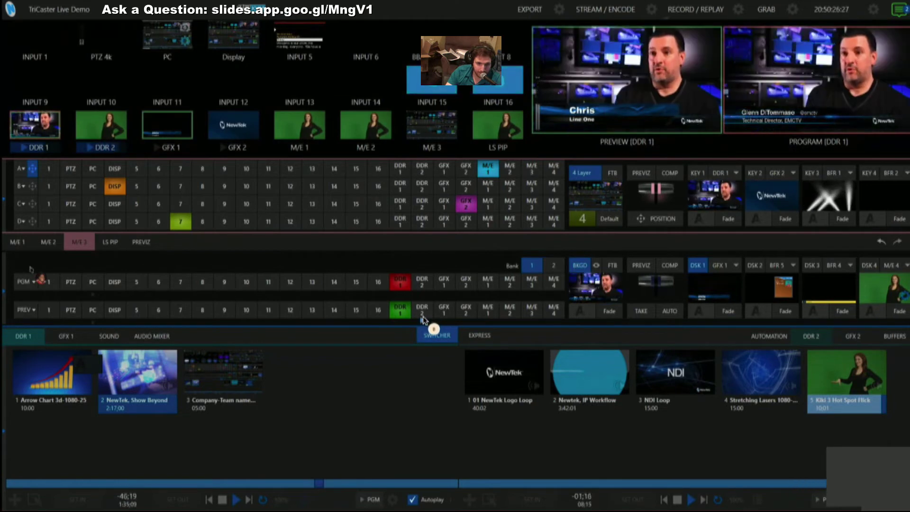
Cue DDR 2 in preview, take it to program with the DSK 1 title, and auto-transition back to DDR 1 without the title
left_click(422, 313)
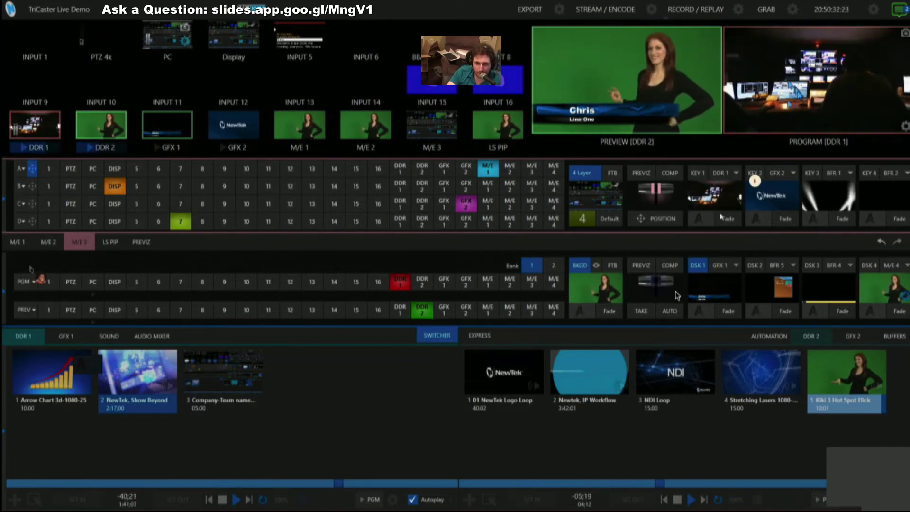
left_click(640, 312)
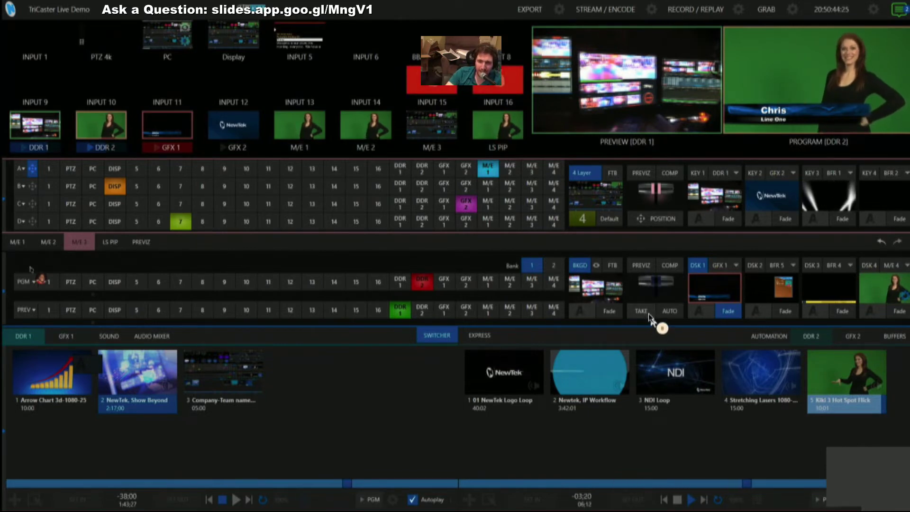
left_click(730, 311)
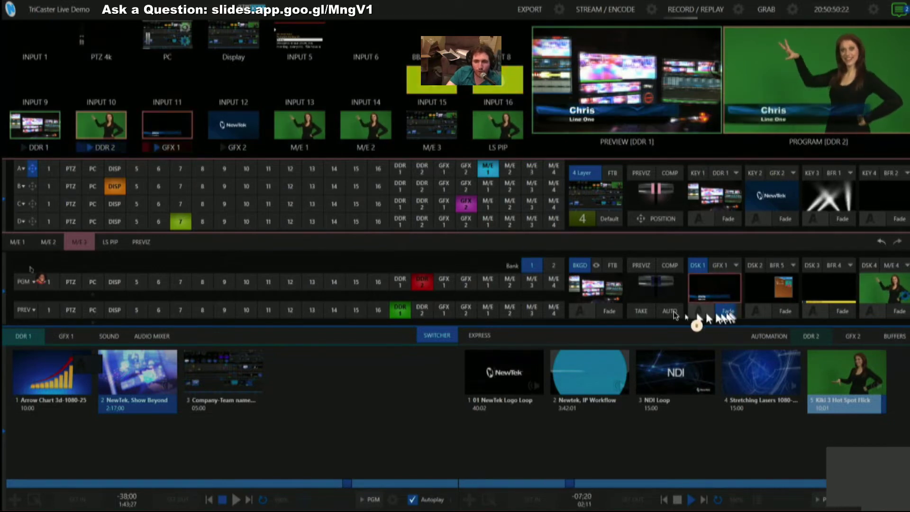
left_click(675, 314)
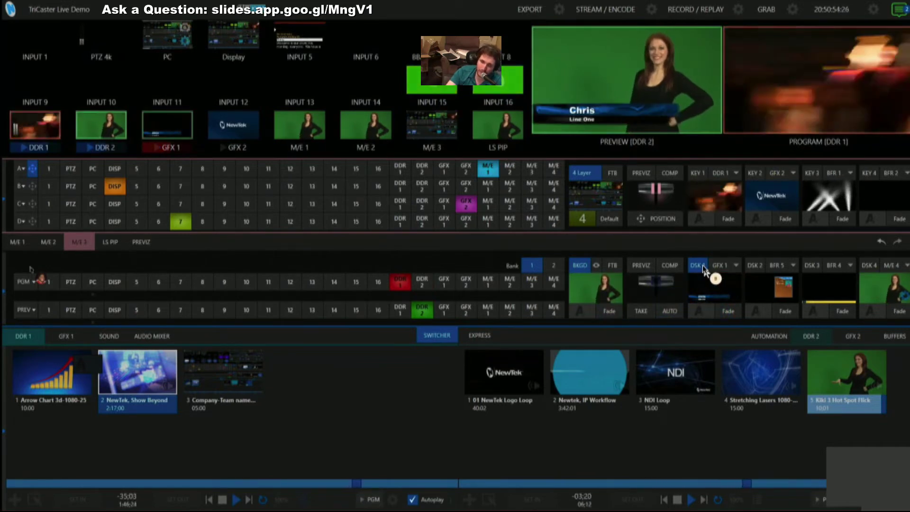
Alternate the transition delegate between the background and DSK 1, leaving only DSK 1 delegated
left_click(581, 265)
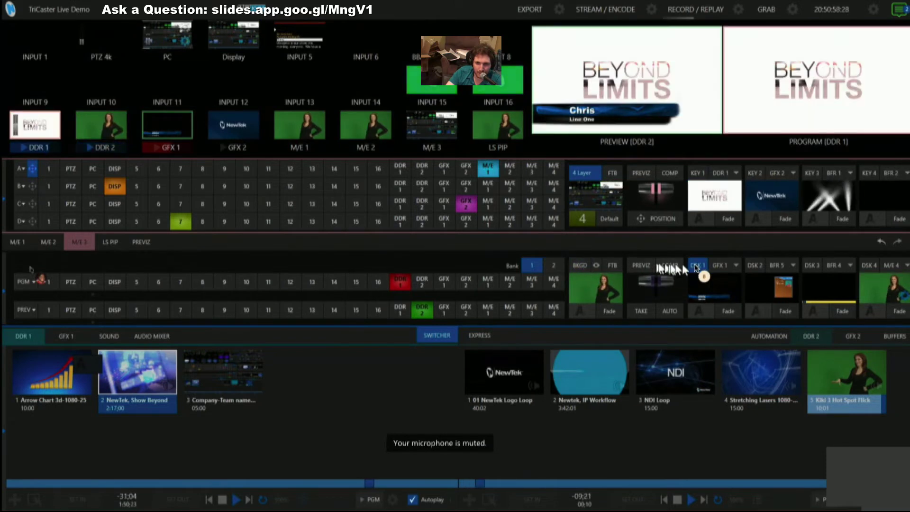
left_click(584, 266)
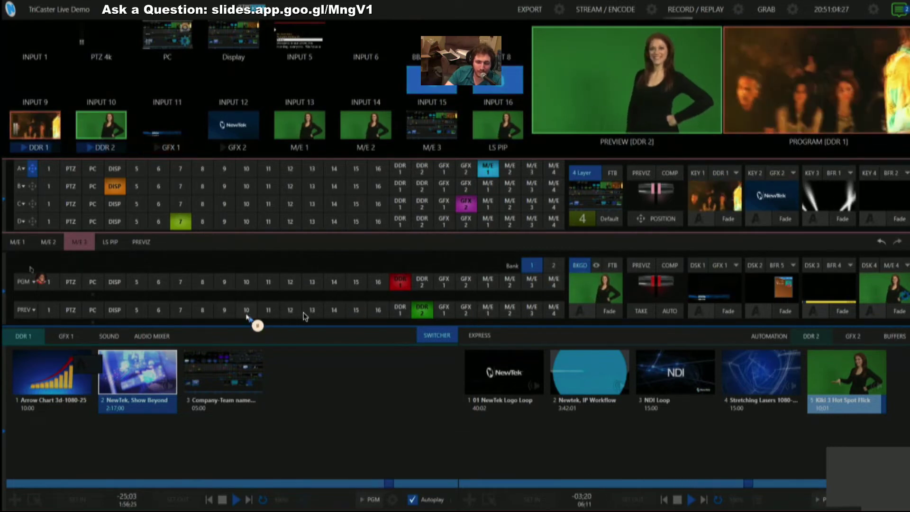
left_click(695, 267)
left_click(579, 266)
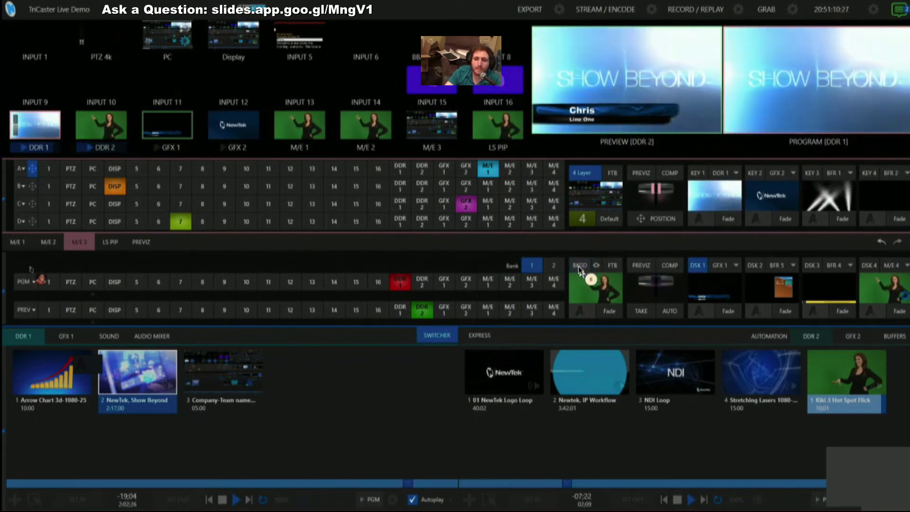
Try input 14, input 7 and DDR 2 as preview sources, settle on GFX 2, and delegate the background together with DSK 1
left_click(290, 309)
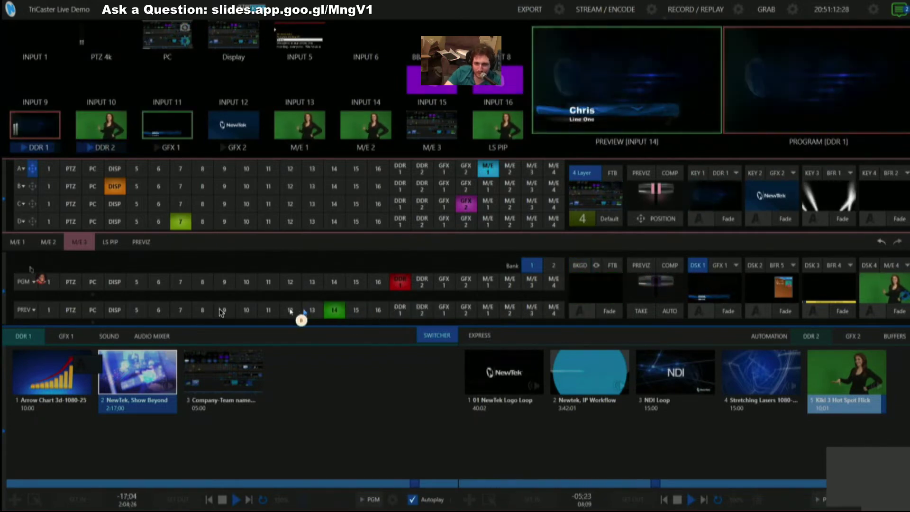
left_click(180, 309)
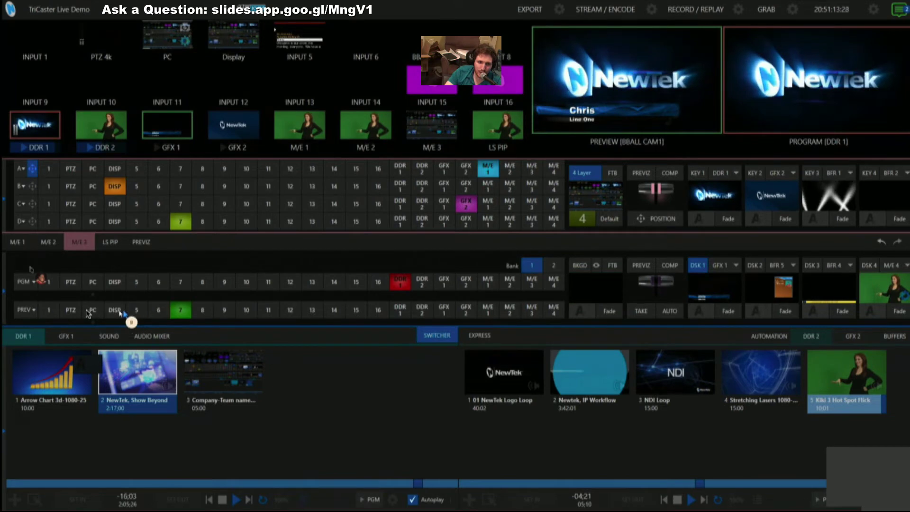
left_click(468, 311)
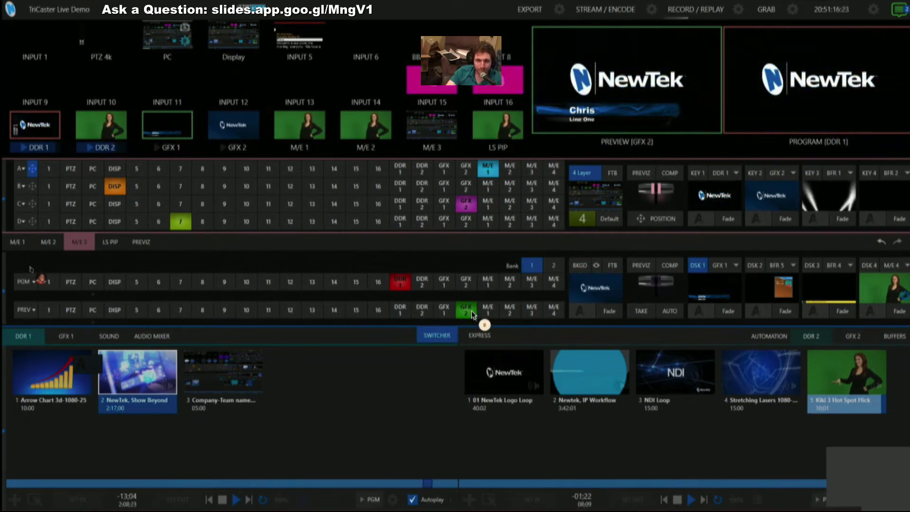
left_click(422, 310)
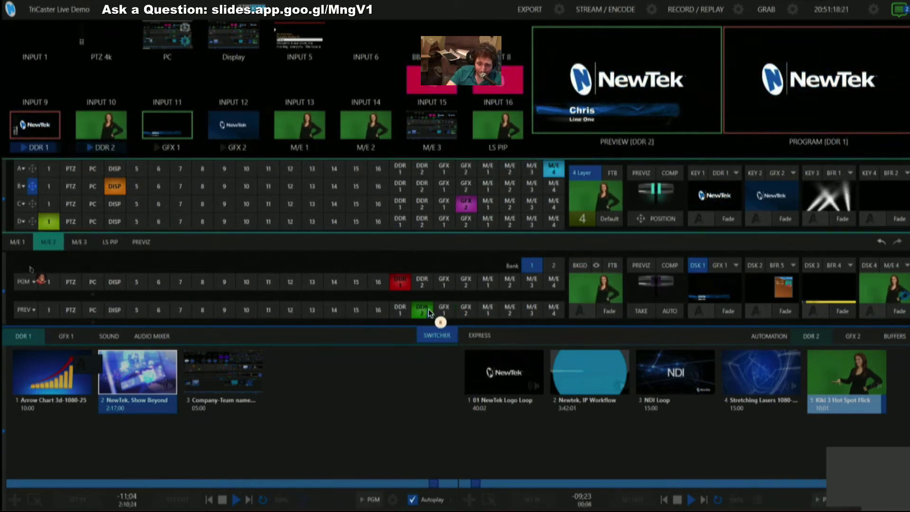
left_click(467, 310)
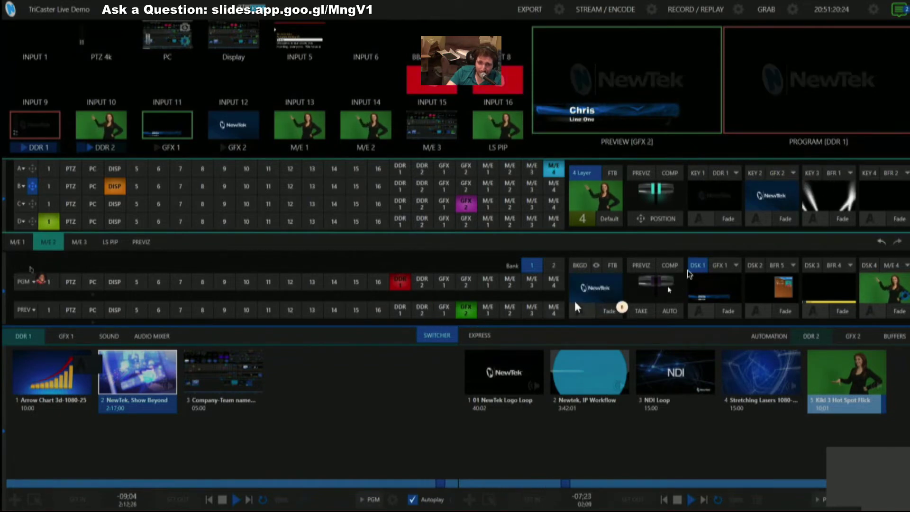
left_click(579, 267)
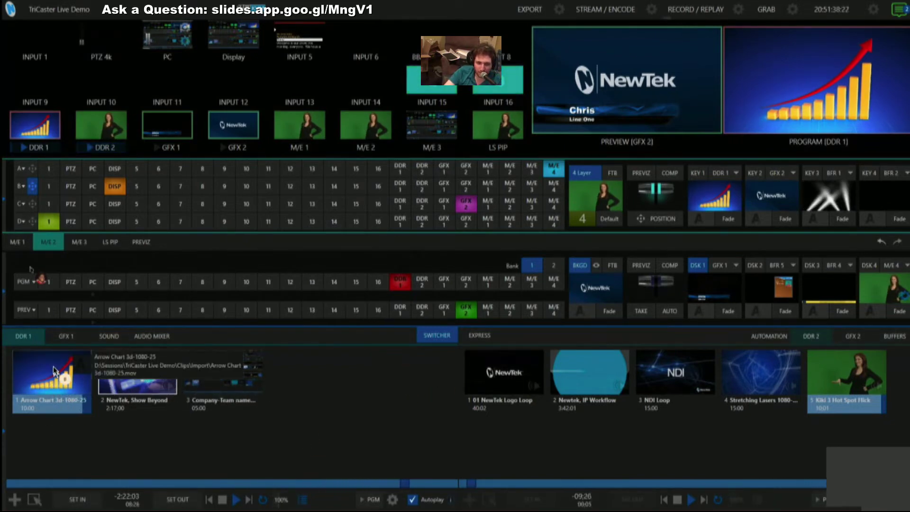
Play the NewTek, Show Beyond clip in DDR 1 and add Apache.mov from the NewTek (NTSC) clips to its playlist
left_click(137, 374)
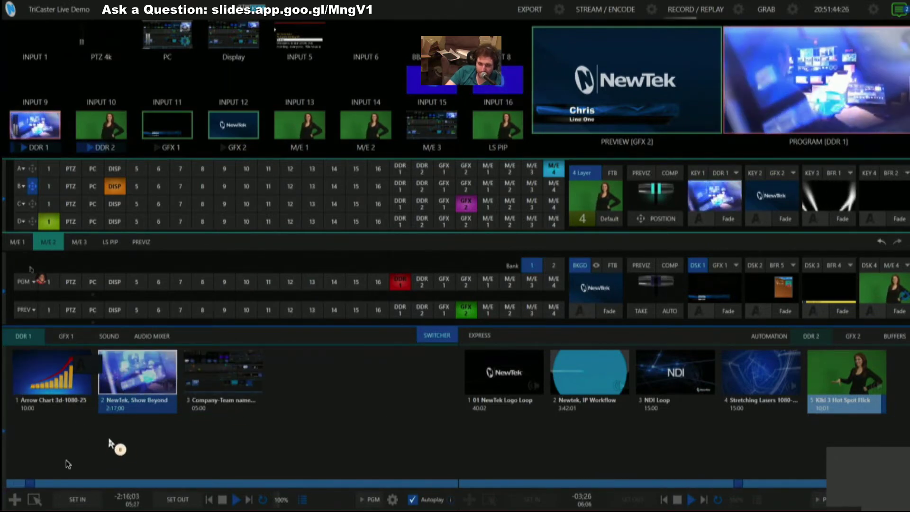
left_click(17, 499)
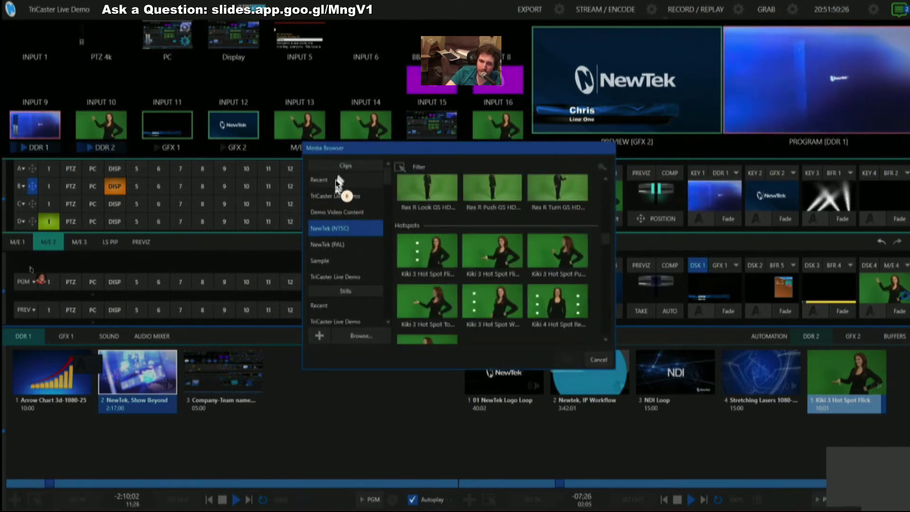
left_click(343, 199)
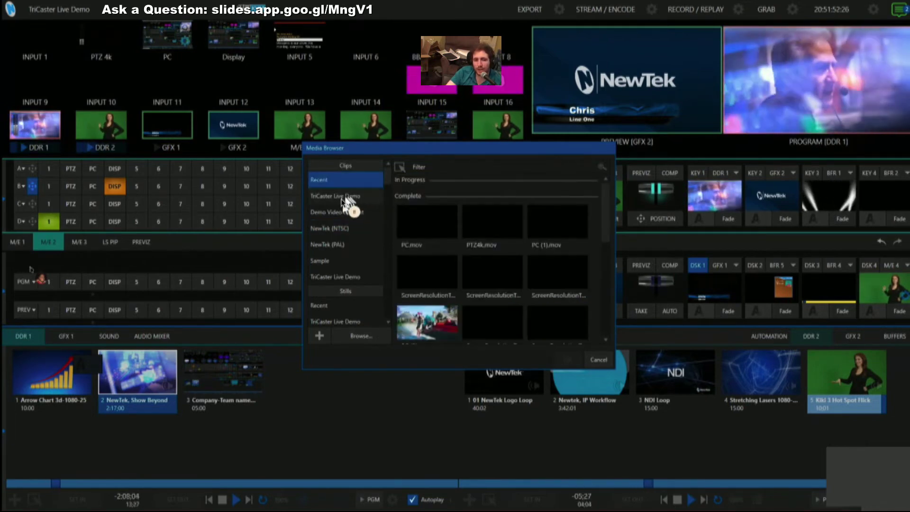
left_click(344, 196)
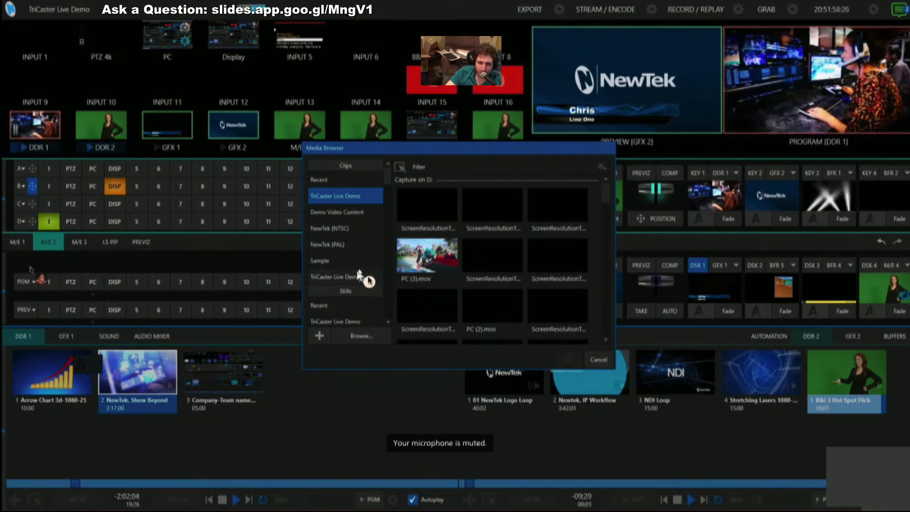
left_click(433, 256)
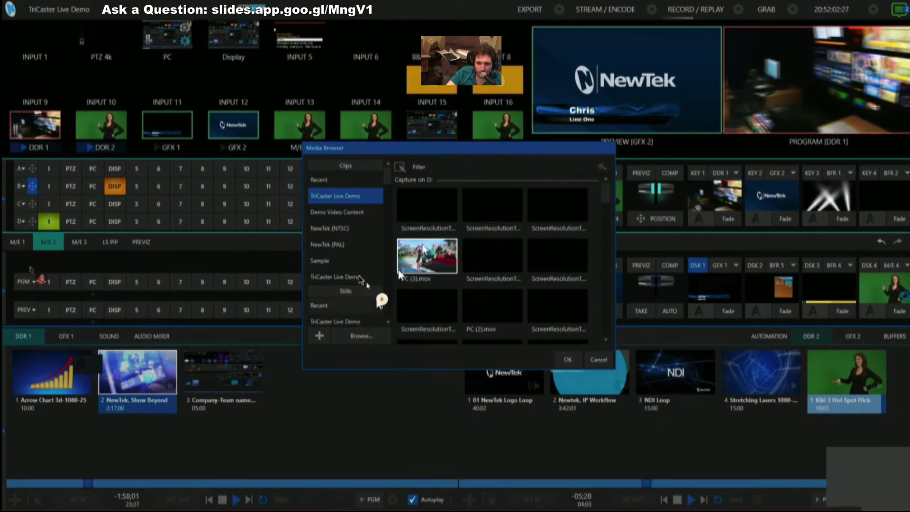
left_click(359, 277)
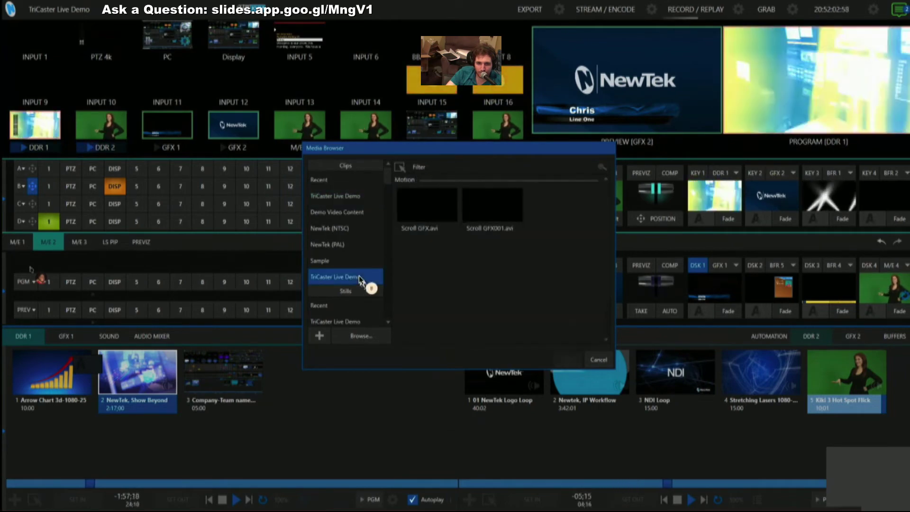
left_click(350, 230)
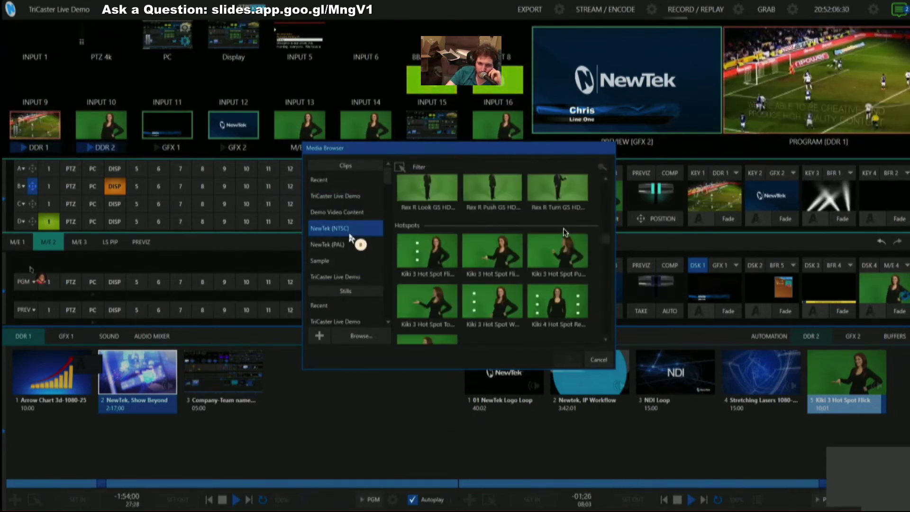
left_click_drag(604, 239, 609, 319)
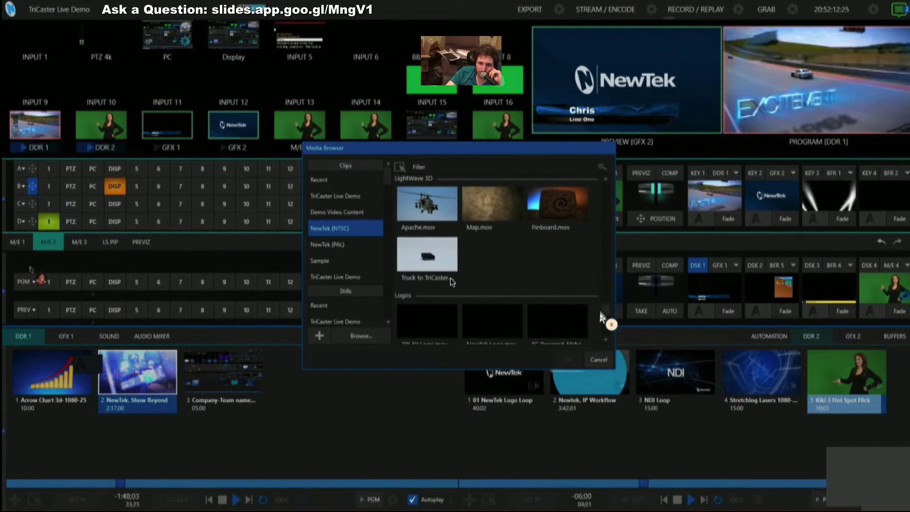
left_click(430, 219)
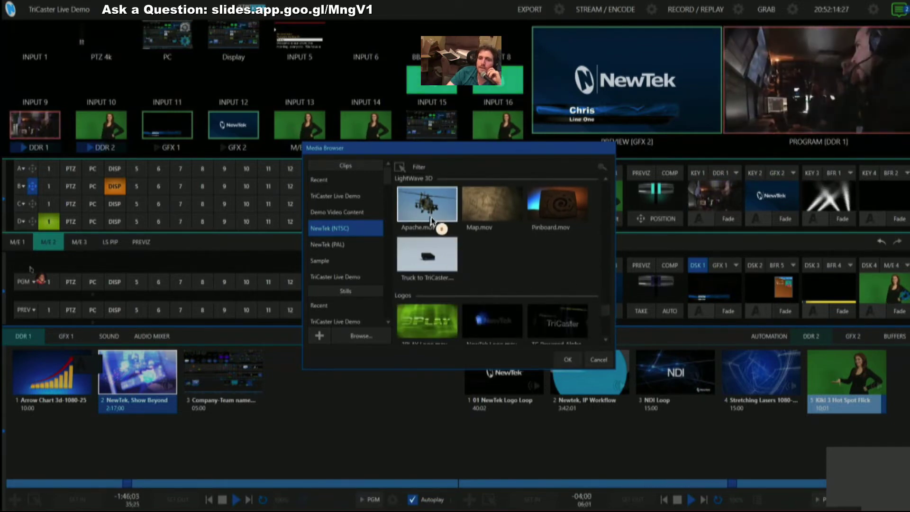
left_click(565, 360)
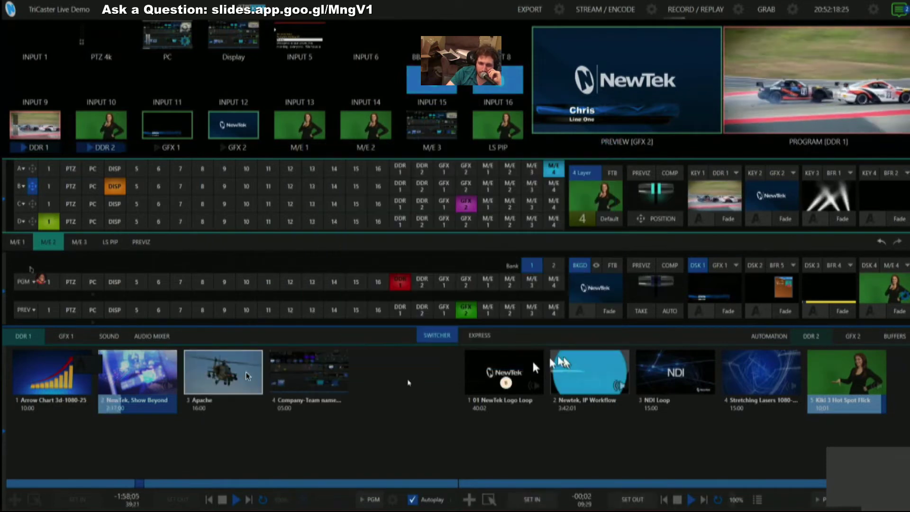
Turn off Autoplay for DDR 1 and play the Apache clip from its playlist
left_click(231, 375)
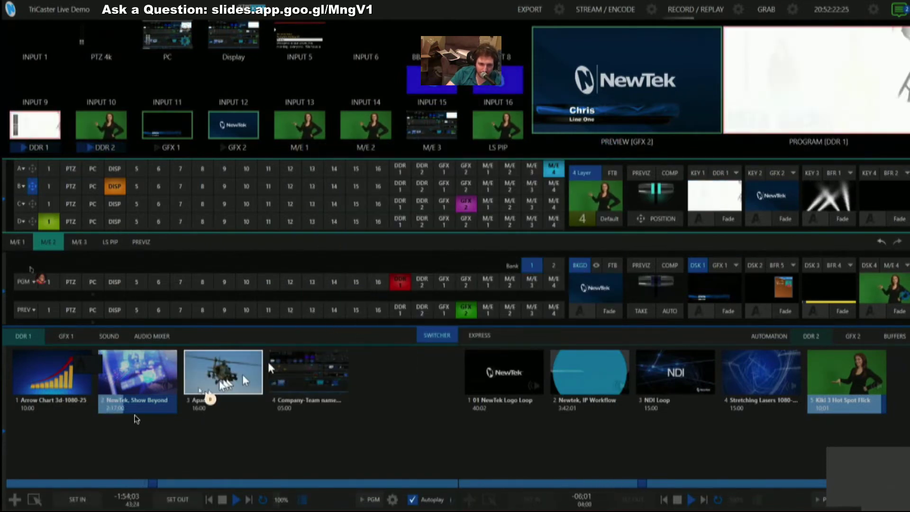
left_click(219, 382)
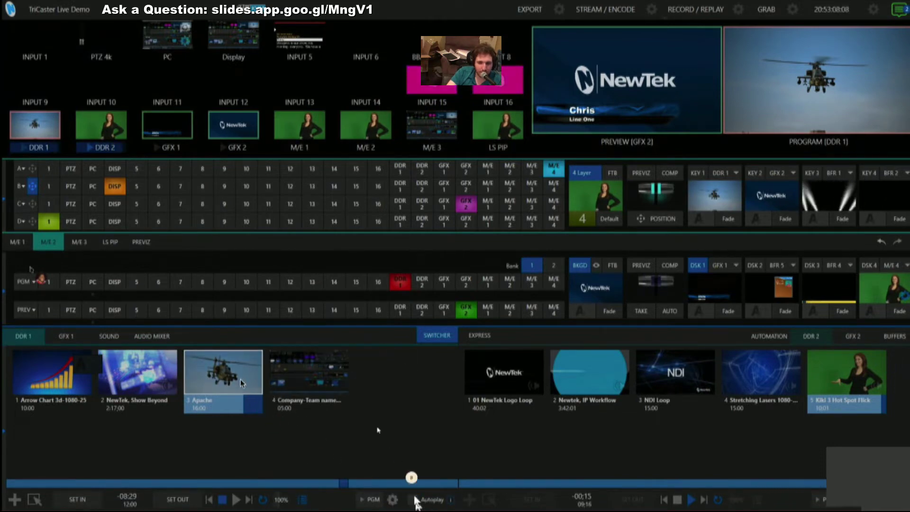
left_click(236, 498)
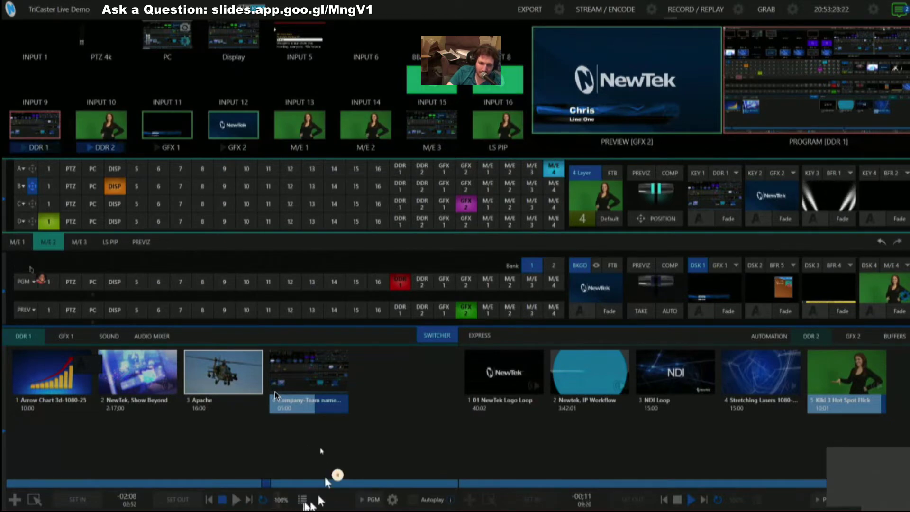
left_click(230, 379)
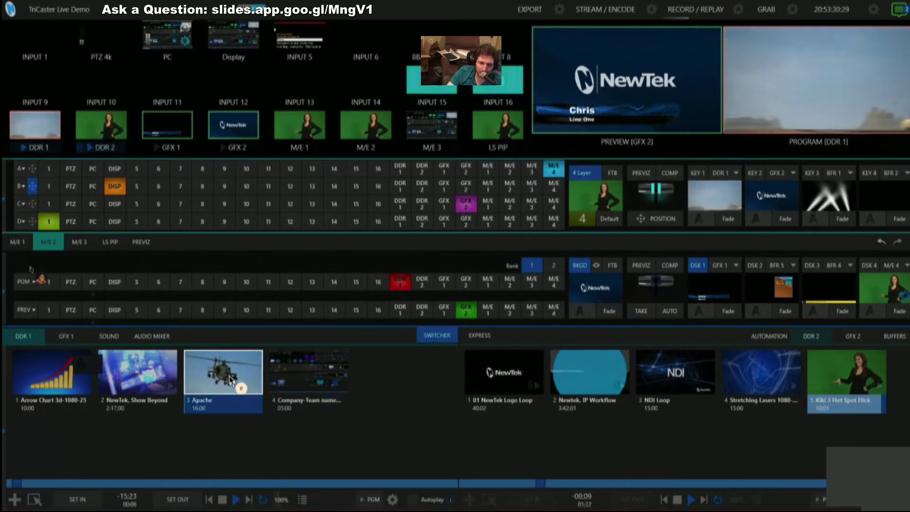
left_click(376, 482)
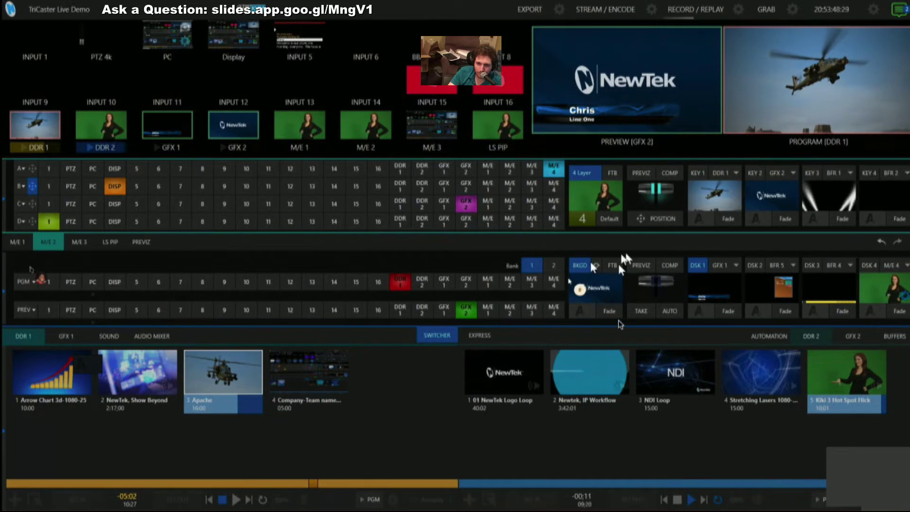
Take GFX 2 with the DSK 1 title to program and turn Autoplay back on for DDR 1
left_click(637, 315)
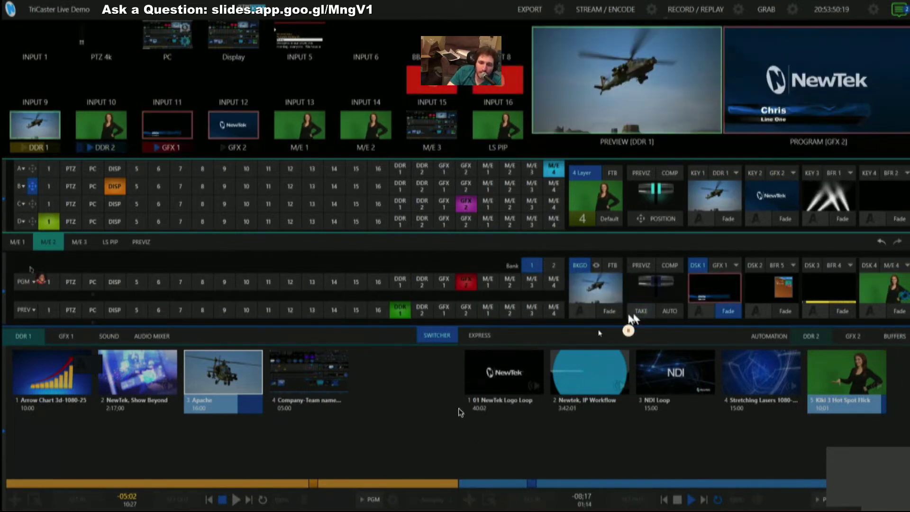
left_click(411, 500)
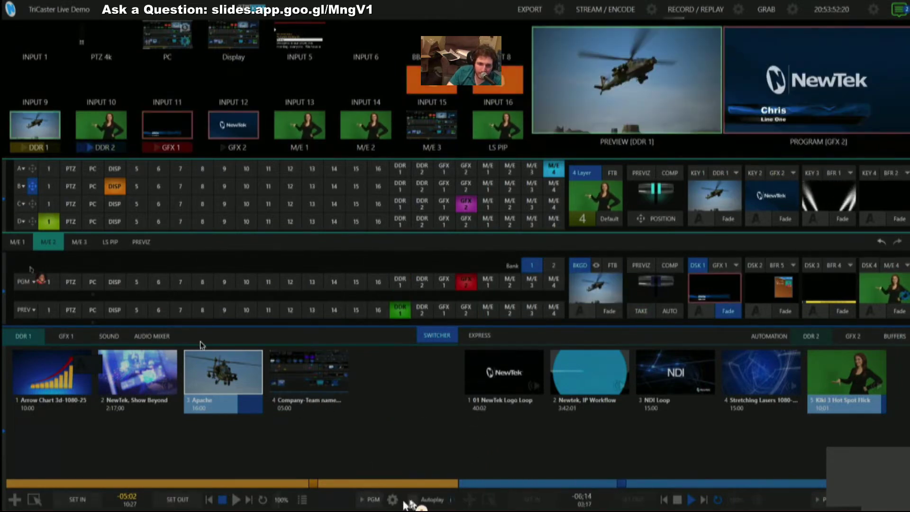
left_click(213, 397)
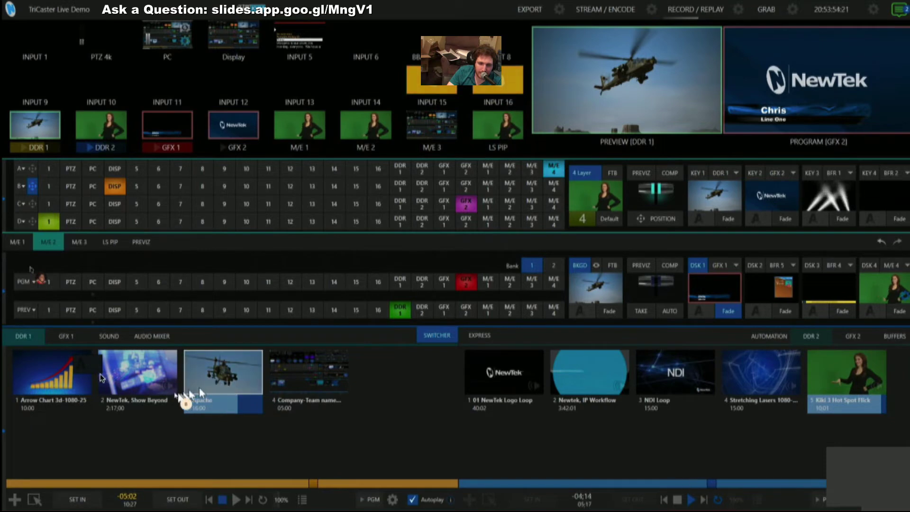
Cue the Arrow Chart clip in DDR 1 and take it to program so that it plays automatically
left_click(59, 375)
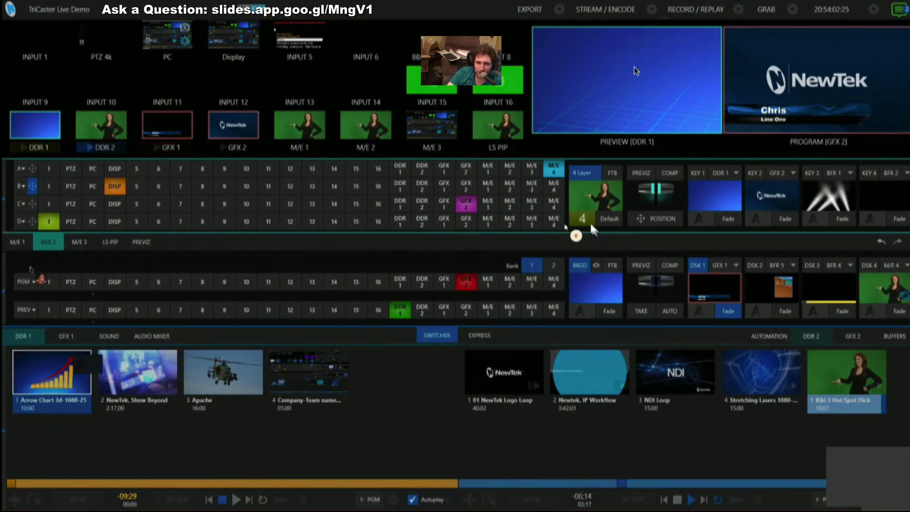
left_click(642, 314)
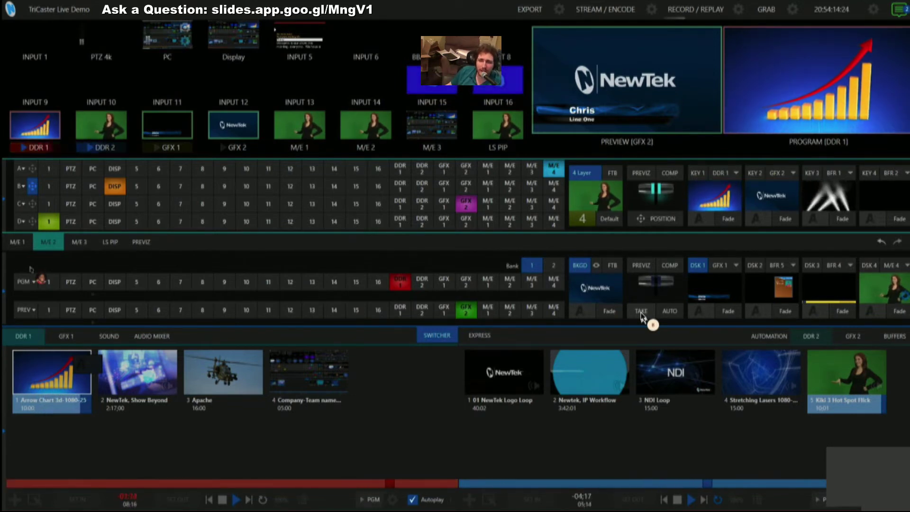
key("space")
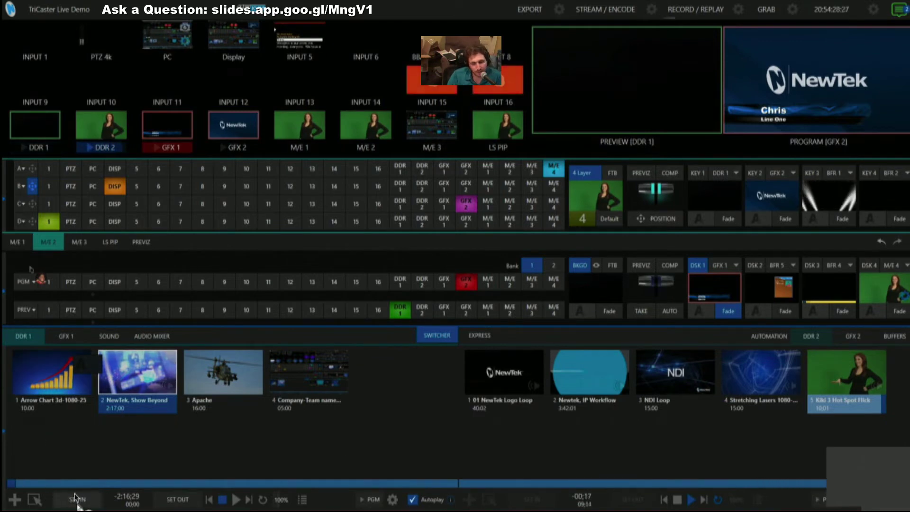
Trim the NewTek, Show Beyond clip in DDR 1 with an in point at about 45;17 and an out point at about 1:06;24
left_click_drag(23, 487, 169, 479)
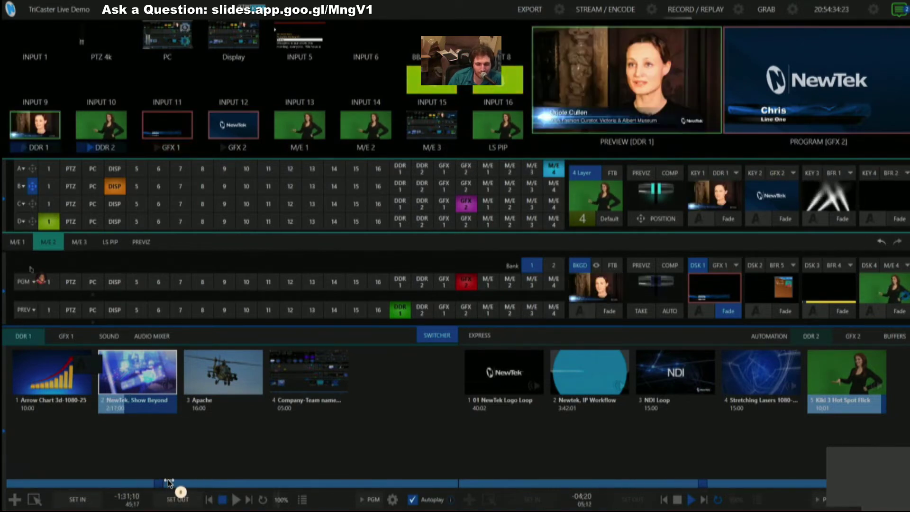
left_click(82, 499)
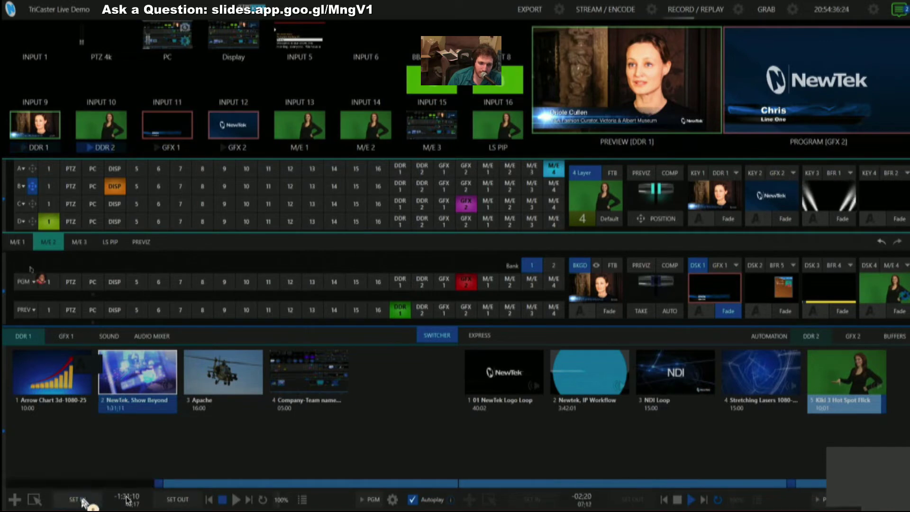
left_click(225, 485)
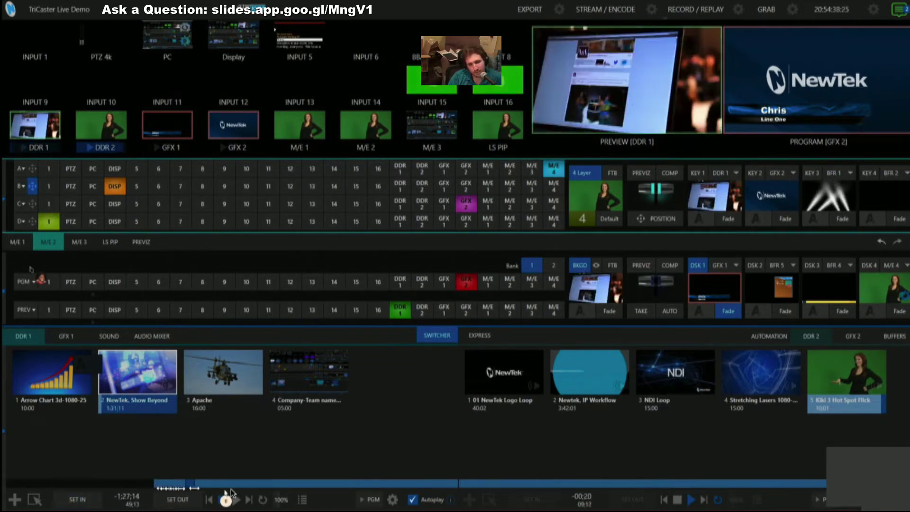
left_click(185, 502)
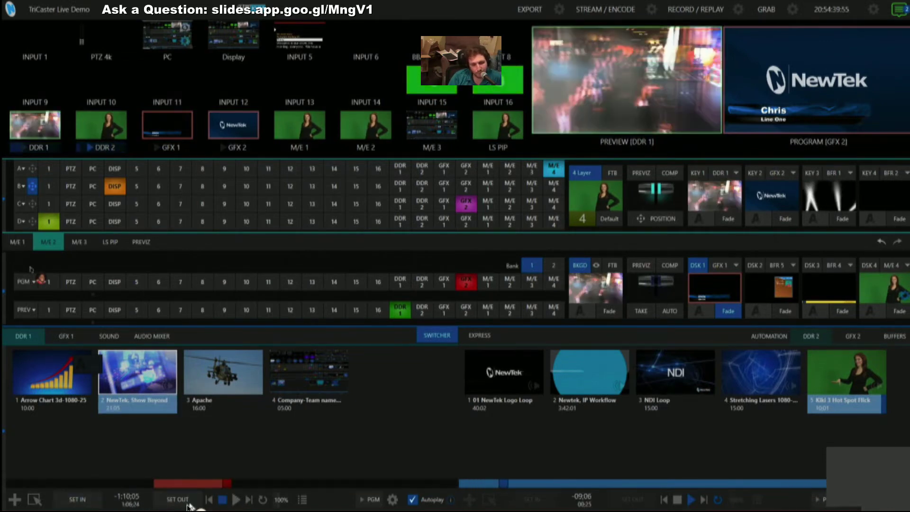
Play back the trimmed NewTek, Show Beyond clip and examine the options available for it
double_click(127, 391)
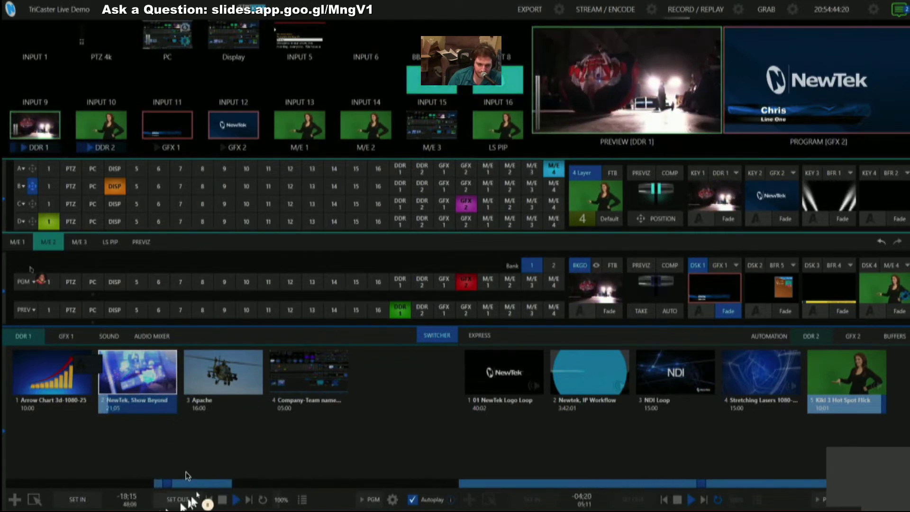
right_click(148, 386)
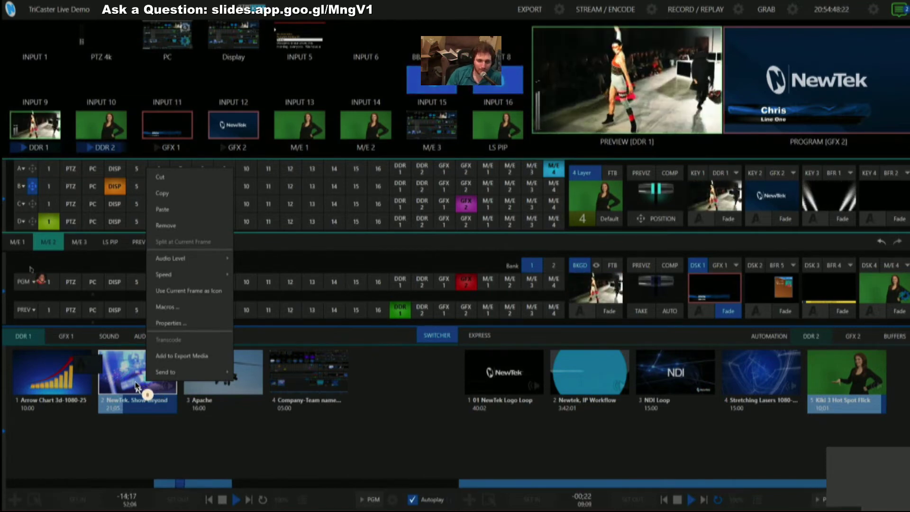
left_click(136, 386)
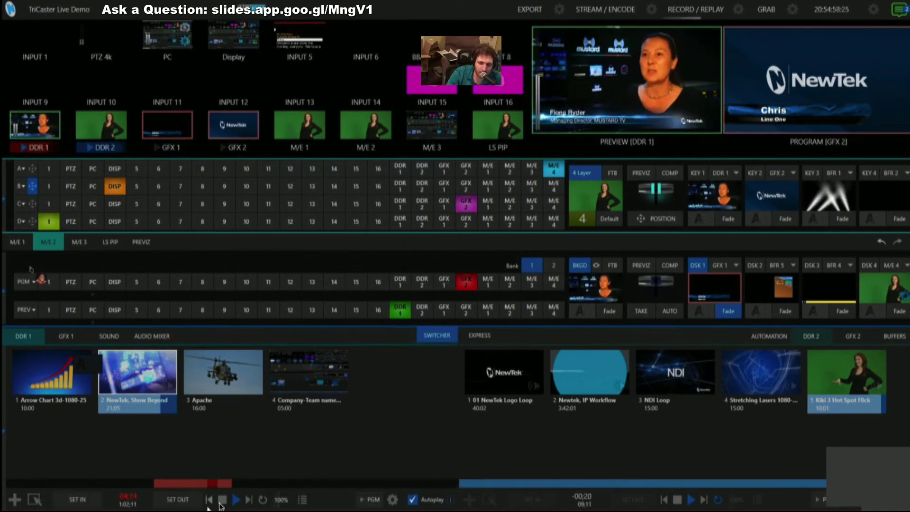
right_click(144, 392)
left_click(185, 450)
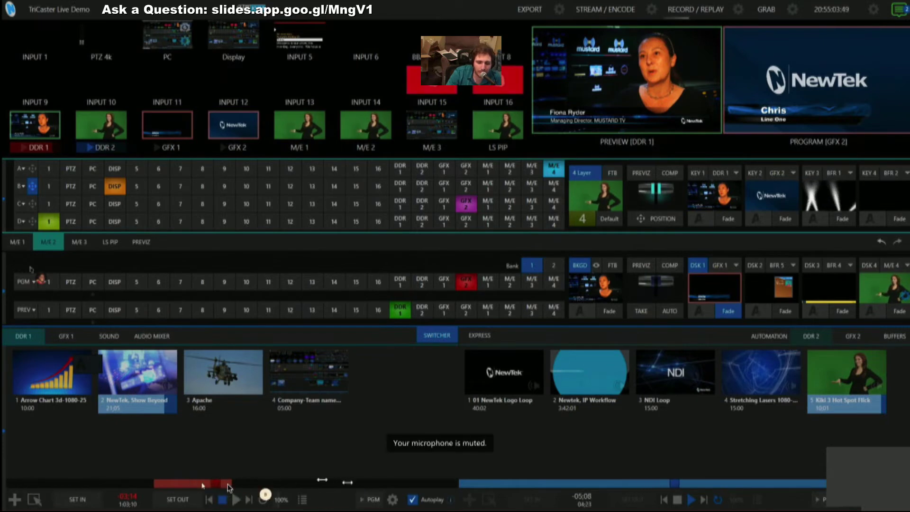
Scrub past the trimmed range of NewTek, Show Beyond and set the clip's in point at 24;22
left_click_drag(205, 484, 274, 484)
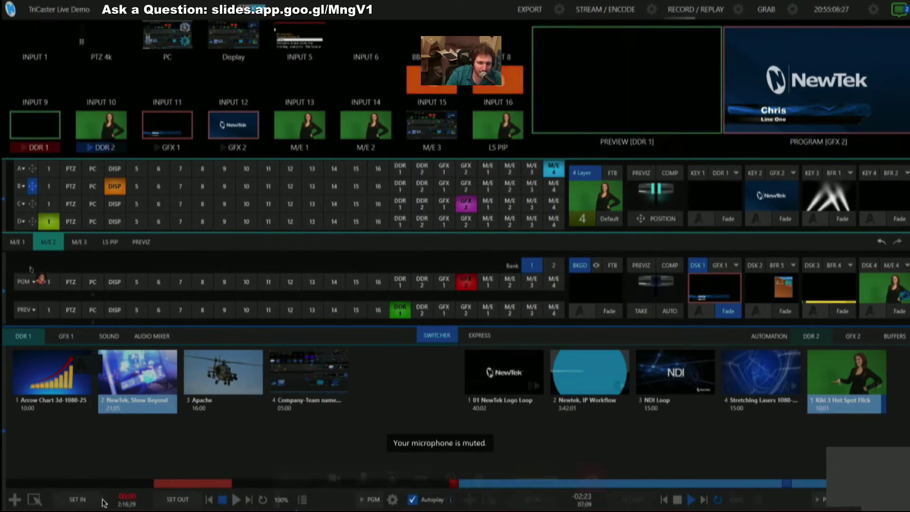
left_click(94, 485)
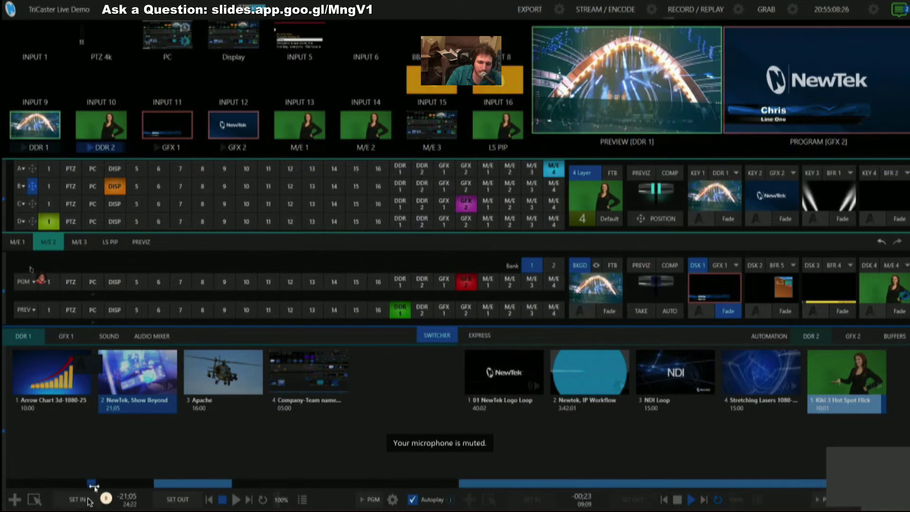
left_click(87, 499)
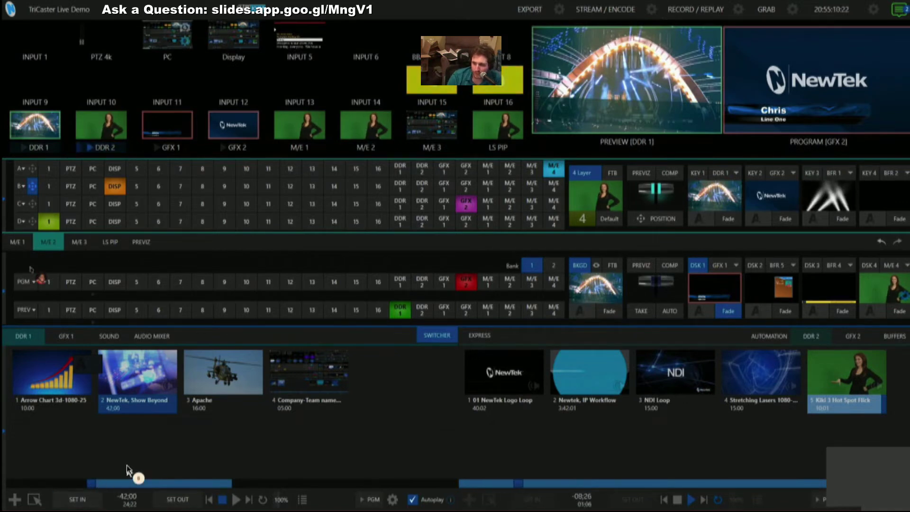
Open the output configuration from the program monitor and show the Record settings
key("XF86AudioLowerVolume")
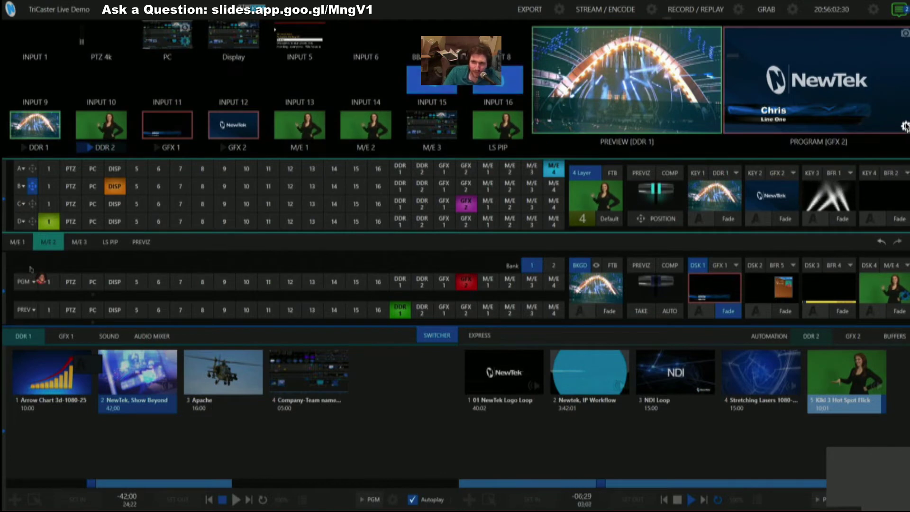
left_click(905, 127)
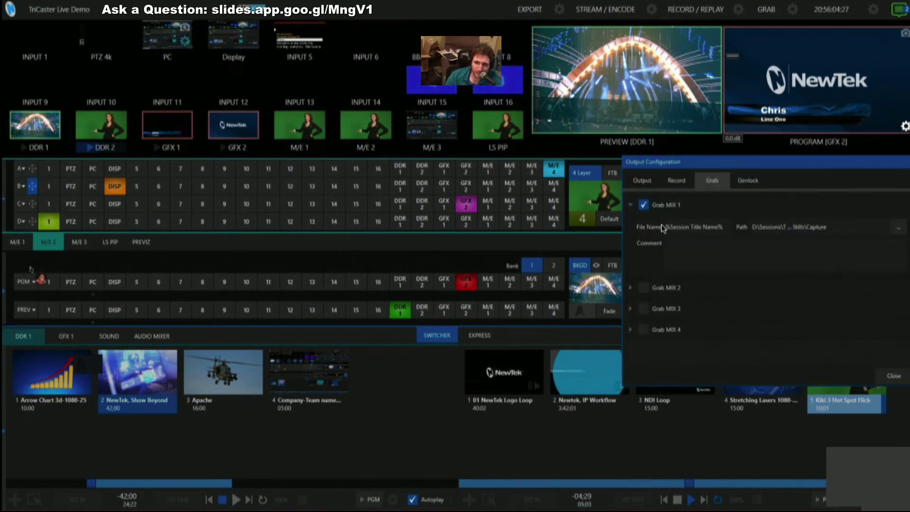
left_click(675, 182)
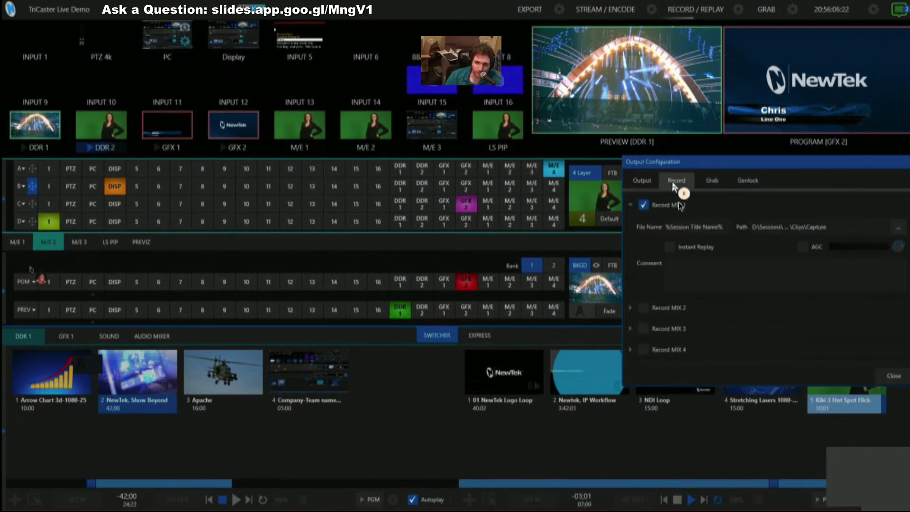
Browse the folders available for the Record MIX 1 capture path, cancel without choosing one, and close the output configuration
left_click(896, 227)
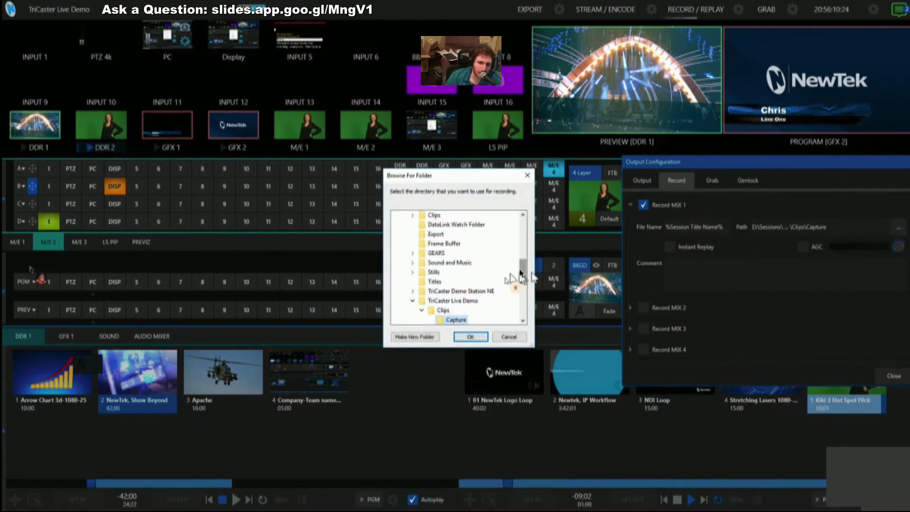
scroll(522, 265, "up", 5)
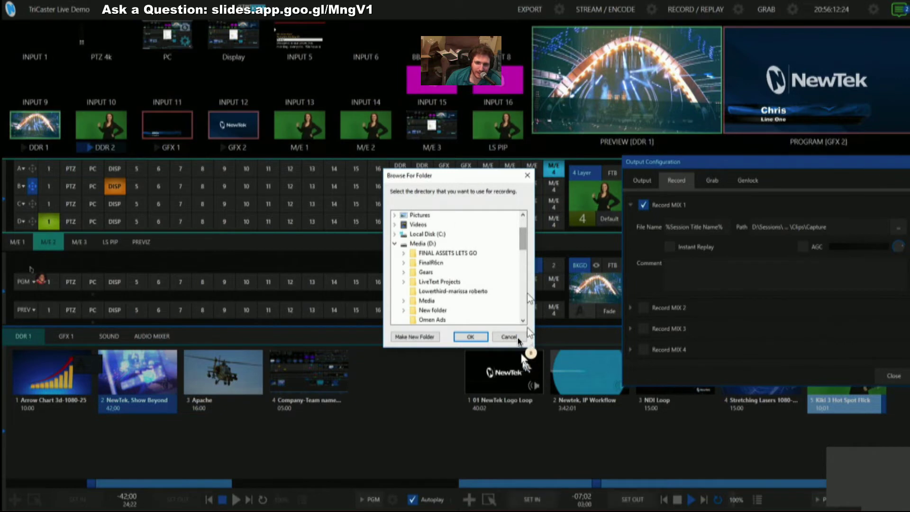
left_click(508, 336)
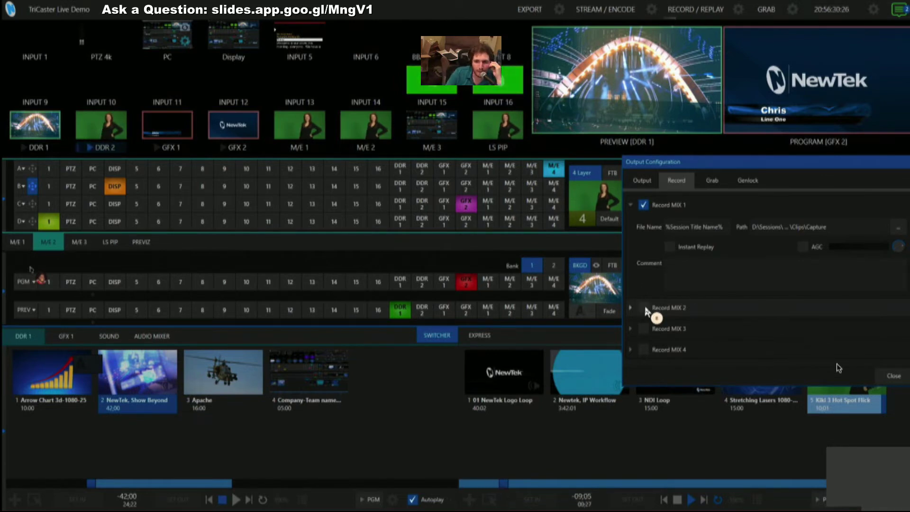
left_click(889, 377)
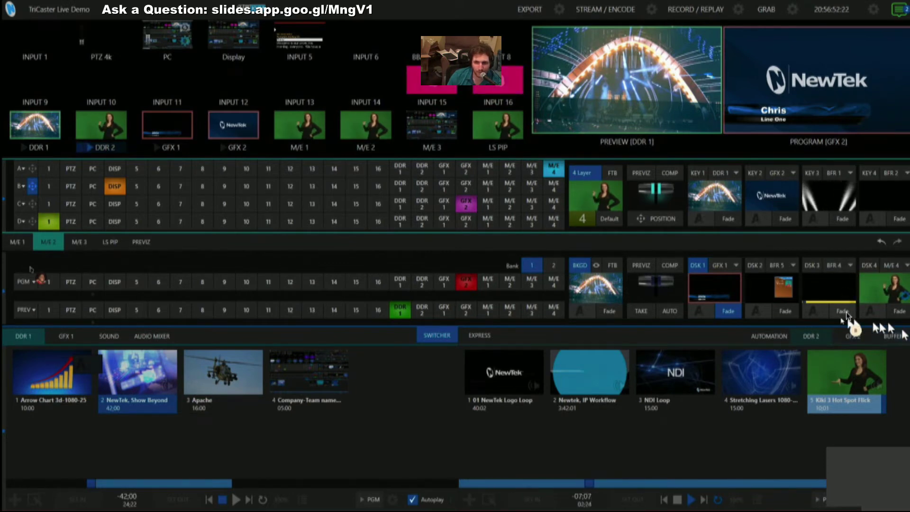
Fade DSK 3 in over the program output and fade it back out
left_click(845, 313)
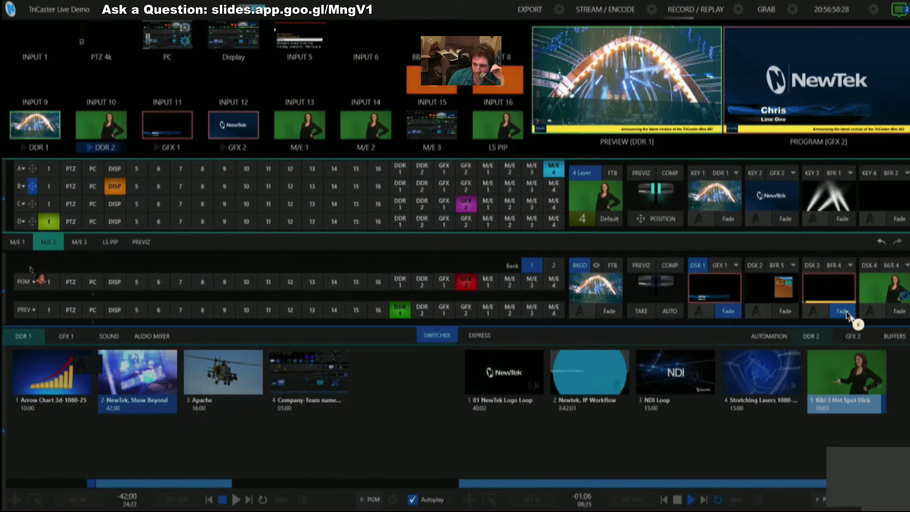
left_click(846, 311)
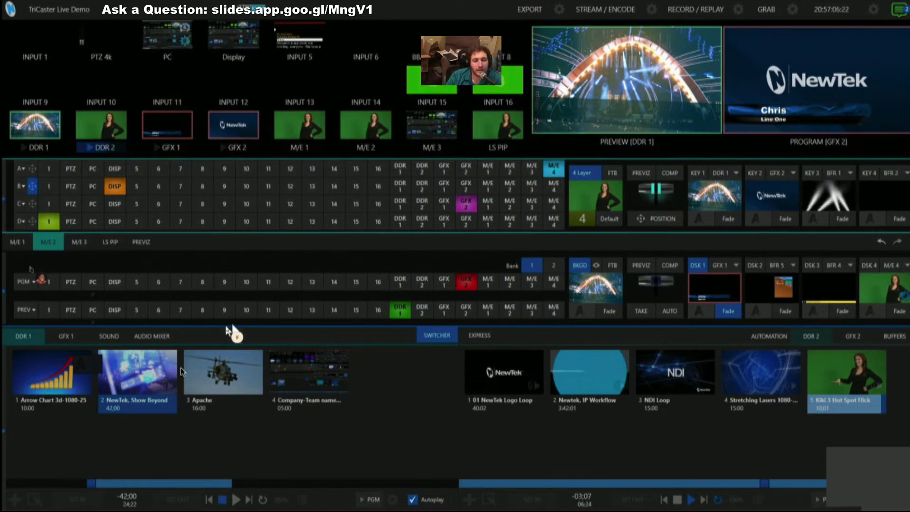
Split the Apache clip in DDR 1 at about the 08;00 frame
right_click(145, 362)
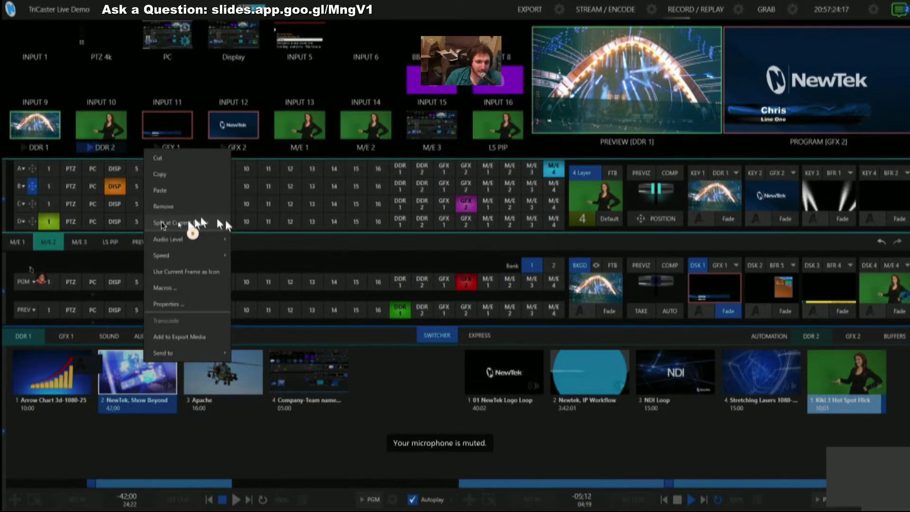
left_click(152, 484)
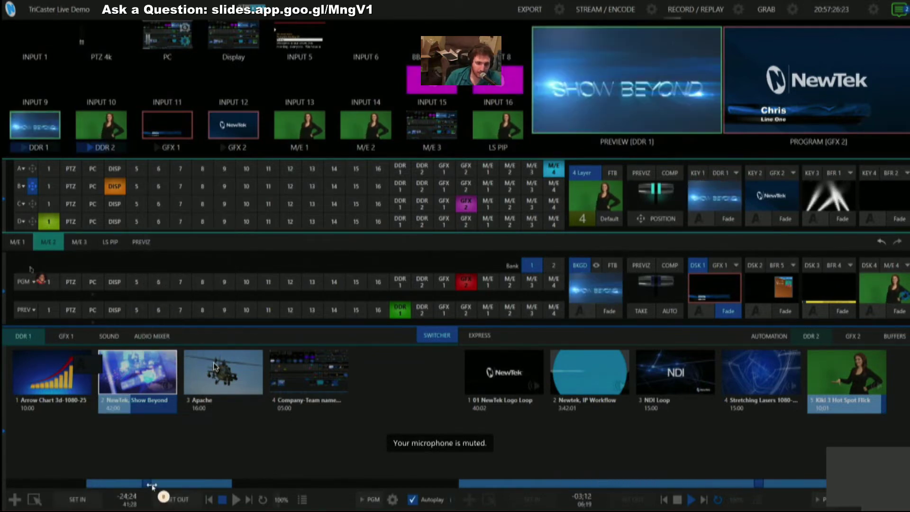
left_click(212, 379)
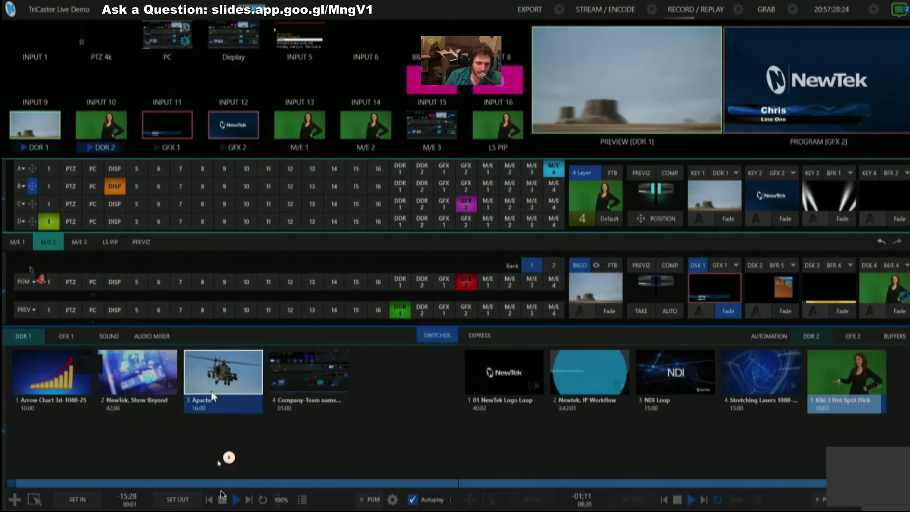
left_click(223, 499)
left_click(240, 484)
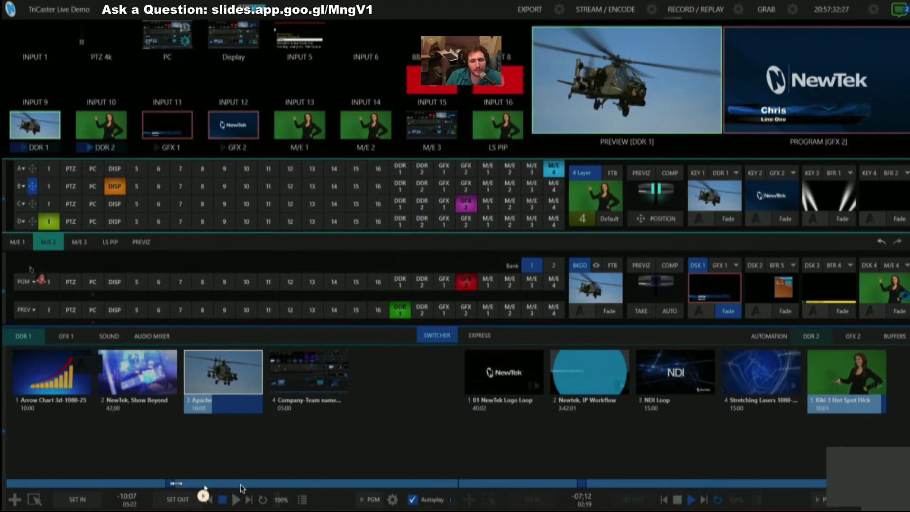
right_click(224, 367)
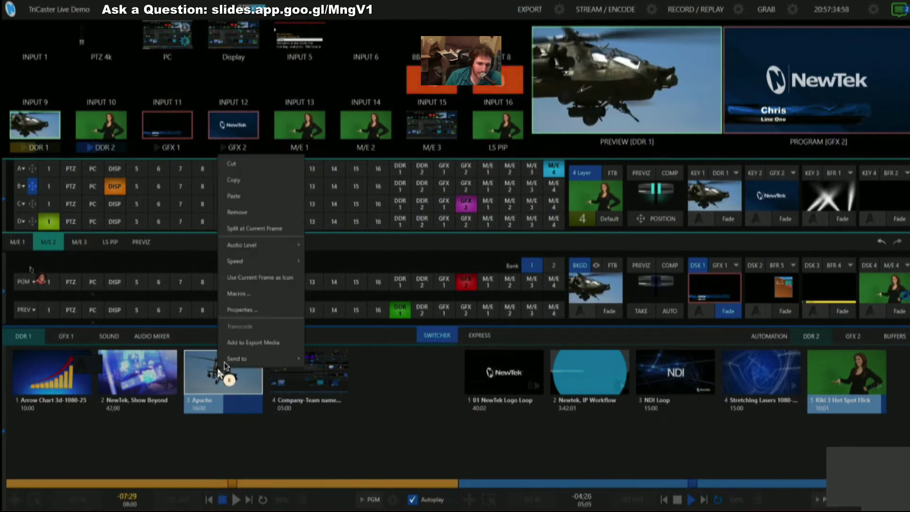
left_click(244, 228)
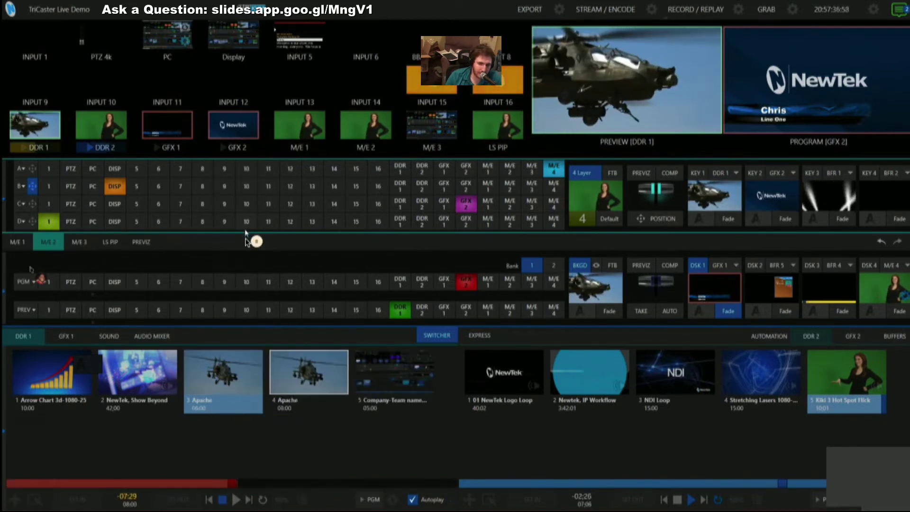
Check both halves of the split Apache clip and examine the options available for the first half
left_click(222, 367)
left_click(272, 366)
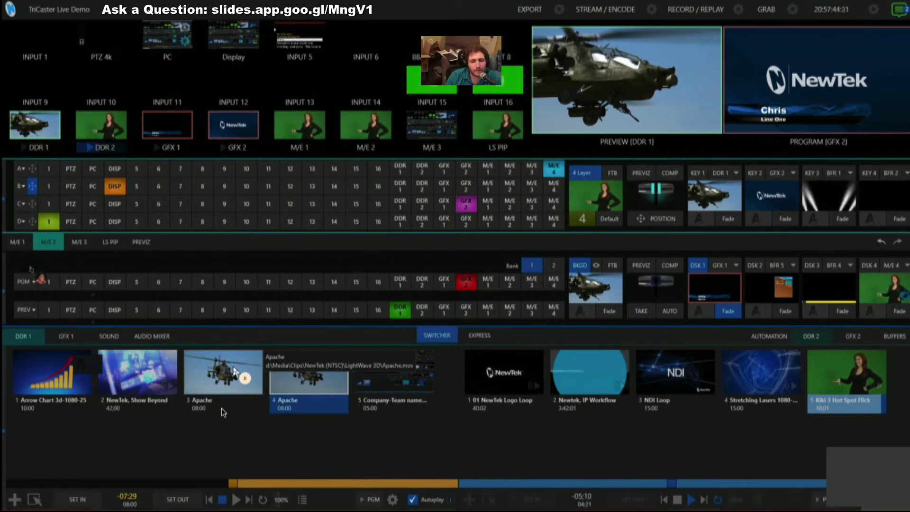
right_click(277, 368)
left_click(230, 424)
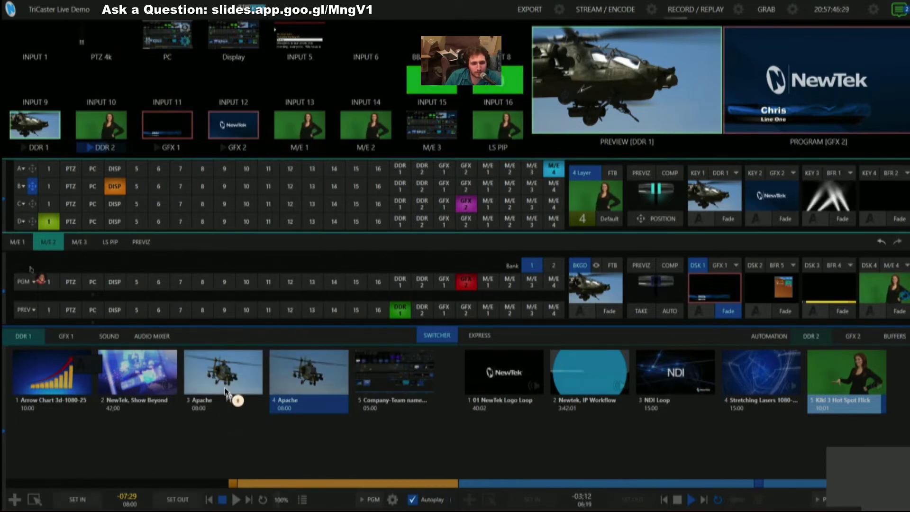
right_click(225, 387)
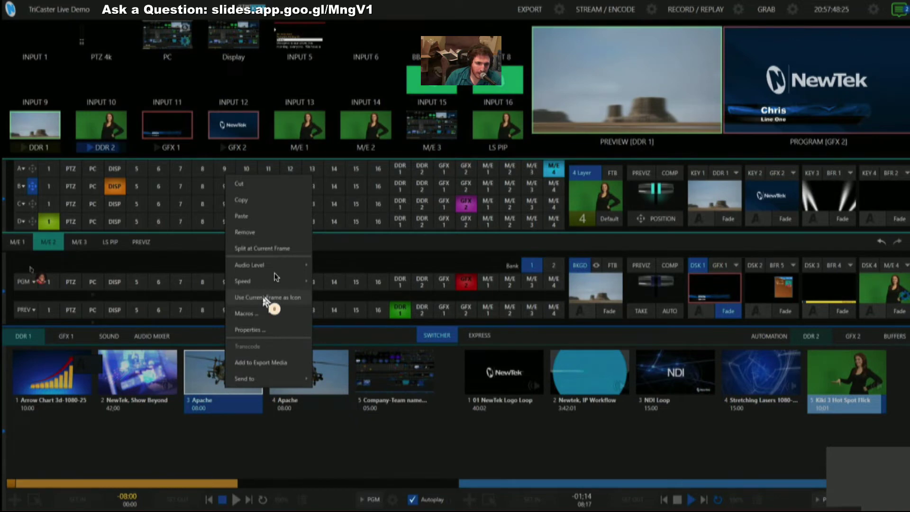
mouse_move(274, 273)
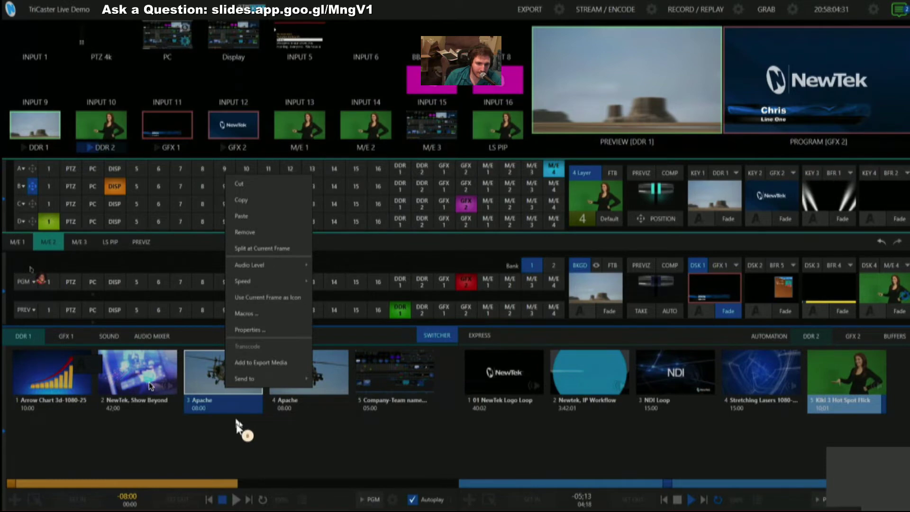
Set the frame at about 55;12 as the icon of the NewTek, Show Beyond clip in DDR 1
left_click(169, 384)
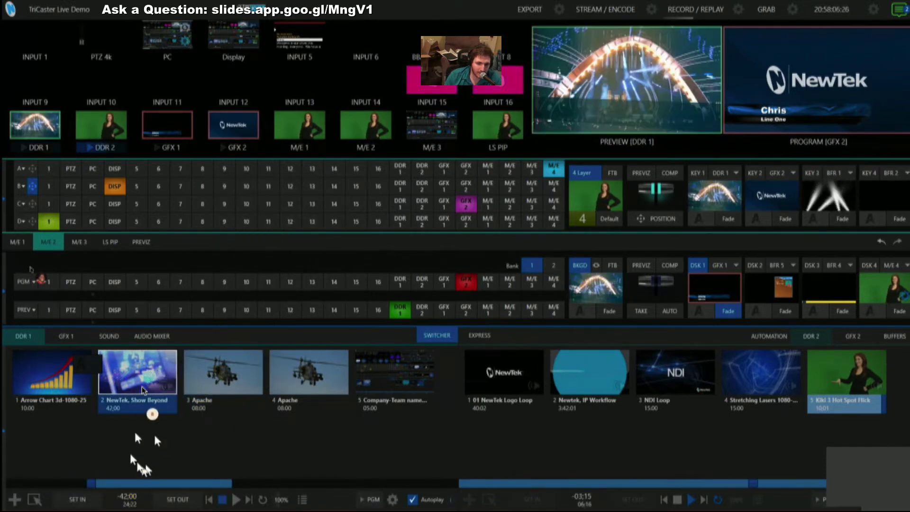
left_click(119, 482)
left_click_drag(105, 483, 200, 483)
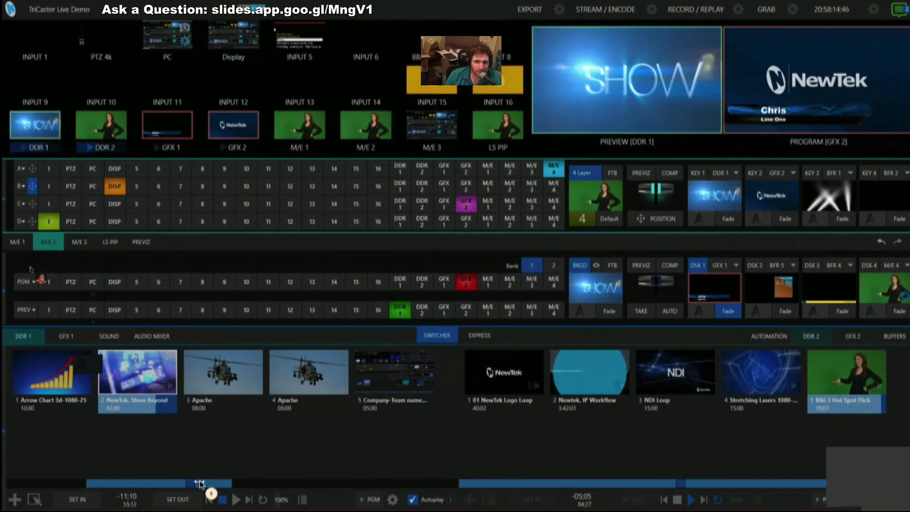
right_click(139, 376)
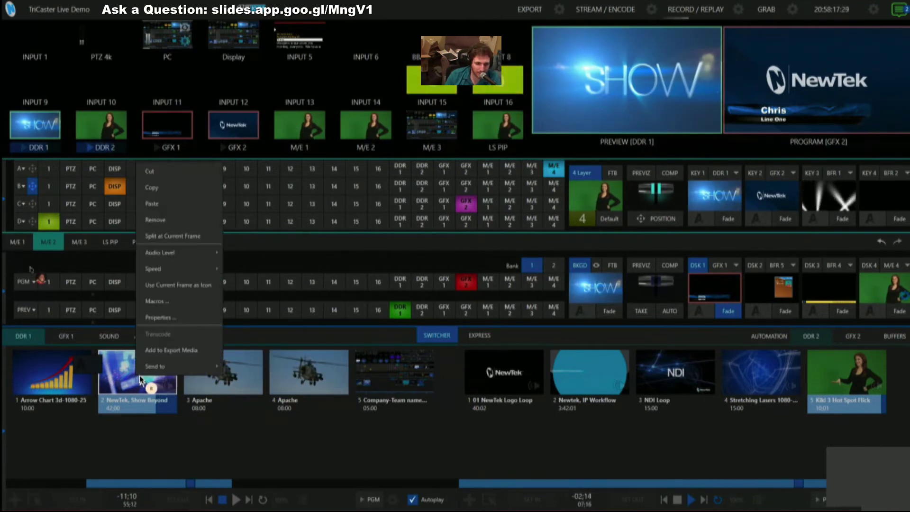
left_click(173, 289)
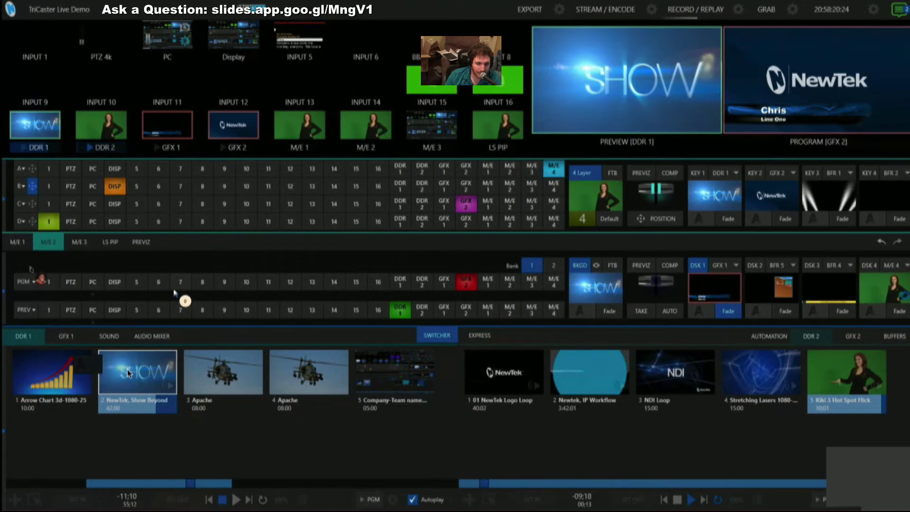
Examine the remaining options for NewTek, Show Beyond, including Add to Export Media and Send to
right_click(145, 371)
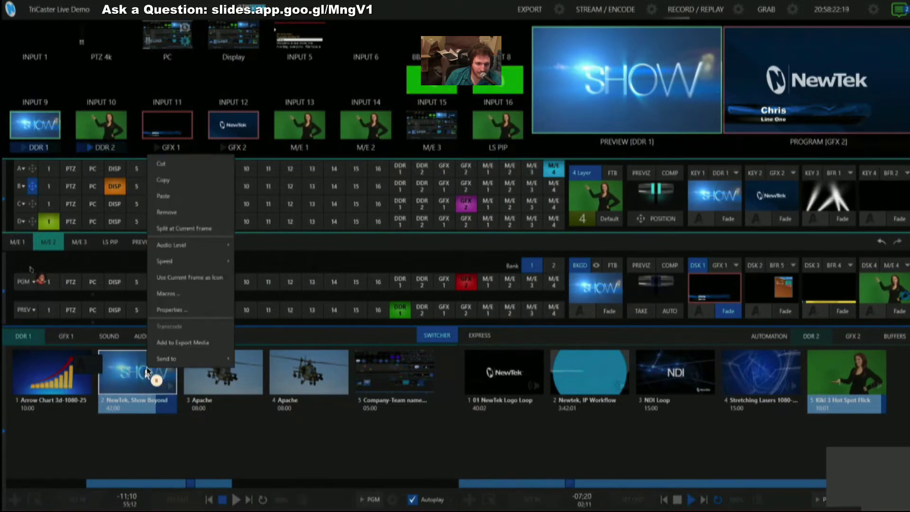
mouse_move(158, 364)
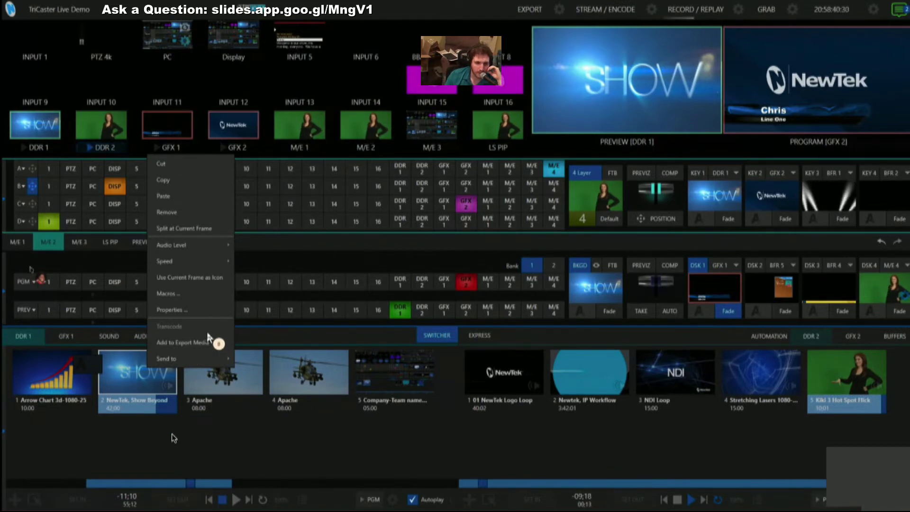
left_click(179, 449)
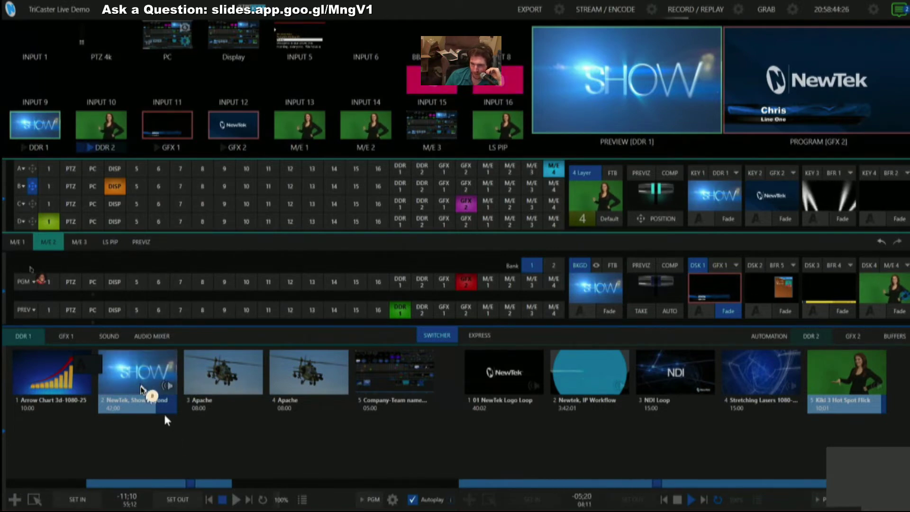
Recall presets 1, 2, 12 and 8 of DDR 1, return to preset 2, and examine the options available for that preset
left_click(78, 337)
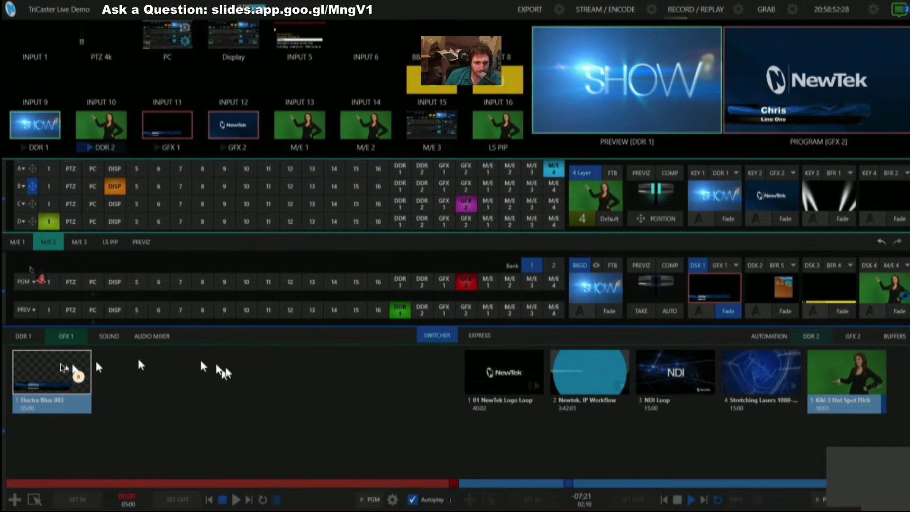
left_click(24, 337)
mouse_move(14, 372)
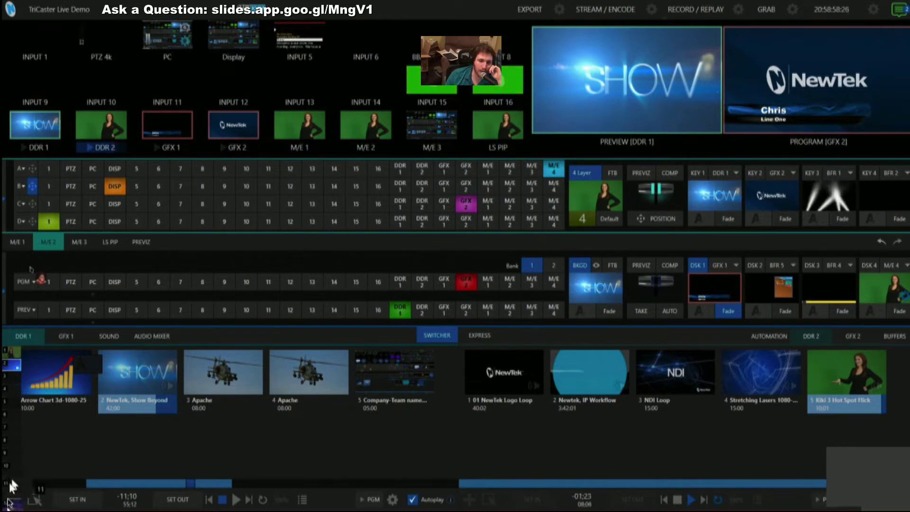
left_click(11, 364)
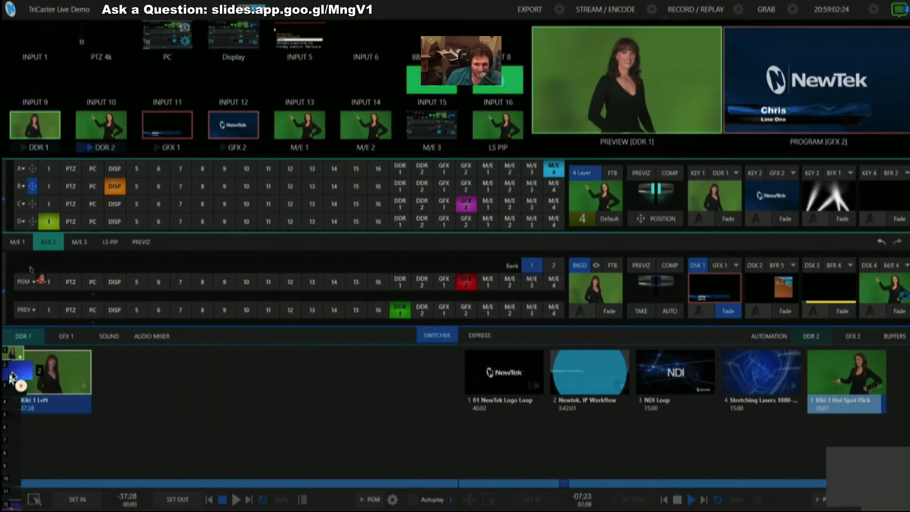
left_click(13, 375)
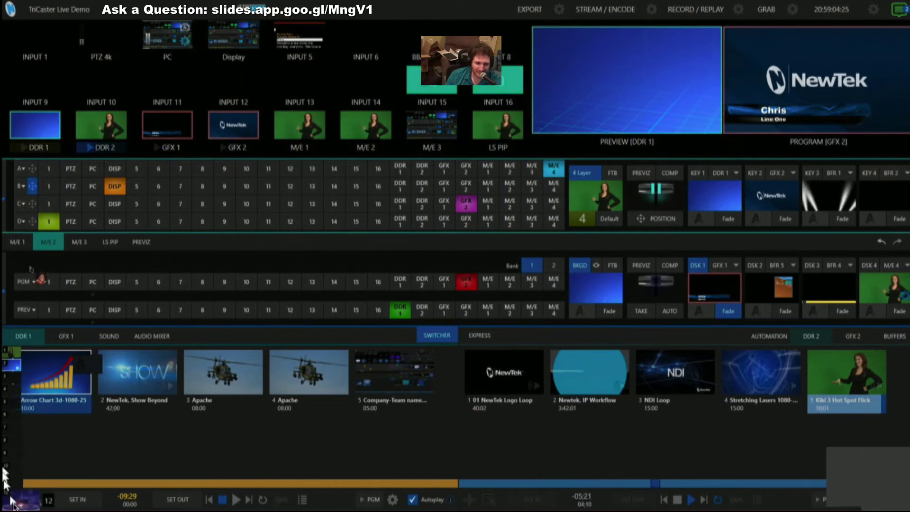
left_click(9, 502)
left_click(14, 450)
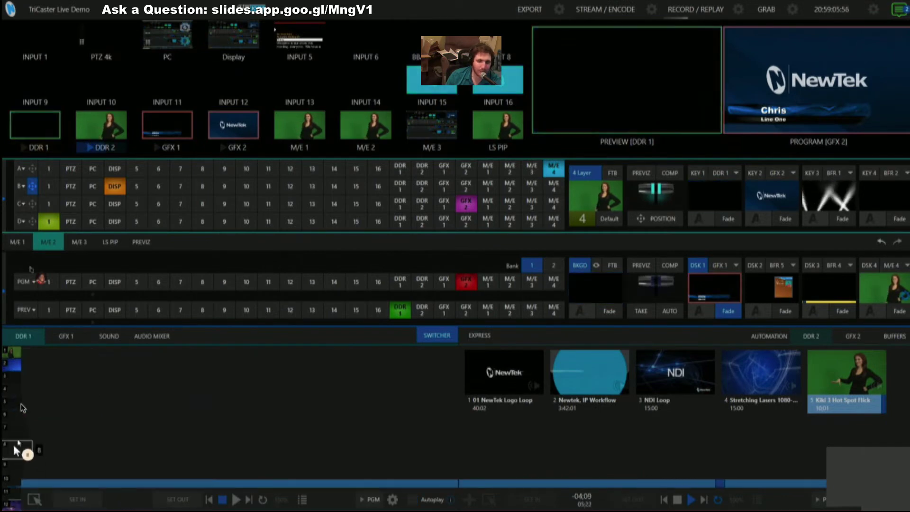
left_click(13, 374)
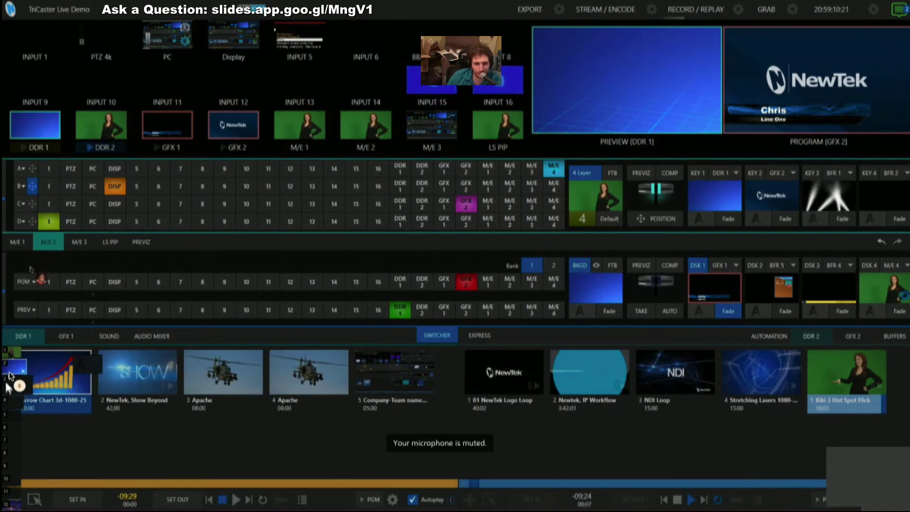
right_click(10, 376)
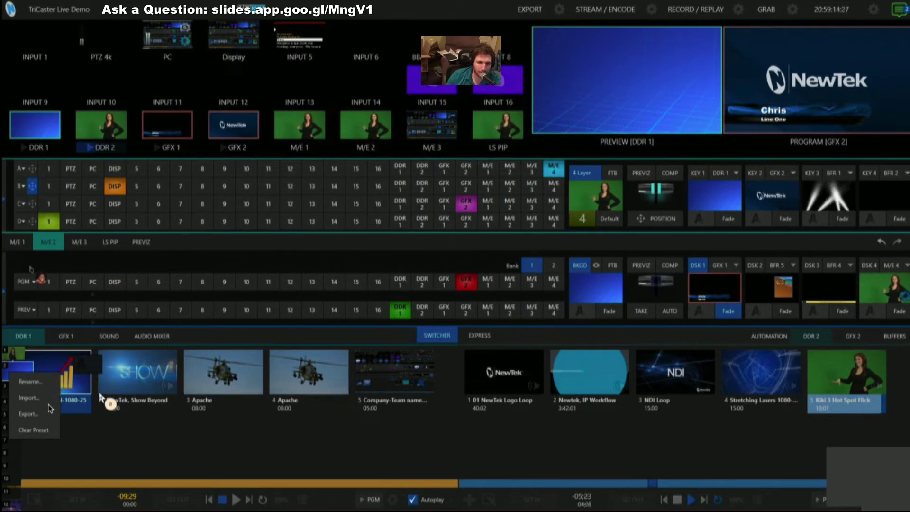
left_click(130, 429)
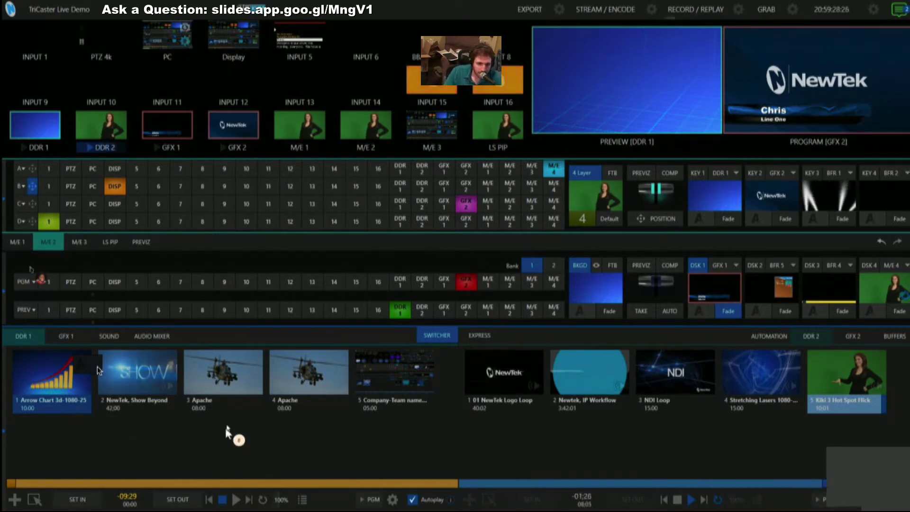
Open the media browser for GFX 1 and examine the Concentric, Brackets and Aero title sets
left_click(69, 340)
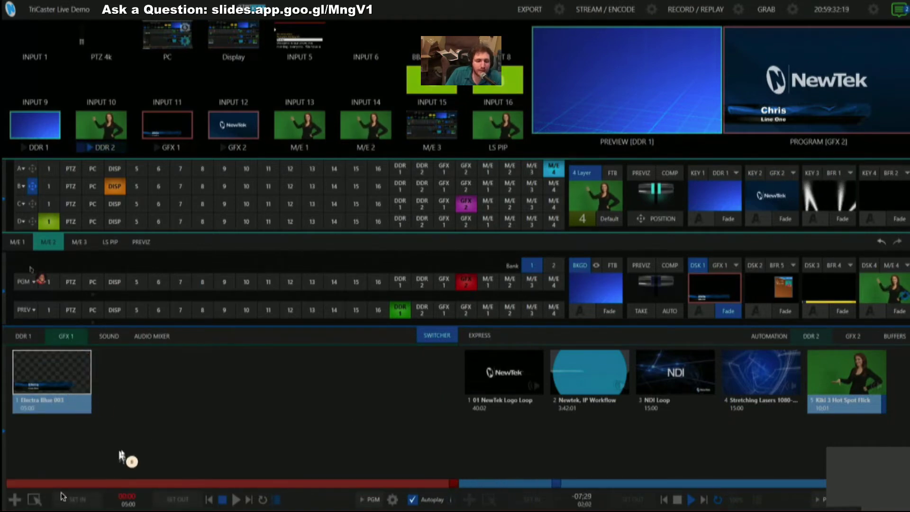
left_click(15, 499)
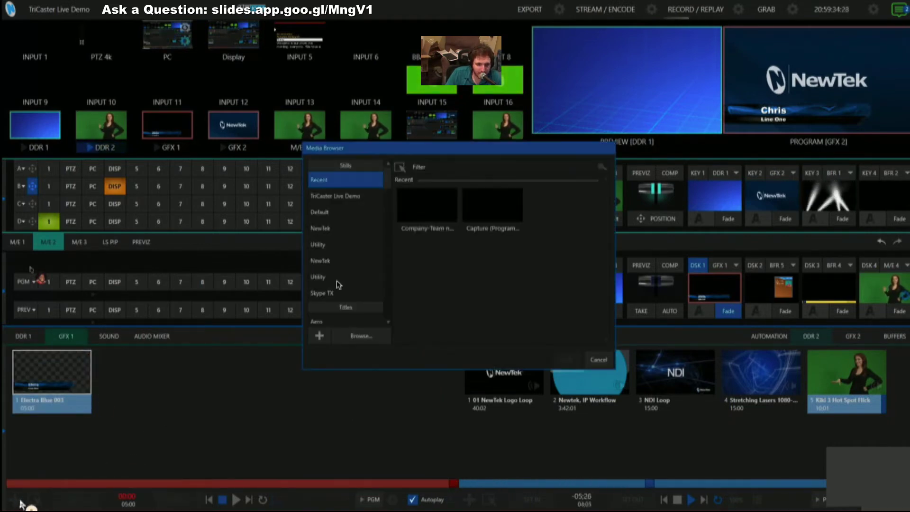
scroll(388, 199, "down", 3)
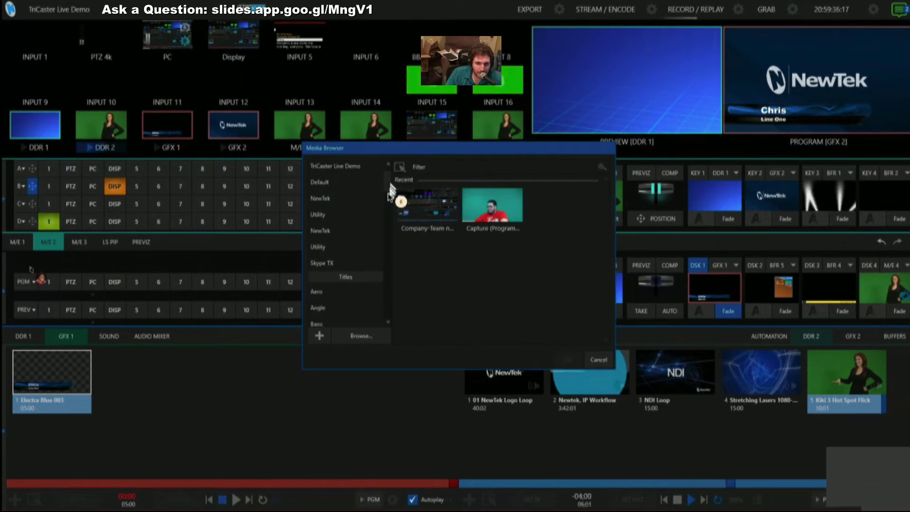
scroll(362, 191, "down", 3)
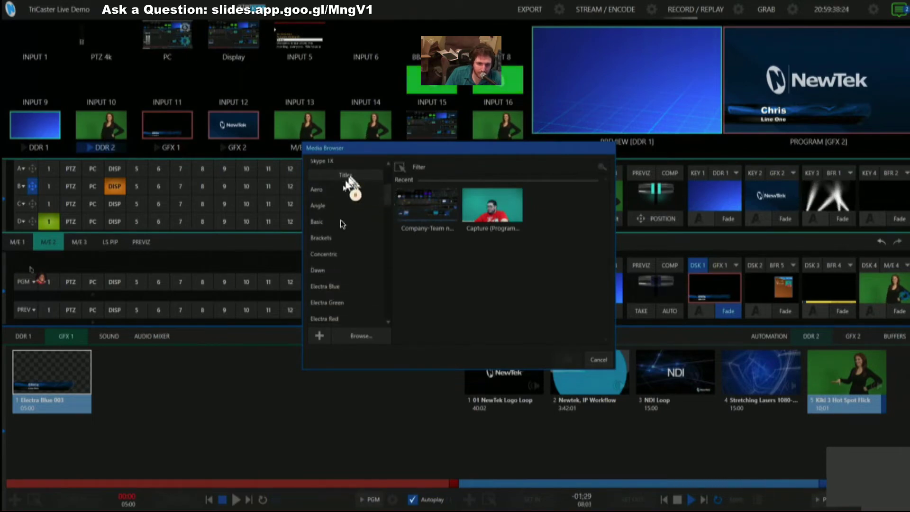
left_click(340, 253)
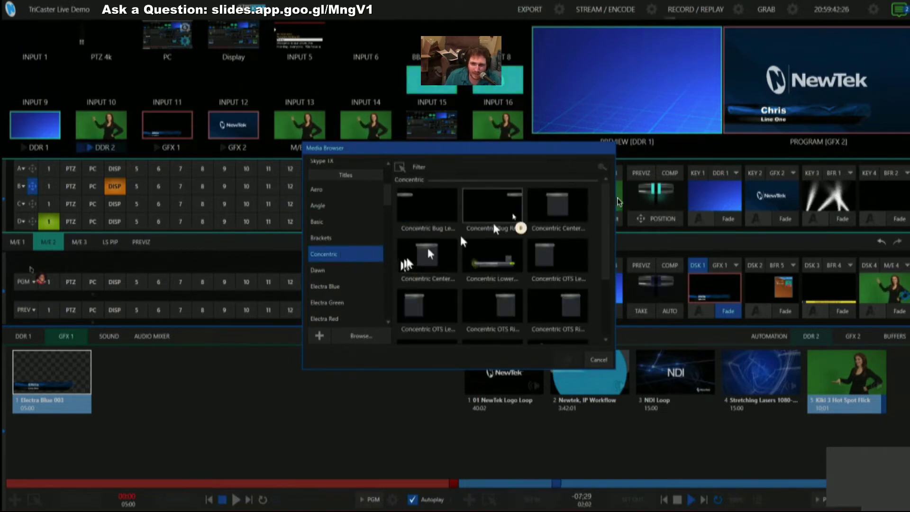
left_click_drag(606, 222, 600, 308)
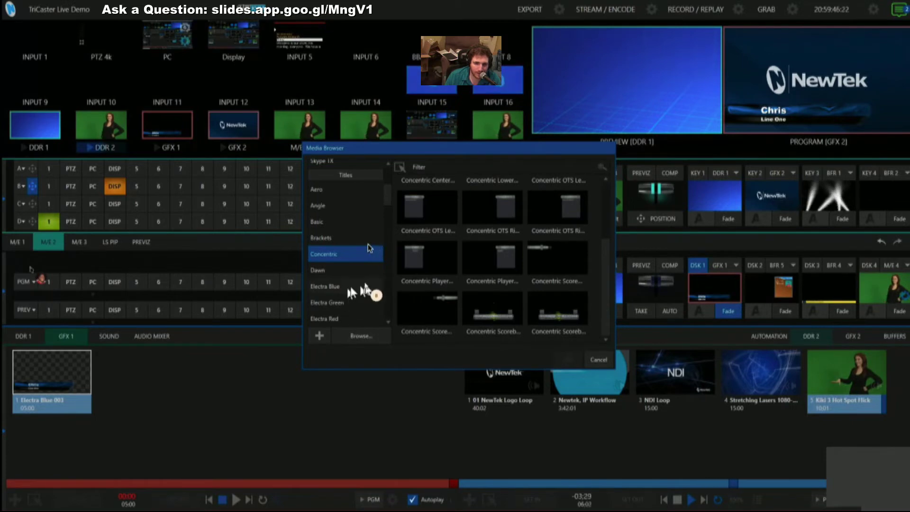
left_click(354, 239)
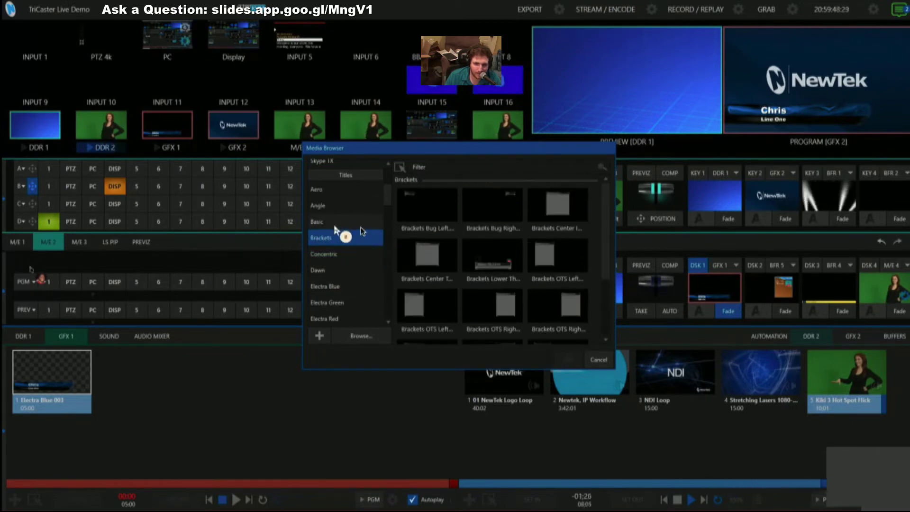
left_click(350, 190)
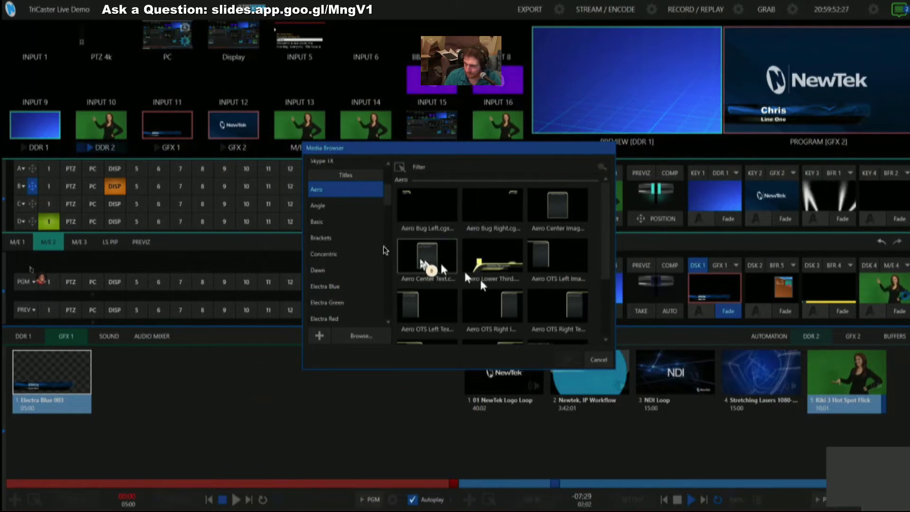
Add the Neptune 001 title from the Neptune set to GFX 1
left_click_drag(387, 222, 387, 238)
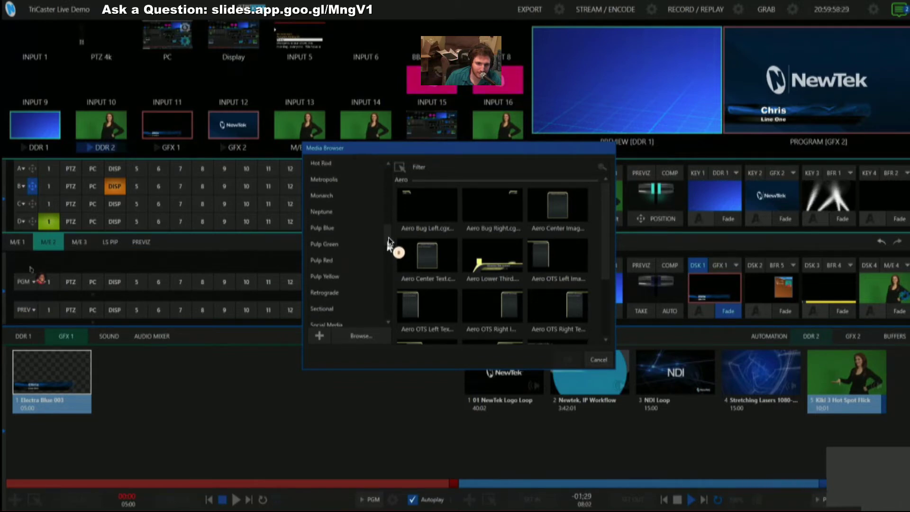
left_click(343, 221)
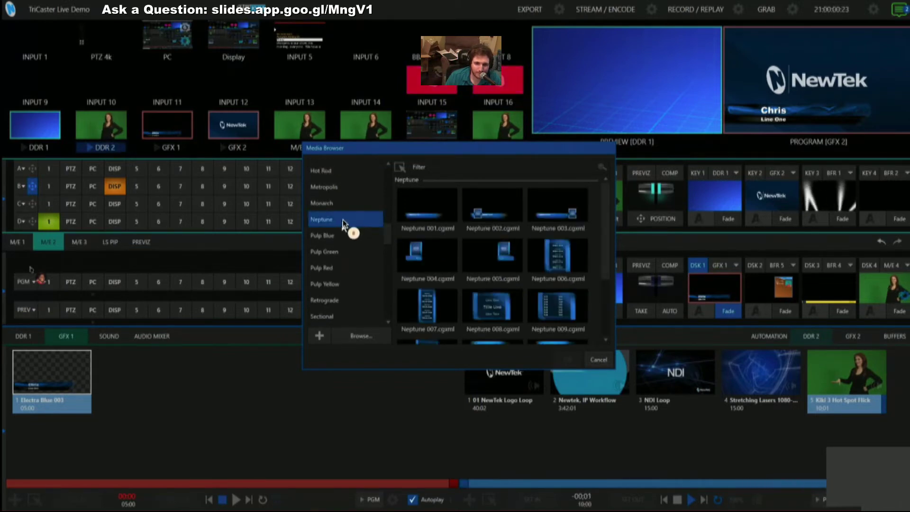
double_click(425, 213)
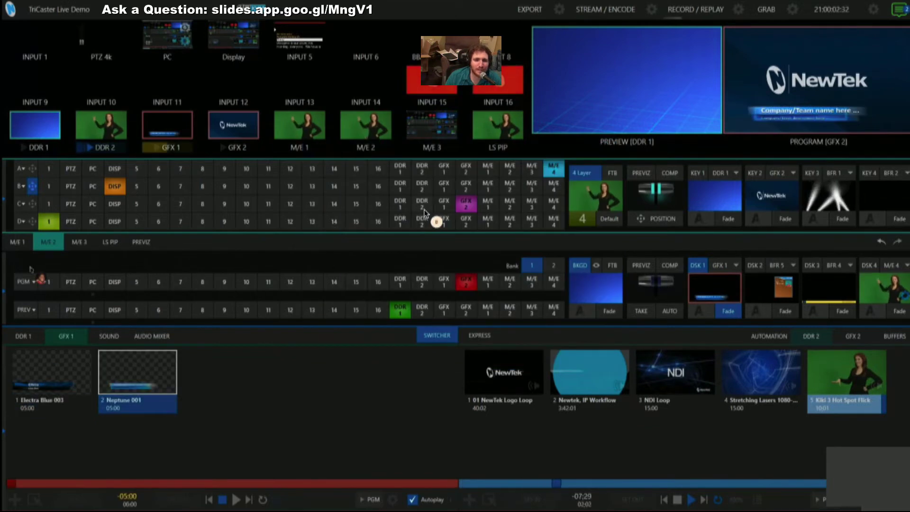
left_click(204, 361)
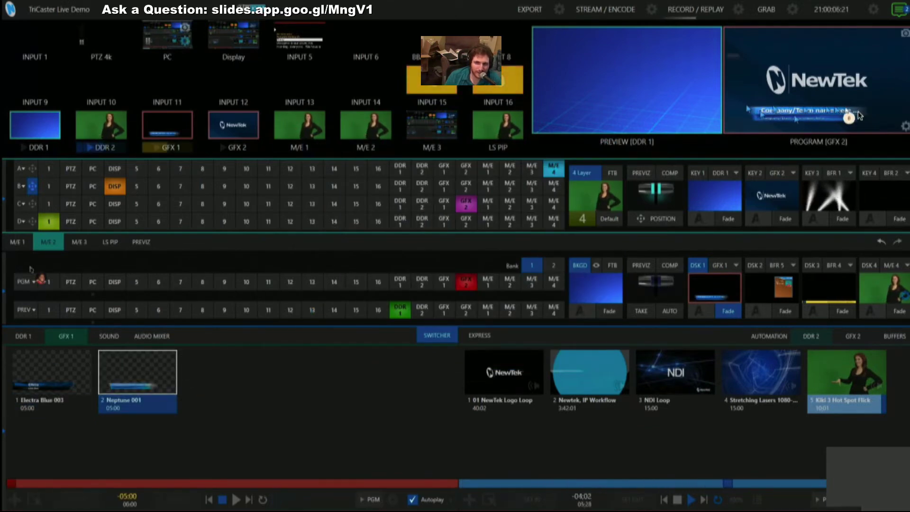
Open the Neptune 001 title for editing and replace its company/team name line with "Oprah Winfrey"
right_click(151, 375)
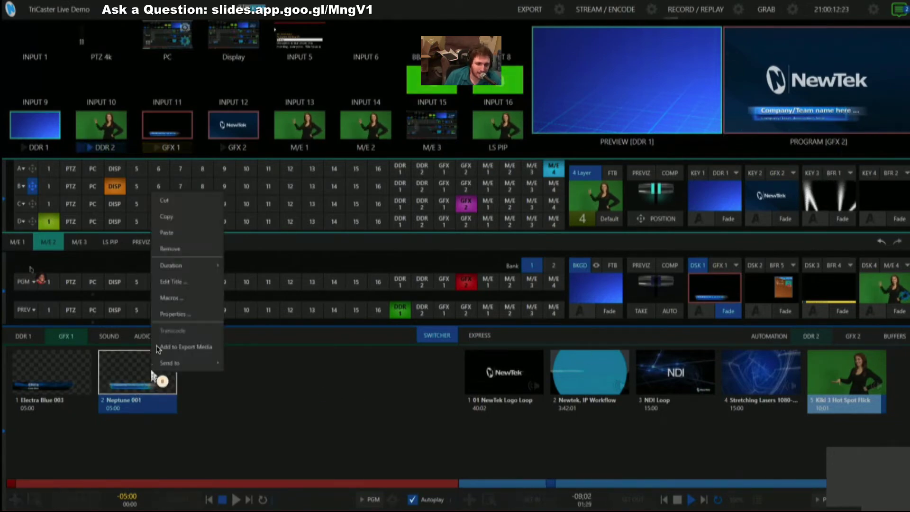
left_click(173, 283)
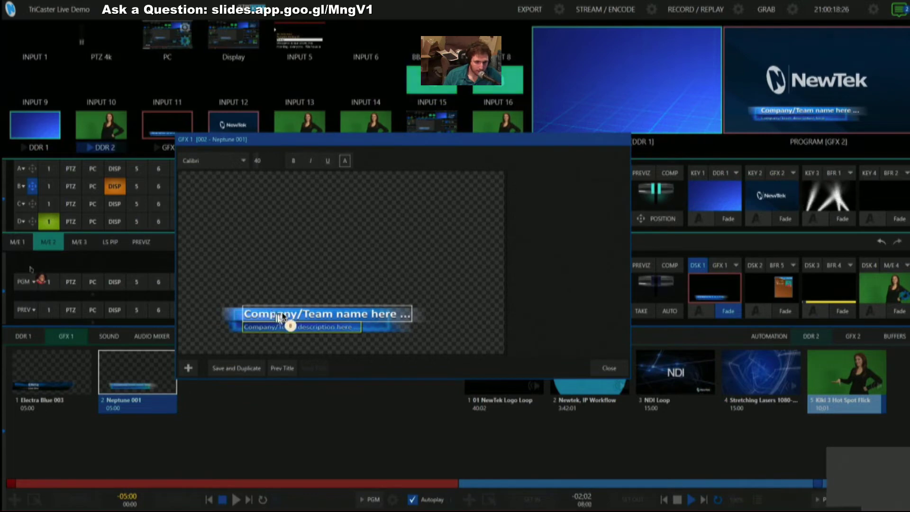
left_click(366, 311)
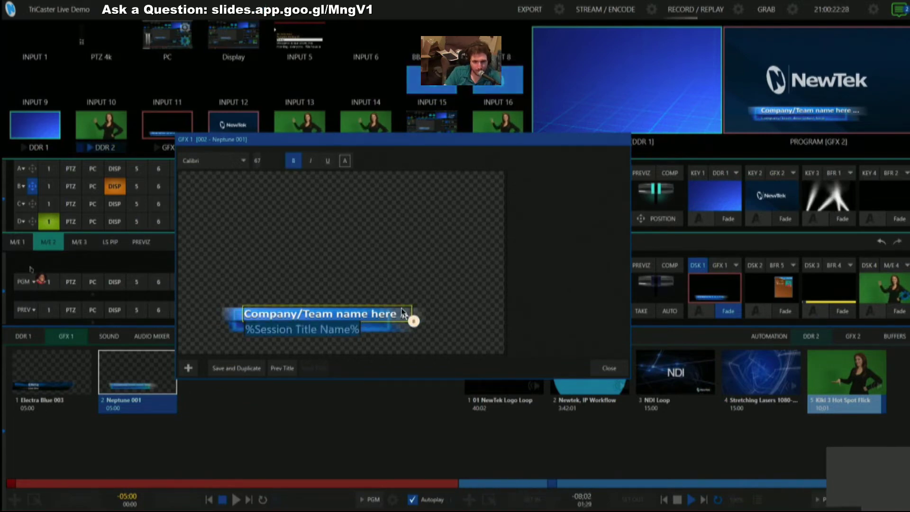
type("Opran Winfrey")
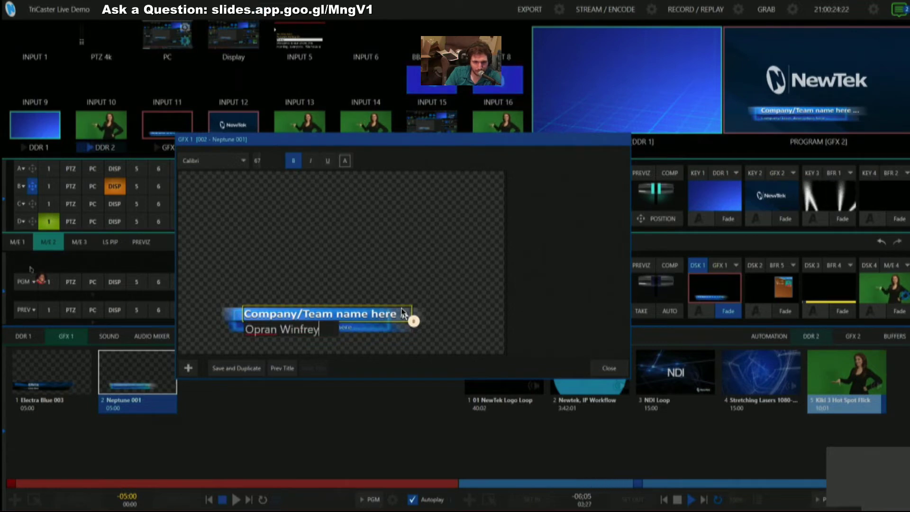
key("BackSpace")
key("BackSpace")
key("BackSpace")
key("BackSpace")
key("BackSpace")
key("BackSpace")
key("BackSpace")
key("BackSpace")
key("BackSpace")
key("BackSpace")
key("BackSpace")
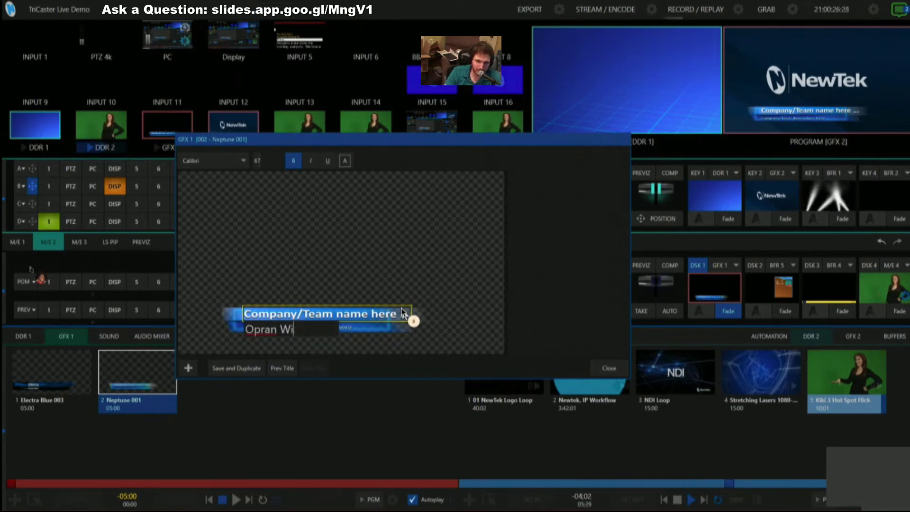
type("rah Winfrey")
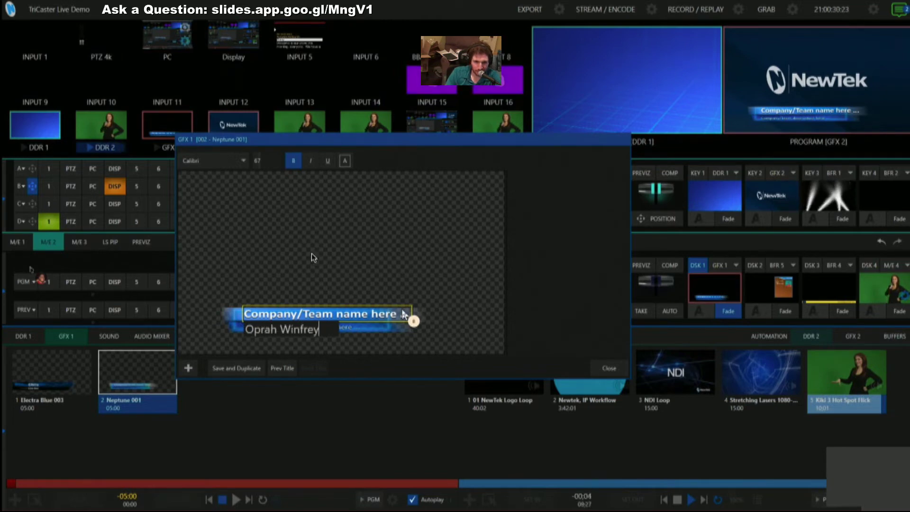
left_click(319, 259)
Replace the description line of the Neptune 001 title with text beginning "Ve"
left_click(265, 327)
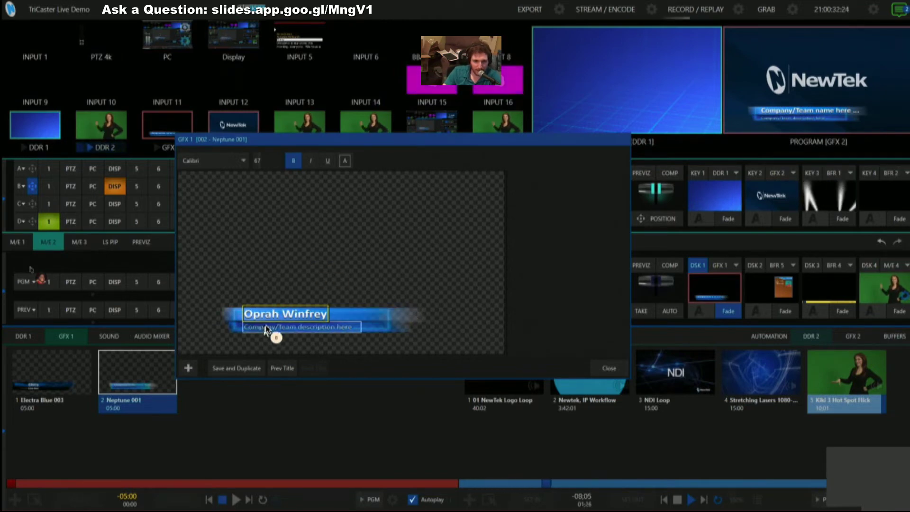
type("Ve")
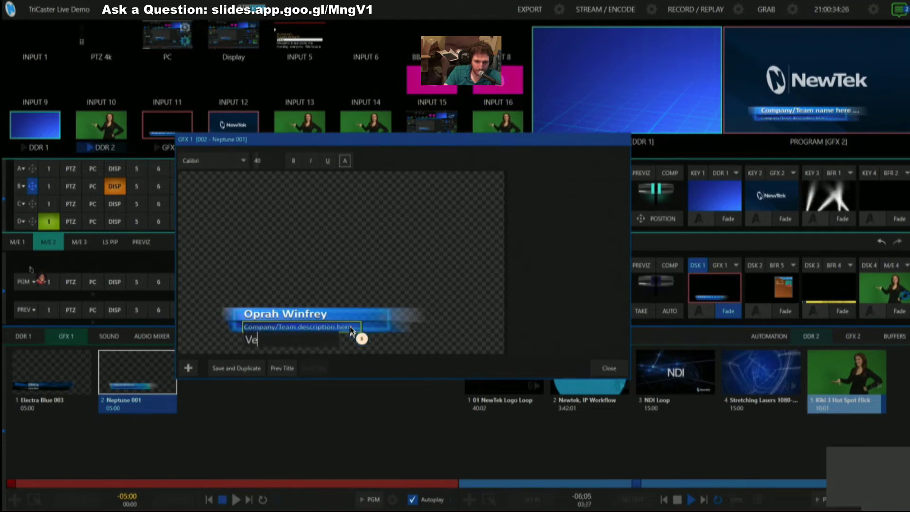
Set the title's description line to Very Cool Person, close the title editor and play the title in GFX 1
type("ry Cool Person")
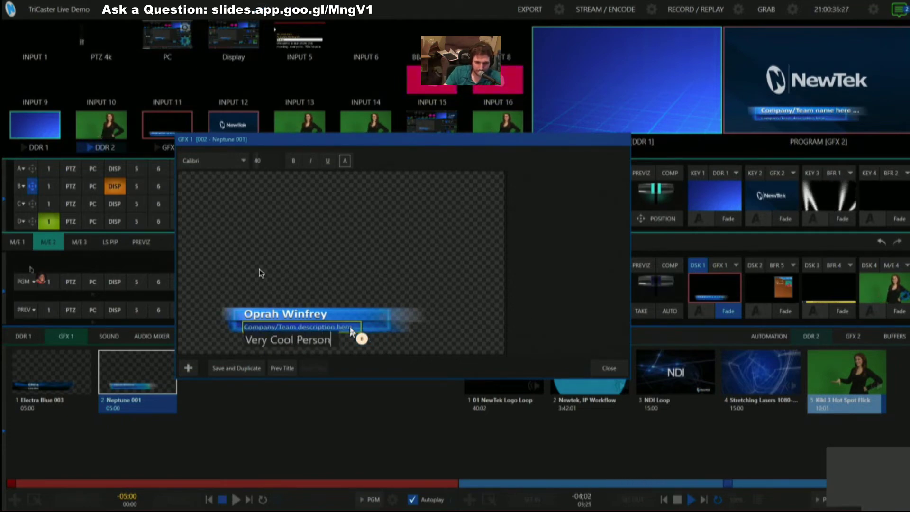
left_click(261, 270)
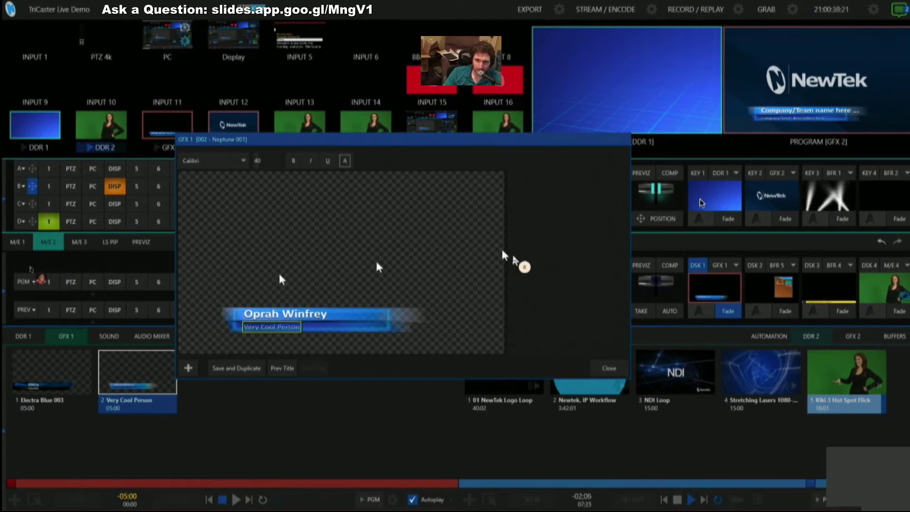
left_click(609, 367)
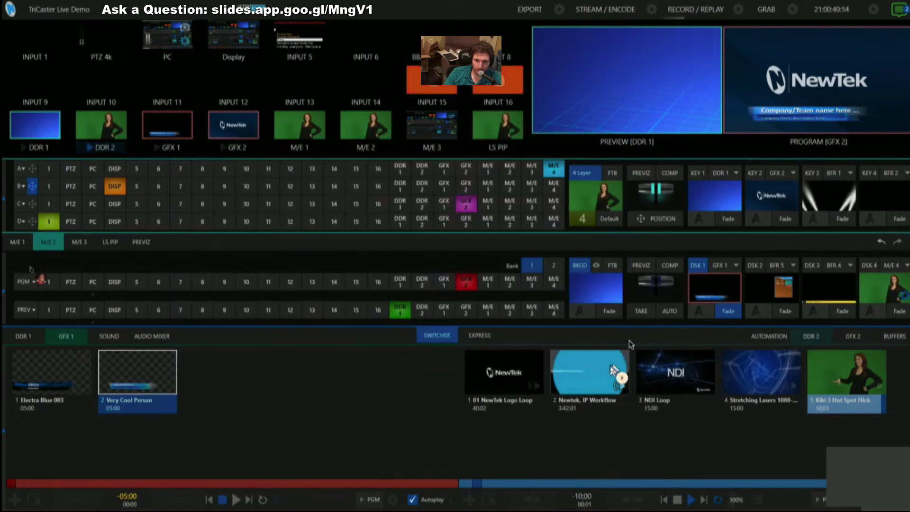
left_click(173, 382)
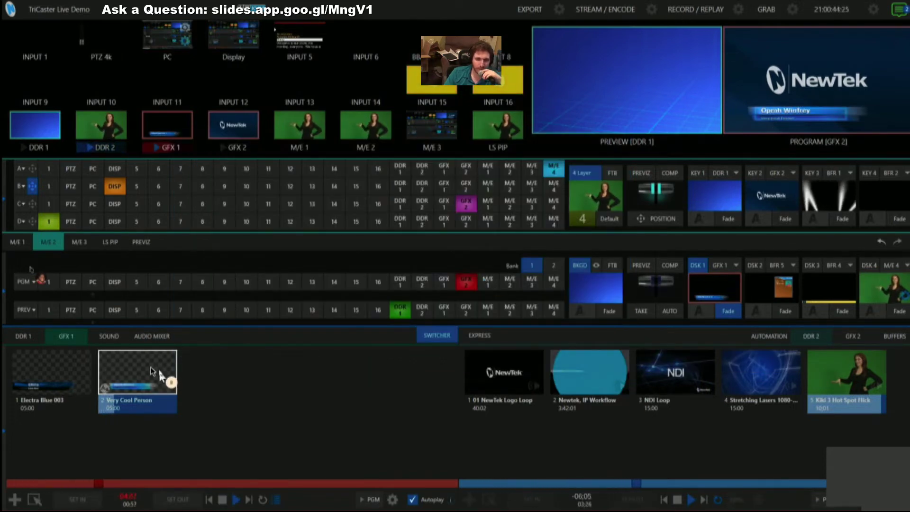
Reopen the Very Cool Person title for editing, save and duplicate it, and set the duplicate's name line to Bob Barker
right_click(149, 374)
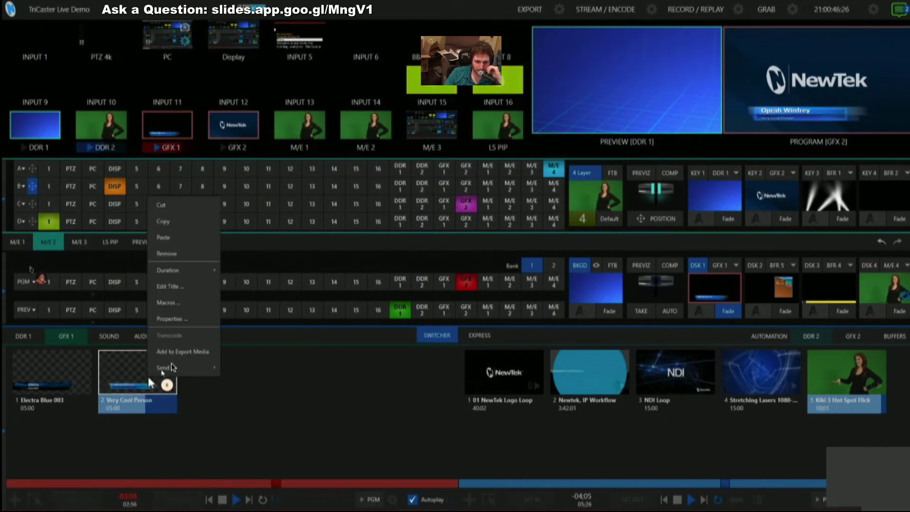
left_click(173, 289)
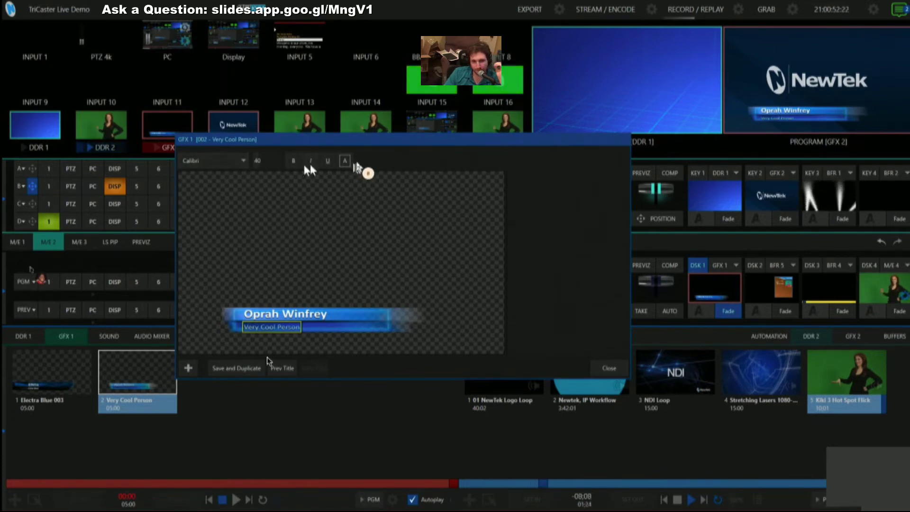
left_click(240, 369)
left_click(281, 315)
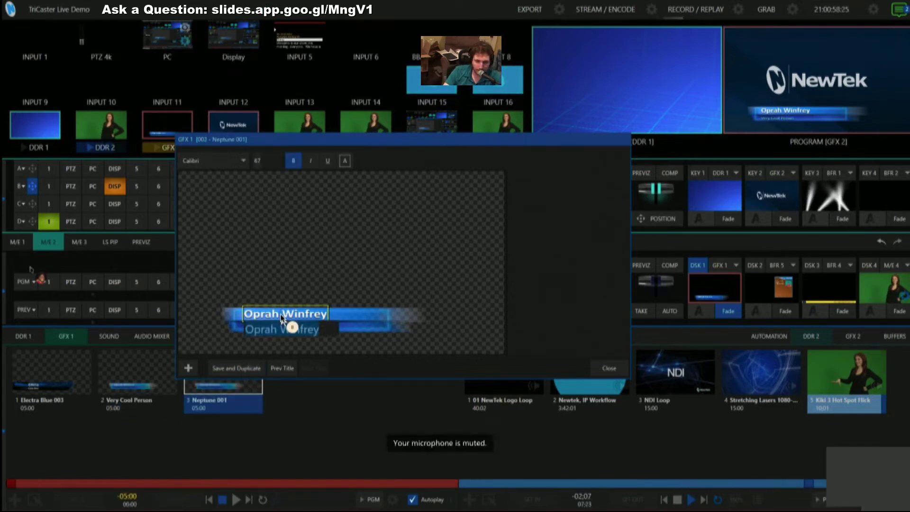
type("Bob Bar")
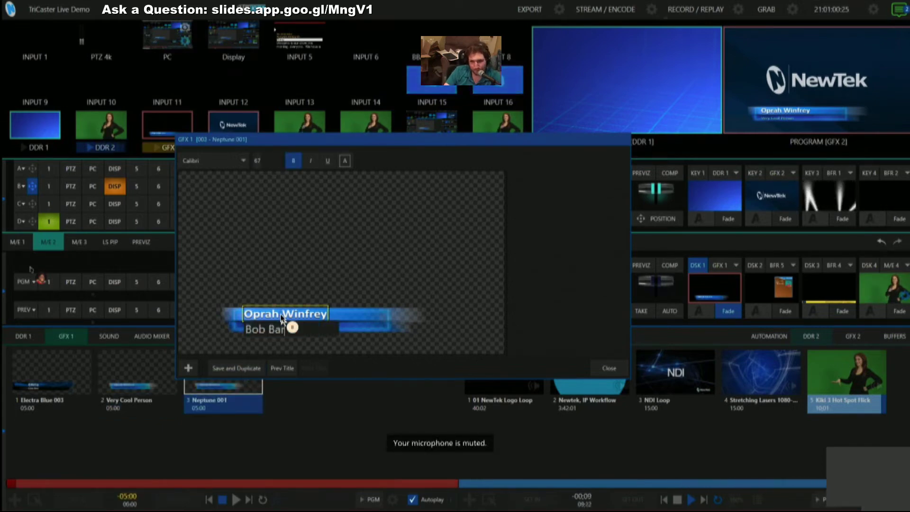
type("ker")
key("Return")
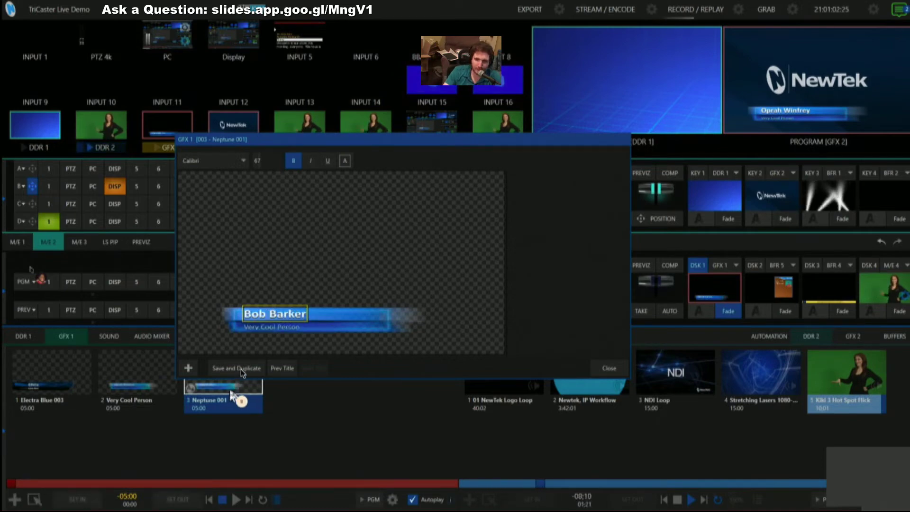
Go to the previous title in the editor and return to the duplicated one
left_click(287, 369)
left_click(313, 368)
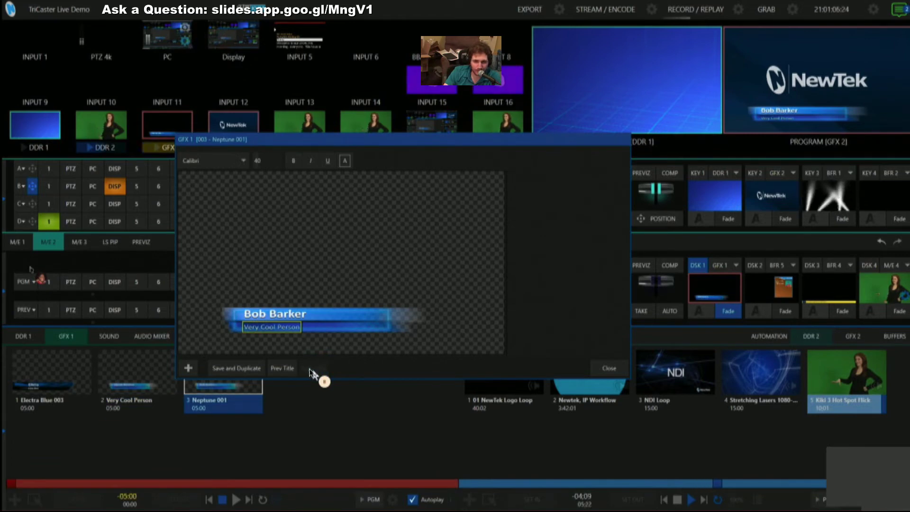
left_click(216, 369)
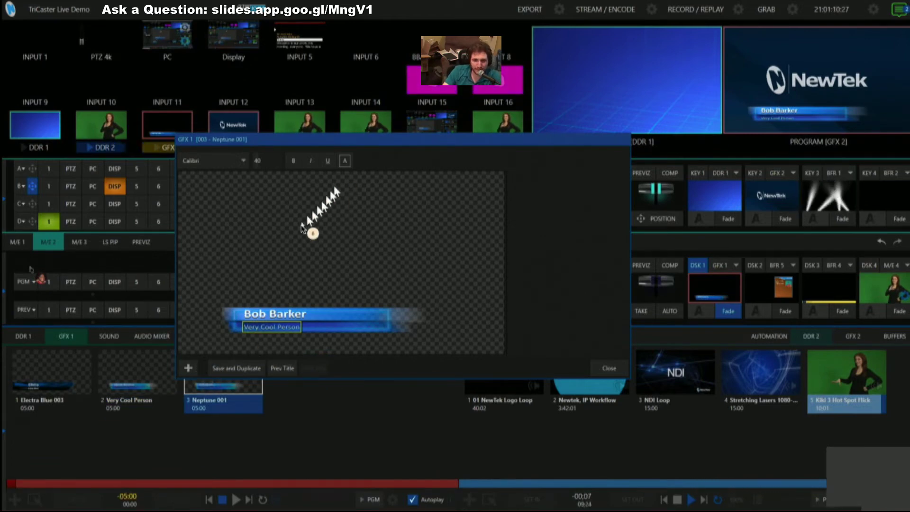
Replace the third title's name line with the %Time% variable, then go to the previous title and return
left_click(292, 314)
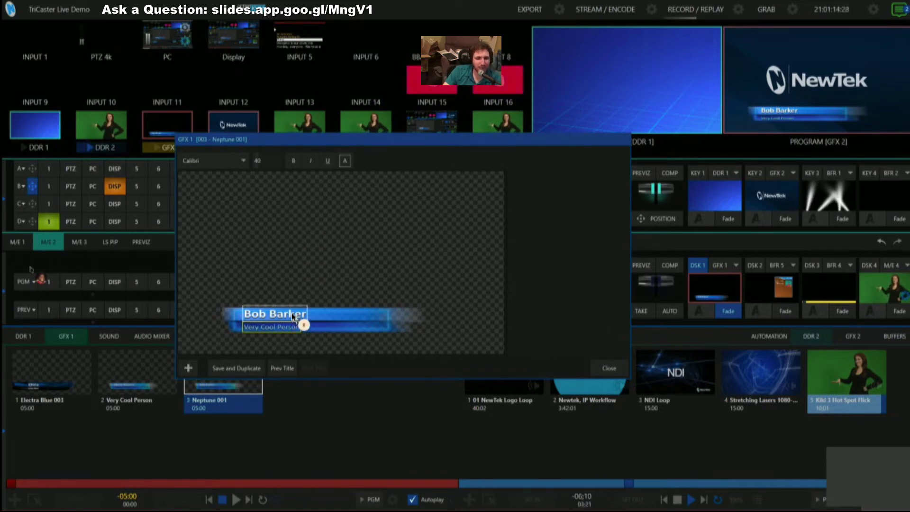
key("ctrl+c")
key("ctrl+v")
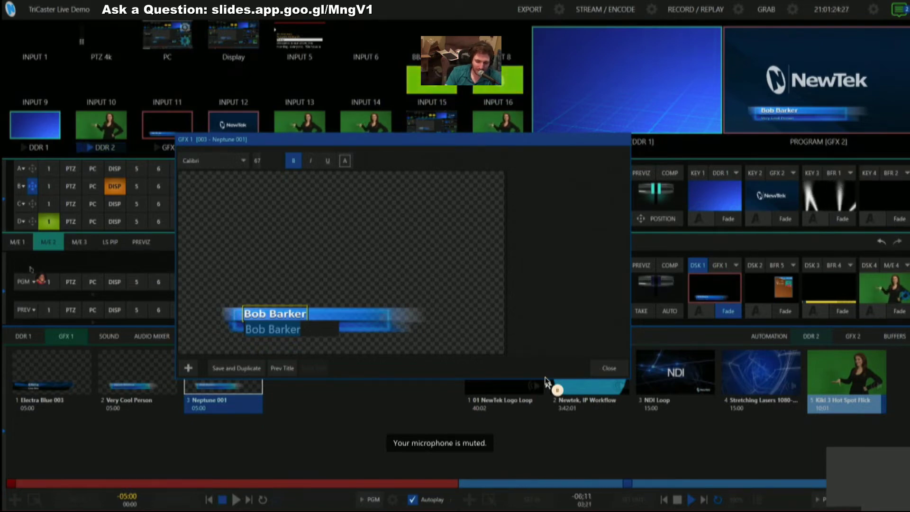
type("%")
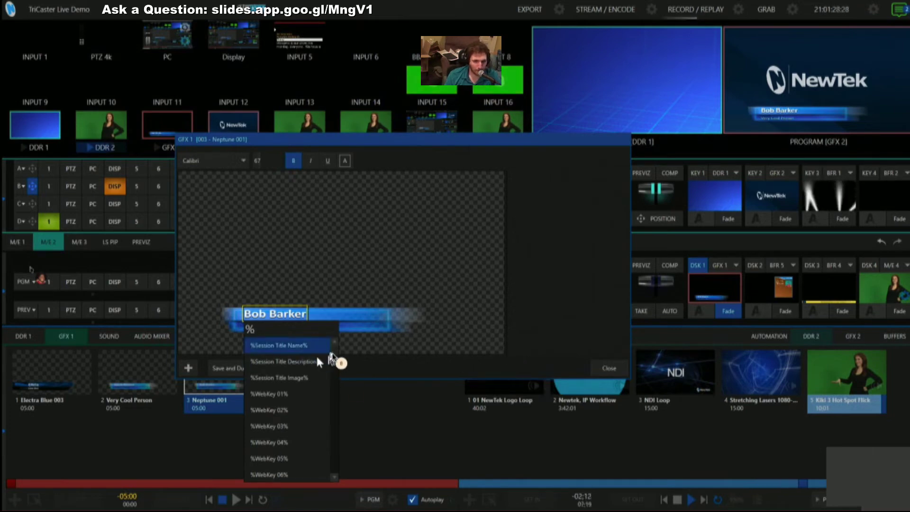
left_click_drag(333, 354, 326, 457)
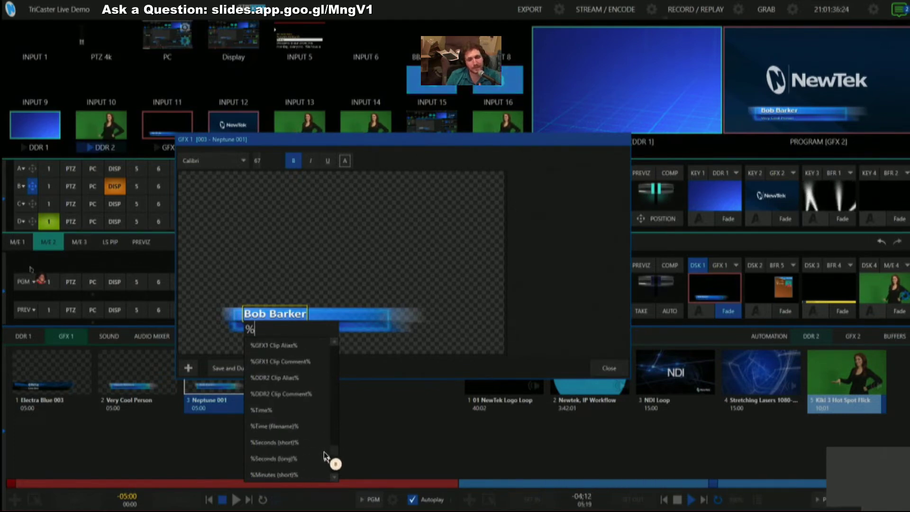
left_click(287, 410)
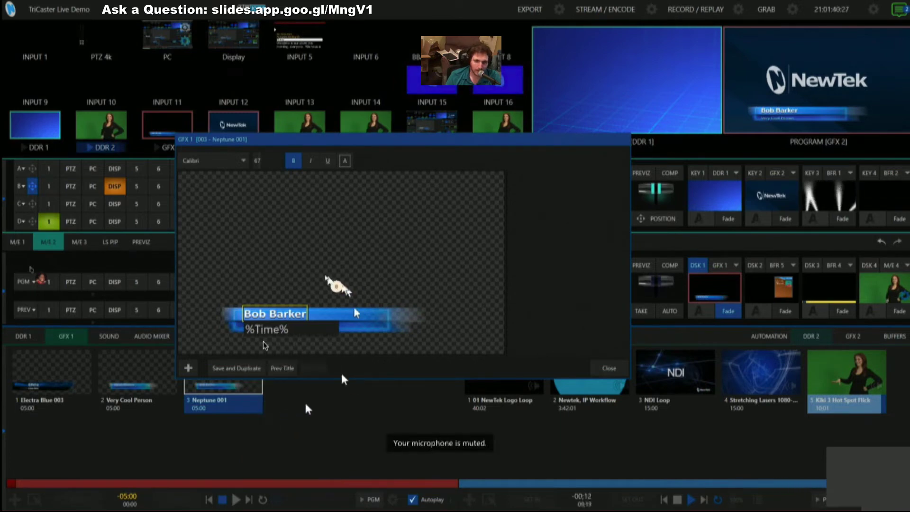
left_click(310, 283)
left_click(284, 368)
left_click(314, 368)
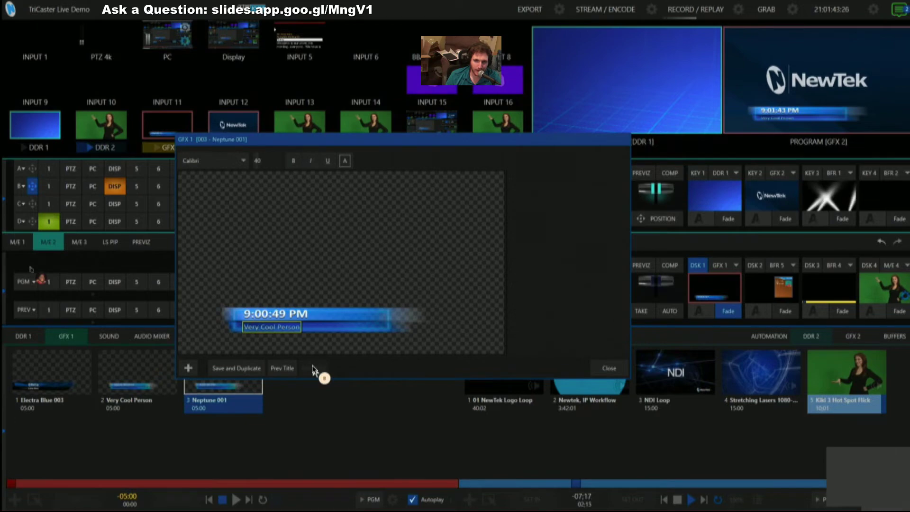
Set the third title's name line to the %DDR2 Clip Alias% variable and close the title editor
left_click(281, 315)
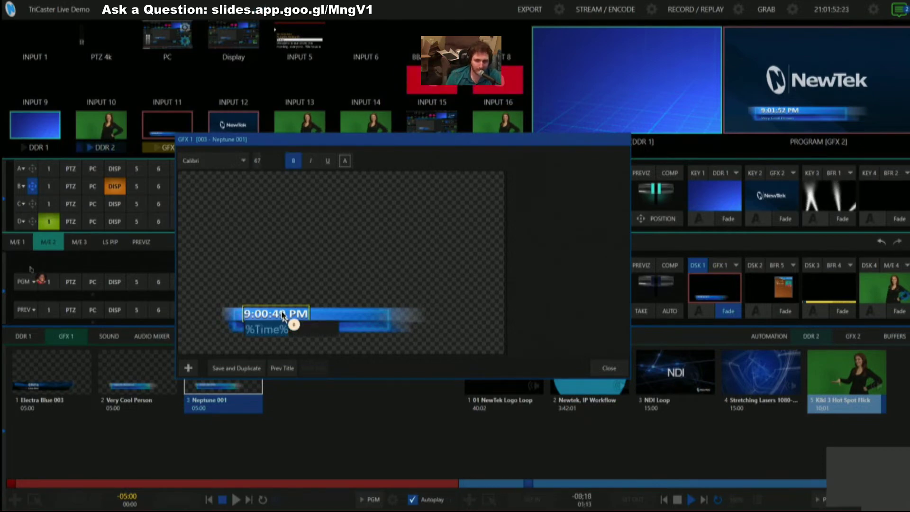
type("%")
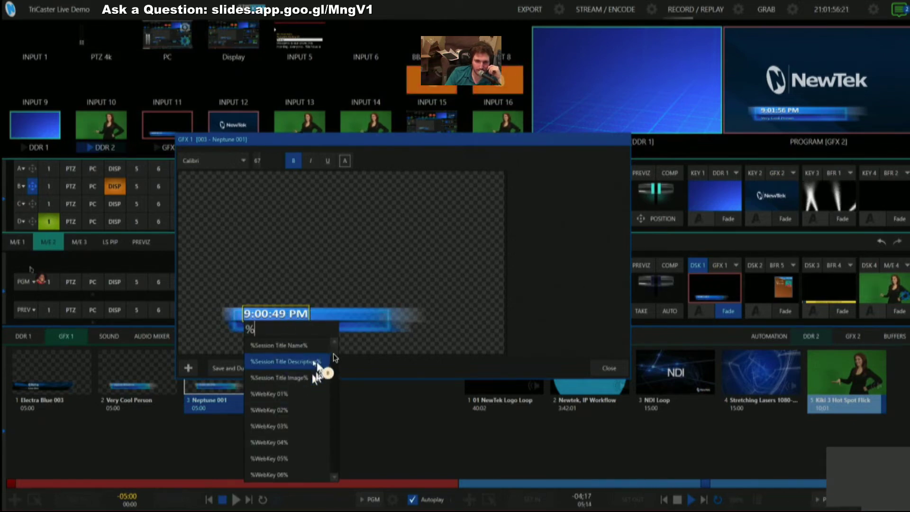
scroll(335, 355, "down", 3)
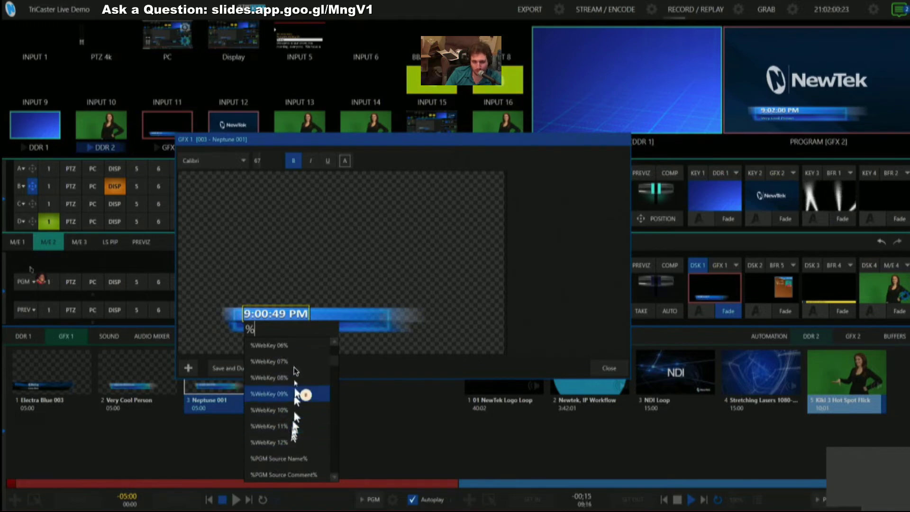
scroll(334, 372, "down", 2)
scroll(334, 374, "down", 2)
scroll(331, 379, "up", 1)
scroll(332, 373, "up", 1)
left_click_drag(332, 369, 397, 423)
type("ddr")
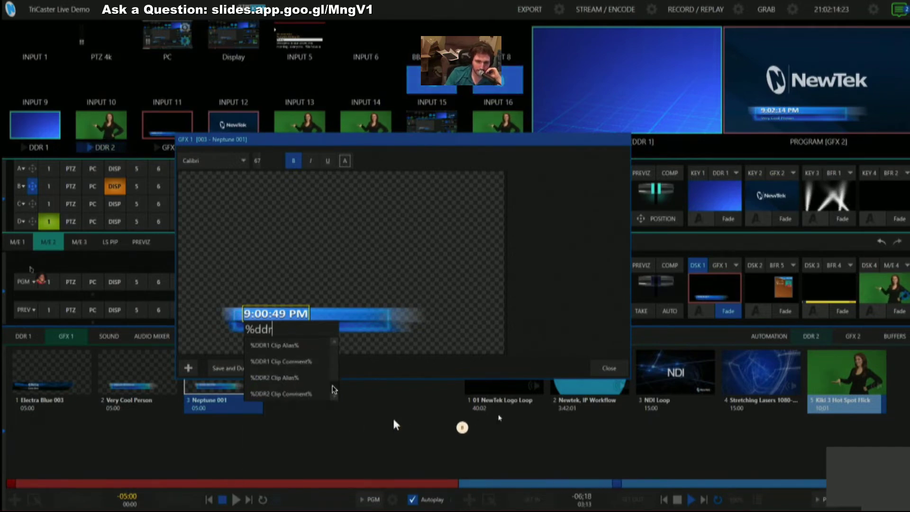
left_click(297, 377)
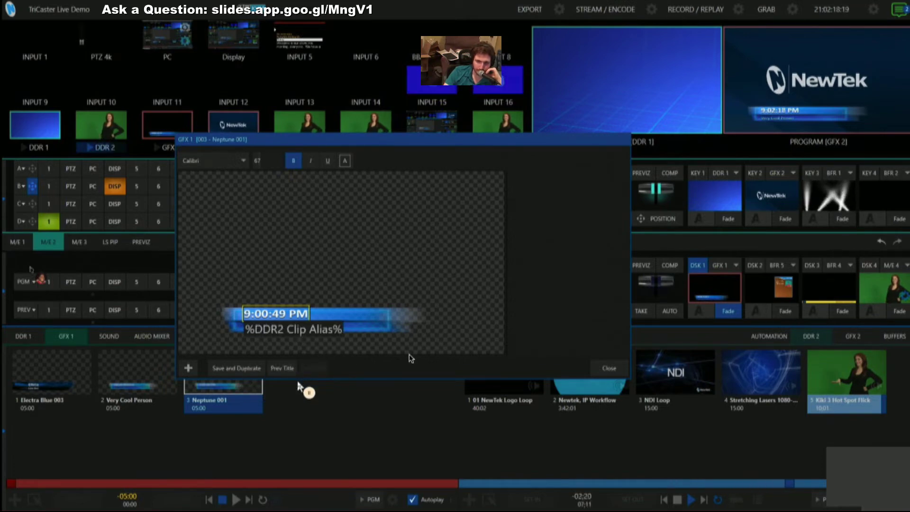
left_click(598, 369)
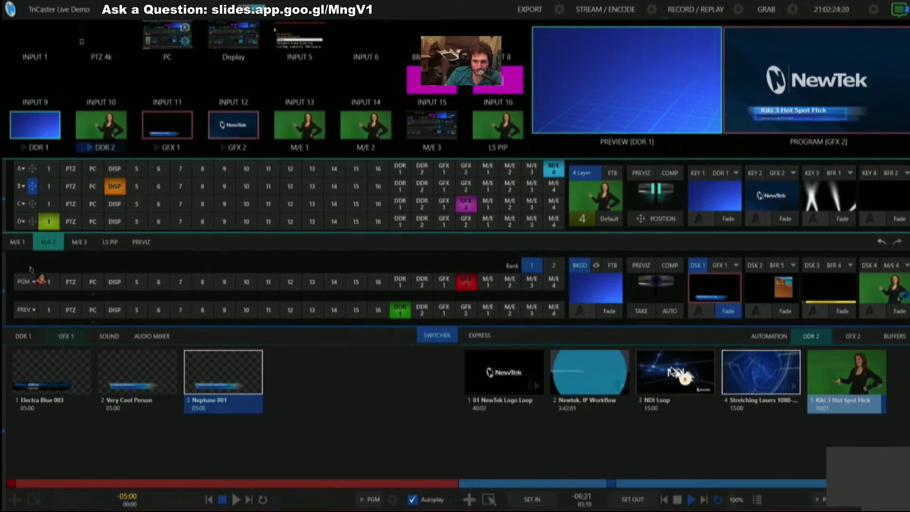
Switch DDR 2 to the NDI Loop clip and next to Stretching Lasers to test the linked title text
left_click(673, 365)
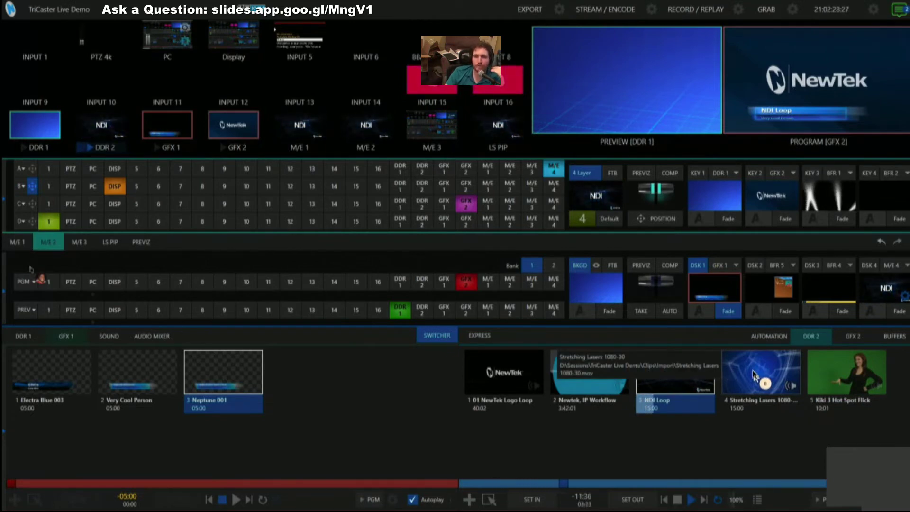
left_click(753, 374)
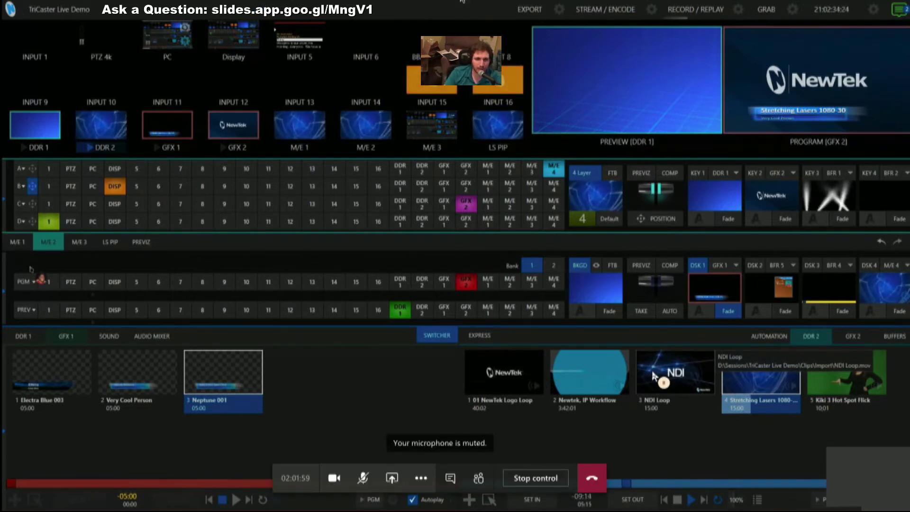
Look through the Sound, Audio Mixer, GFX 2 and DDR 2 modules and bring up the Buffers
mouse_move(119, 46)
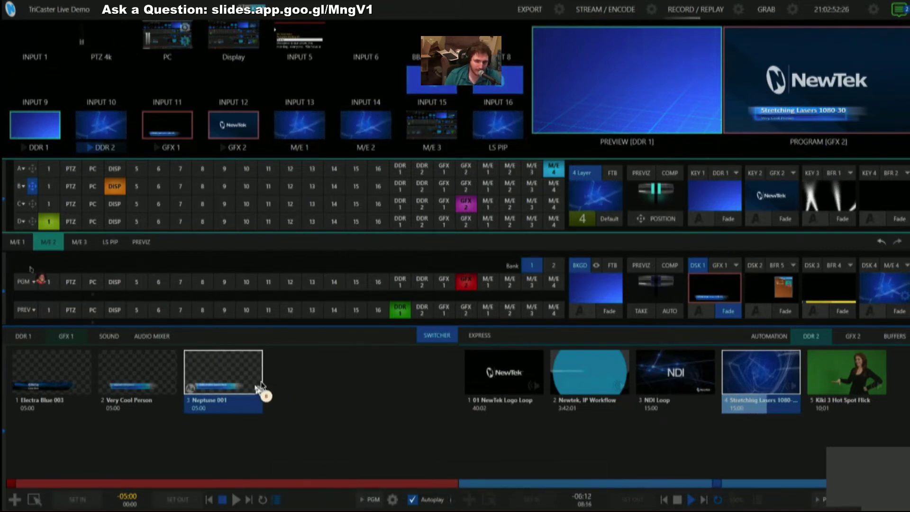
left_click(109, 336)
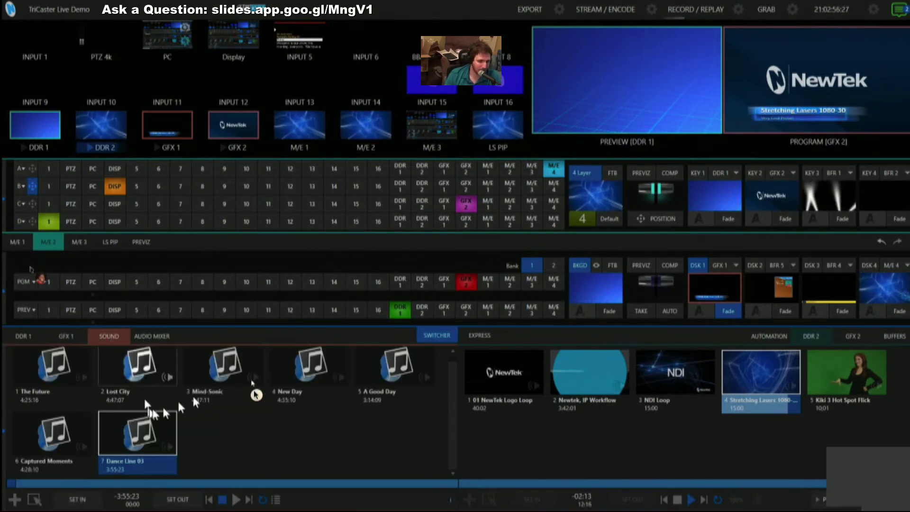
left_click(164, 338)
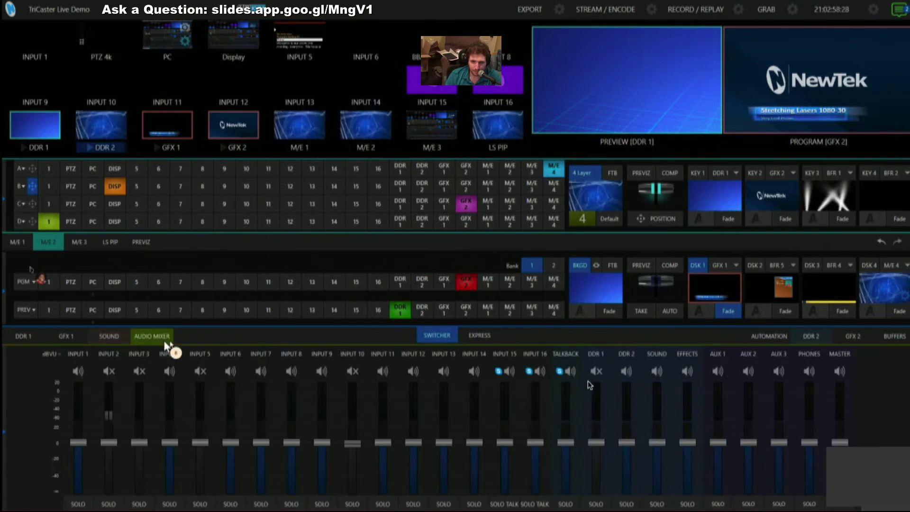
left_click(852, 337)
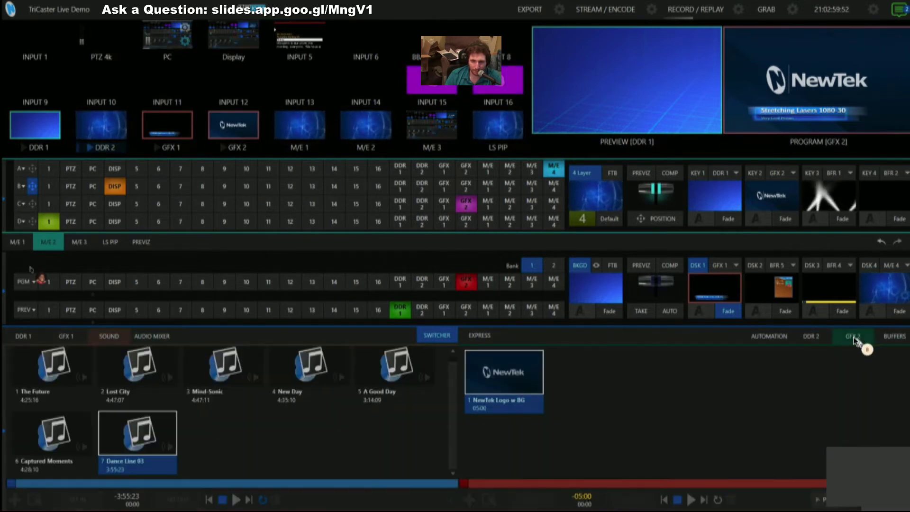
left_click(823, 339)
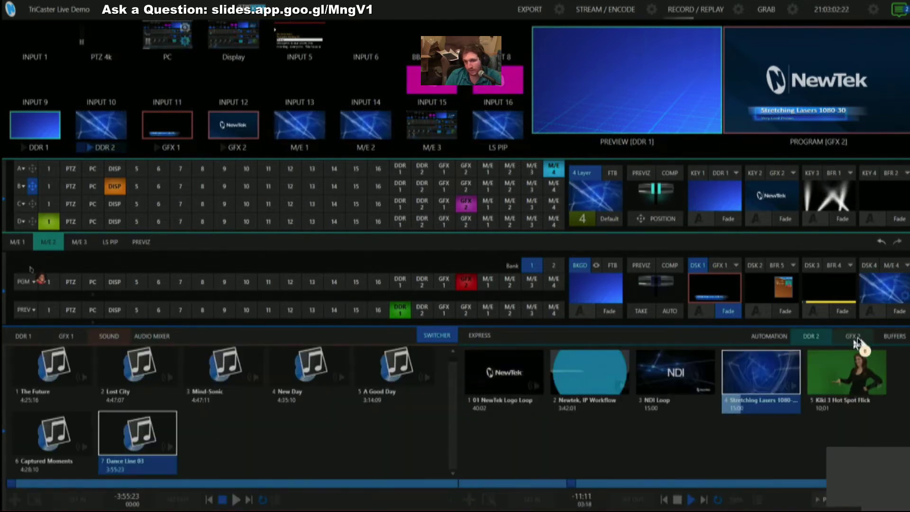
left_click(893, 337)
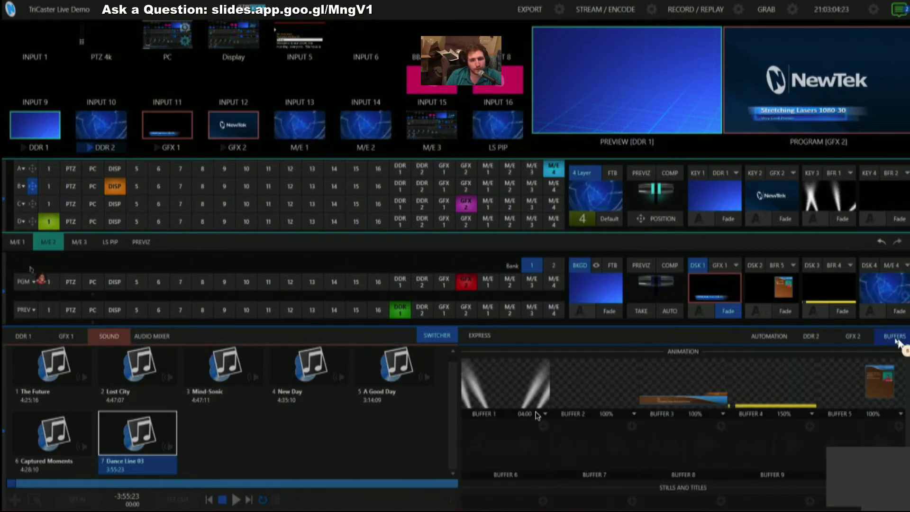
Switch the source rows to bank 2 and put Buffer 1 on program
mouse_move(522, 391)
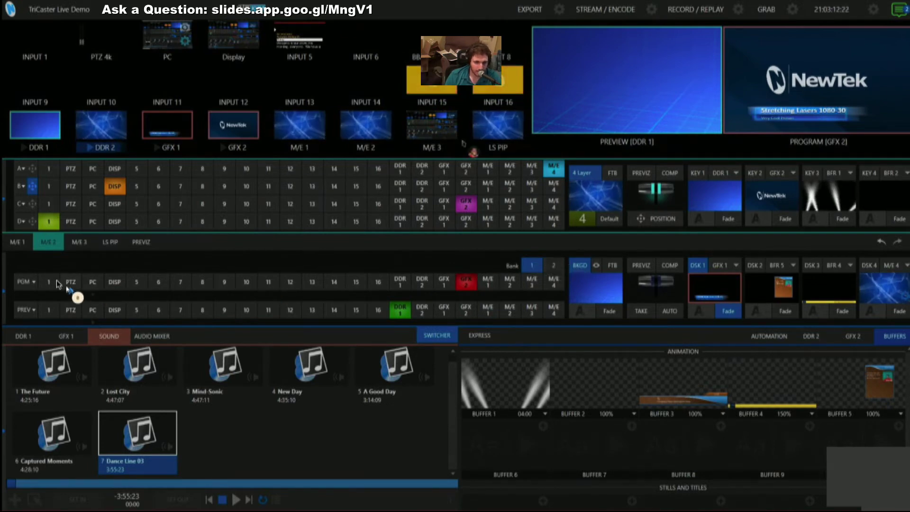
left_click(552, 268)
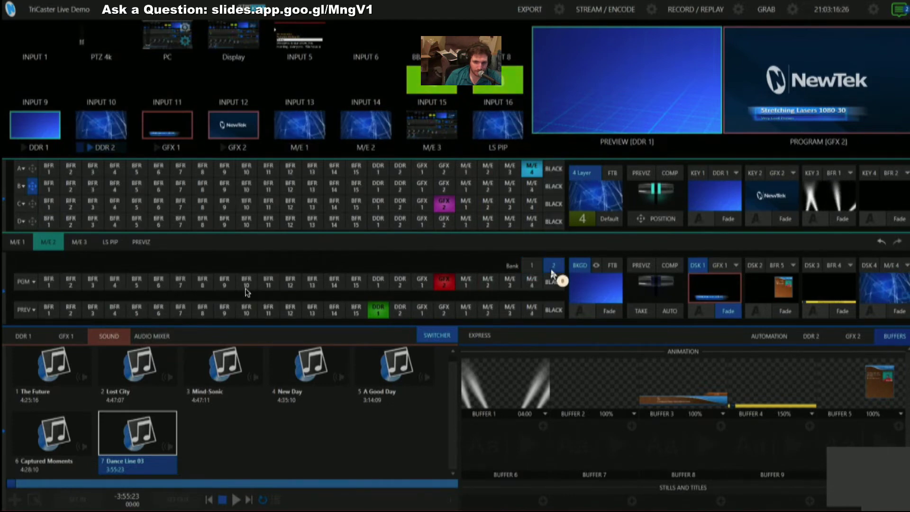
left_click(50, 281)
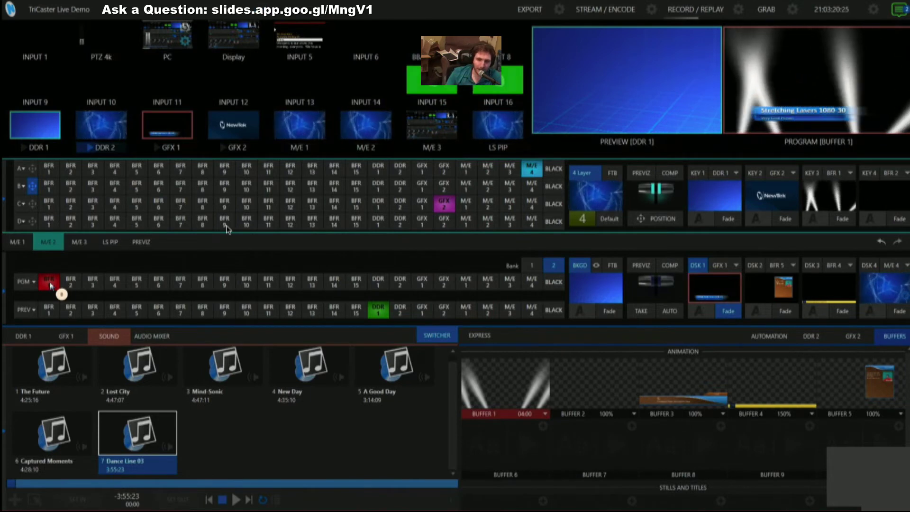
Load the Pink Drift.animbuf animation from the Light Effects group into Buffer 1
left_click(543, 366)
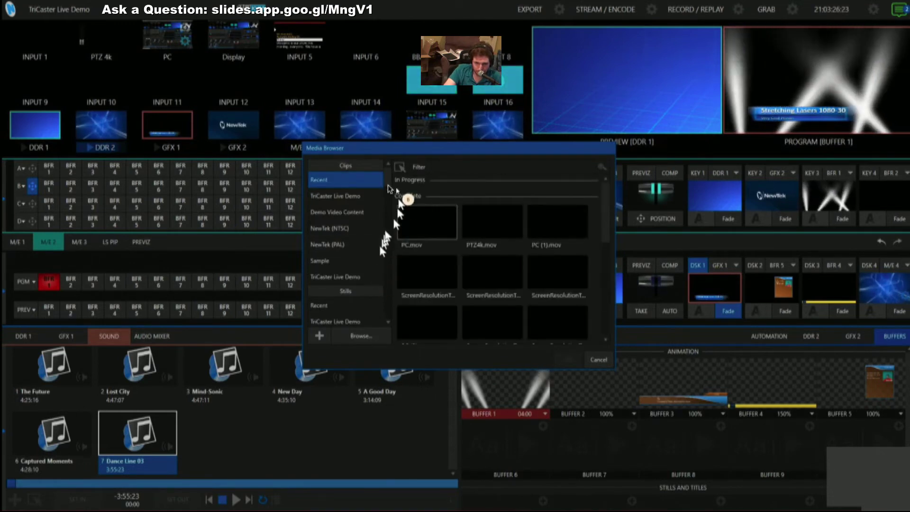
scroll(386, 195, "down", 10)
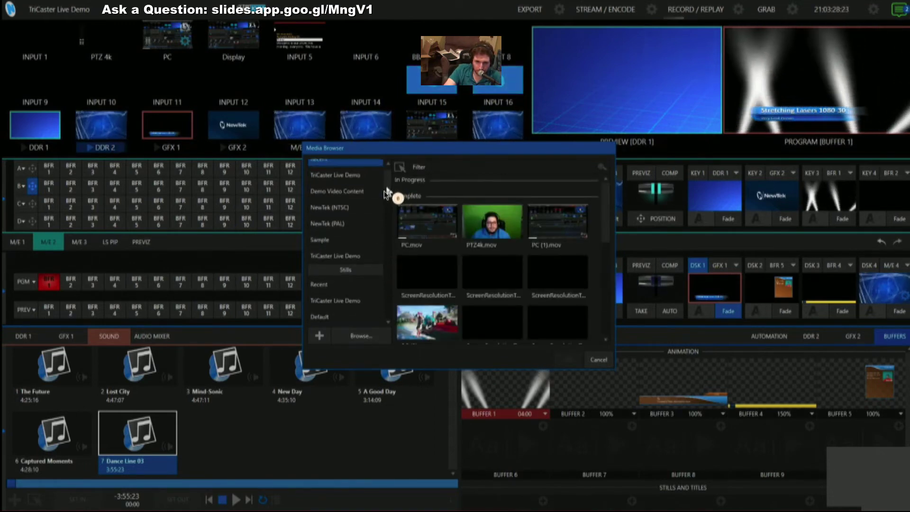
scroll(382, 290, "down", 6)
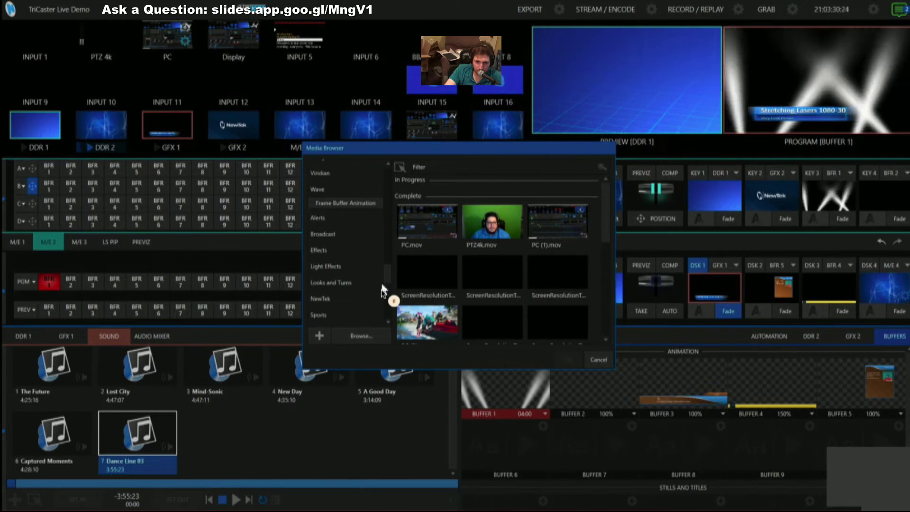
scroll(361, 260, "up", 7)
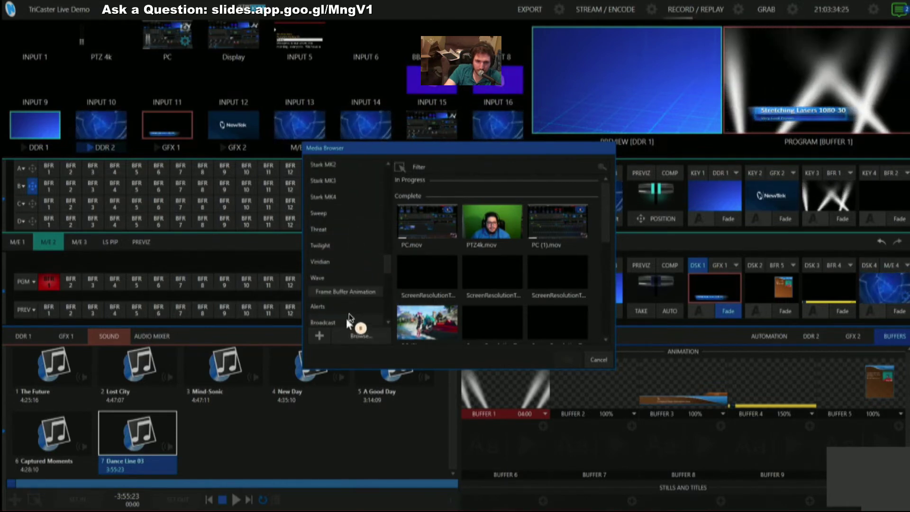
scroll(349, 314, "down", 7)
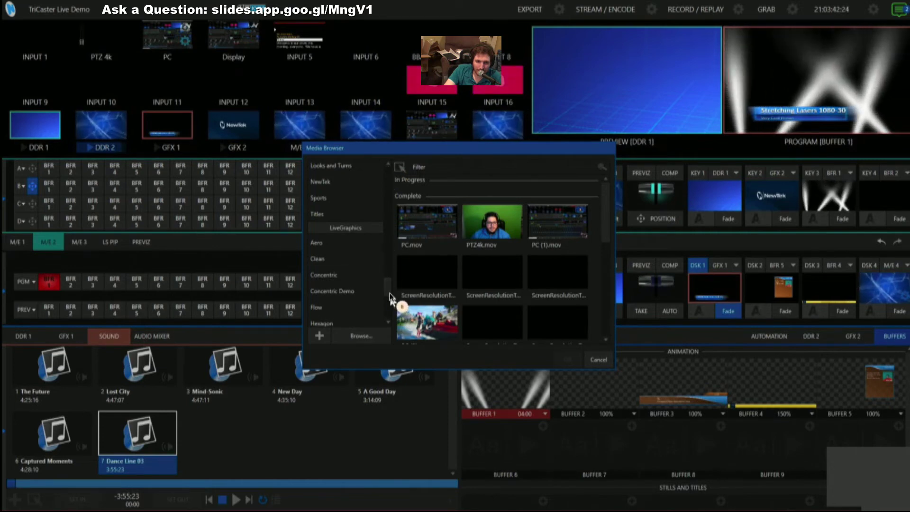
scroll(390, 296, "up", 1)
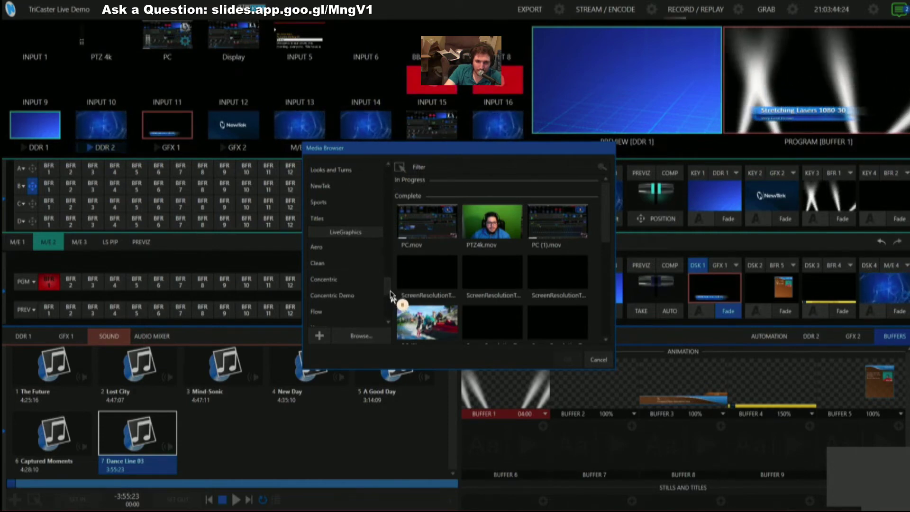
scroll(391, 296, "up", 3)
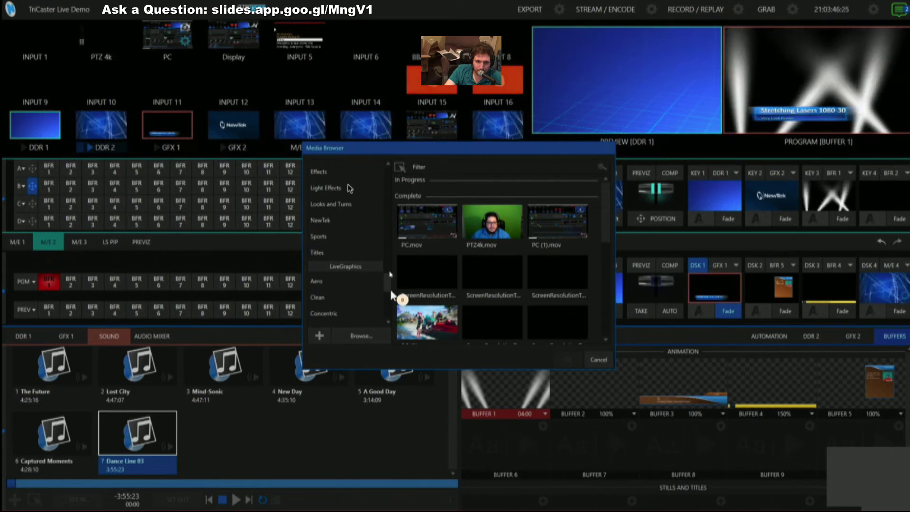
left_click(345, 188)
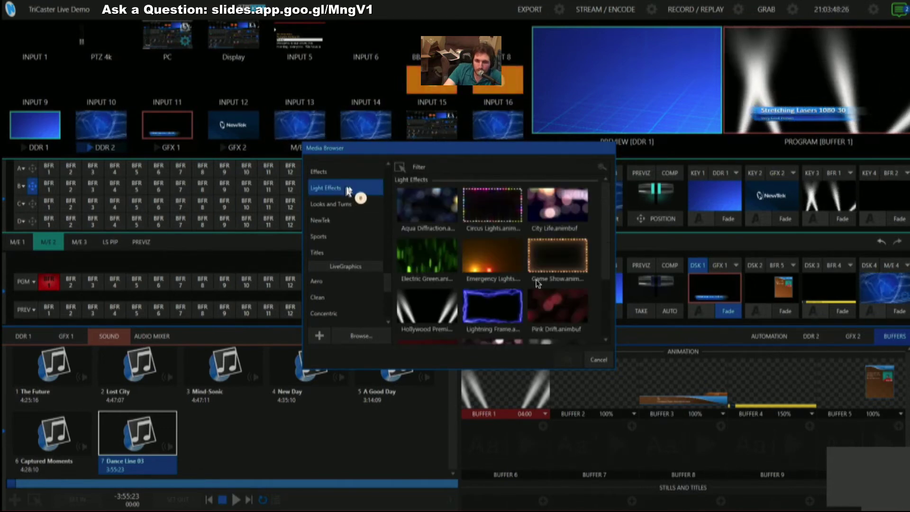
left_click(557, 305)
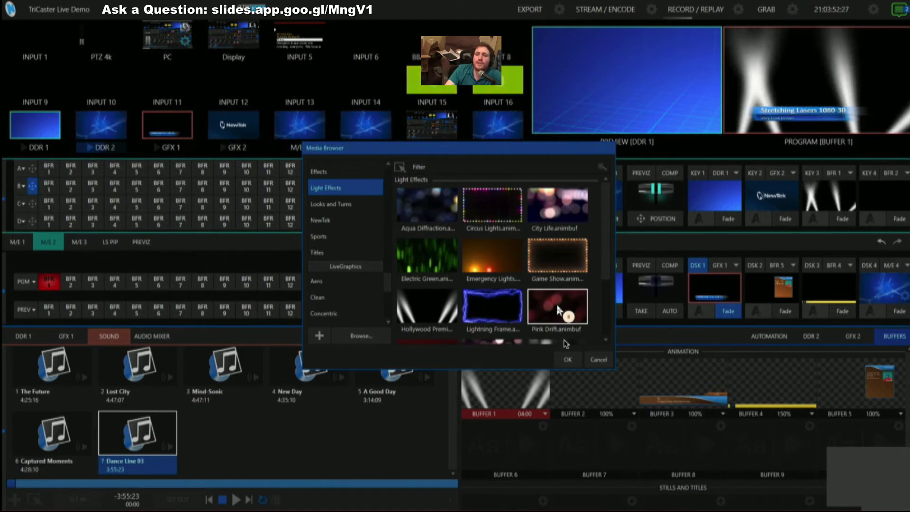
left_click(567, 359)
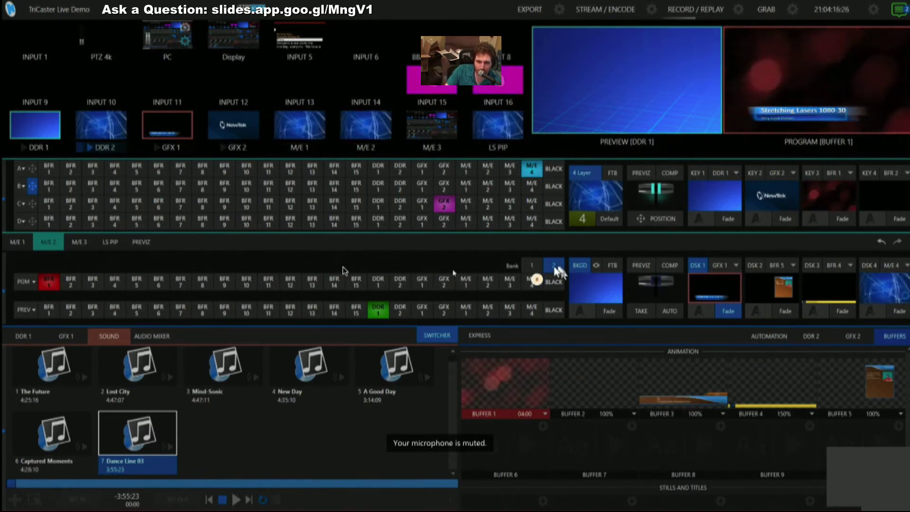
Put Buffer 3 on program and fade the DSK 1 title off the output
left_click(94, 282)
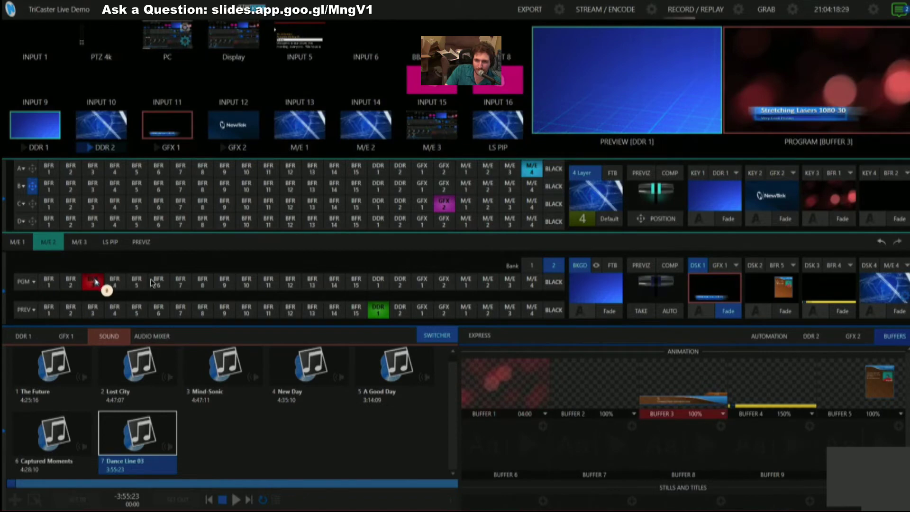
left_click(732, 316)
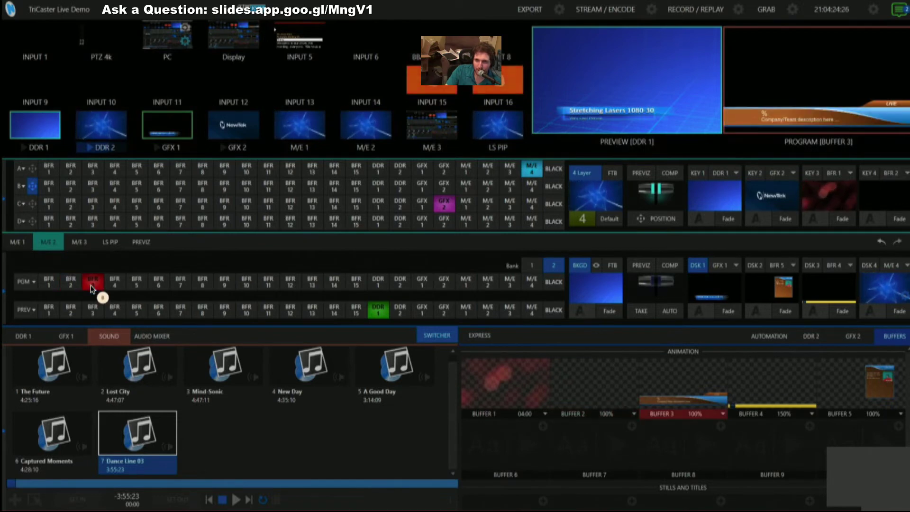
mouse_move(775, 386)
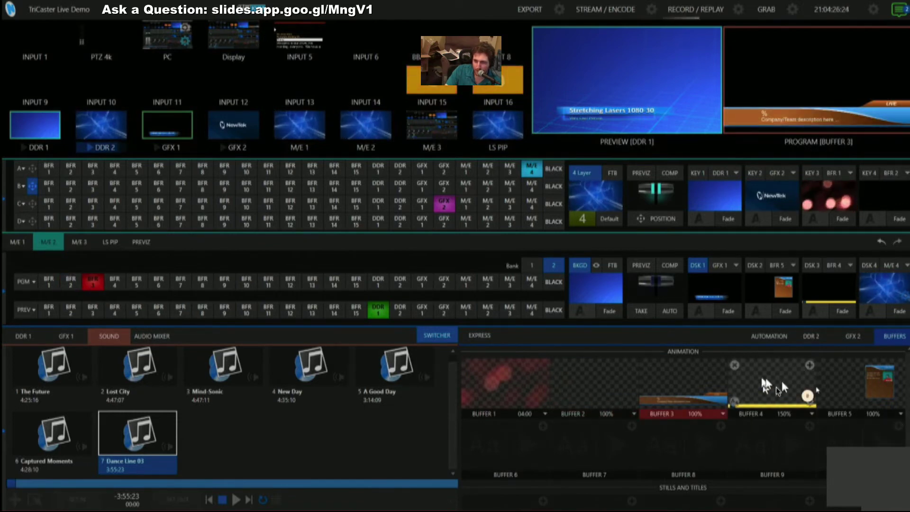
Switch the program row to the Buffer 4 ticker animation
left_click(119, 283)
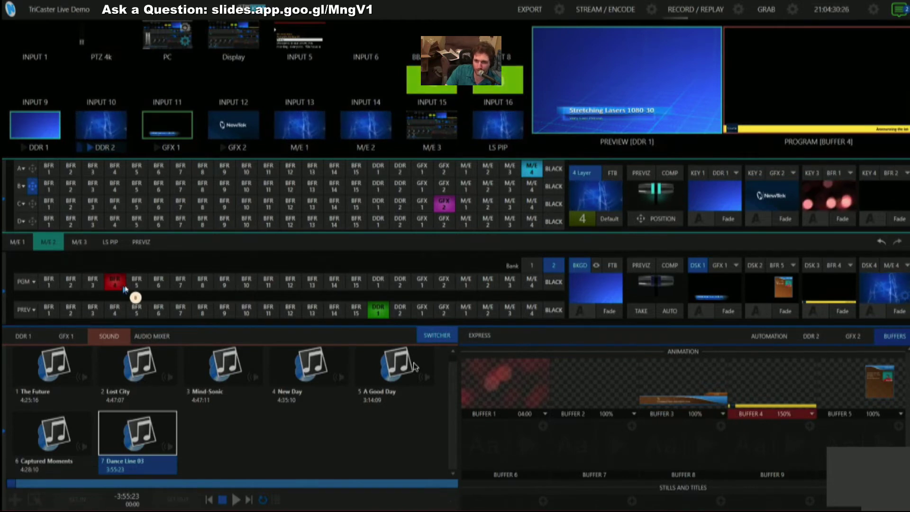
scroll(415, 367, "up", 1)
mouse_move(771, 403)
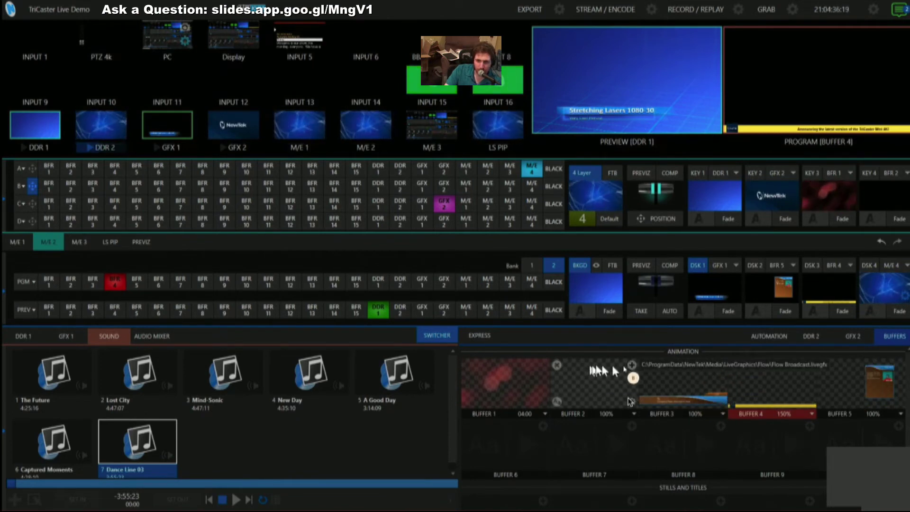
Open the media browser for Buffer 7, look over the available animation groups, and cancel without loading anything
left_click(636, 432)
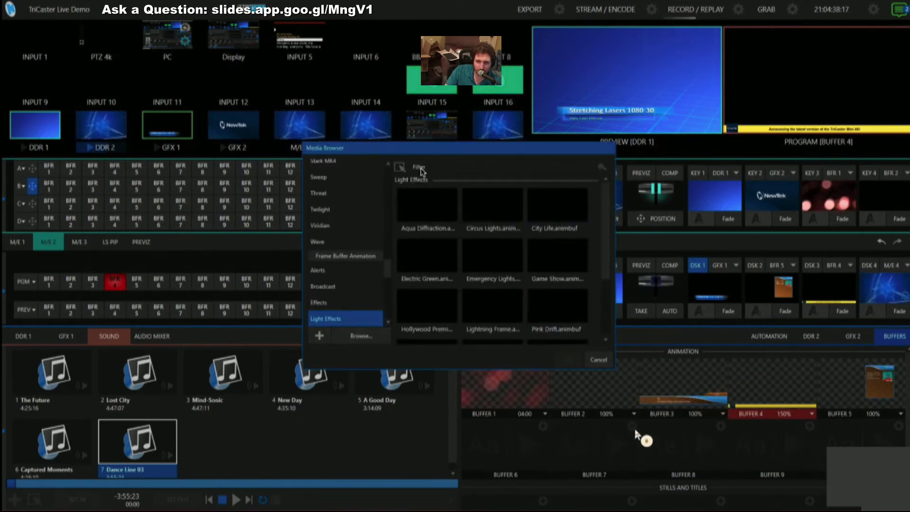
left_click(371, 337)
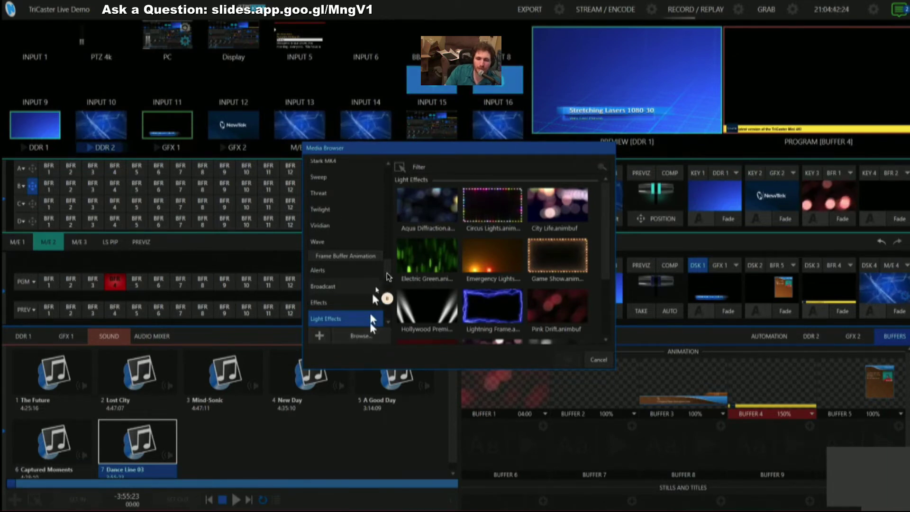
left_click(596, 359)
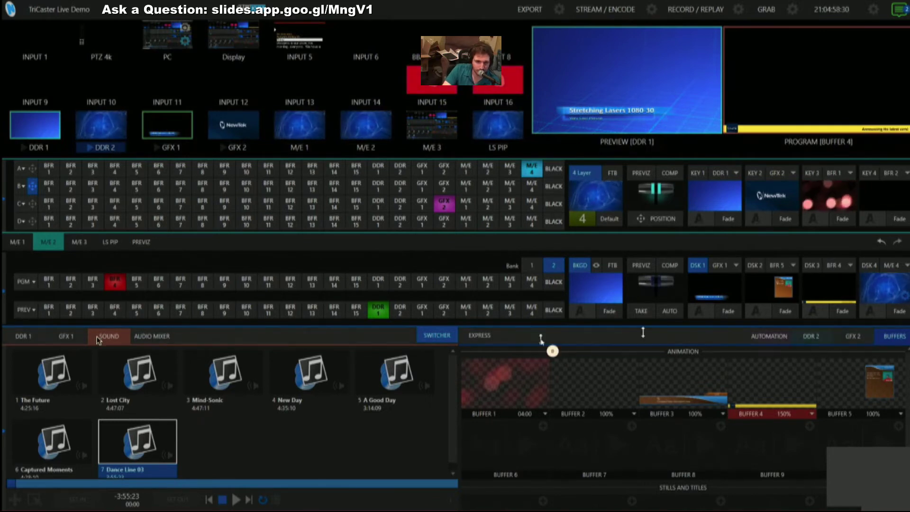
Bring up the audio mixer, open the settings for Input 1, and examine the pan controls of channels 1 and 2
left_click(148, 338)
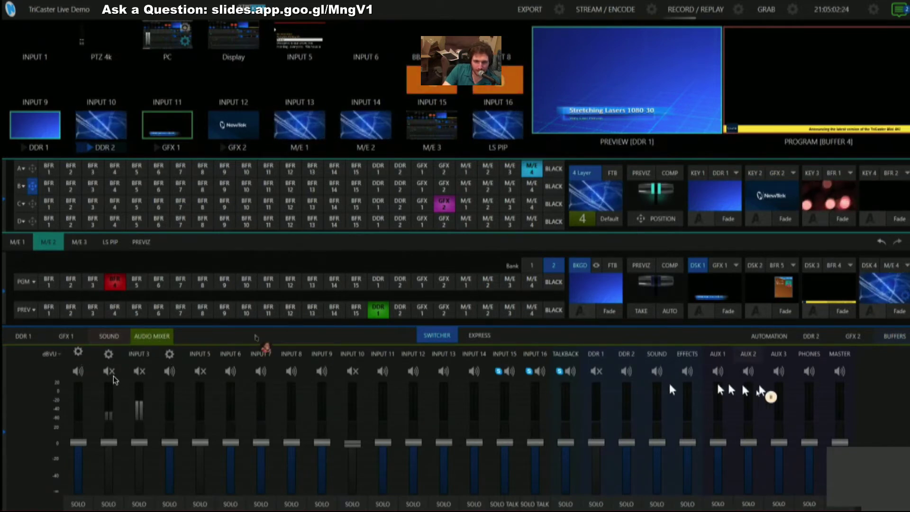
mouse_move(80, 358)
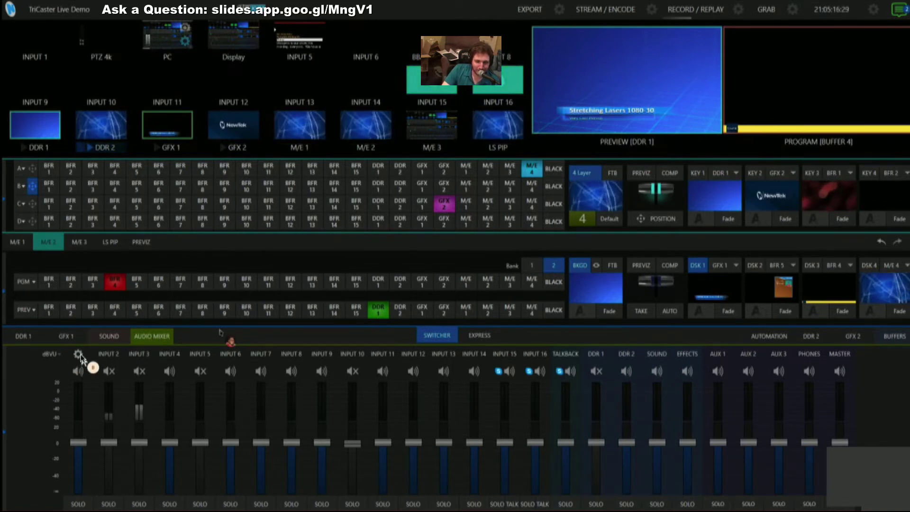
left_click(79, 355)
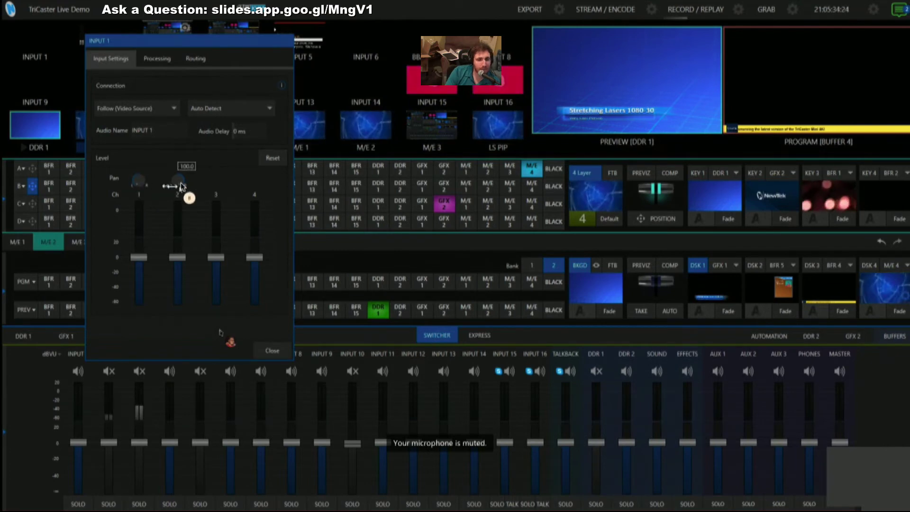
mouse_move(177, 183)
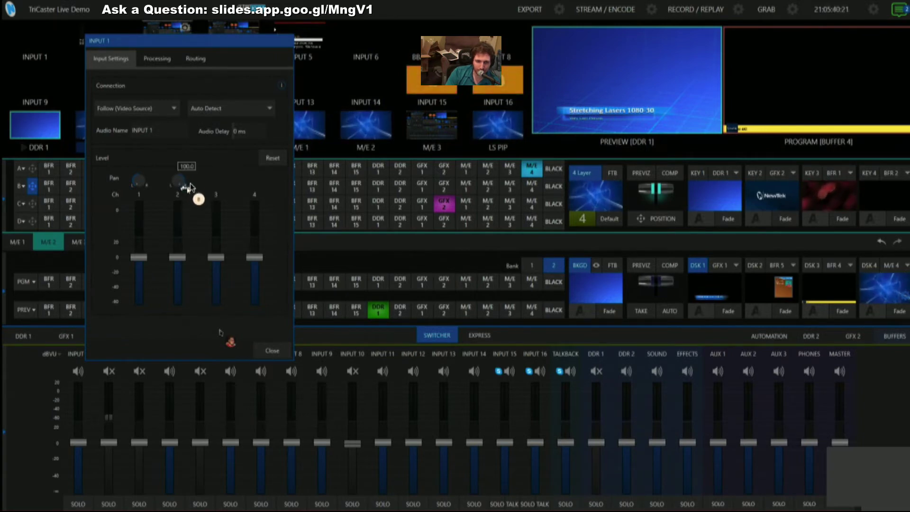
mouse_move(185, 186)
left_mouse_down()
mouse_move(156, 185)
mouse_move(198, 192)
left_mouse_up()
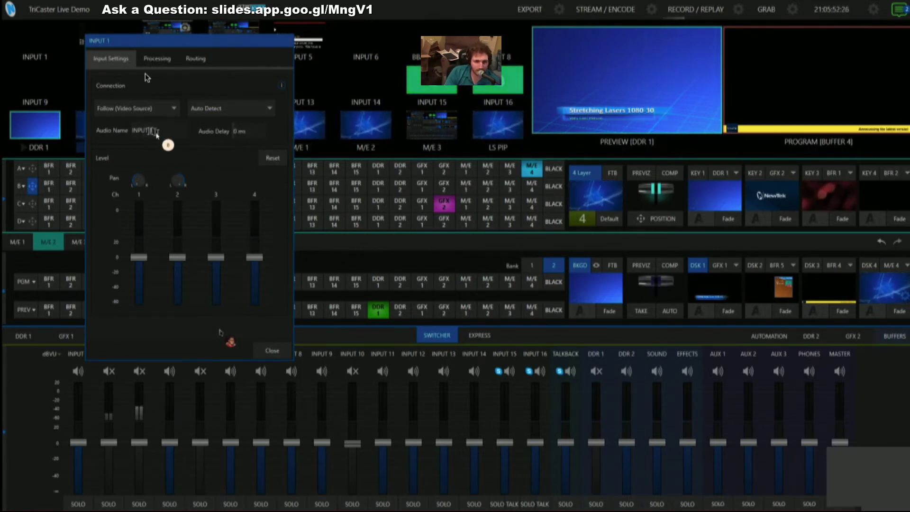
Examine Input 1's audio connection options, including the Local, Follow and 4K_PTZ sources and the format choices
left_click(155, 108)
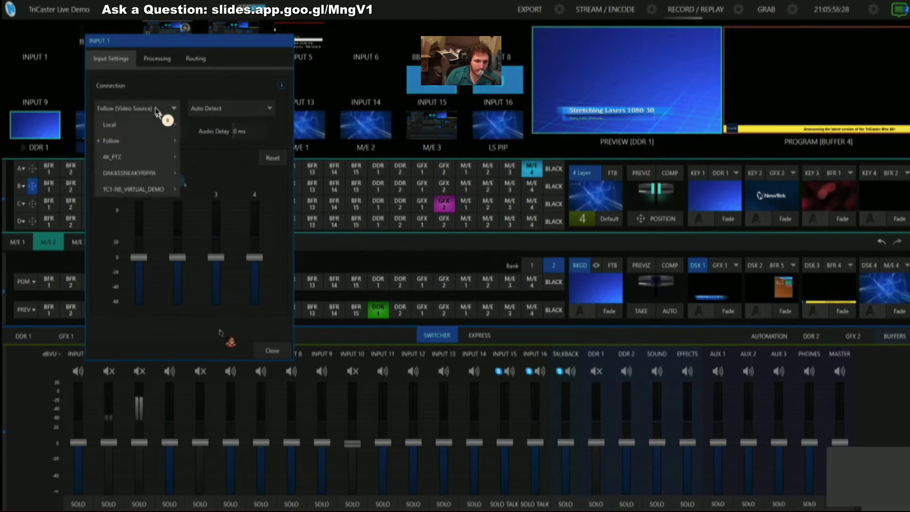
mouse_move(157, 124)
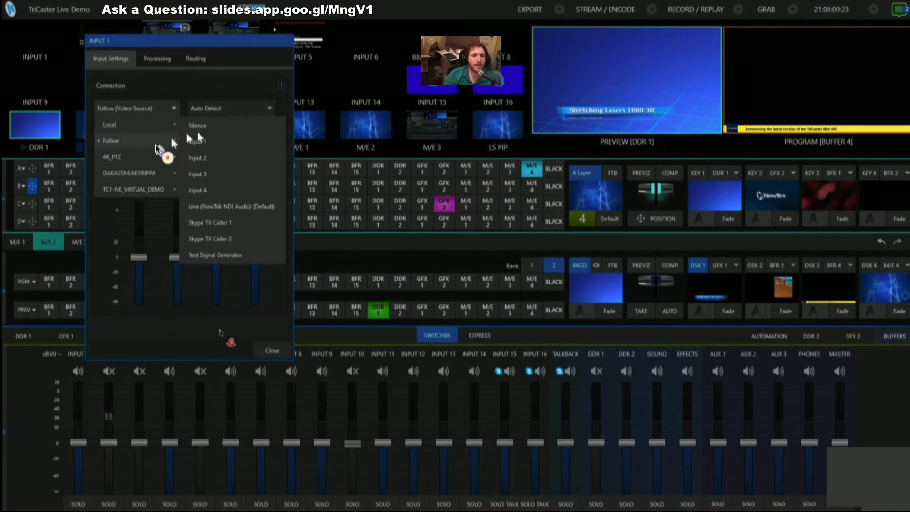
mouse_move(155, 142)
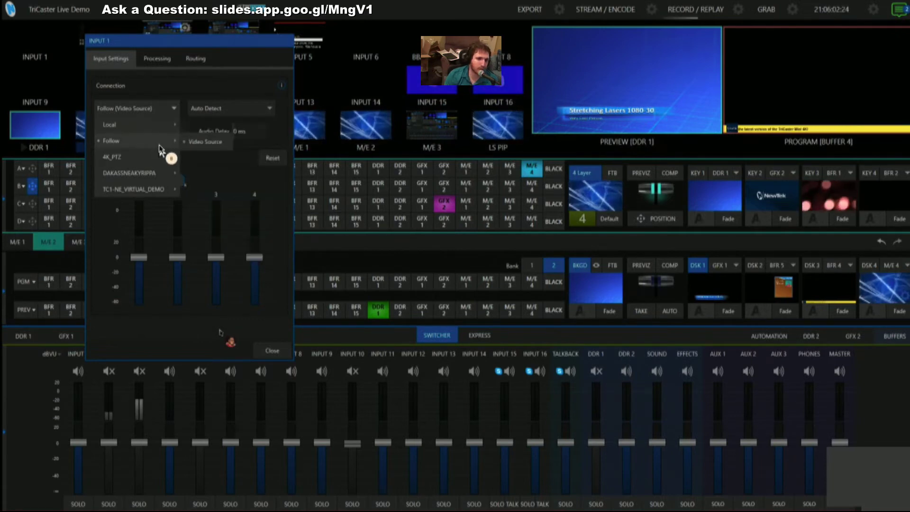
mouse_move(152, 160)
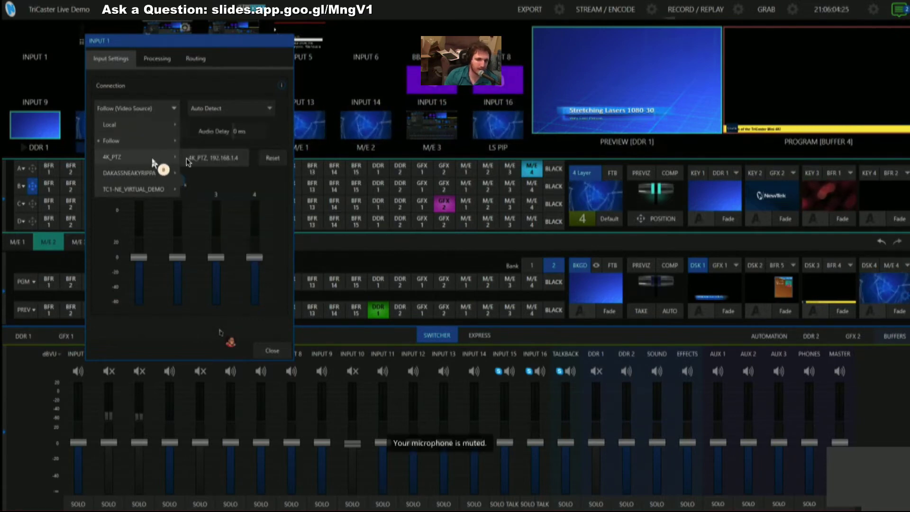
left_click(209, 90)
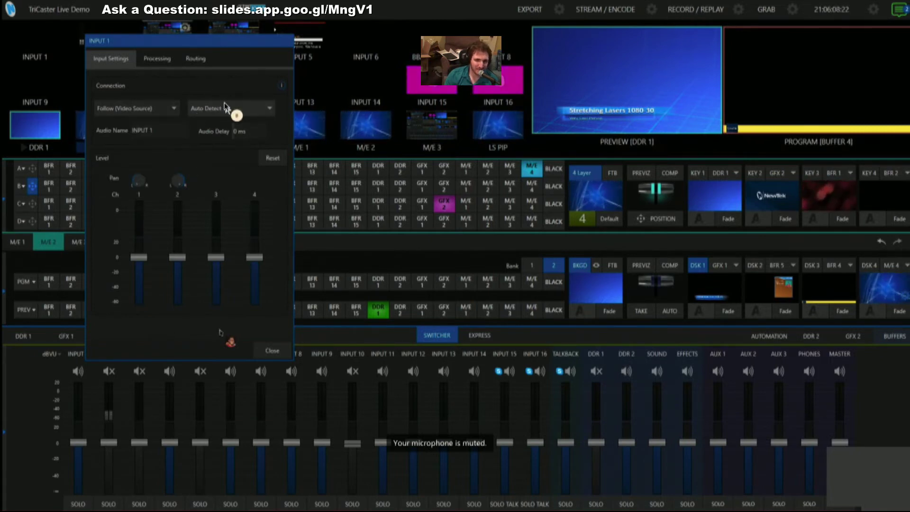
left_click(225, 106)
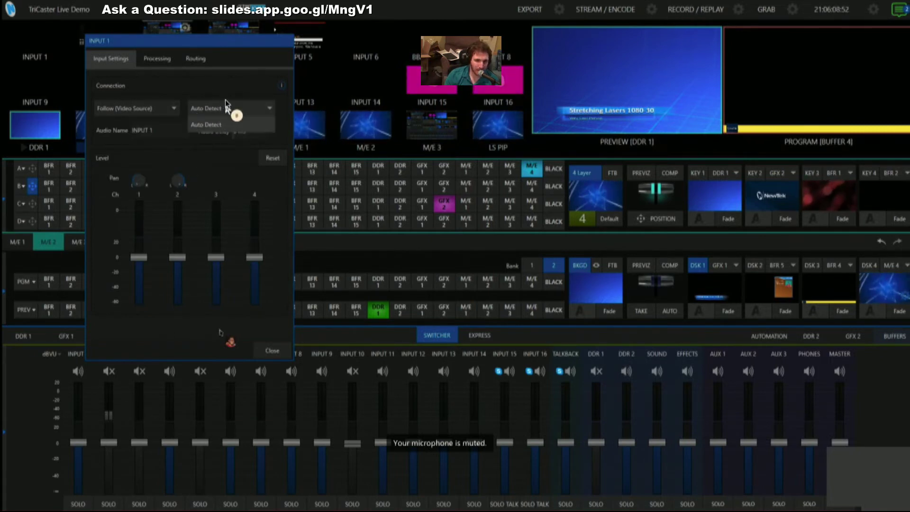
Review Input 1's audio processing options: equalizer, compressor/limiter threshold and noise gate level
left_click(169, 63)
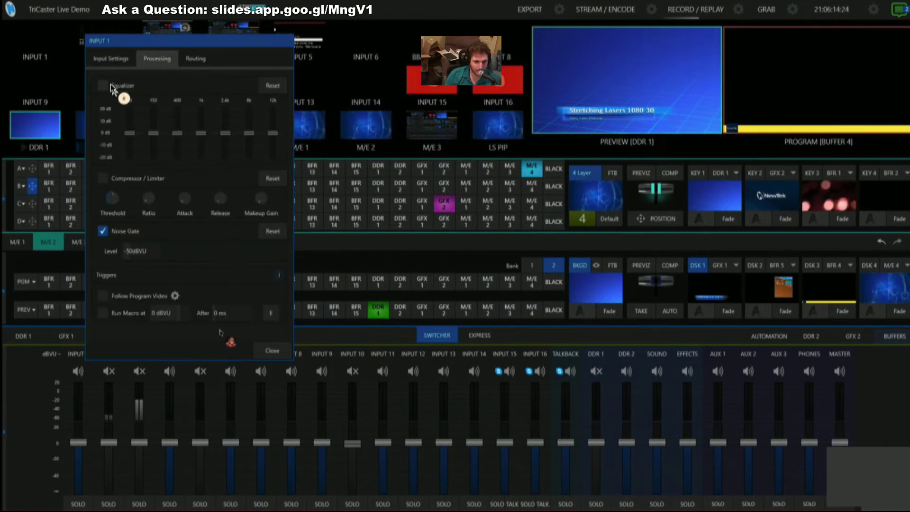
mouse_move(112, 195)
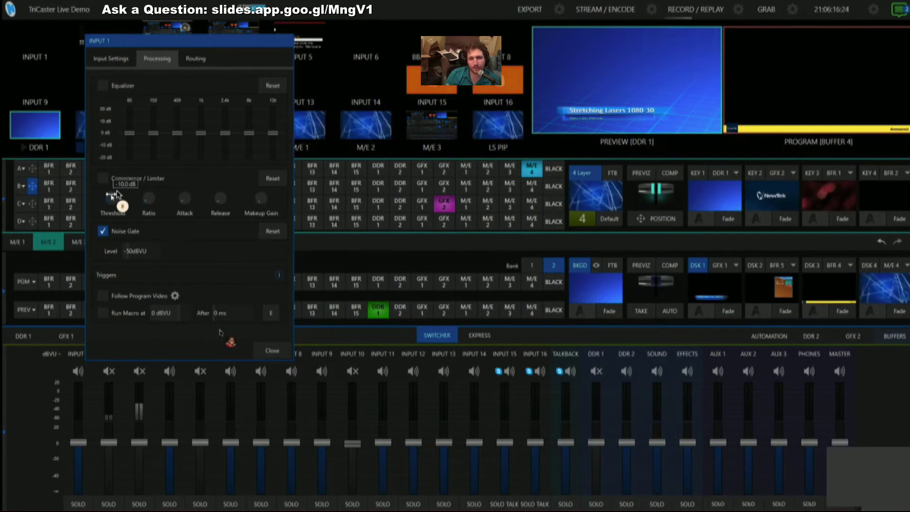
left_click(102, 231)
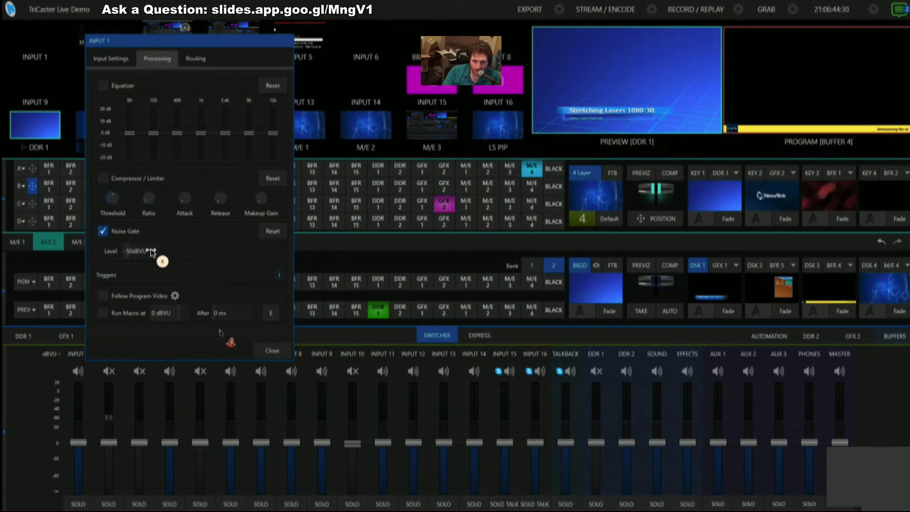
key("XF86AudioRaiseVolume")
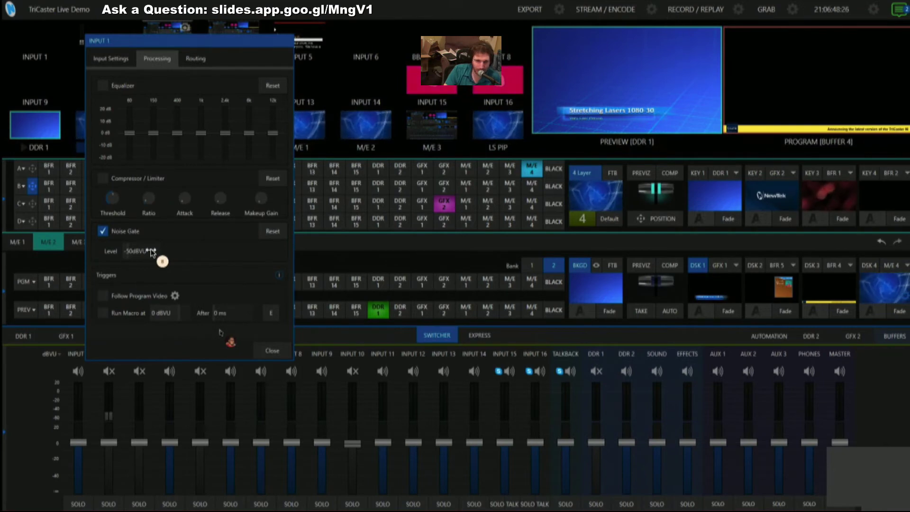
Clear all channel assignments in Input 1's Master routing matrix
left_click(199, 60)
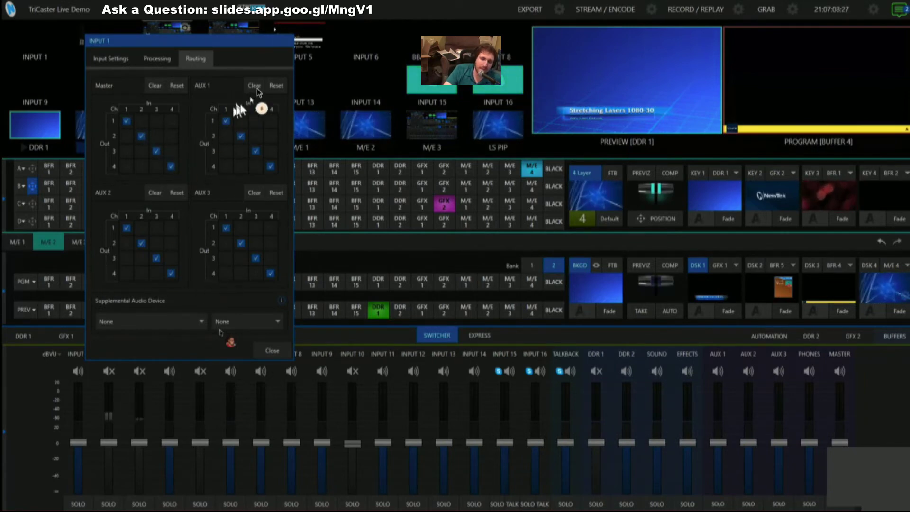
left_click(156, 86)
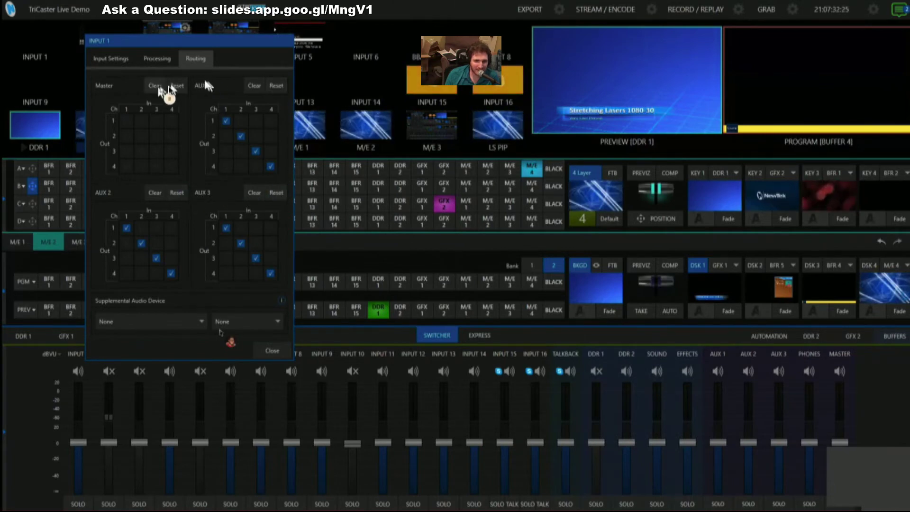
Reset Input 1's Master routing matrix to its default channel assignments and close the input's settings
left_click(176, 86)
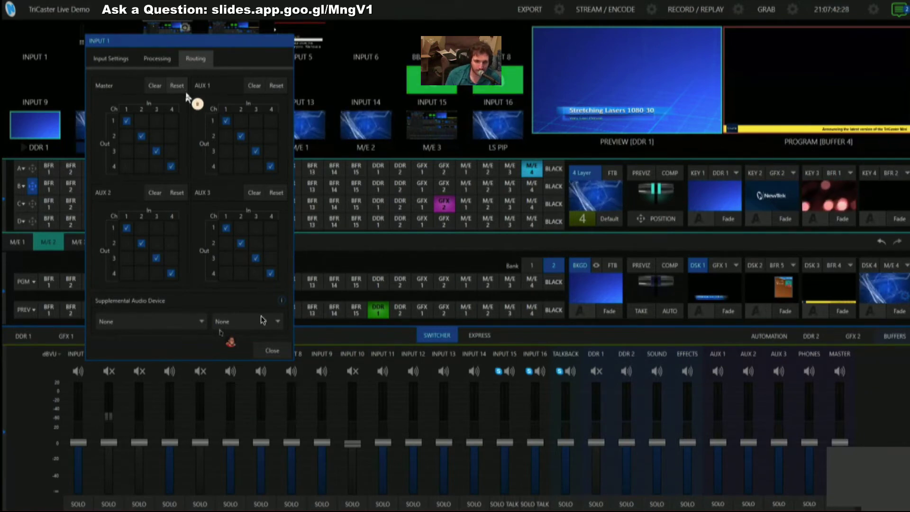
left_click(273, 349)
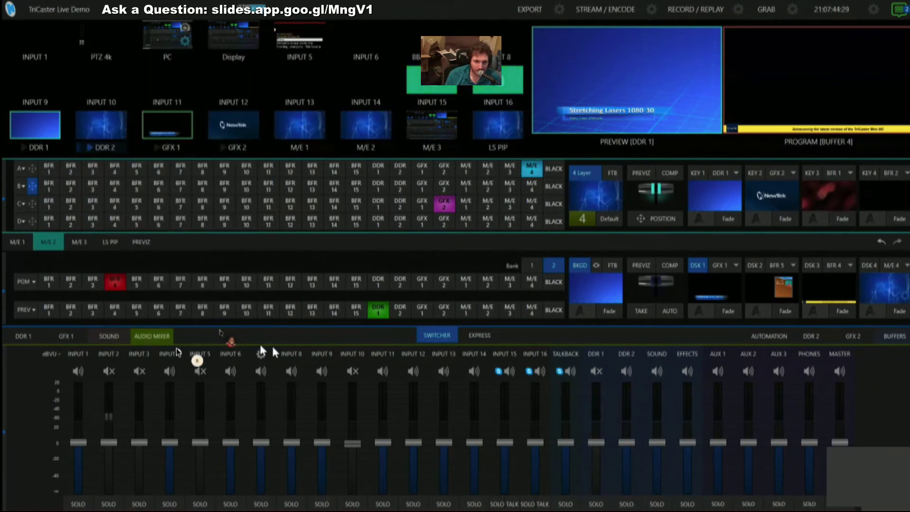
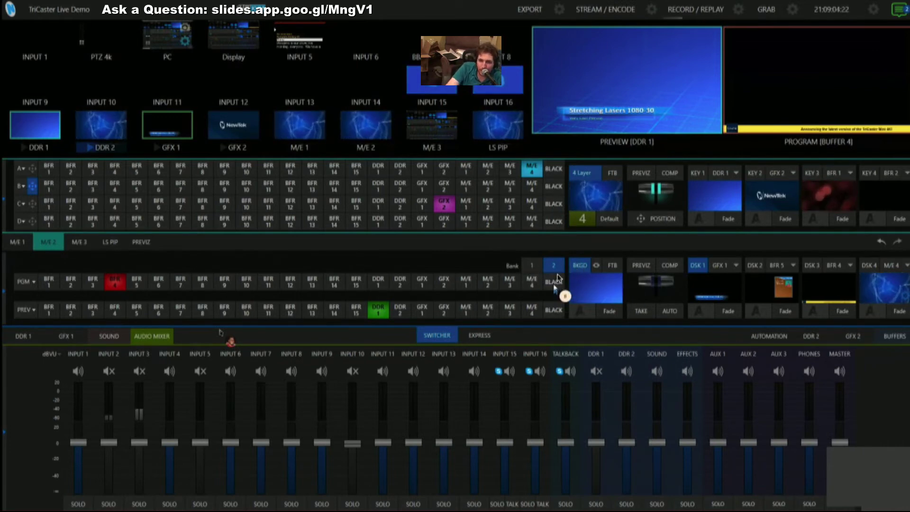
Change to the Express switcher layout and put PC, input 8 and input 12 on program in turn
left_click(493, 339)
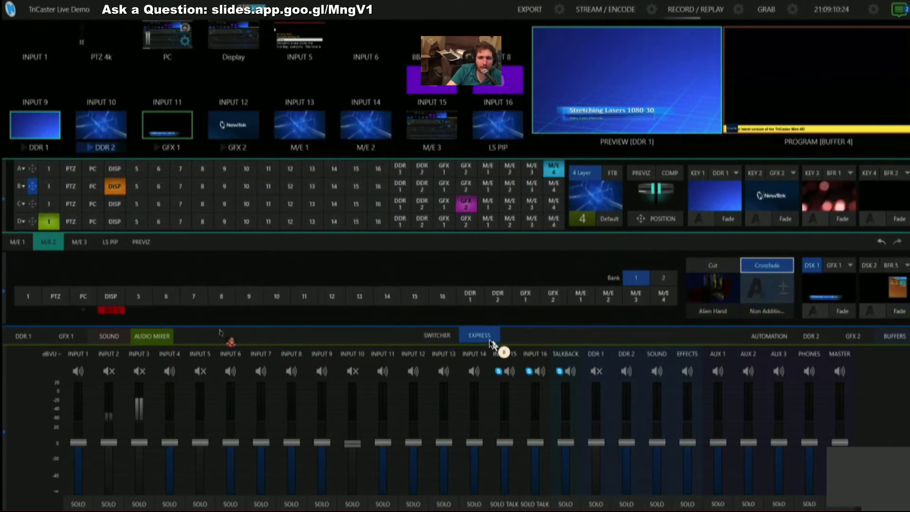
left_click(85, 297)
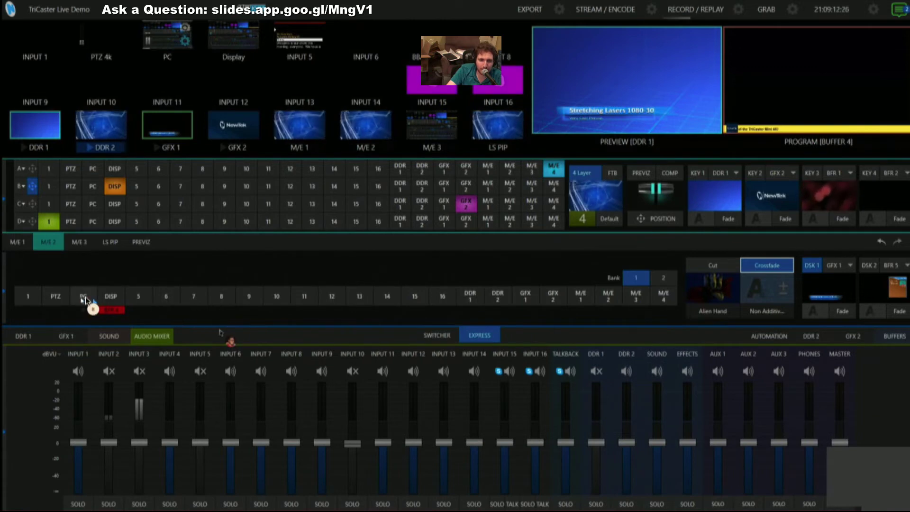
left_click(86, 297)
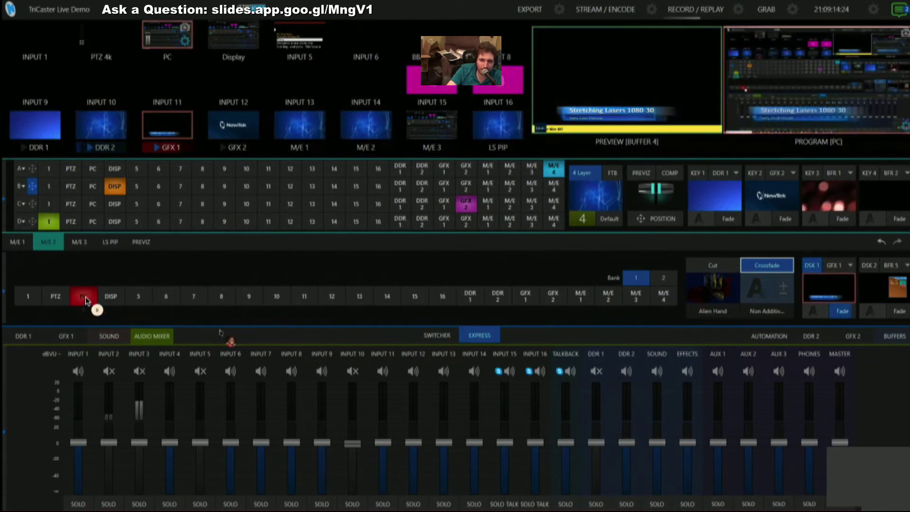
left_click(216, 300)
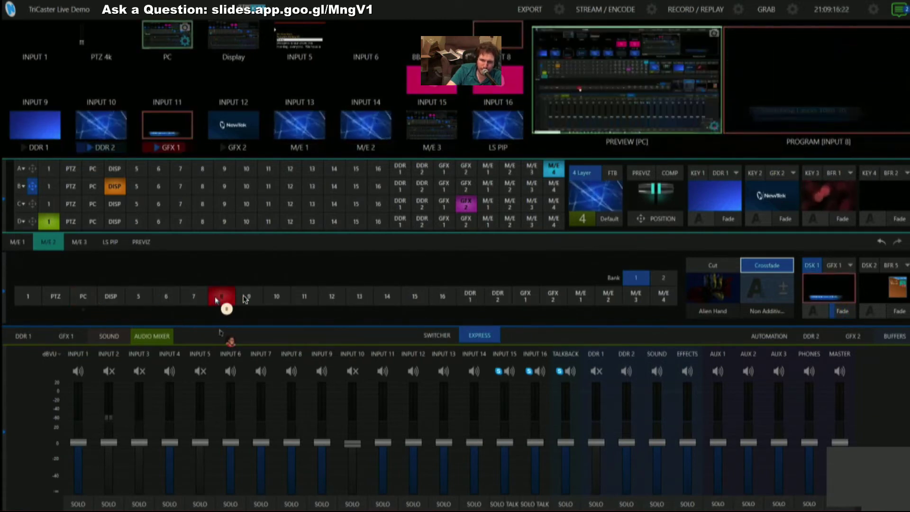
left_click(237, 294)
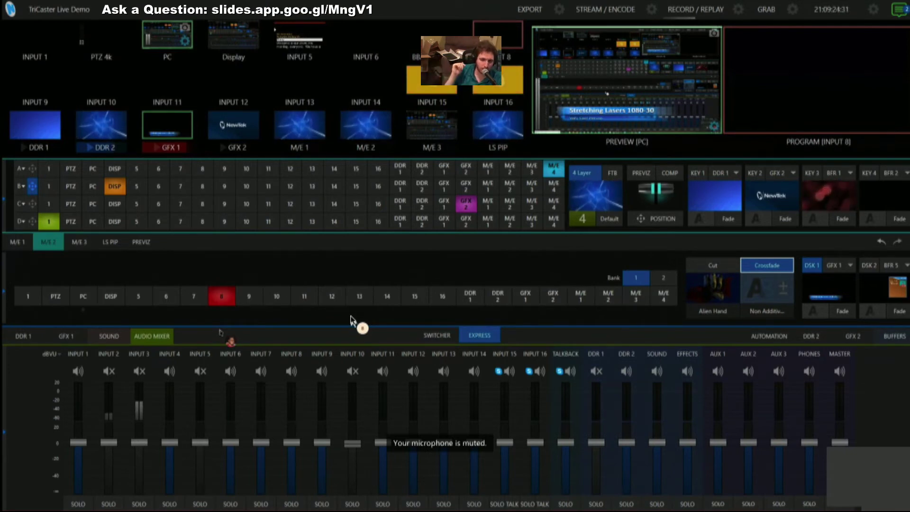
left_click(331, 298)
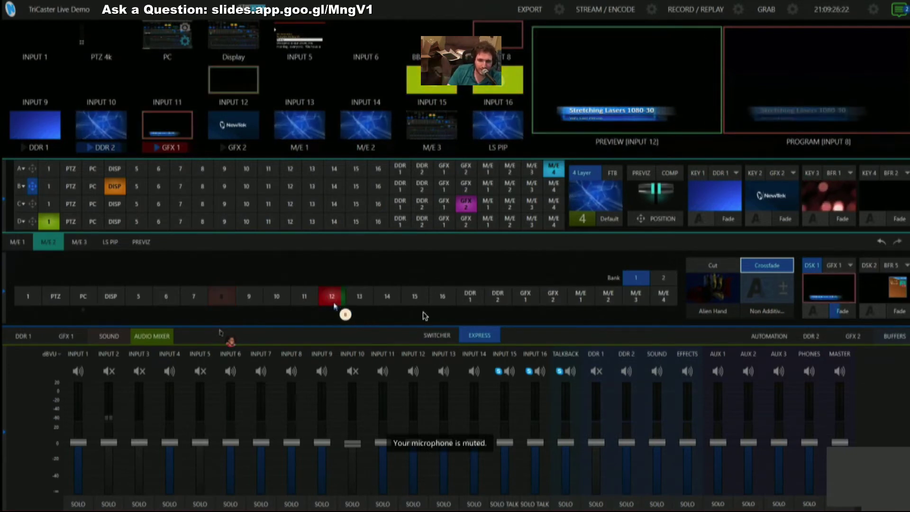
Return to the full Switcher layout and select M/E 1 on both program and preview
left_click(432, 335)
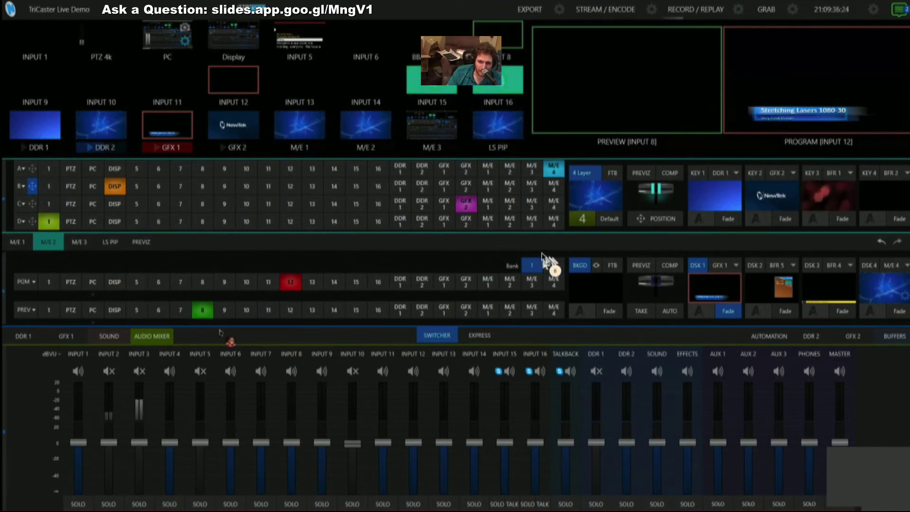
left_click(486, 282)
left_click(487, 310)
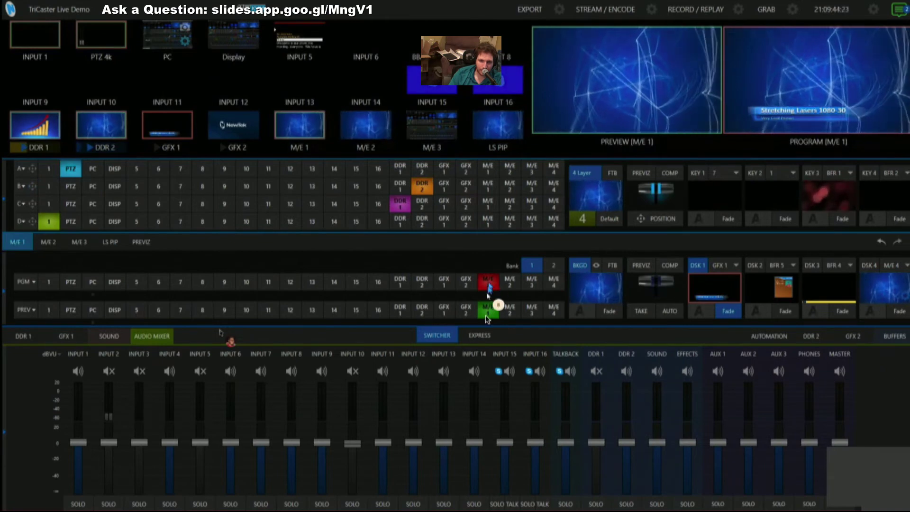
Collapse and reopen the M/E 1 controls, and take the DSK 1 title off program
left_click(17, 242)
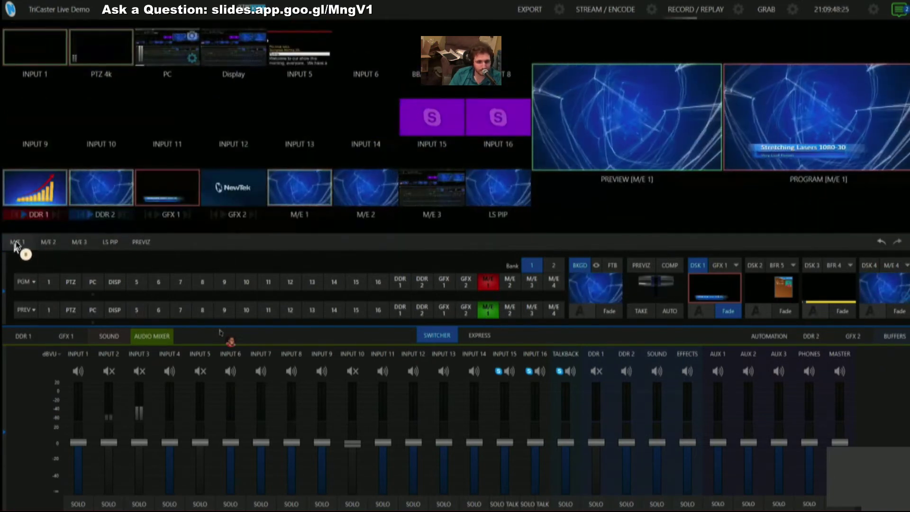
left_click(17, 243)
key("space")
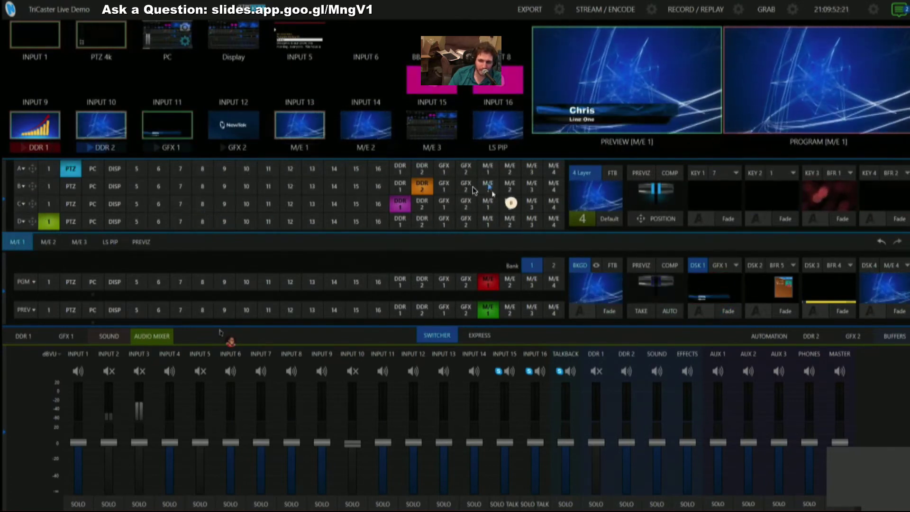
Change M/E 1's background effect from 4 Layer to the Fade transition
left_click(579, 221)
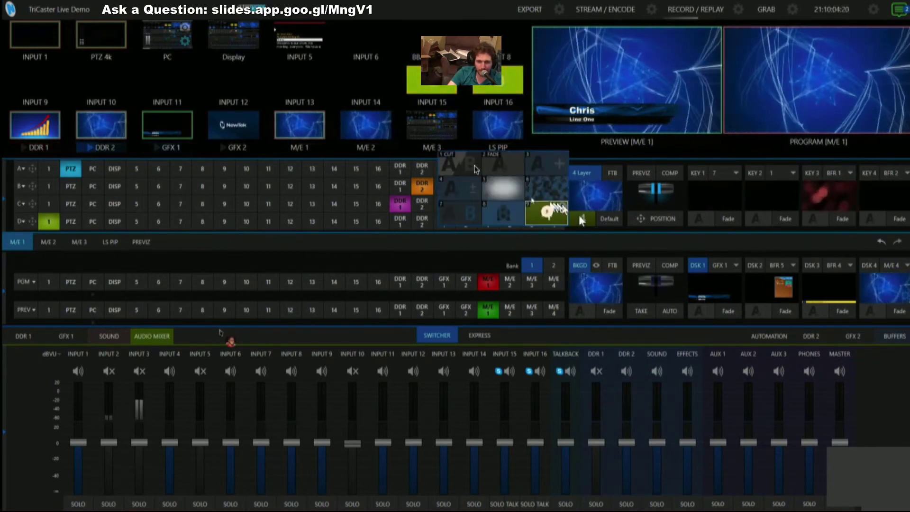
left_click(501, 172)
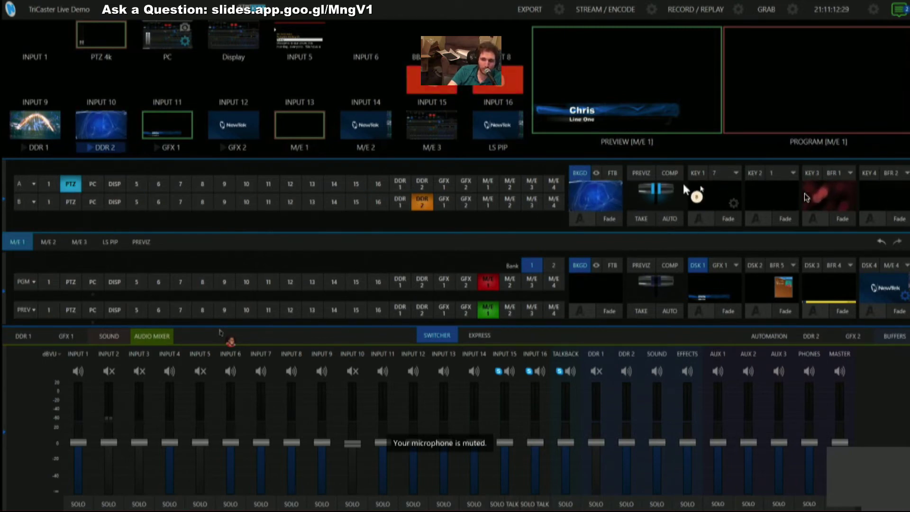
Assign GFX 1 as the source of M/E 1's Key 1 and fade the key on and off
left_click(734, 174)
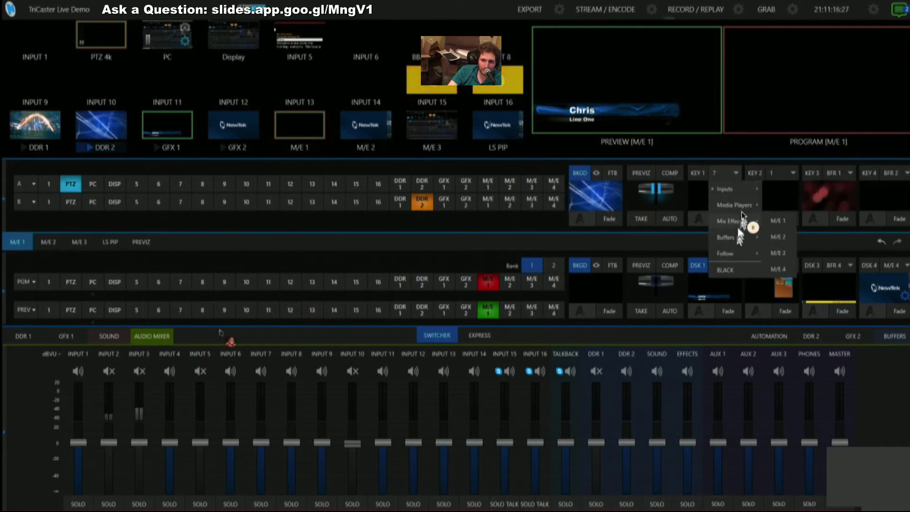
mouse_move(739, 206)
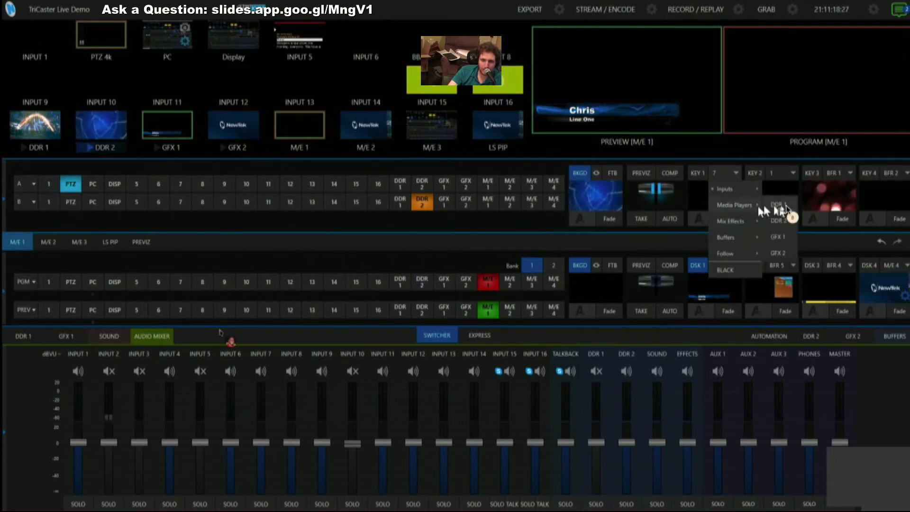
left_click(783, 239)
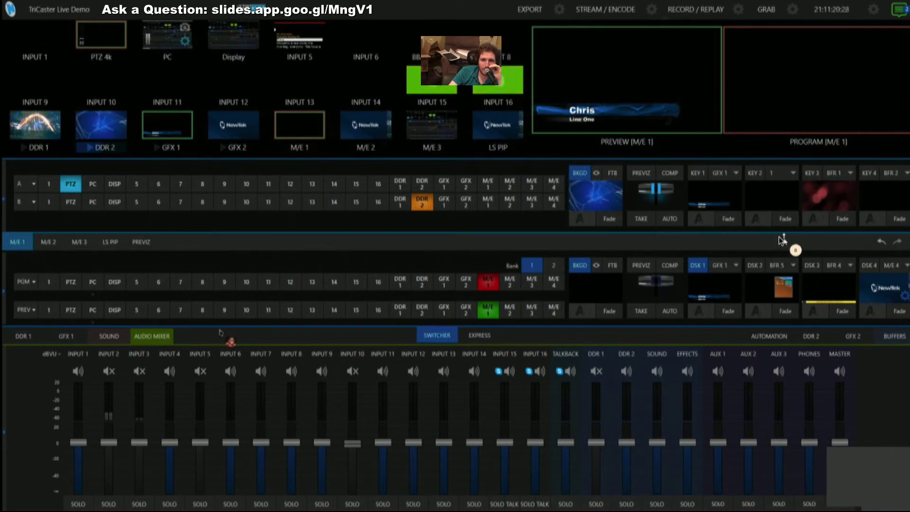
left_click(729, 222)
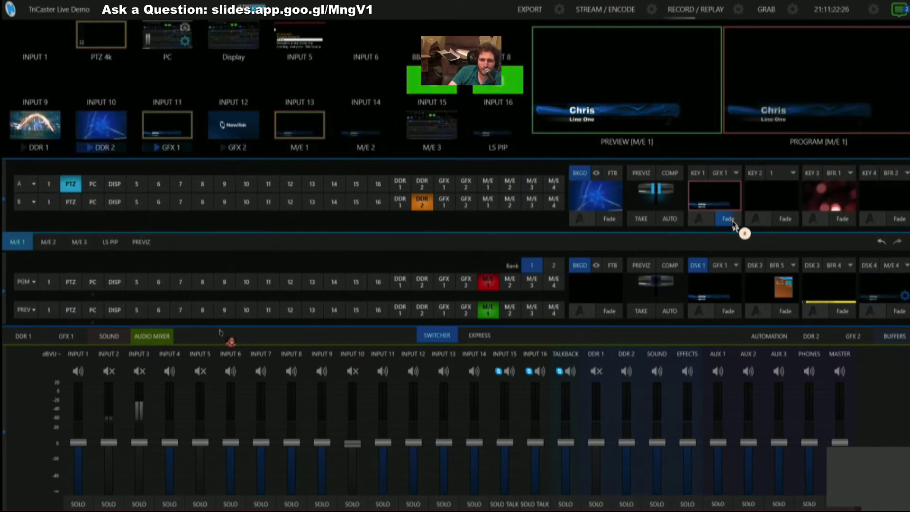
left_click(729, 219)
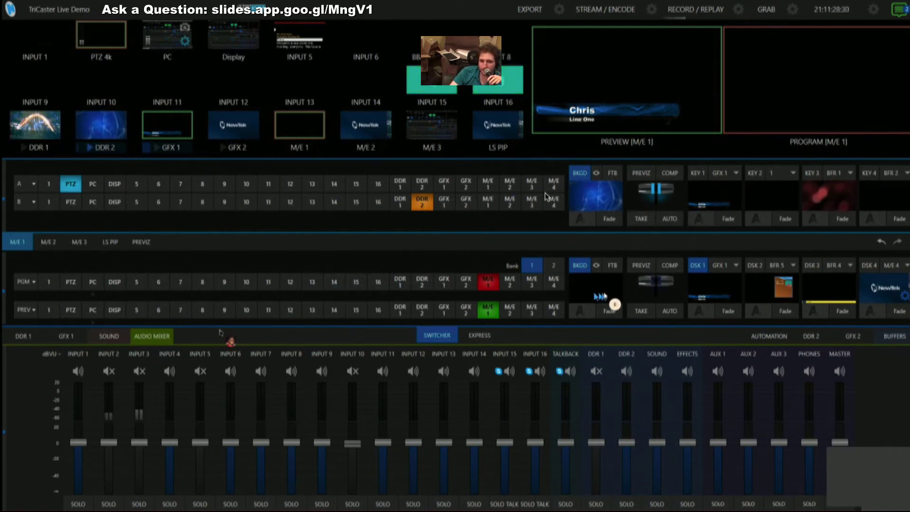
Restore the 4 Layer effect in M/E 1 and assign input 6 to rows A, B, C and D
left_click(581, 221)
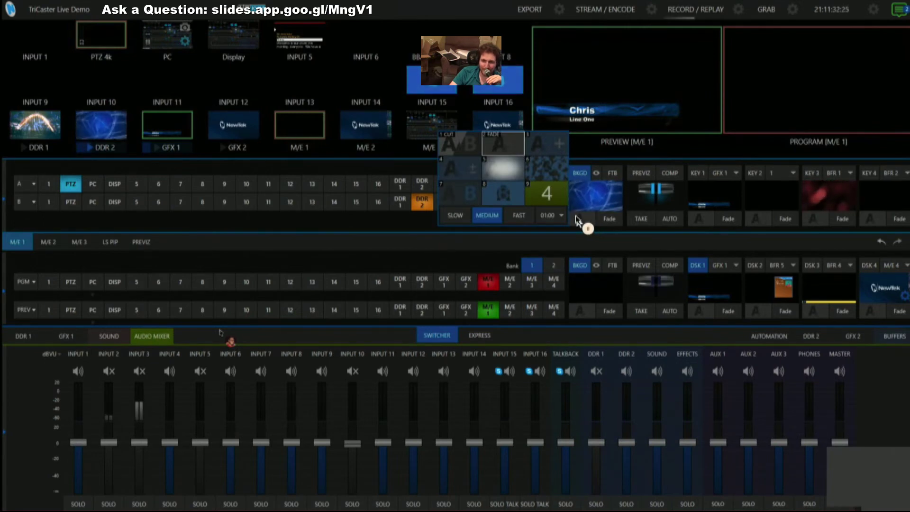
left_click(541, 193)
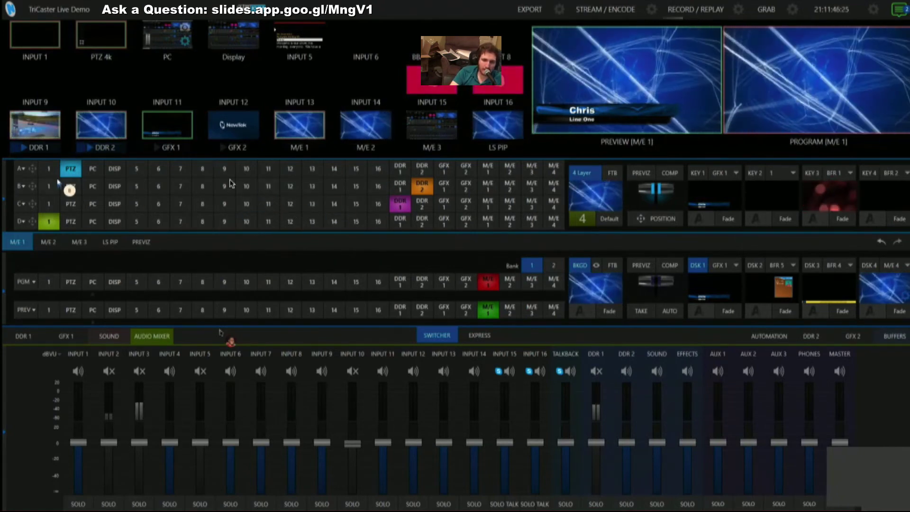
left_click(158, 169)
left_click(158, 186)
left_click(158, 203)
left_click(180, 221)
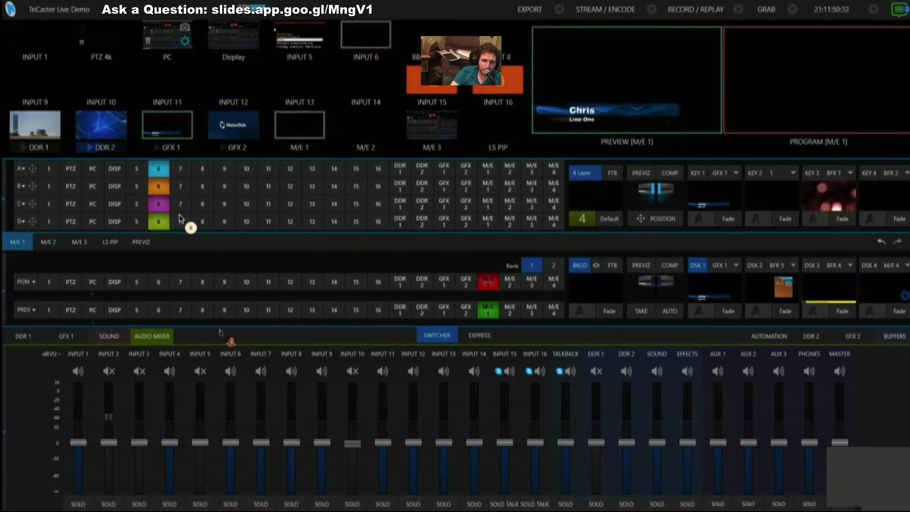
left_click(161, 221)
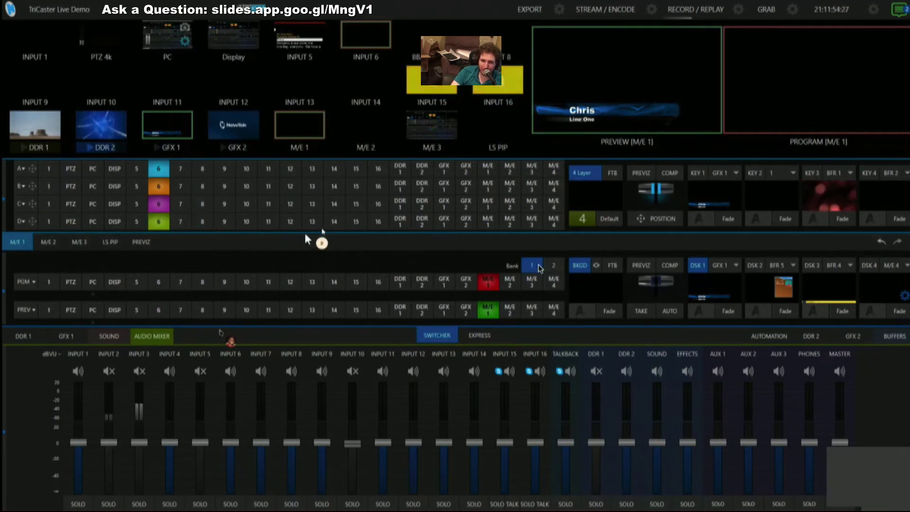
Show the animation buffers, then assign Buffer 1 to row D and DDR 2 to row C of M/E 1
left_click(884, 338)
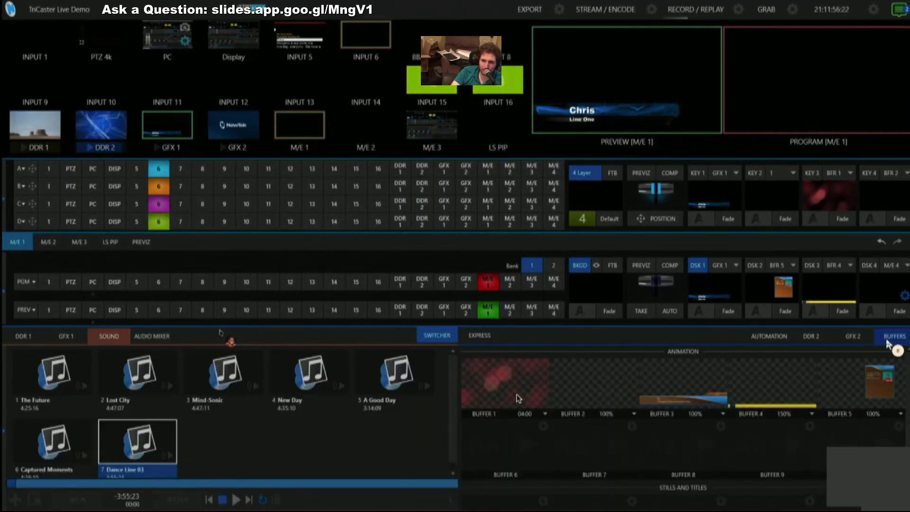
left_click(553, 265)
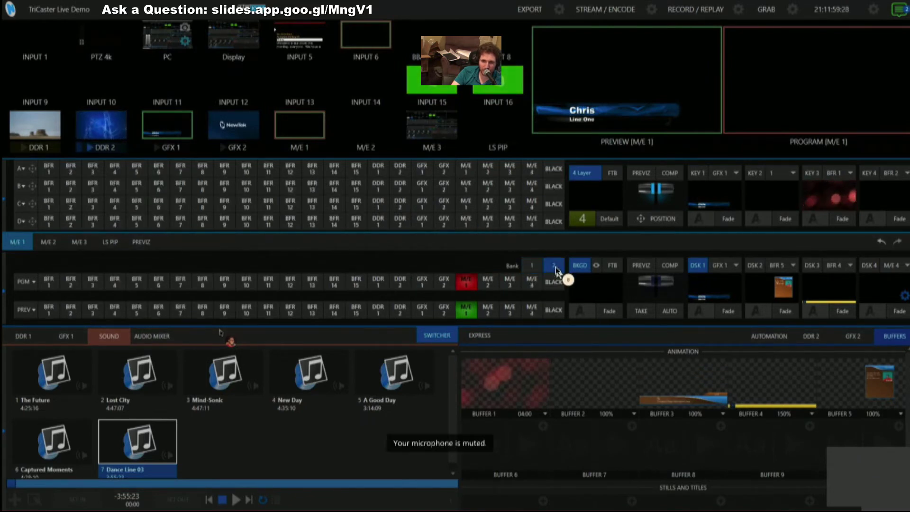
left_click(49, 221)
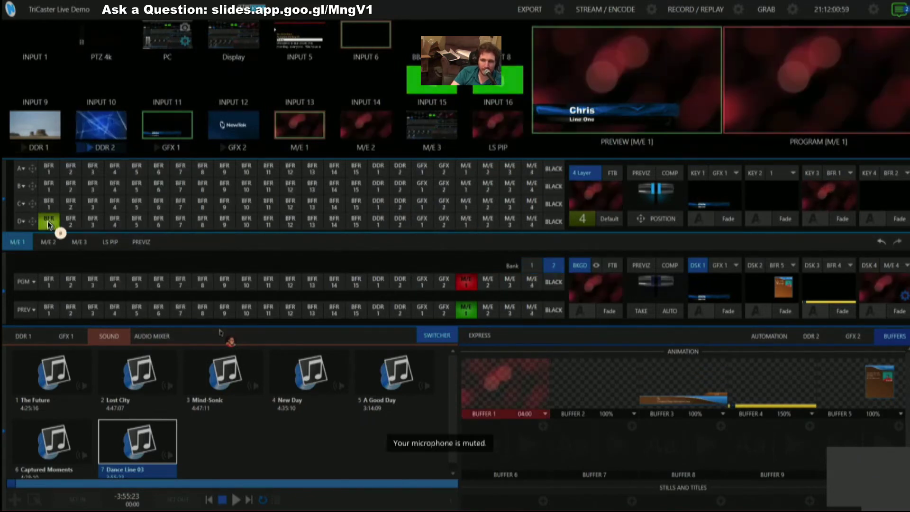
left_click(533, 266)
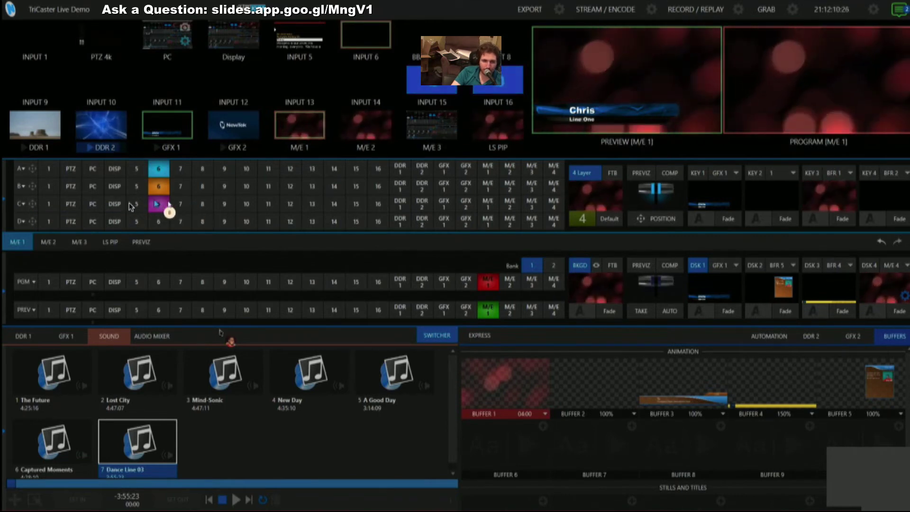
left_click(418, 206)
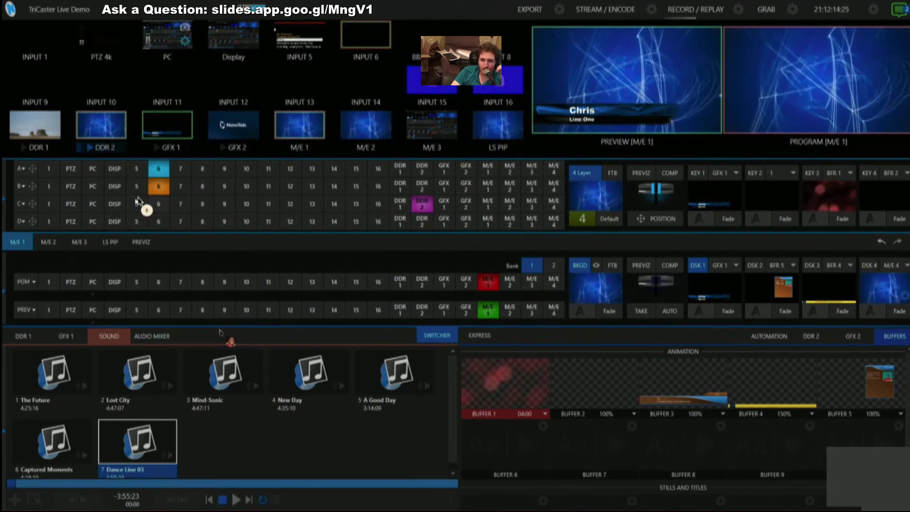
Position DDR 2 in row C at about X 68.8 with zoom about 52.9%, and enable Borders, Edges and Shadows
left_click(36, 206)
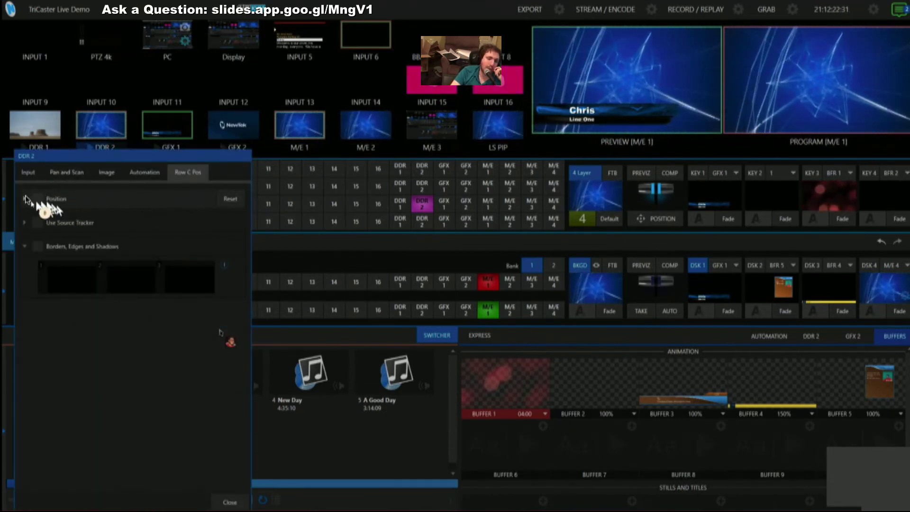
left_click(25, 199)
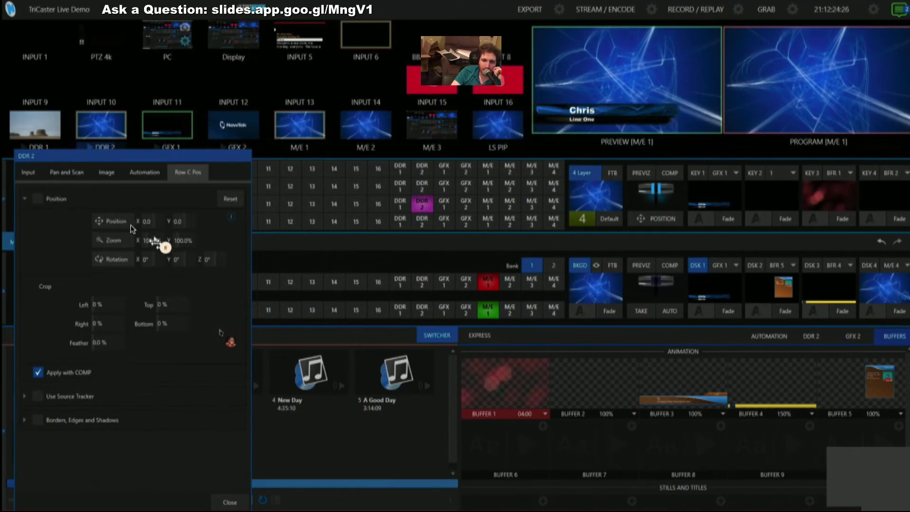
left_click_drag(135, 237, 70, 256)
left_click_drag(98, 221, 152, 293)
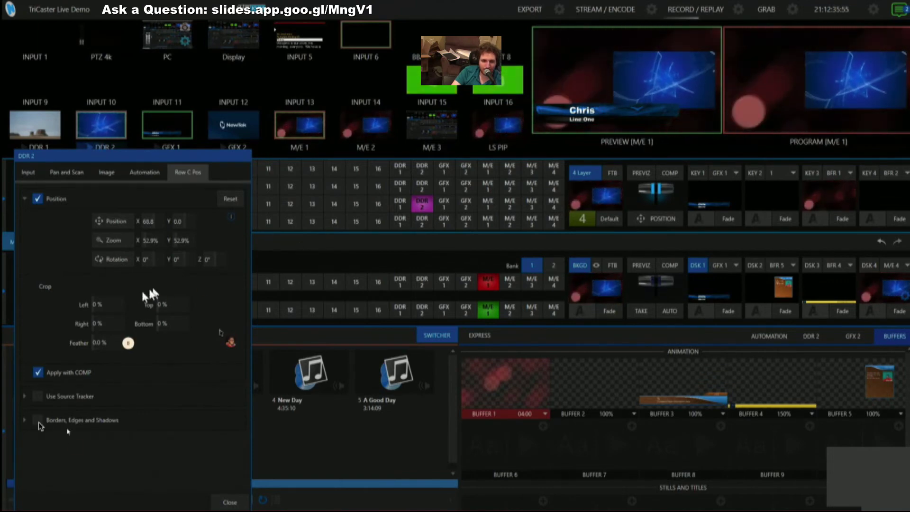
left_click(38, 420)
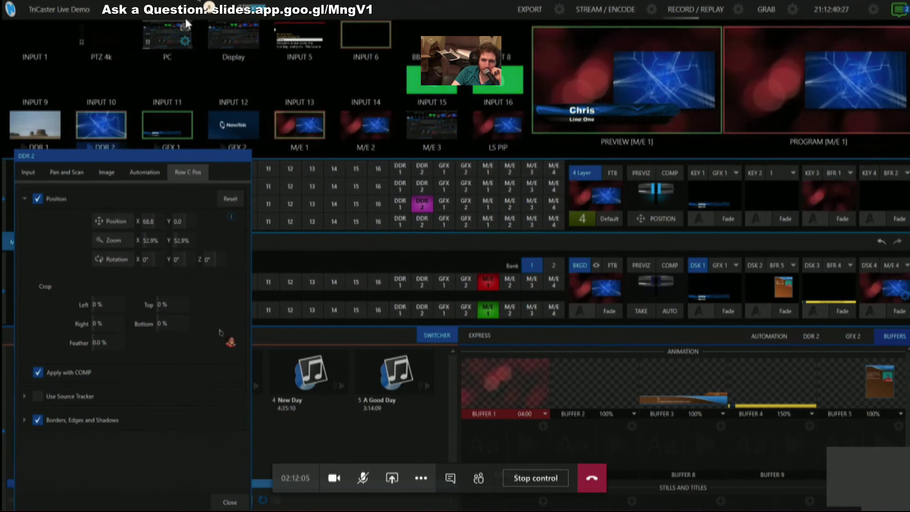
left_click(570, 122)
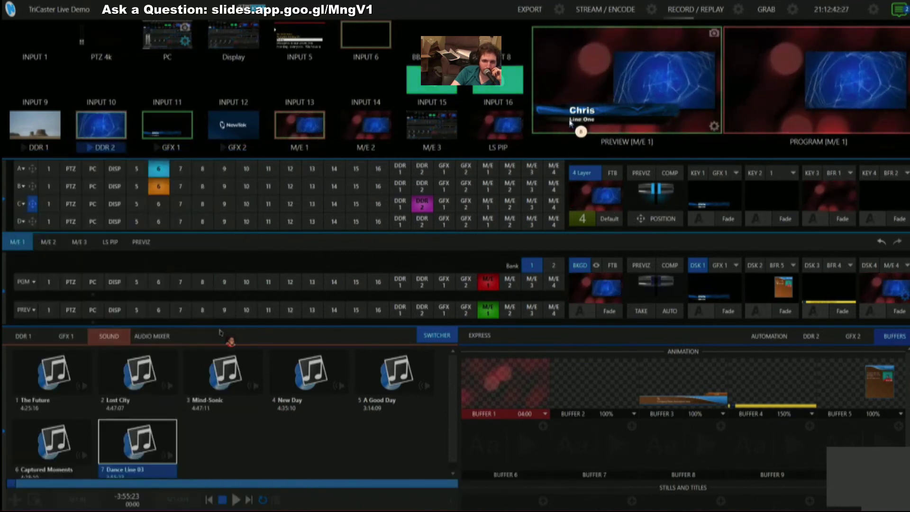
Assign DDR 1 to row B of M/E 1 and zoom it down to about 35.8%
left_click(400, 186)
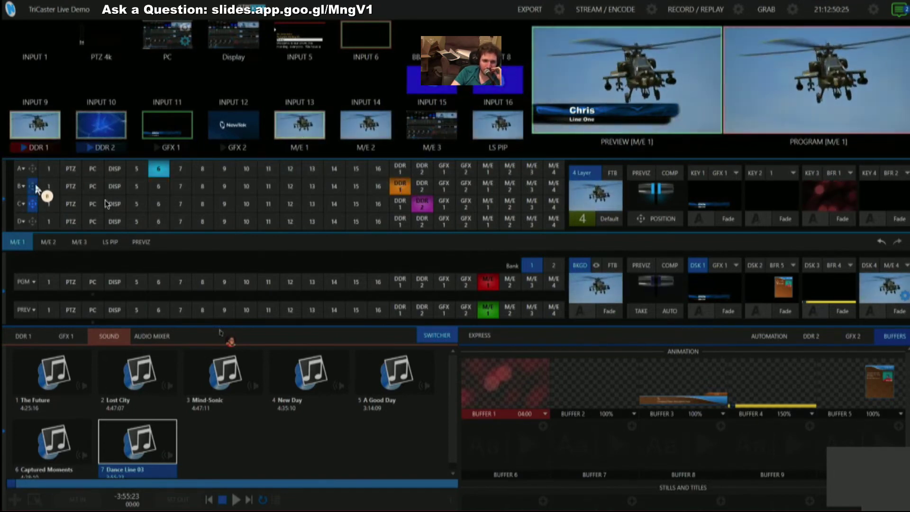
left_click(33, 186)
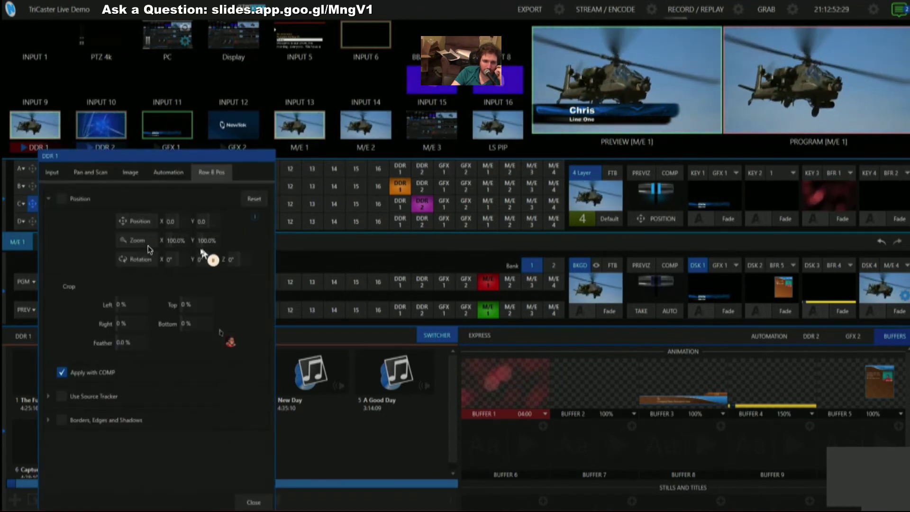
left_click_drag(147, 244, 73, 274)
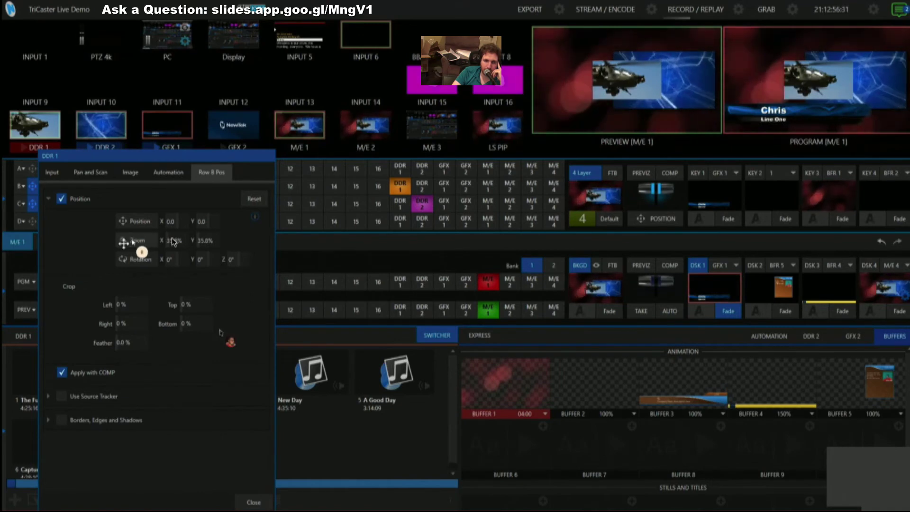
Rotate DDR 1 in row B to about -26° in Y and position it at about X -95.7
left_click_drag(142, 223, 9, 229)
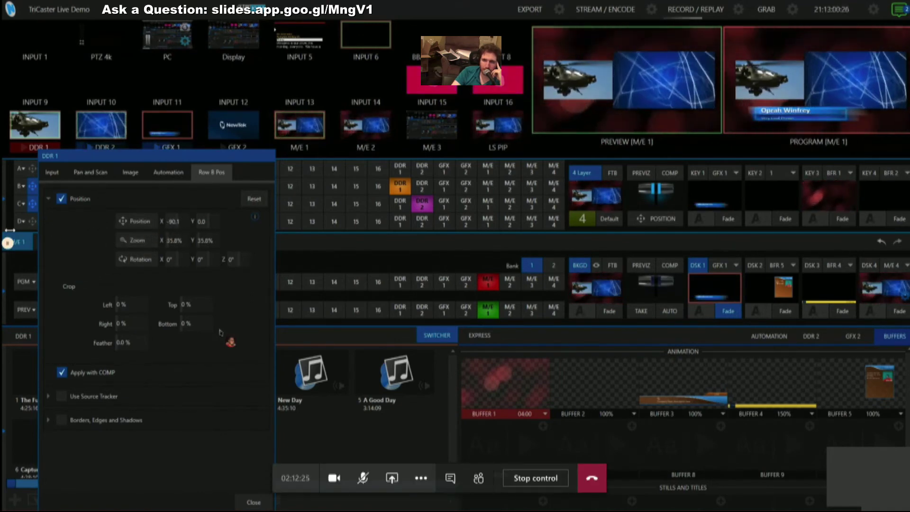
left_click_drag(9, 230, 121, 237)
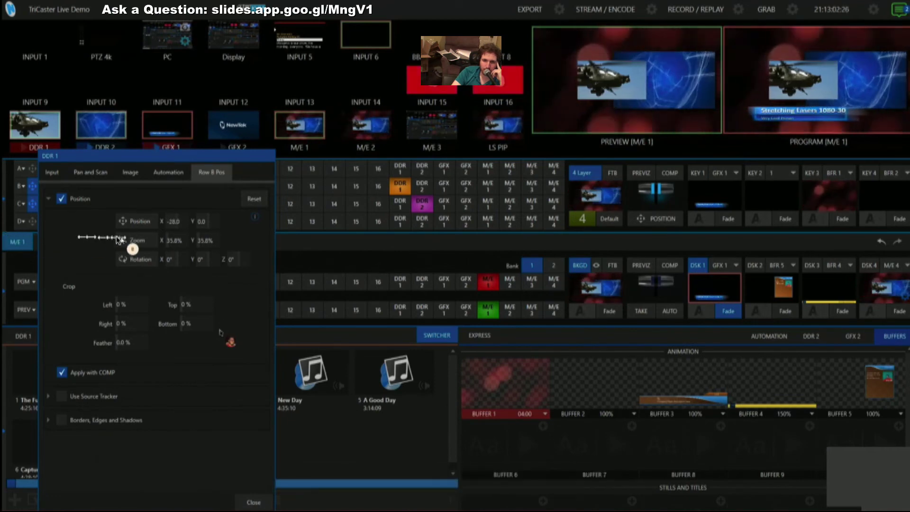
left_click_drag(60, 241, 63, 241)
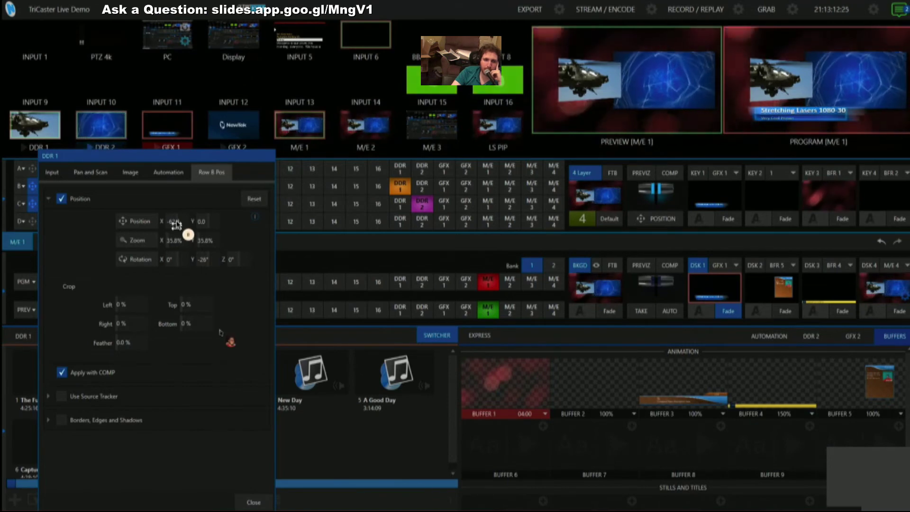
left_click_drag(98, 223, 115, 223)
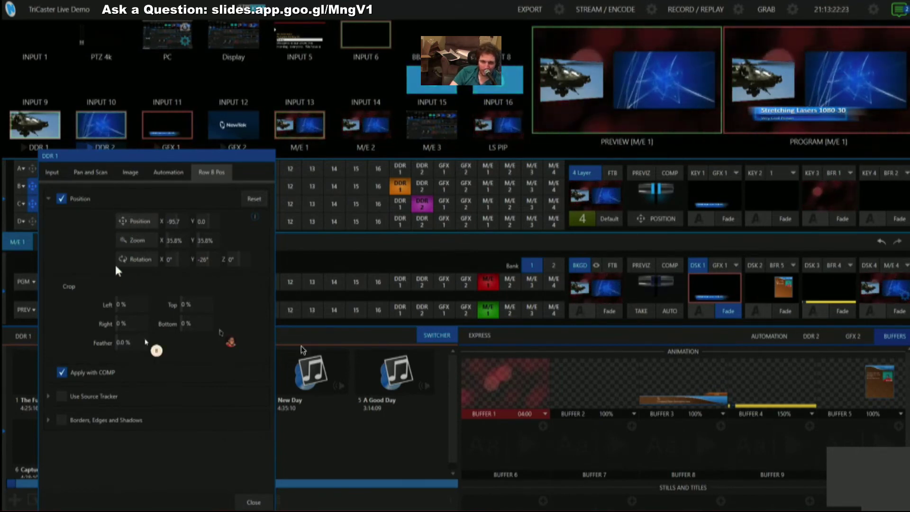
left_click(56, 420)
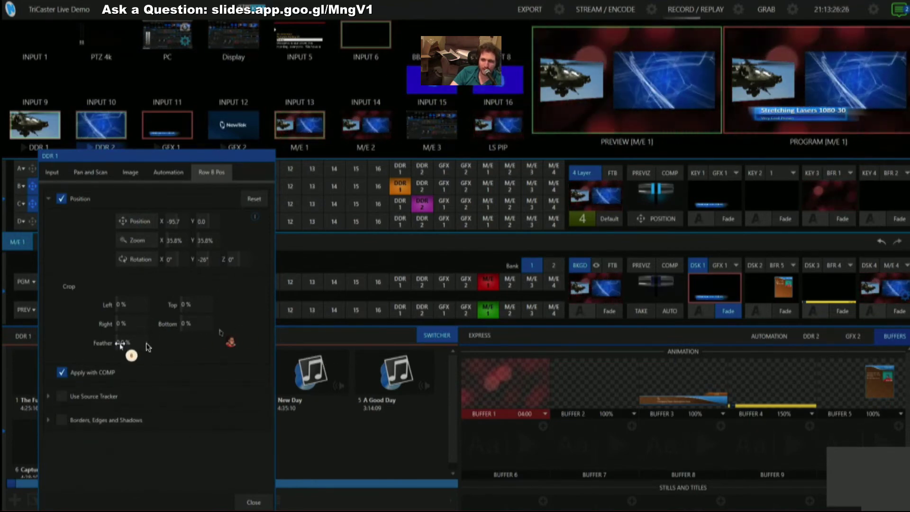
left_click_drag(123, 342, 196, 346)
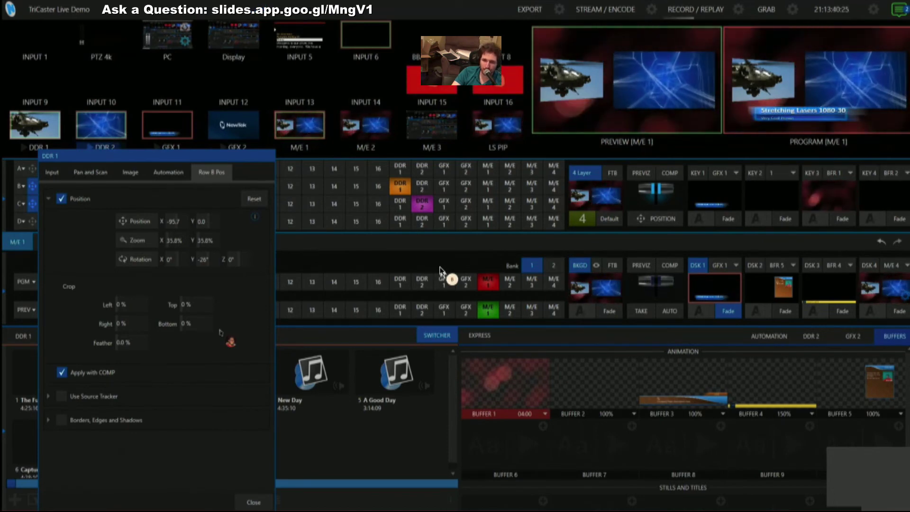
key("Escape")
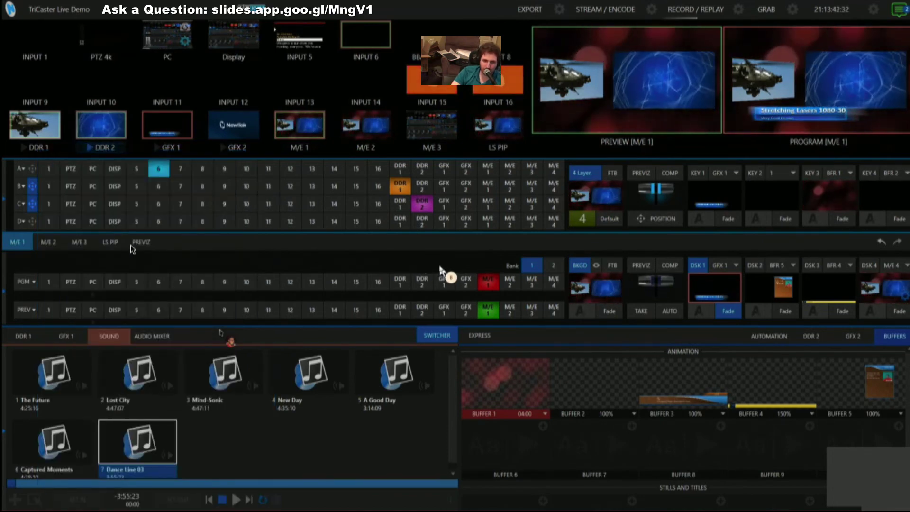
Open the LiveSet browser for M/E 2's effect and look through the Freight Forward and Corner Talk sets
left_click(57, 241)
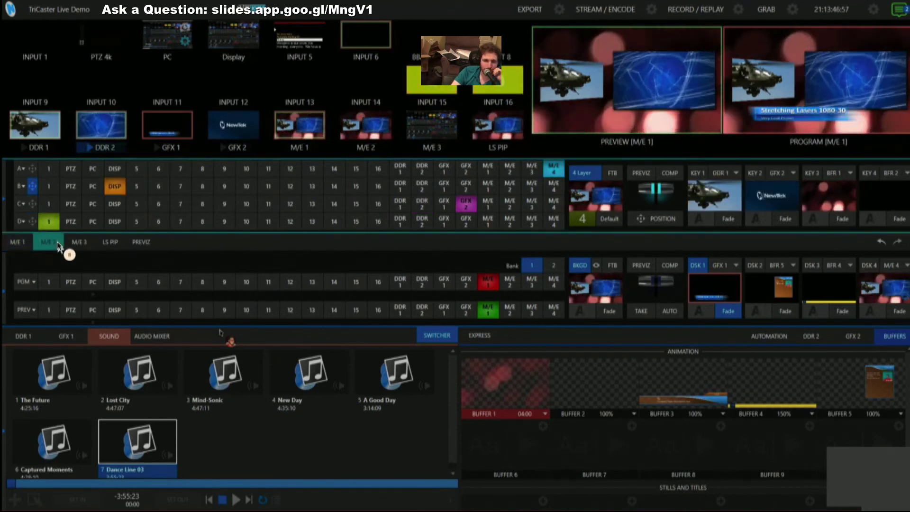
left_click(584, 221)
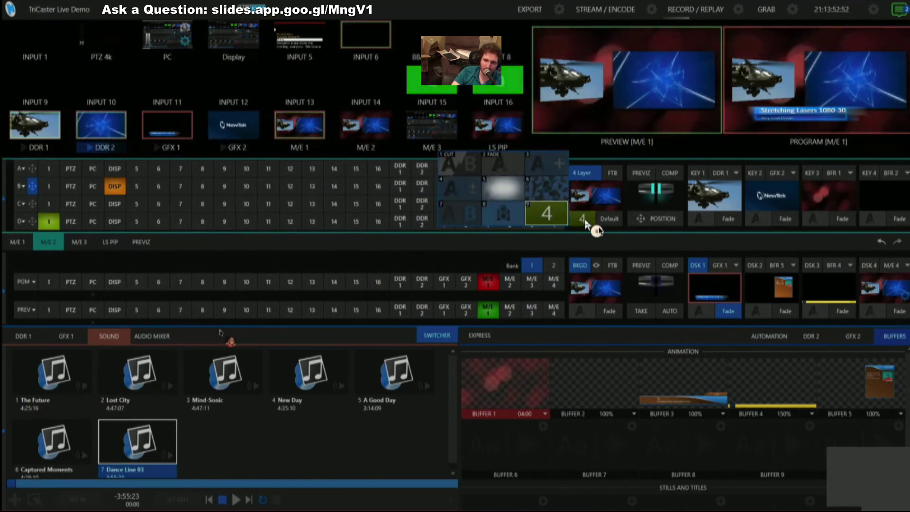
left_click(509, 209)
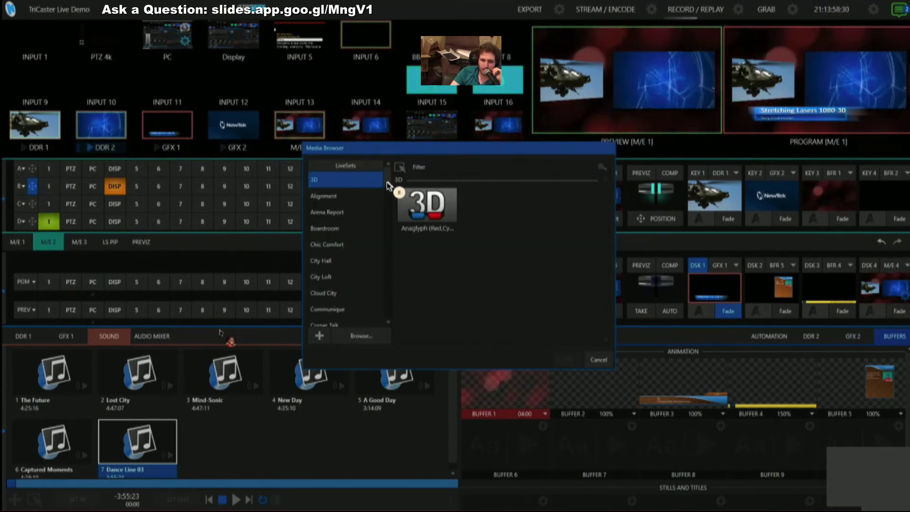
scroll(388, 185, "down", 5)
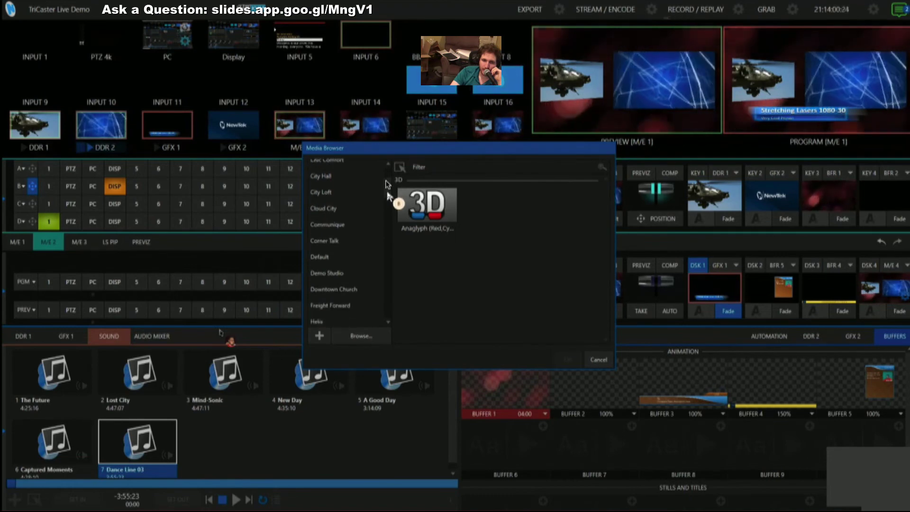
scroll(387, 185, "up", 5)
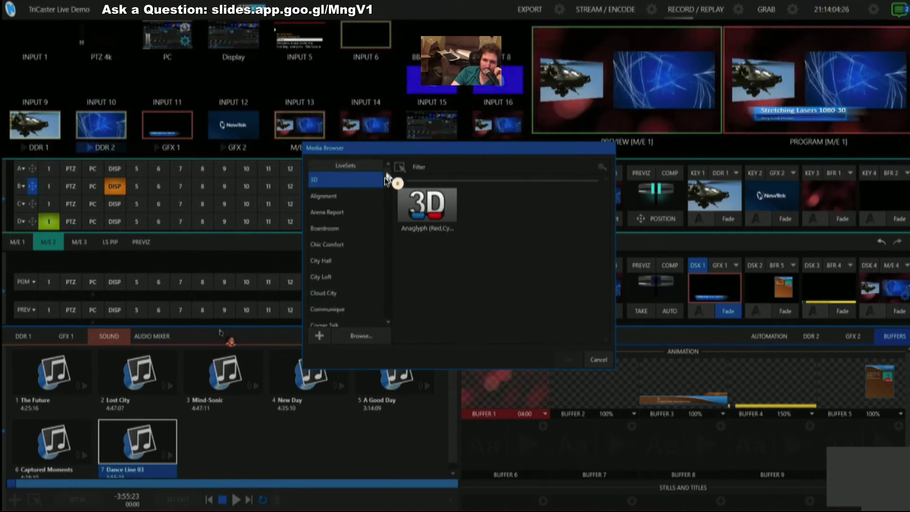
scroll(386, 184, "down", 4)
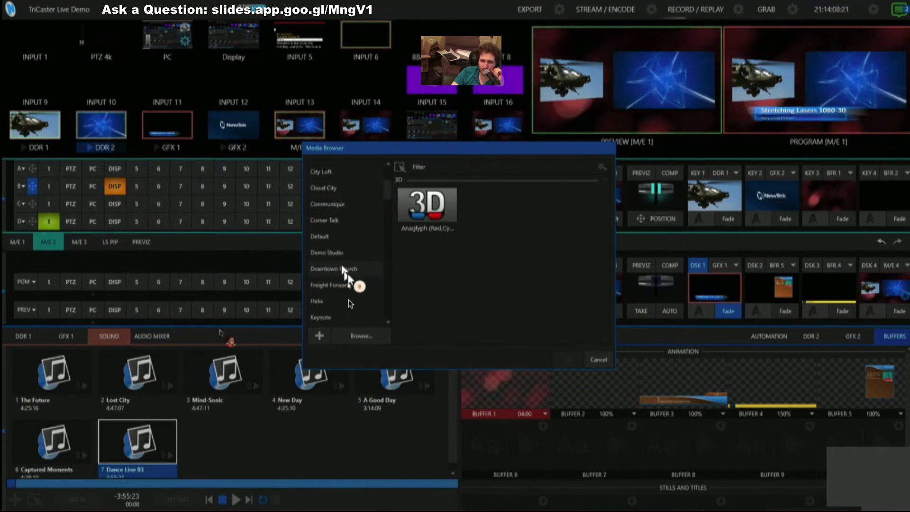
left_click(347, 287)
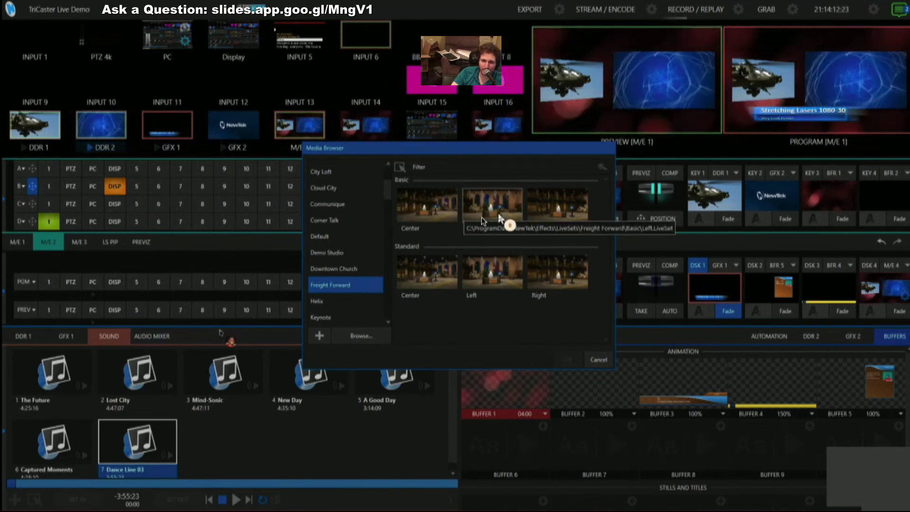
left_click(363, 219)
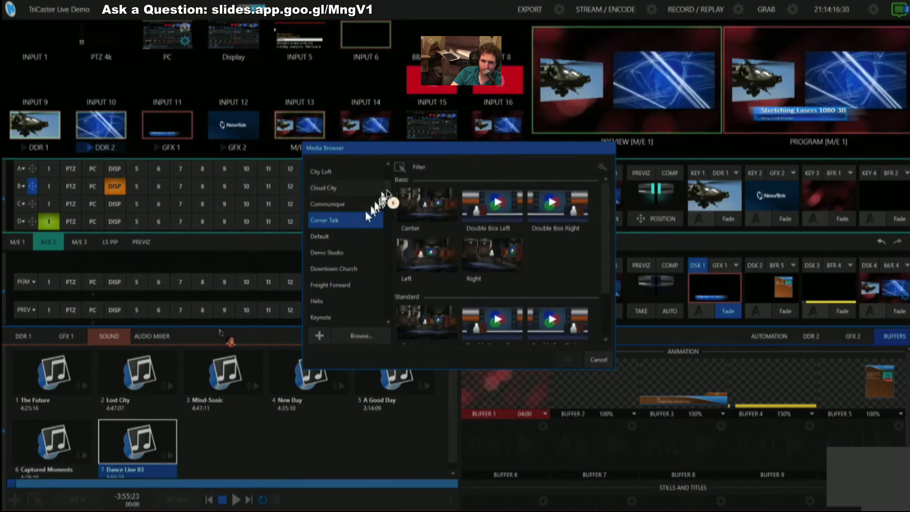
Load the Center shot of the Nightly Show B LiveSet into M/E 2, and put M/E 2 on Program and Preview
scroll(392, 211, "down", 3)
scroll(391, 213, "down", 5)
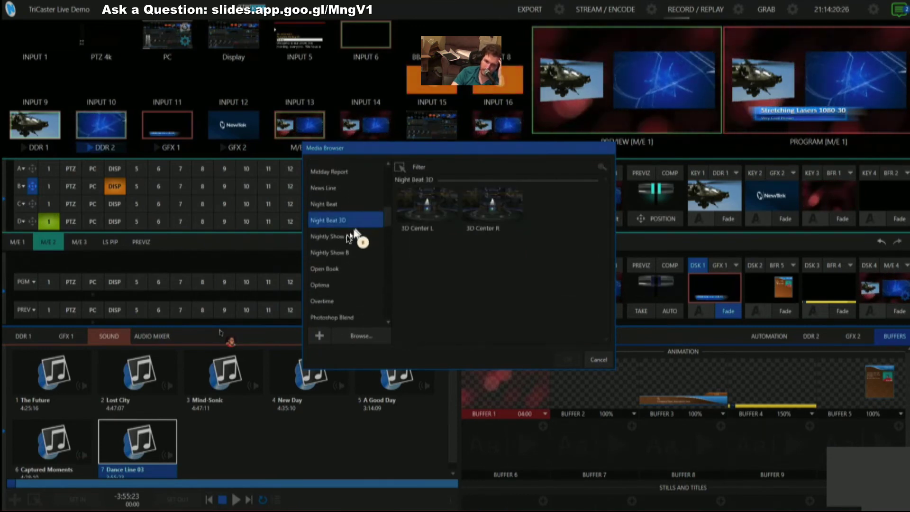
left_click(346, 236)
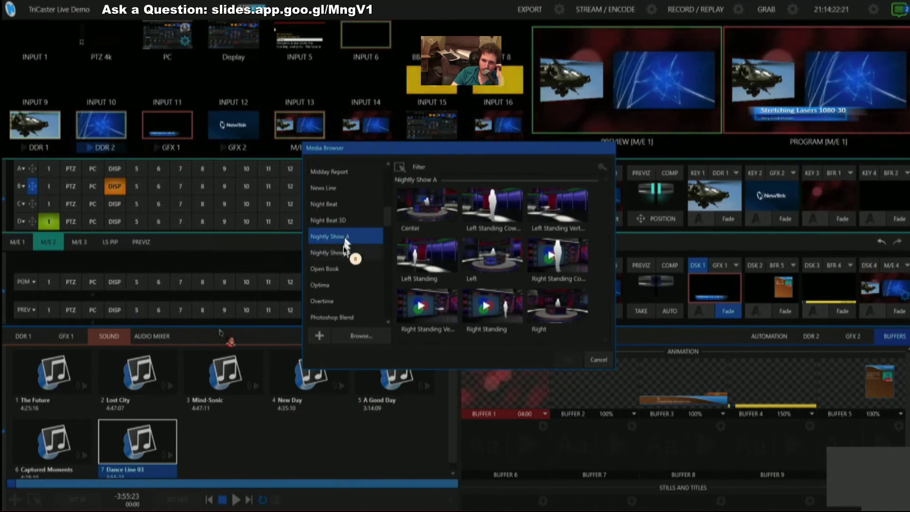
left_click(345, 252)
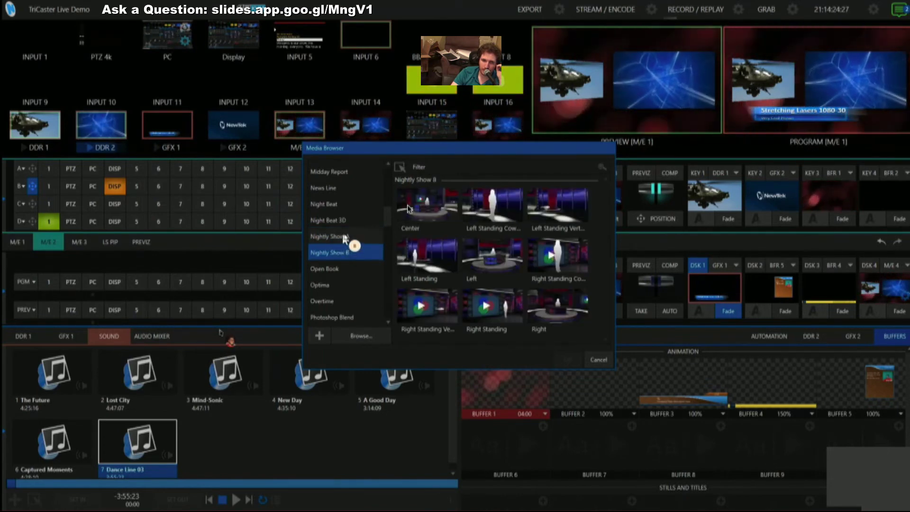
left_click(423, 212)
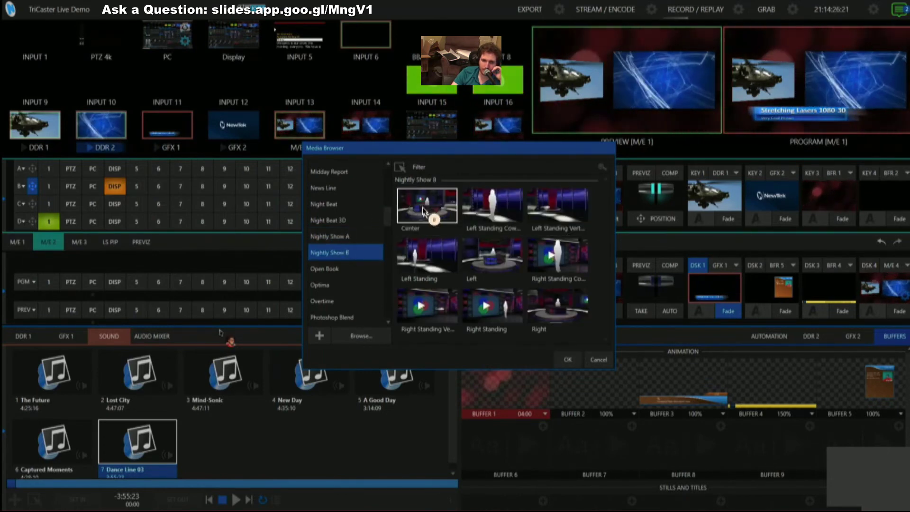
double_click(423, 211)
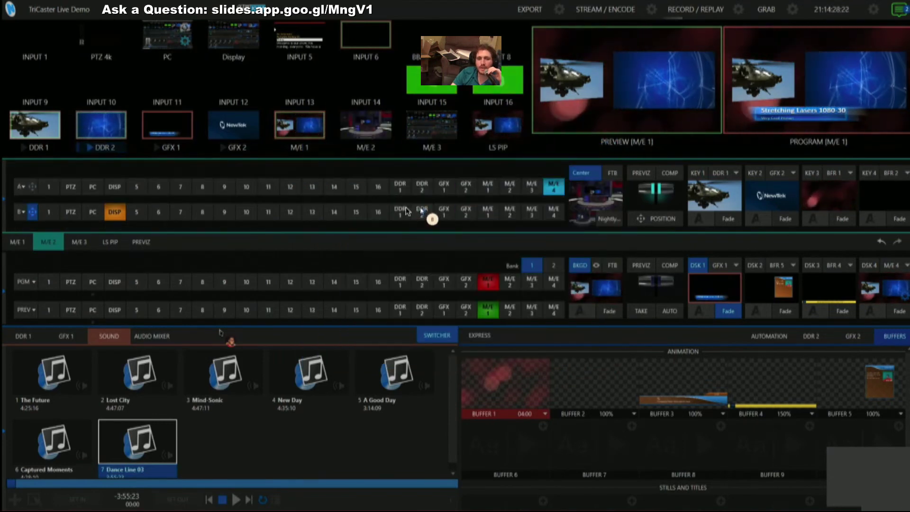
left_click(510, 284)
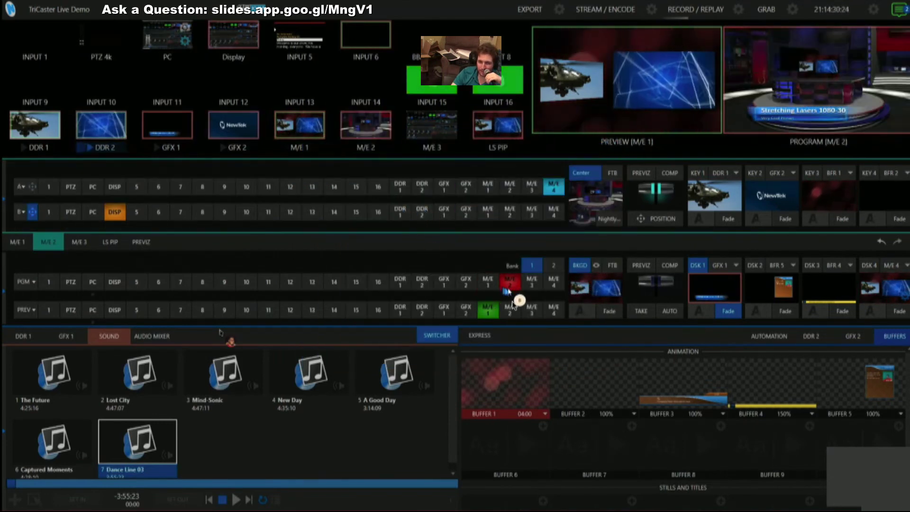
left_click(511, 310)
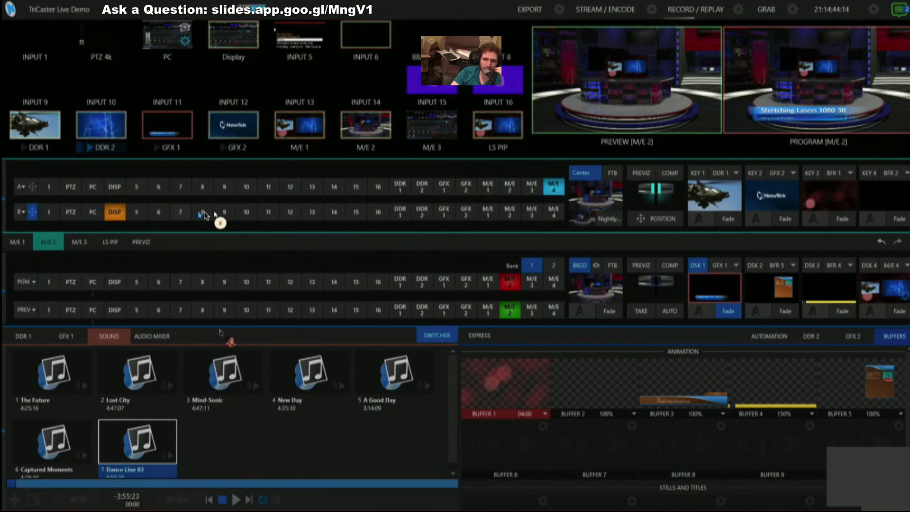
Cue the green-screen clip Kiki 3 Hot Spot Flick in DDR 2 and assign DDR 2 to row A of M/E 2
left_click(814, 341)
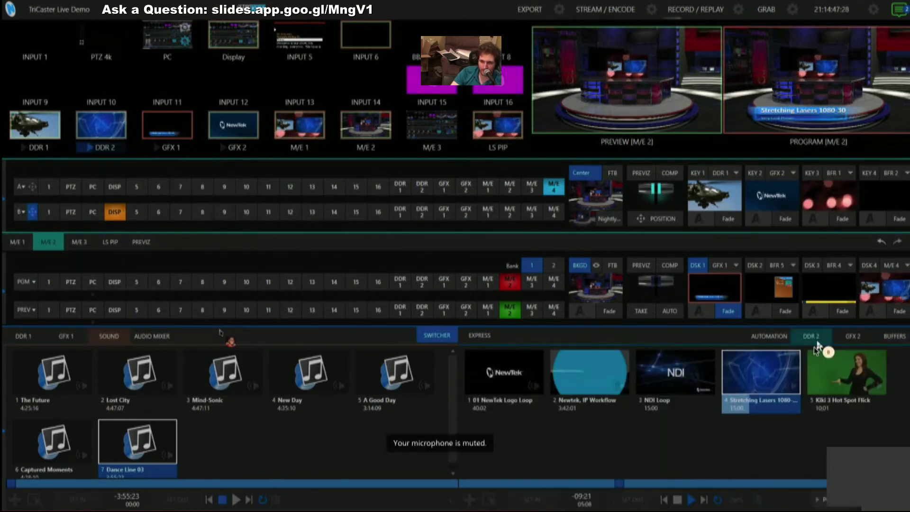
left_click(835, 373)
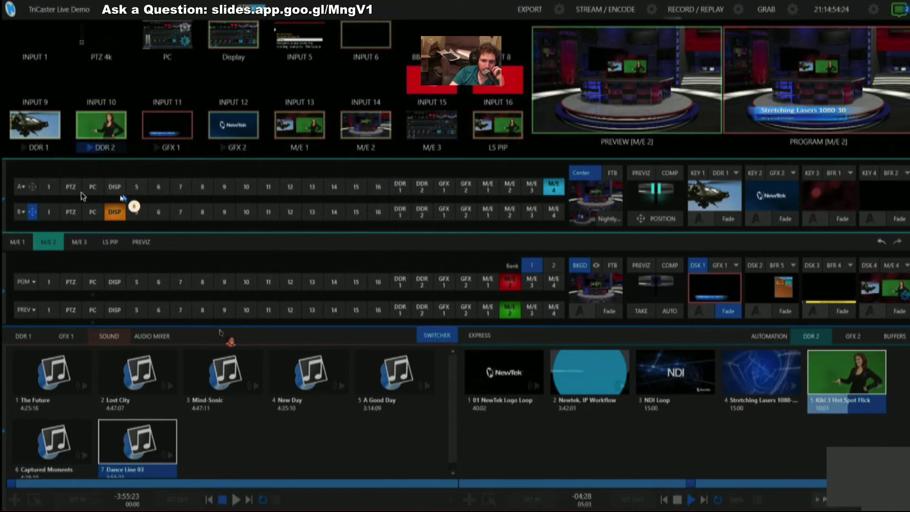
left_click(417, 187)
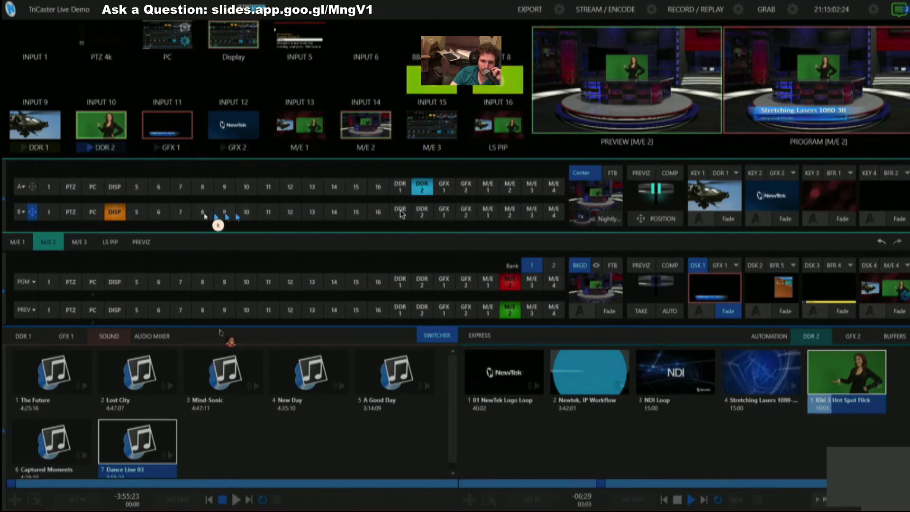
Assign GFX 2 to row B of M/E 2 and reset its positioning
left_click(464, 213)
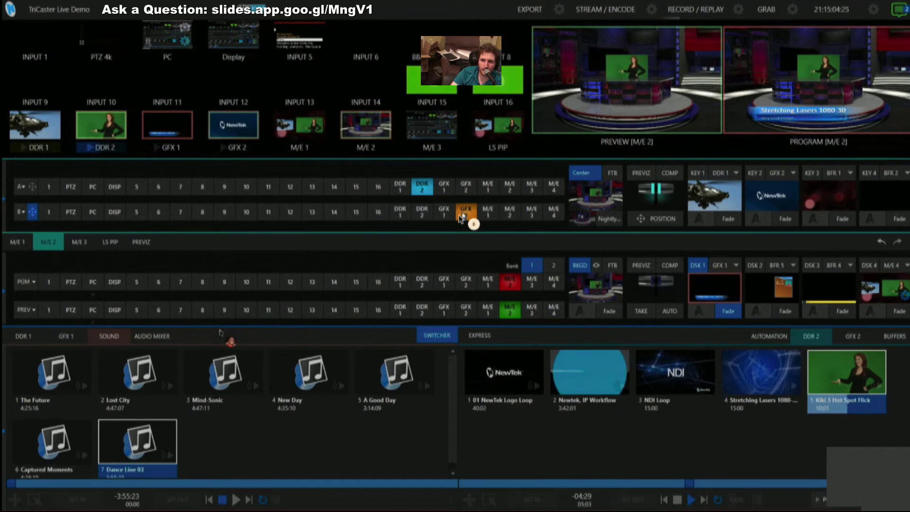
left_click(33, 212)
left_click(254, 200)
left_click(811, 97)
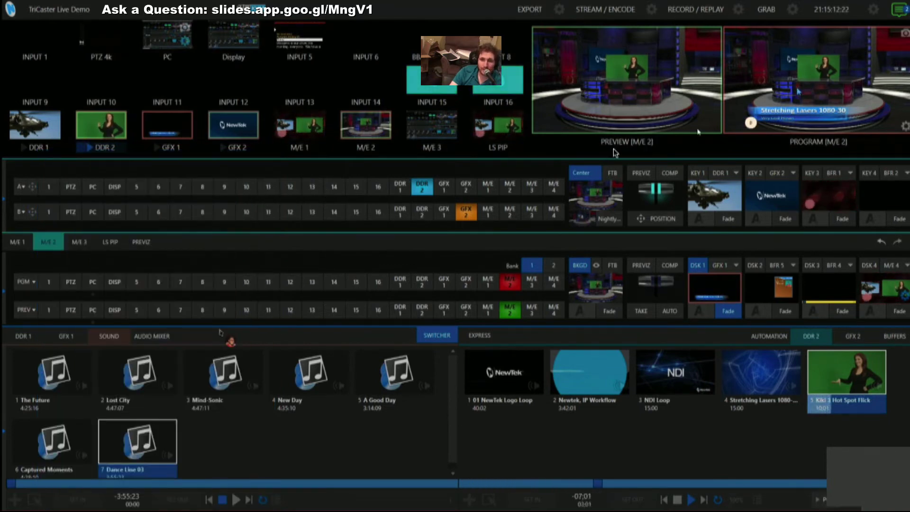
Zoom M/E 2's virtual set all the way in to the close shot of the row A source
left_click(643, 188)
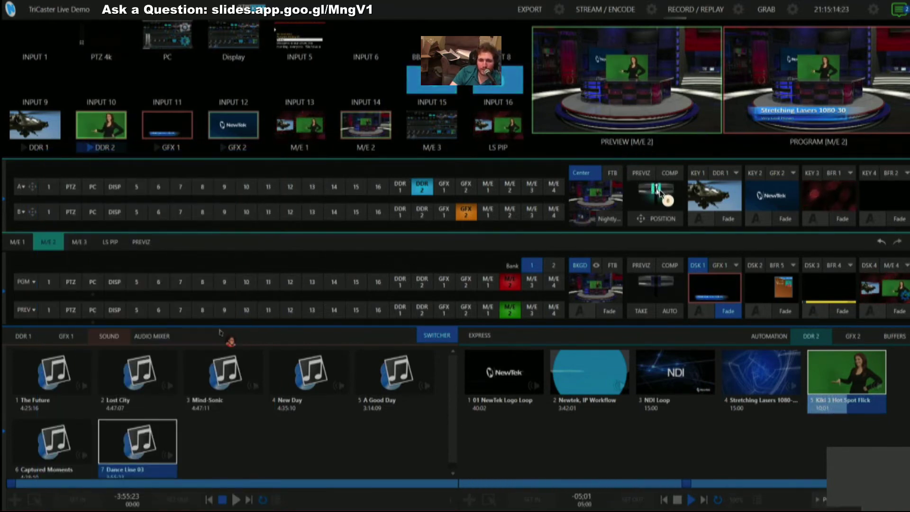
left_click_drag(659, 197, 639, 214)
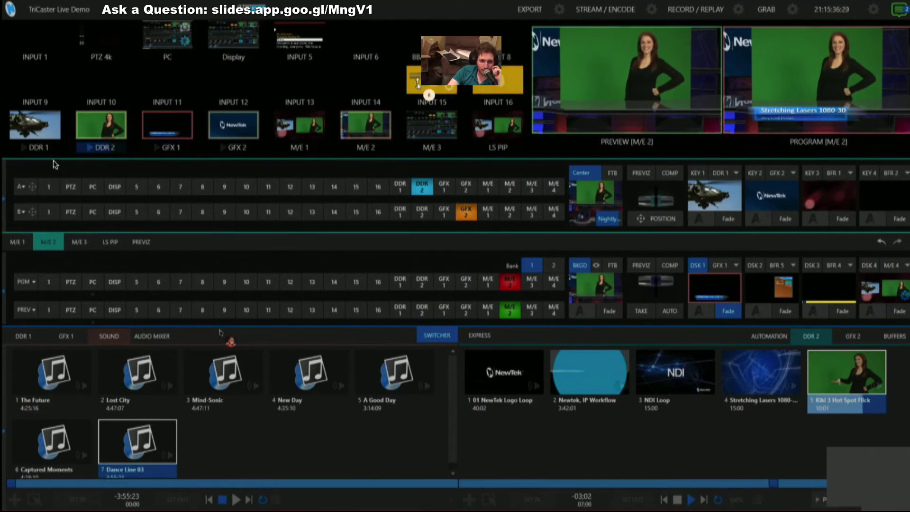
Enable LiveMatte keying in the image settings of DDR 2
mouse_move(119, 135)
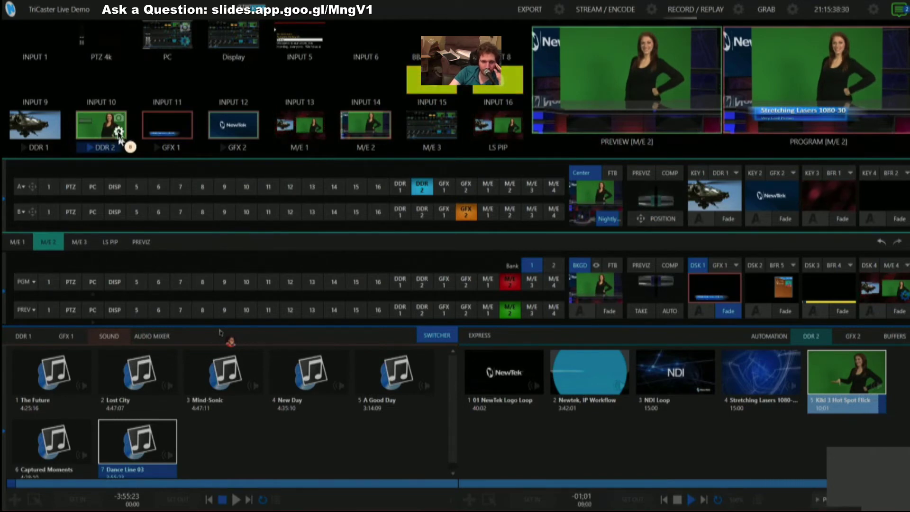
left_click(119, 134)
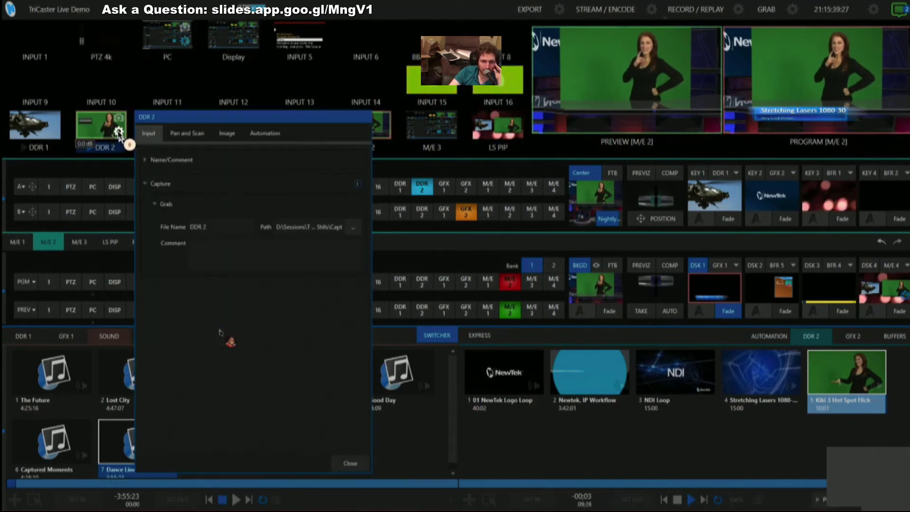
left_click(219, 137)
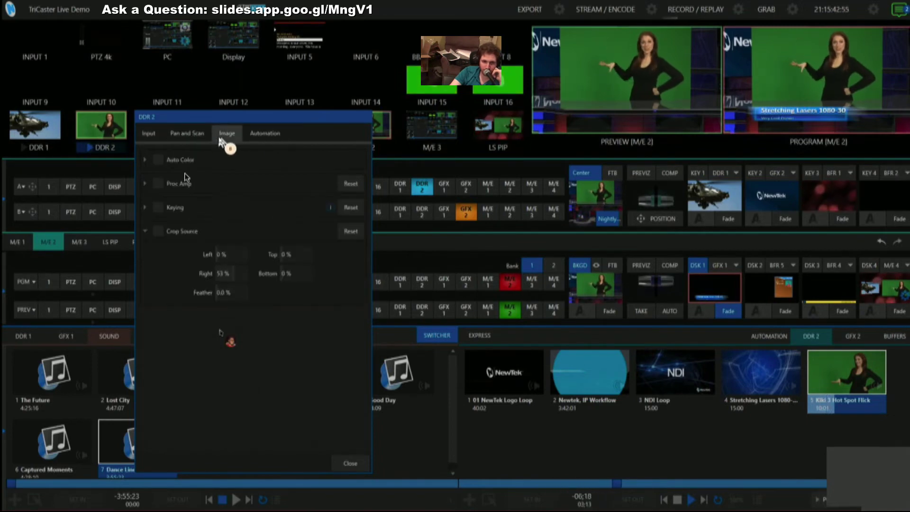
left_click(158, 207)
left_click(145, 207)
left_click(200, 250)
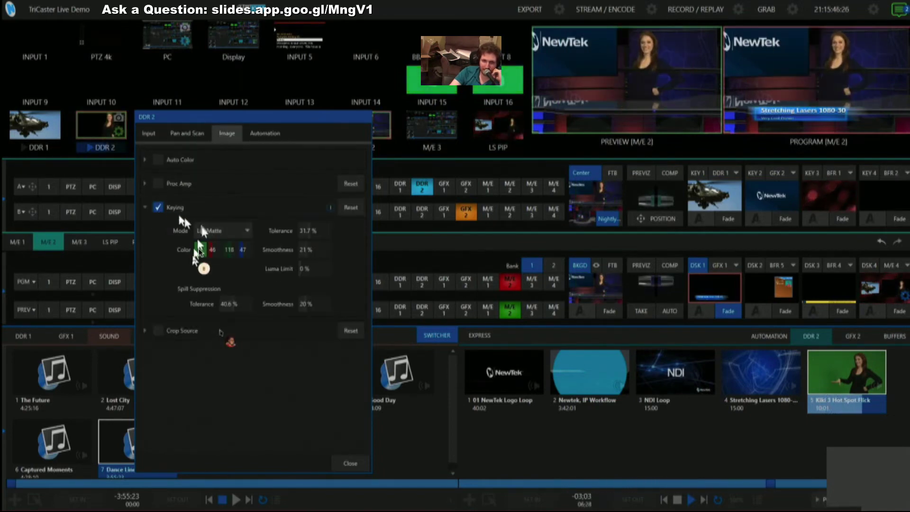
Reset the DDR 2 keying settings, sample the green backdrop in the Program view as the key color, and close the settings
left_click_drag(203, 251, 209, 251)
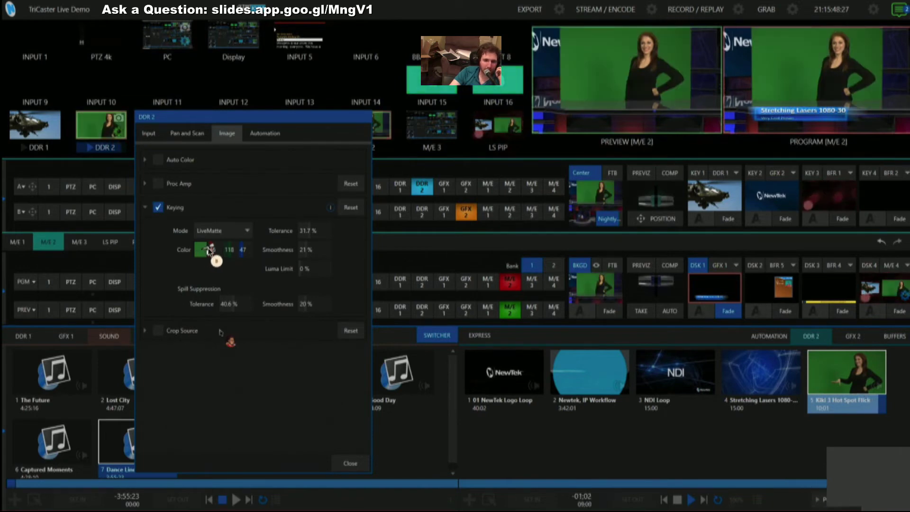
left_click(350, 209)
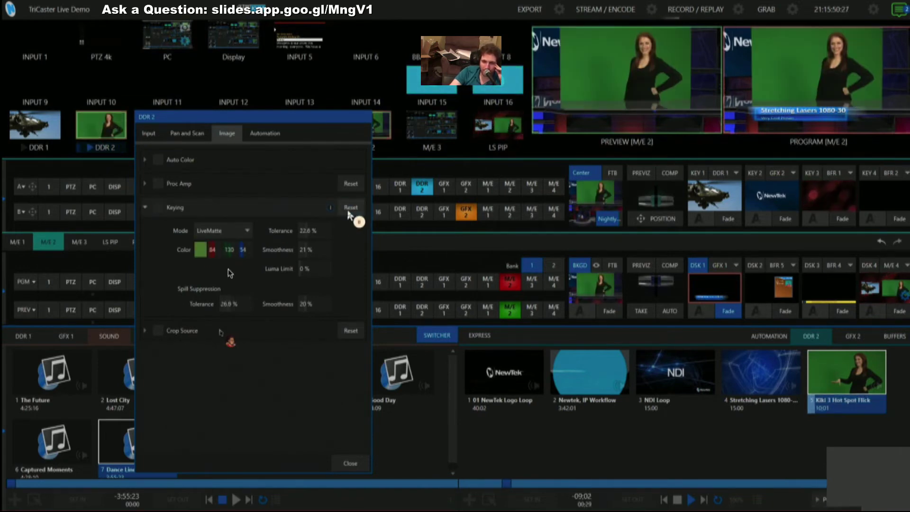
left_click(217, 252)
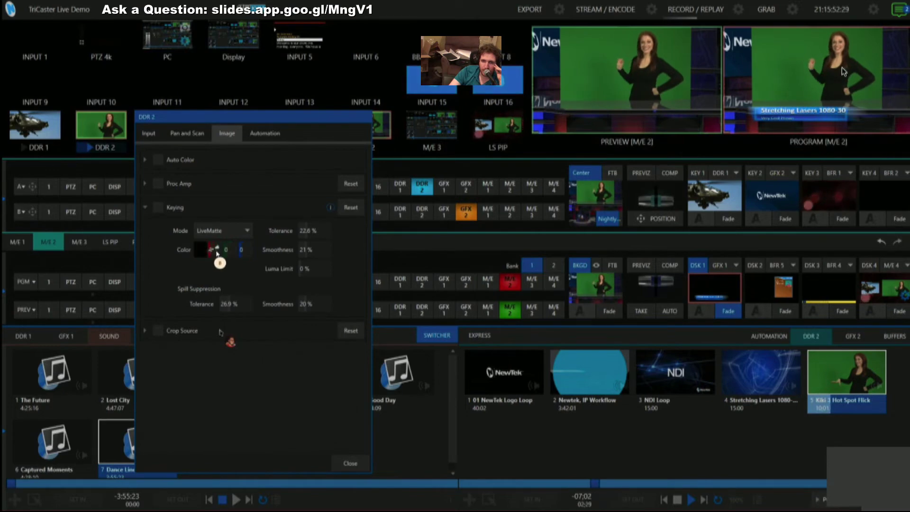
left_click(827, 42)
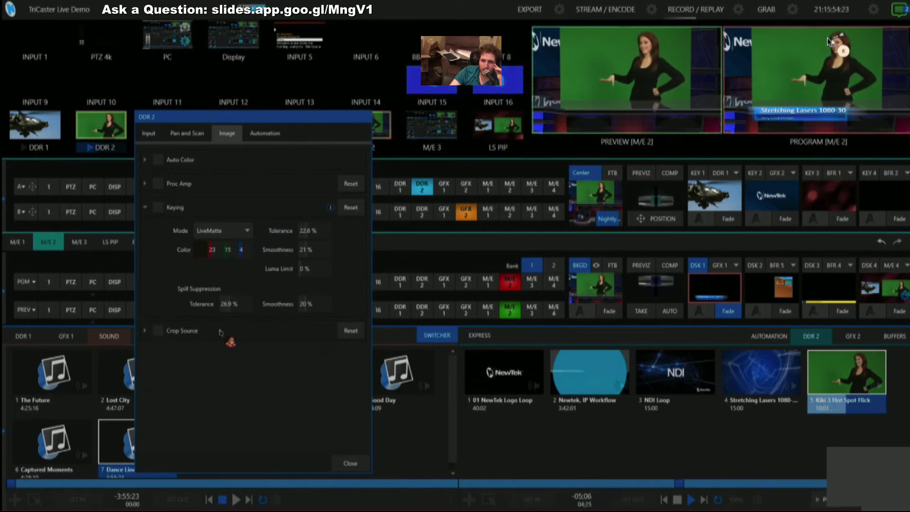
left_click(828, 42)
left_click(599, 274)
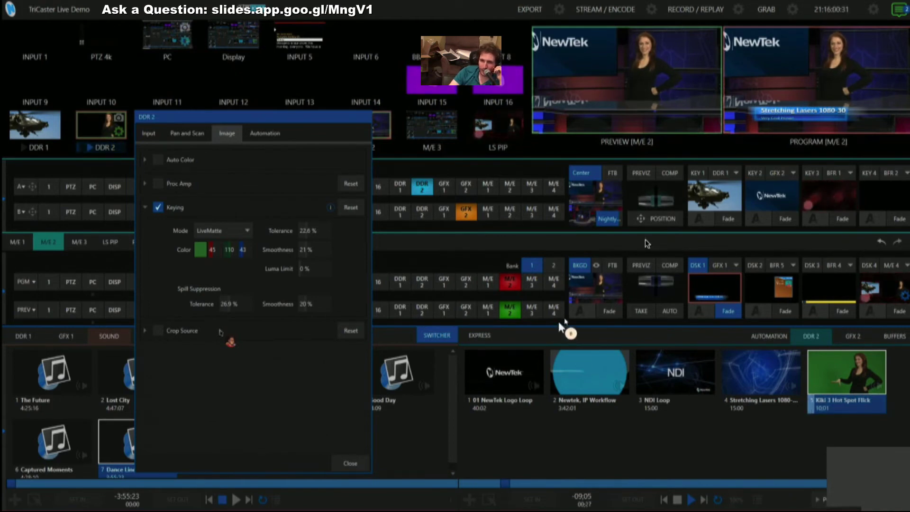
left_click(339, 183)
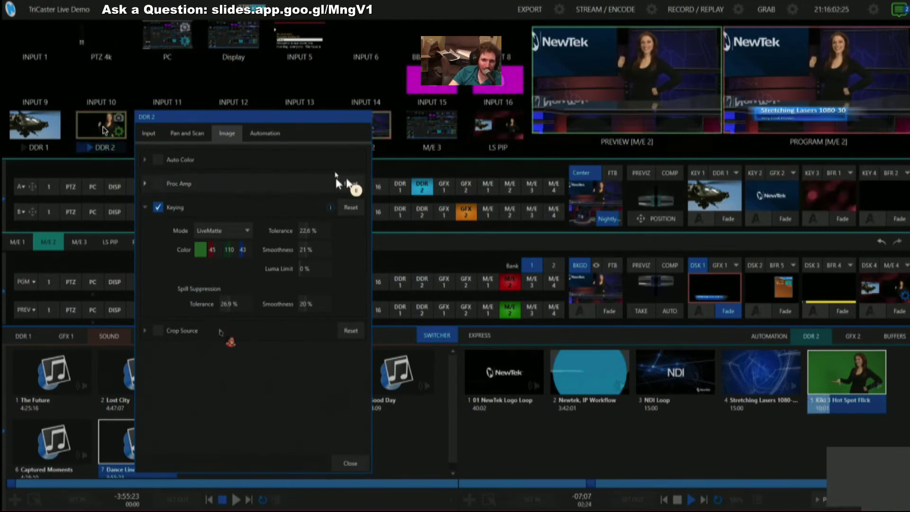
left_click(707, 244)
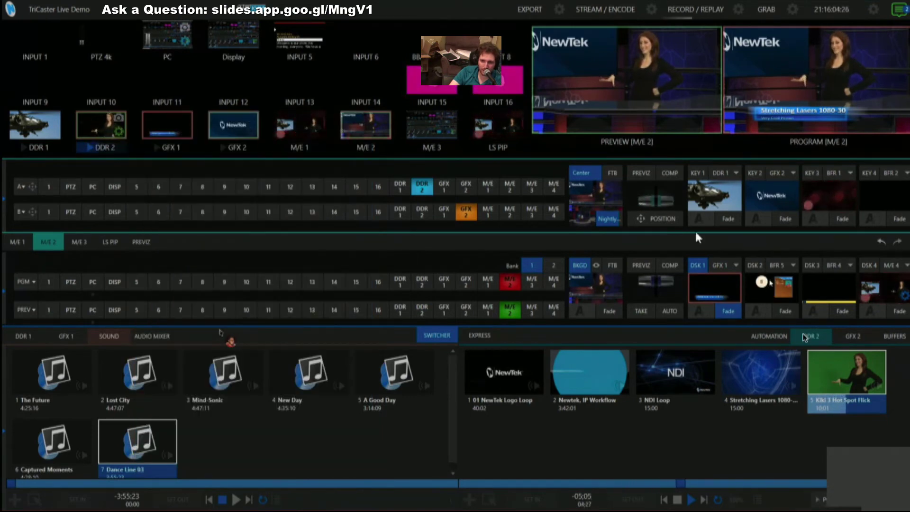
Fade DSK 1 off Program and assign input 1 to row A of M/E 2
left_click(726, 312)
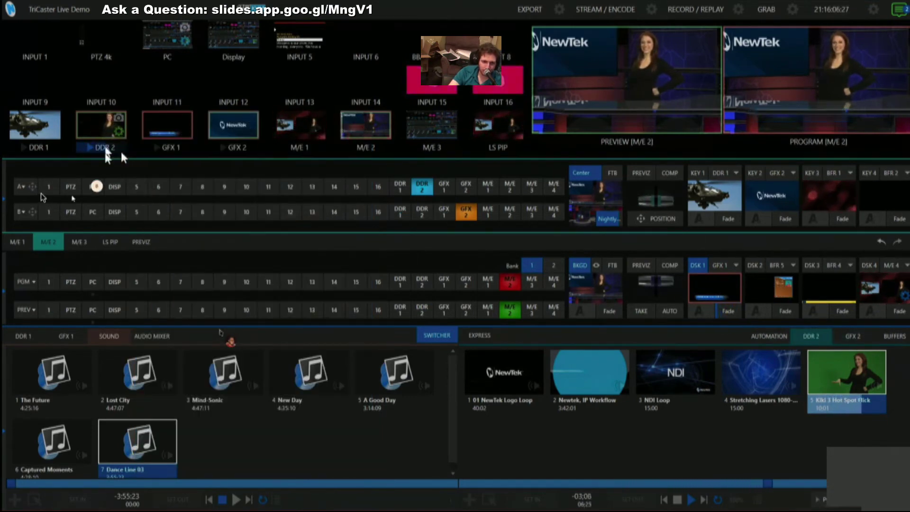
left_click(53, 207)
left_click(48, 189)
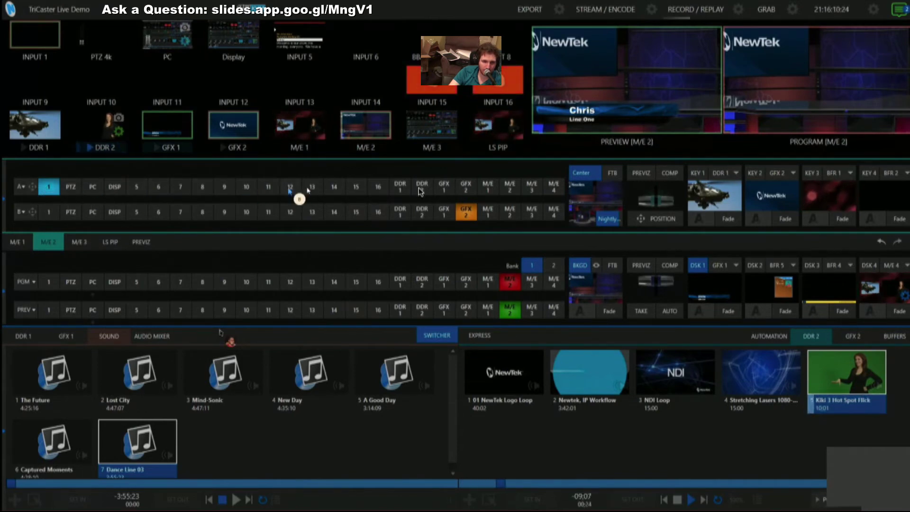
Position DDR 2 in row A of M/E 2 at X 2.1, Y 6.7
left_click(32, 187)
mouse_move(141, 224)
left_mouse_down()
mouse_move(86, 232)
mouse_move(142, 230)
left_mouse_up()
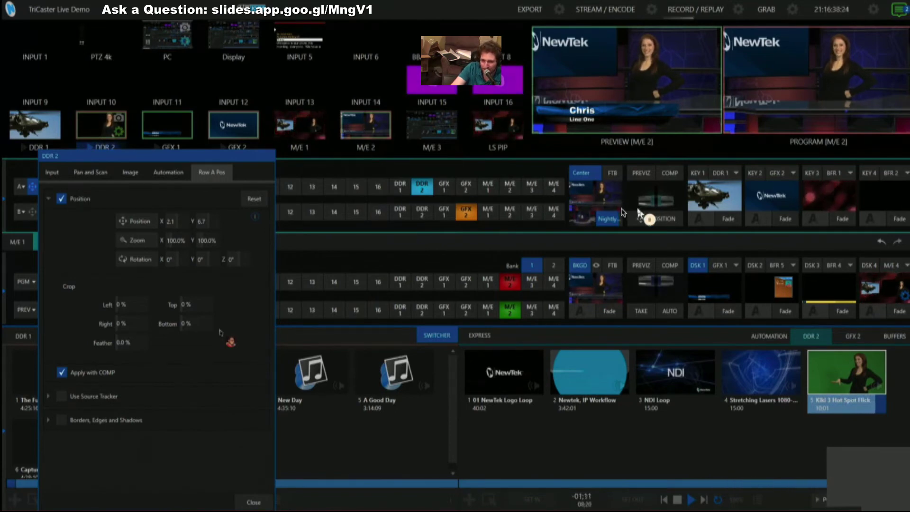
key("Escape")
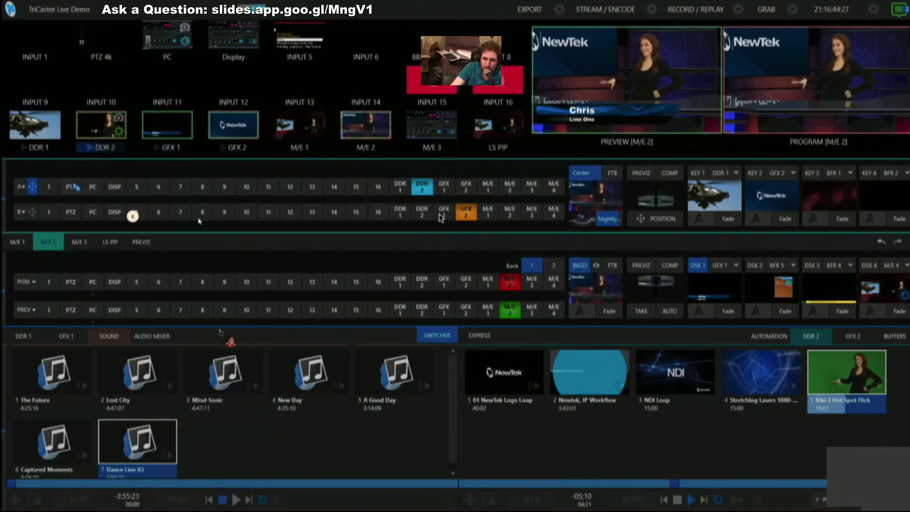
Assign DDR 1 to row B of M/E 2 and put M/E 1 on Preview
left_click(400, 213)
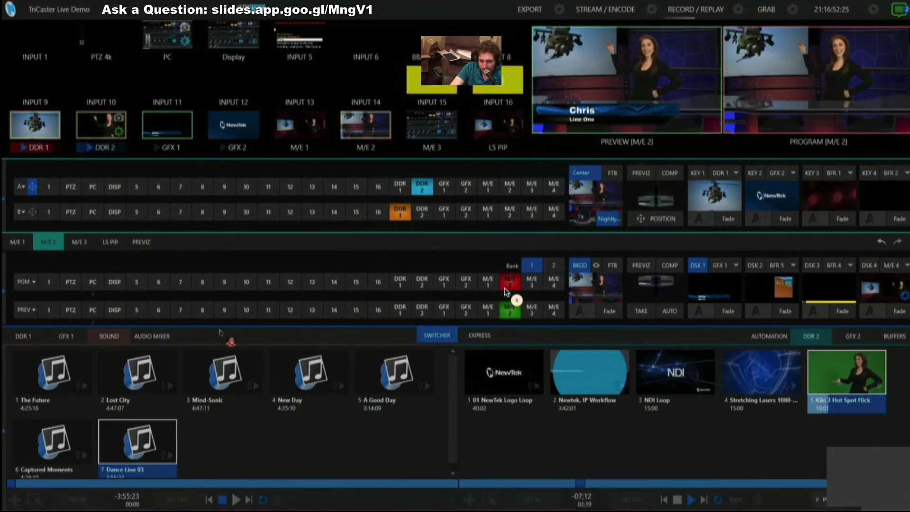
key("space")
left_click(493, 307)
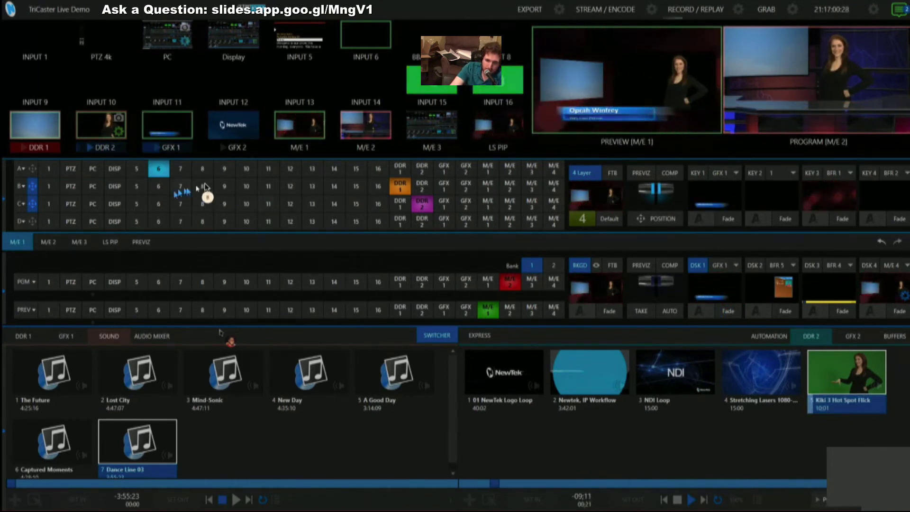
Try other sources such as M/E 1 in row B of M/E 1, and return the row to DDR 1
left_click(451, 187)
left_click(490, 187)
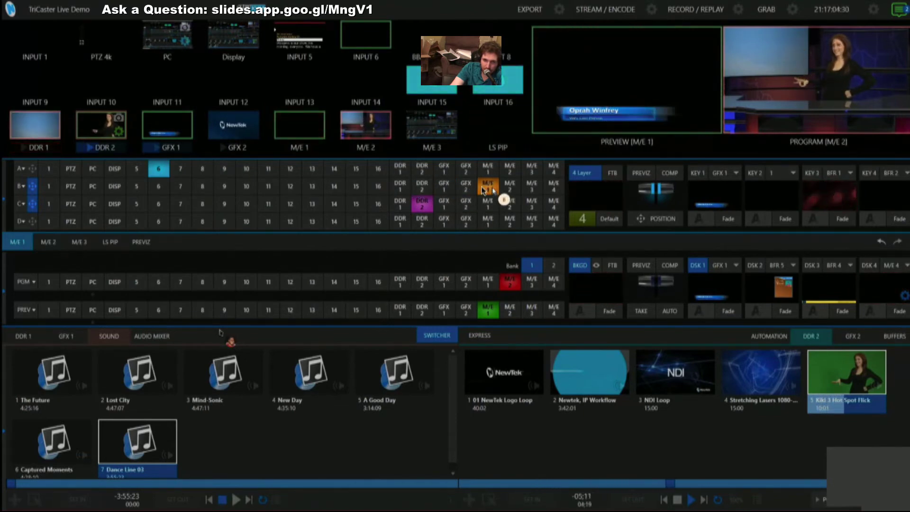
left_click(425, 187)
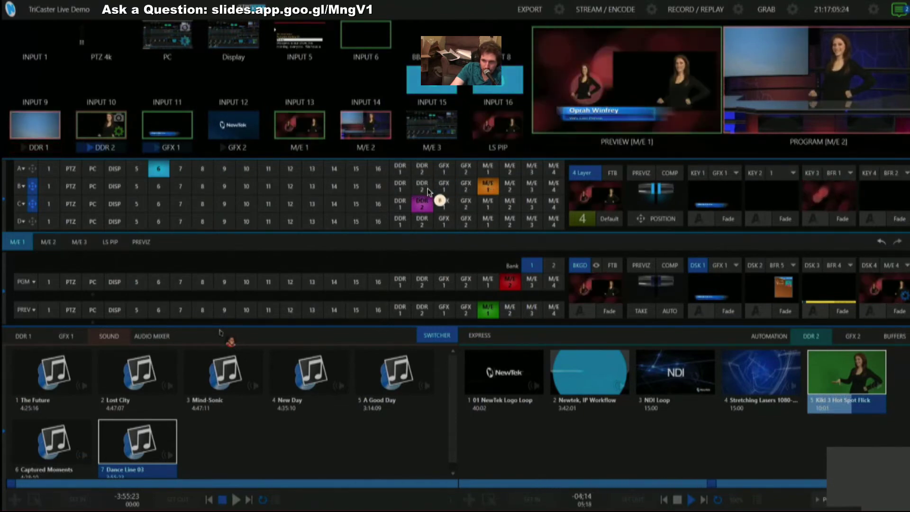
left_click(401, 187)
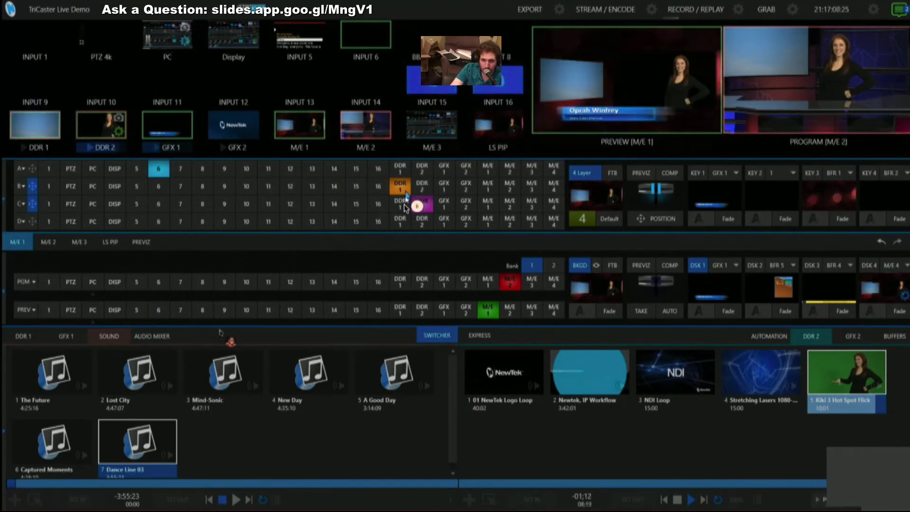
Try GFX 2 in row C of M/E 1 and replace it with M/E 2
left_click(470, 204)
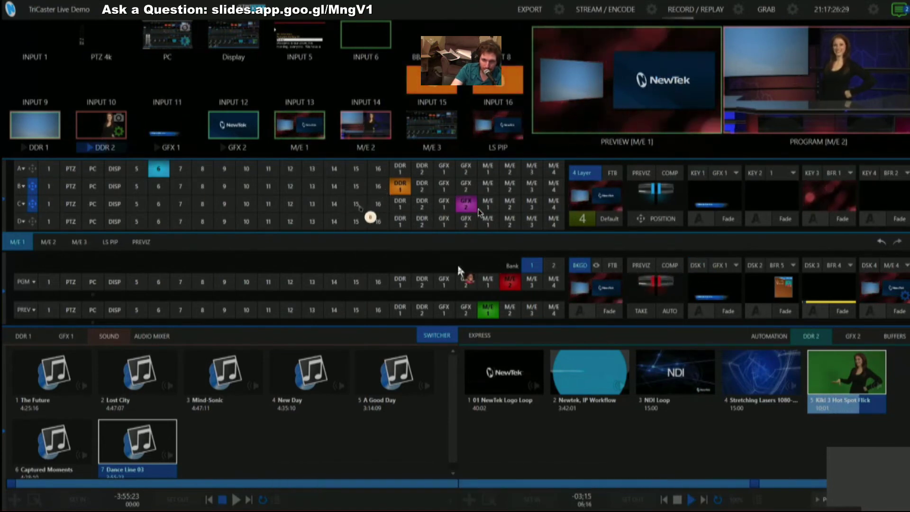
left_click(509, 204)
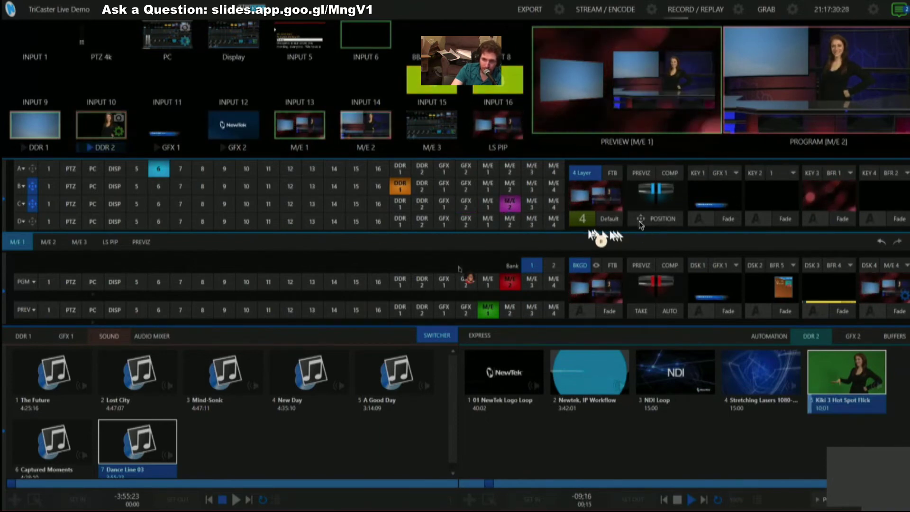
Take M/E 1 to Program and swap M/E 2 back onto Program
left_click(640, 312)
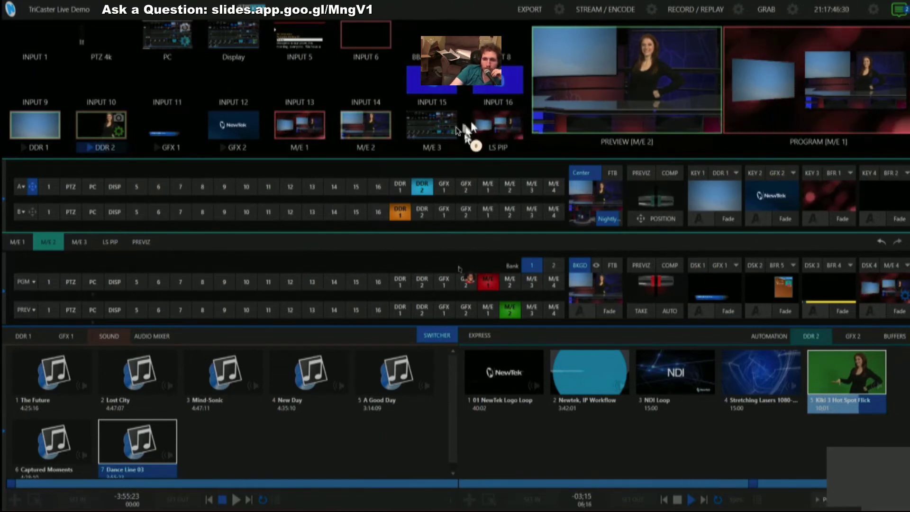
left_click(427, 177)
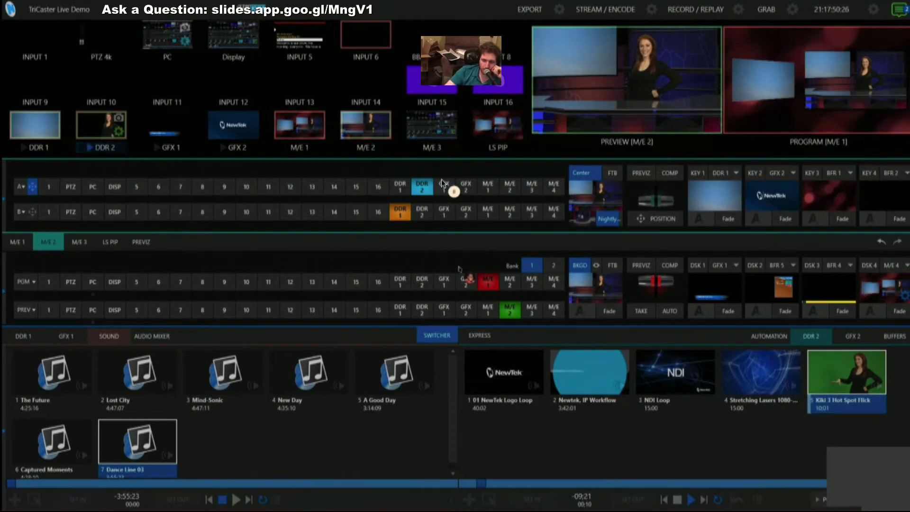
left_click(639, 313)
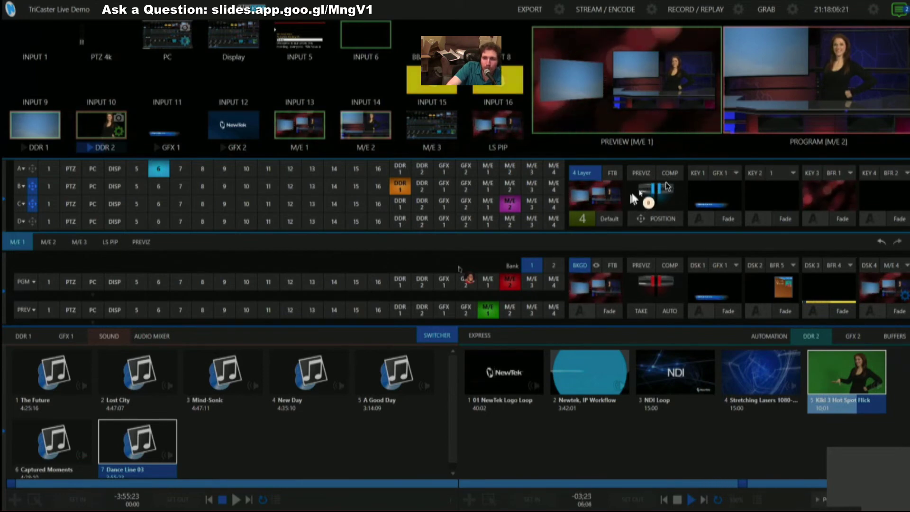
Store the current two-box layout of M/E 1 in COMP slot 3
left_click(674, 177)
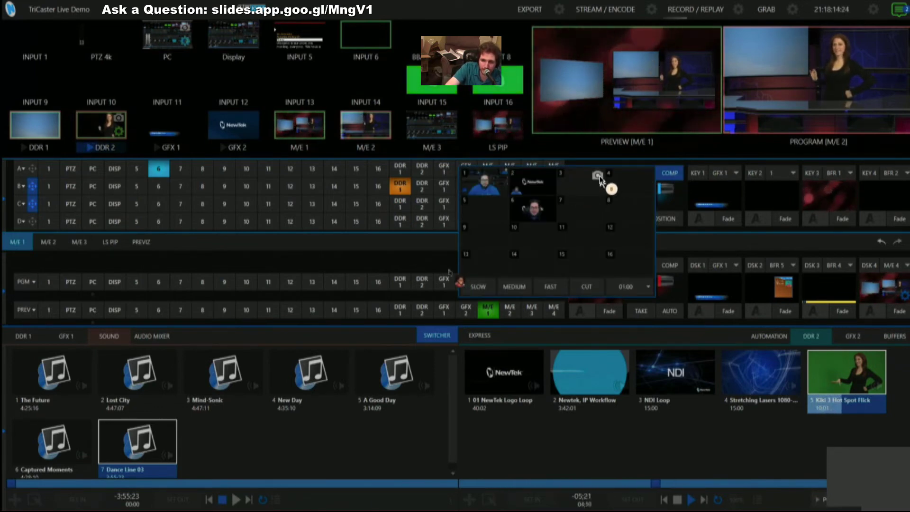
left_click(598, 177)
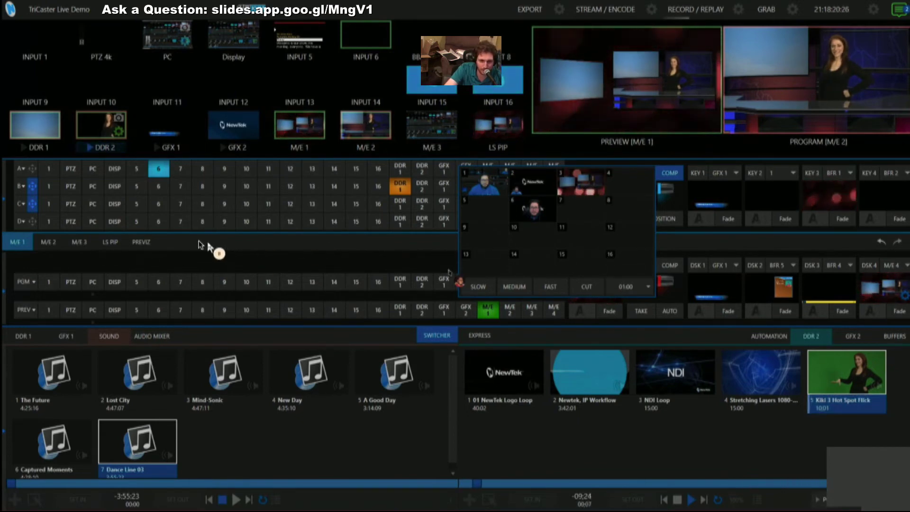
left_click(481, 296)
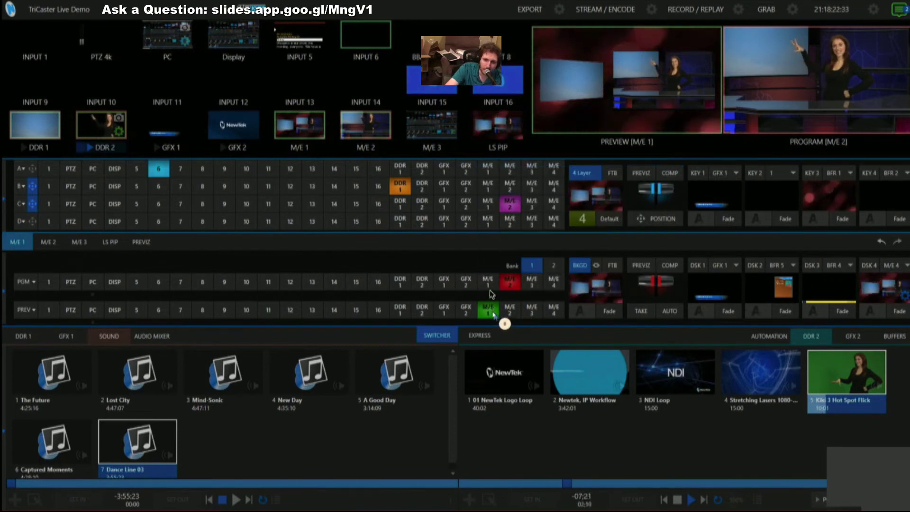
Switch M/E 1 directly onto Program and check its stored COMP presets
left_click(489, 285)
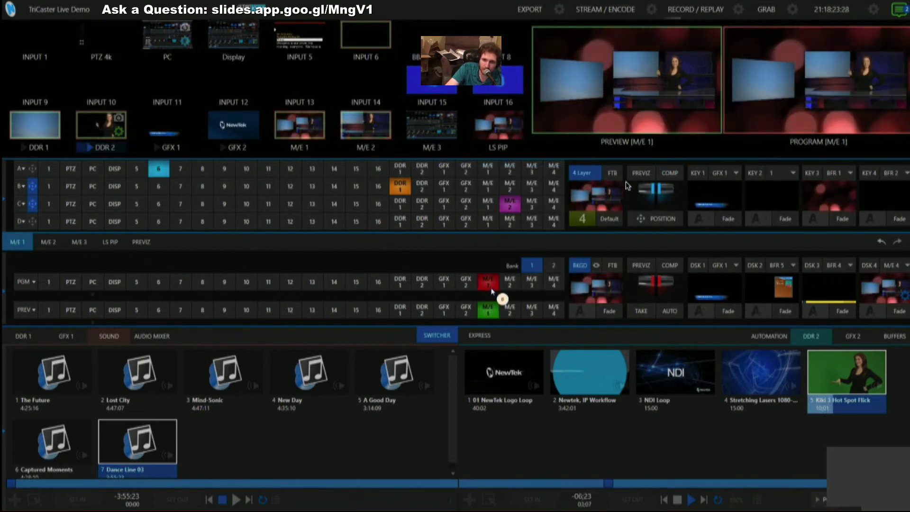
left_click(669, 172)
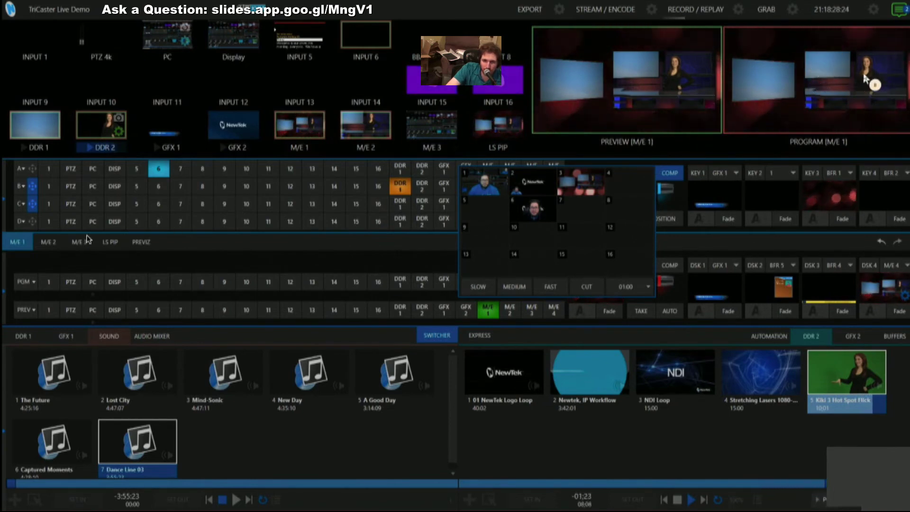
left_click(33, 214)
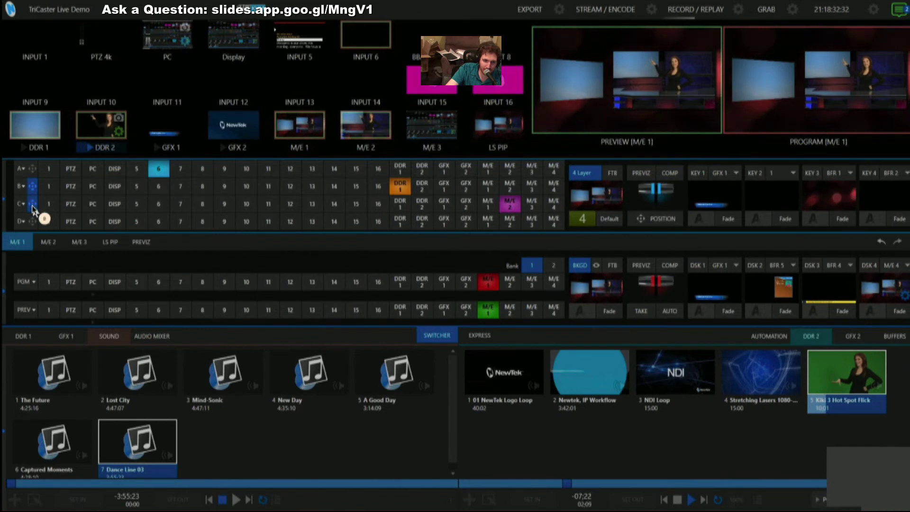
Reset the positioning of M/E 2 in row C of M/E 1 and close its settings
left_click(32, 204)
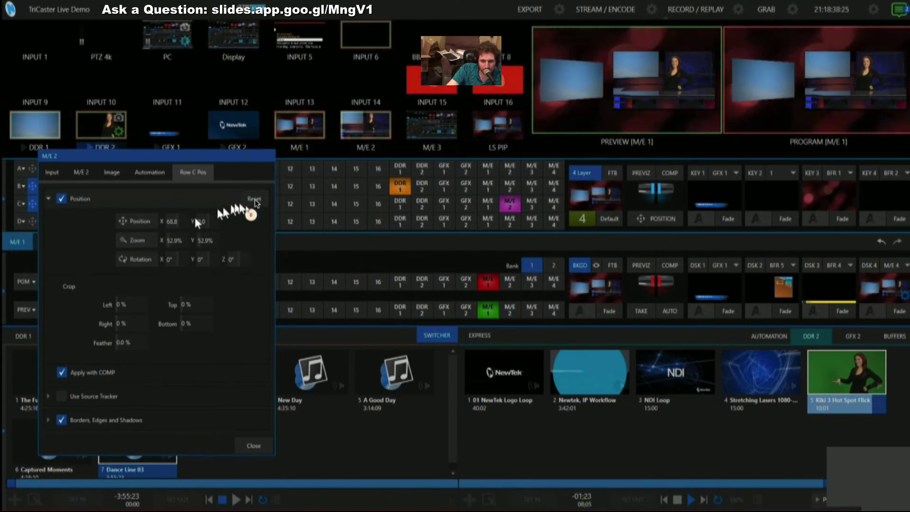
left_click(255, 200)
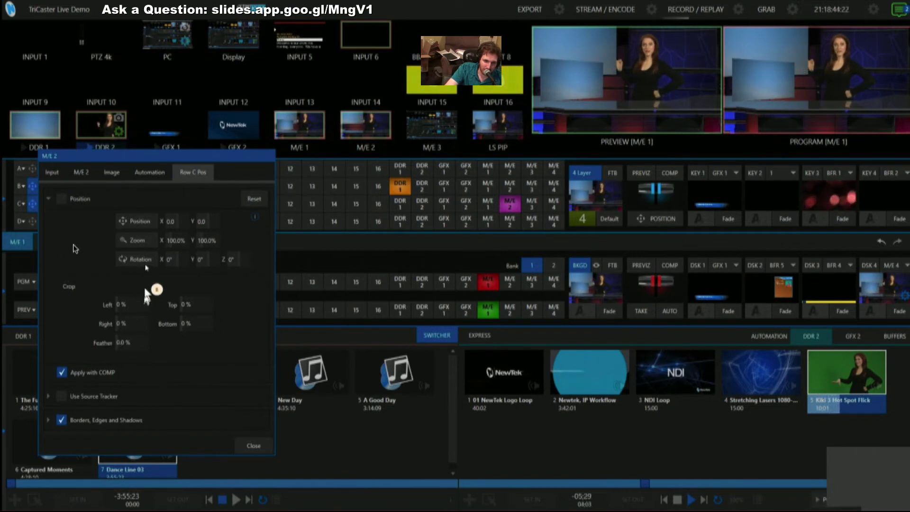
left_click(252, 444)
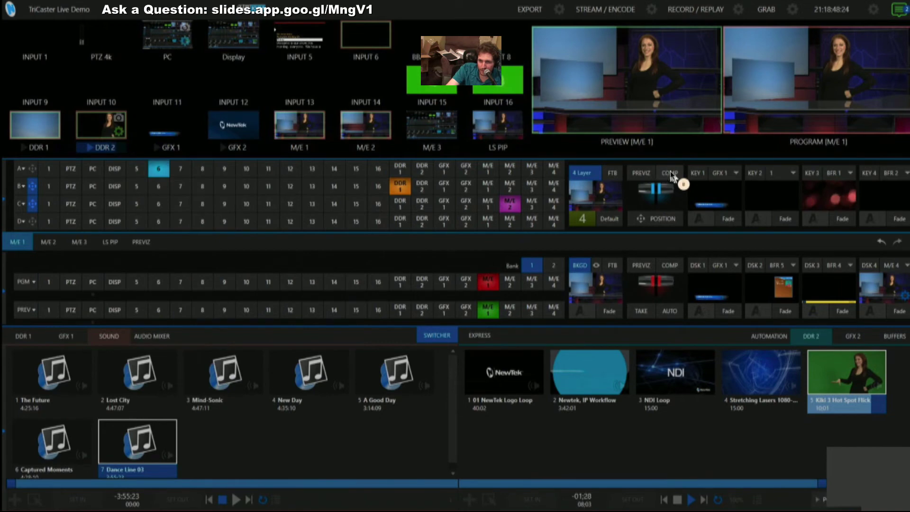
Store the full-frame layout of M/E 1 in COMP slot 4
left_click(668, 174)
left_click_drag(670, 176, 643, 185)
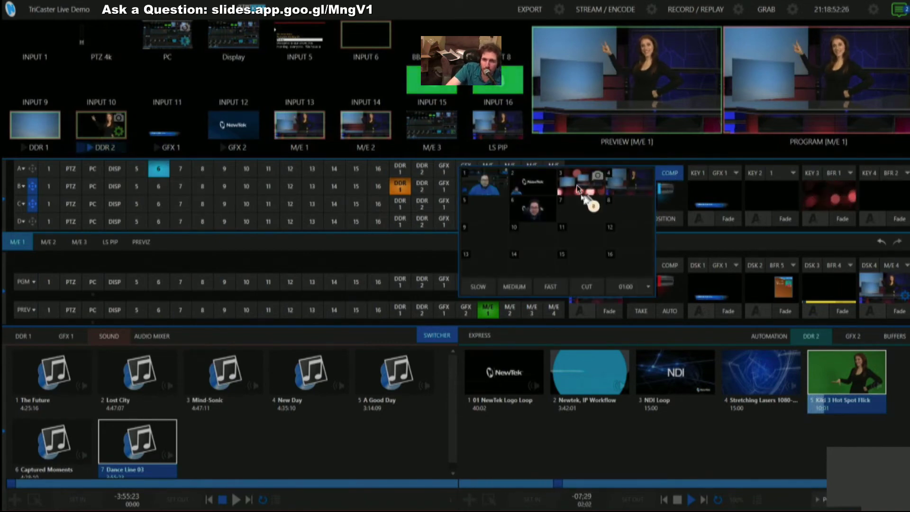
Recall the two-box layout from COMP slot 3 of M/E 1 and return to the full-frame layout in slot 4
left_click(575, 185)
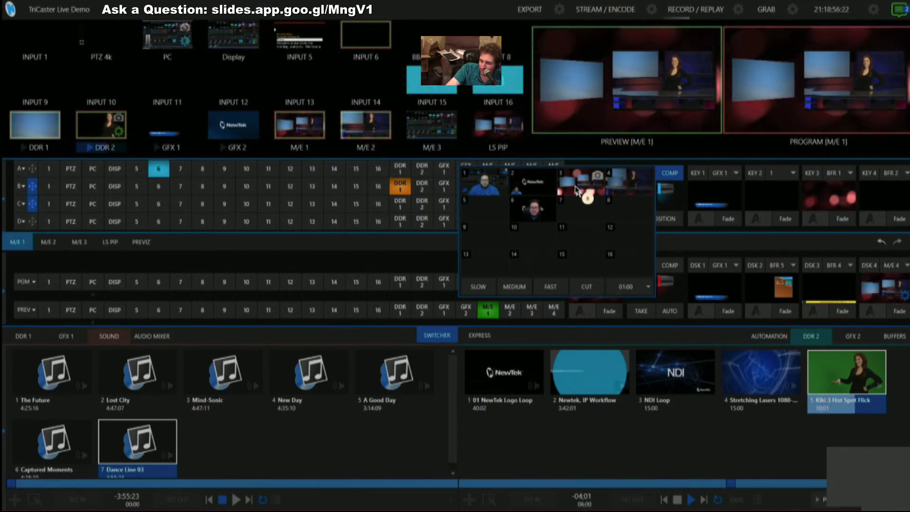
left_click(629, 193)
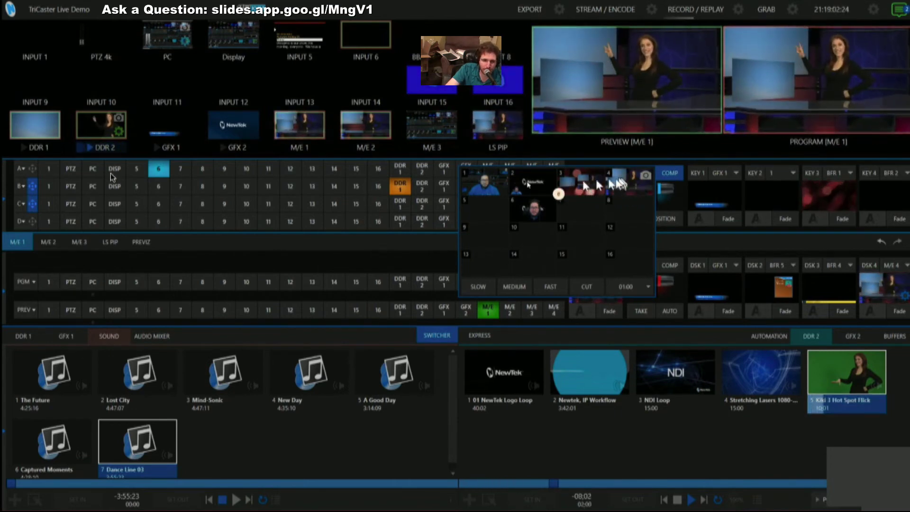
Move DDR 1 in row B of M/E 1 to about X -201.1 and shrink its zoom to 5.0%
left_click(33, 188)
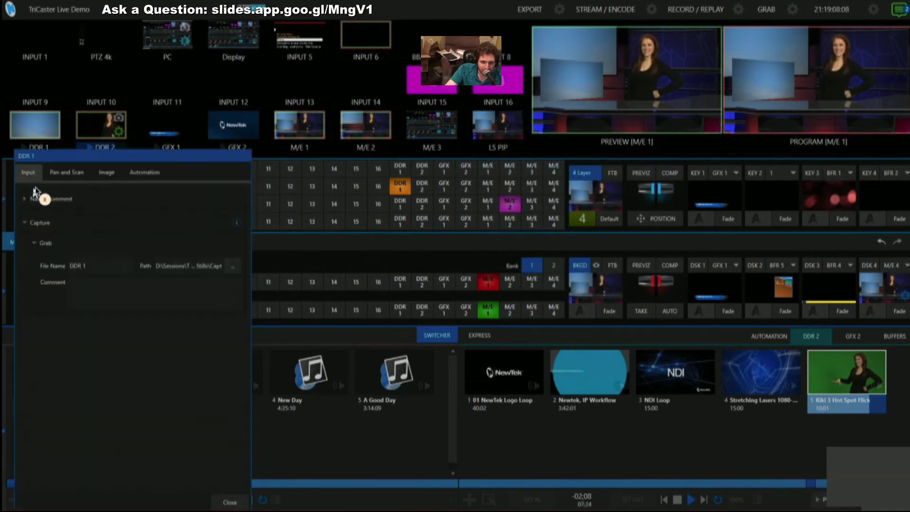
left_click_drag(145, 222, 1, 225)
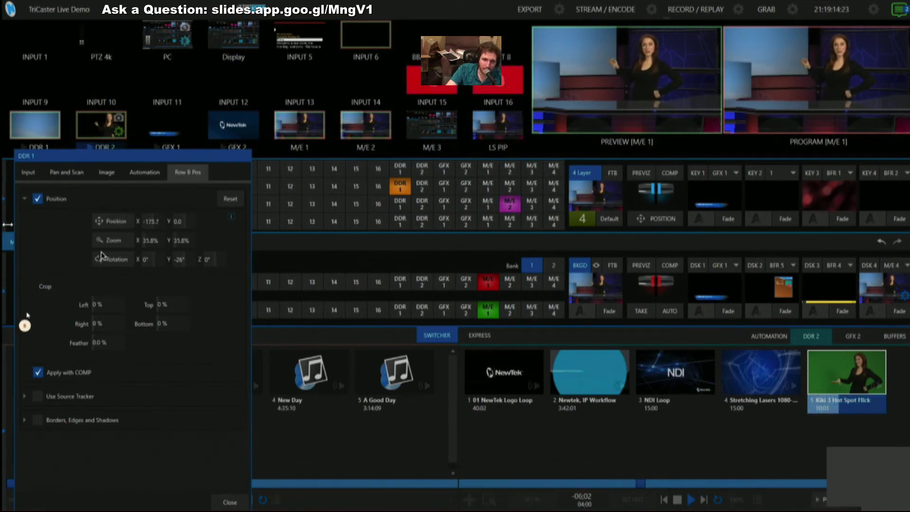
left_click_drag(7, 225, 130, 231)
left_click_drag(75, 256, 45, 273)
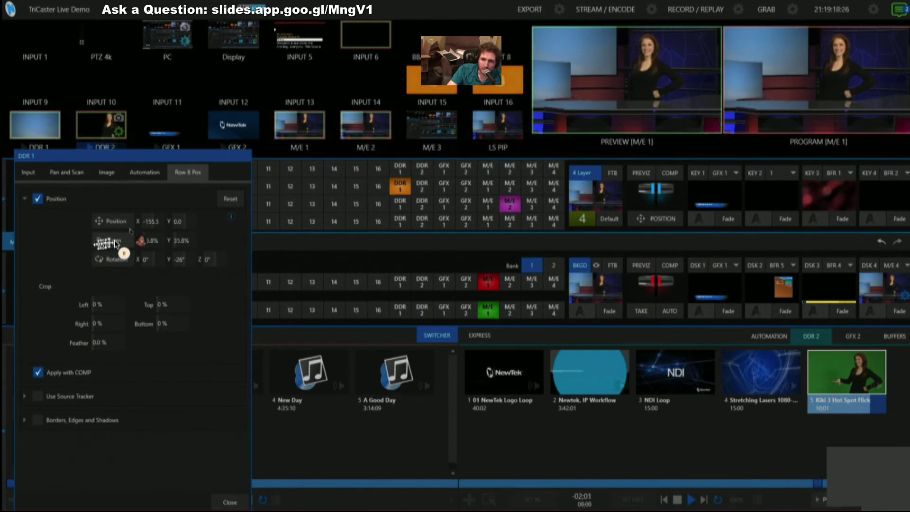
left_click_drag(115, 240, 46, 289)
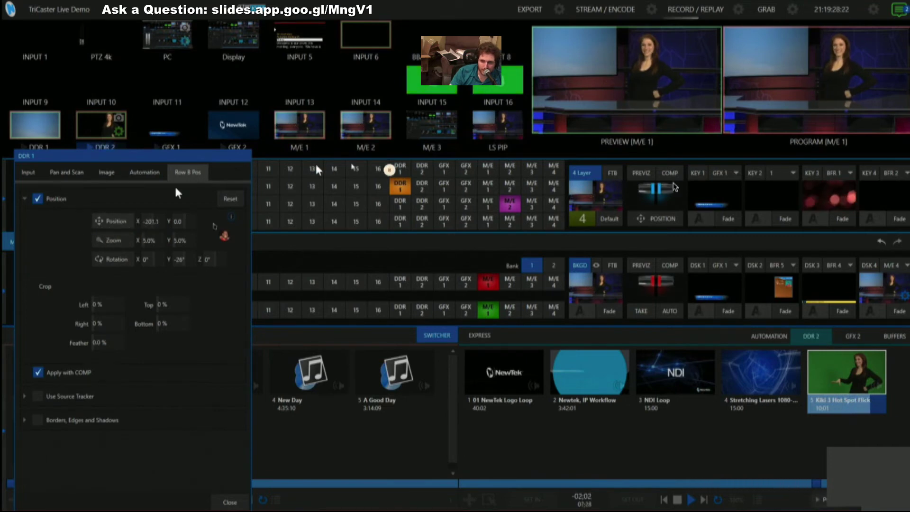
Alternate M/E 1 between its COMP slot 3 and slot 4 layouts, ending on the two-box layout
left_click(588, 189)
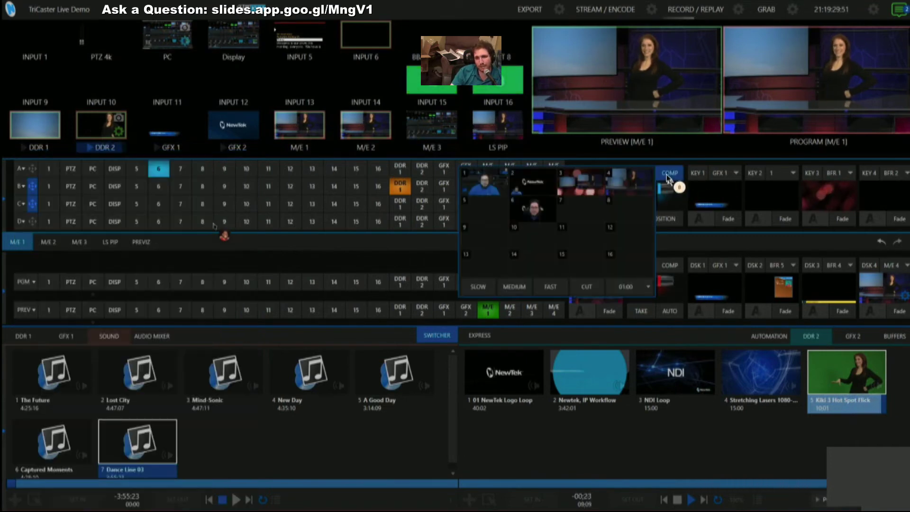
left_click(571, 190)
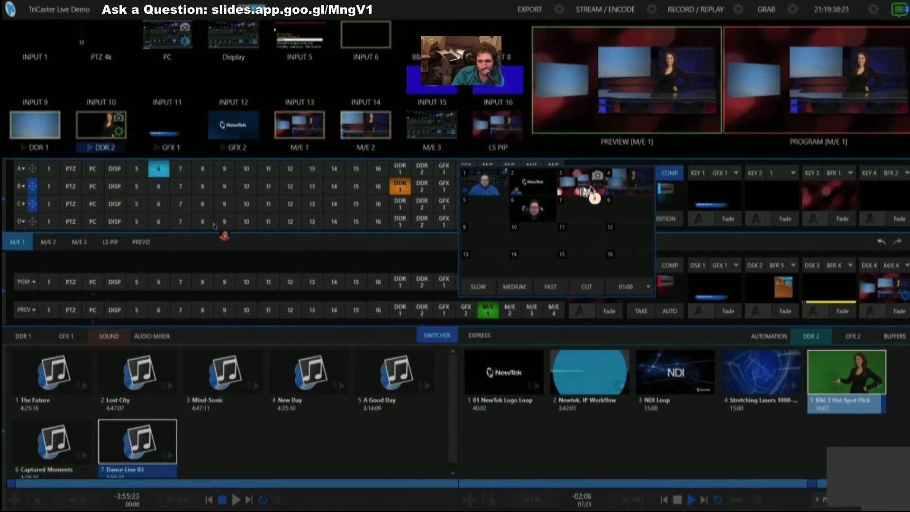
left_click(627, 194)
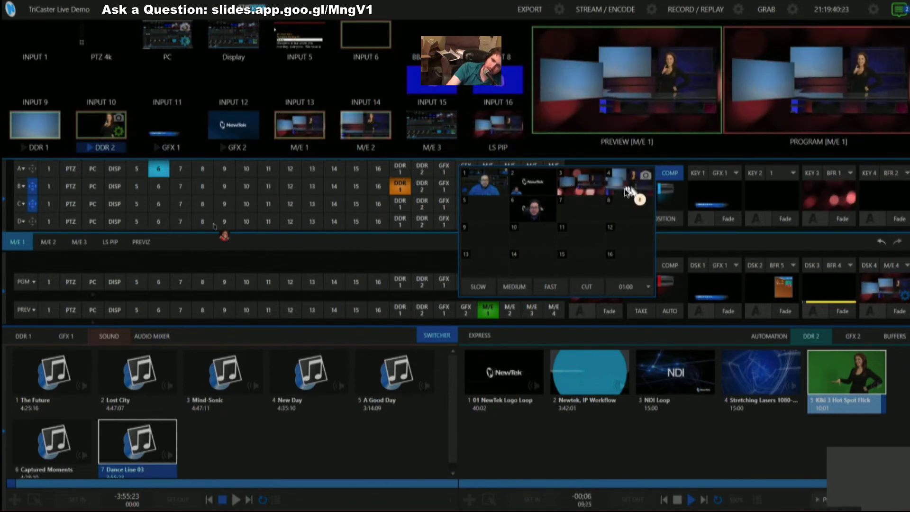
left_click(590, 181)
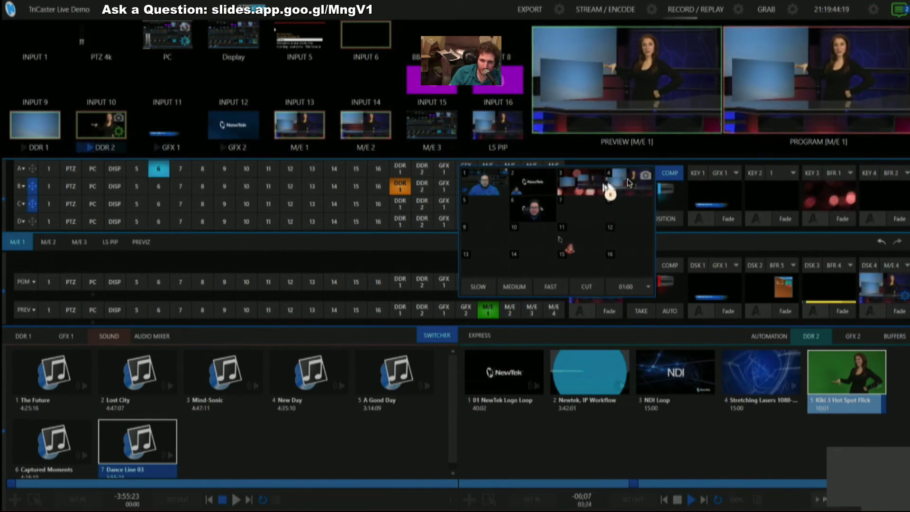
left_click(582, 190)
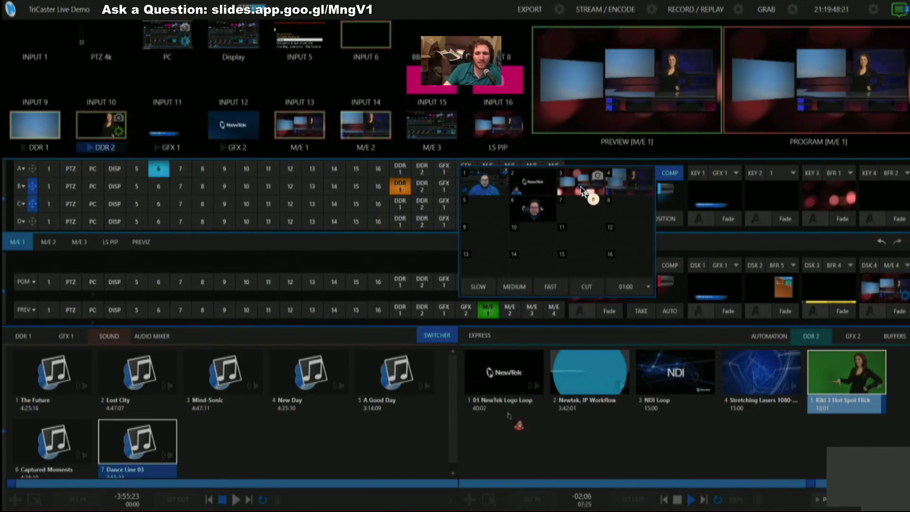
Set the COMP transition speed of M/E 1 to Fast, and recall slots 3 and 4 with it
left_click(547, 297)
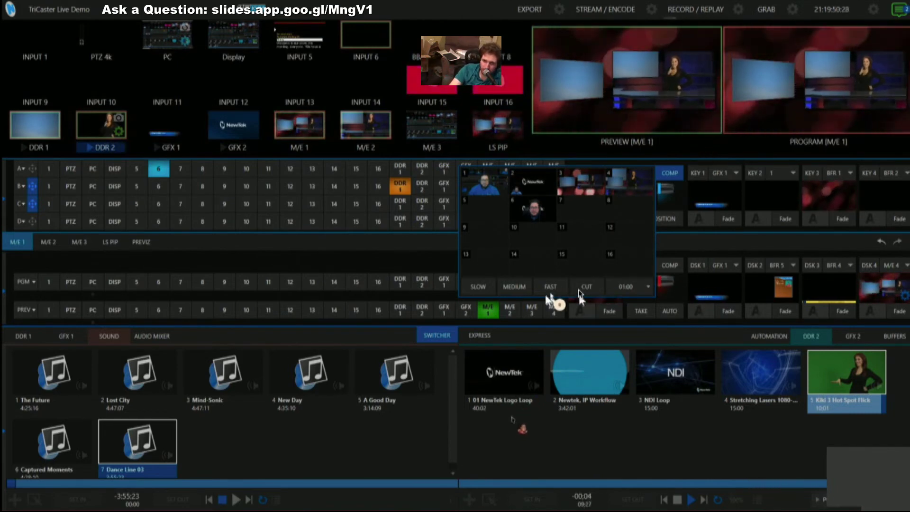
left_click(578, 289)
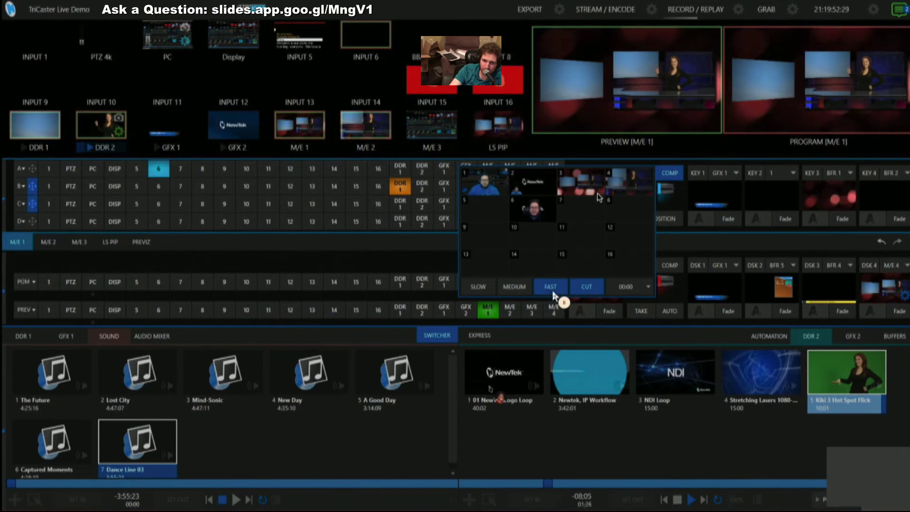
left_click(552, 290)
left_click(592, 191)
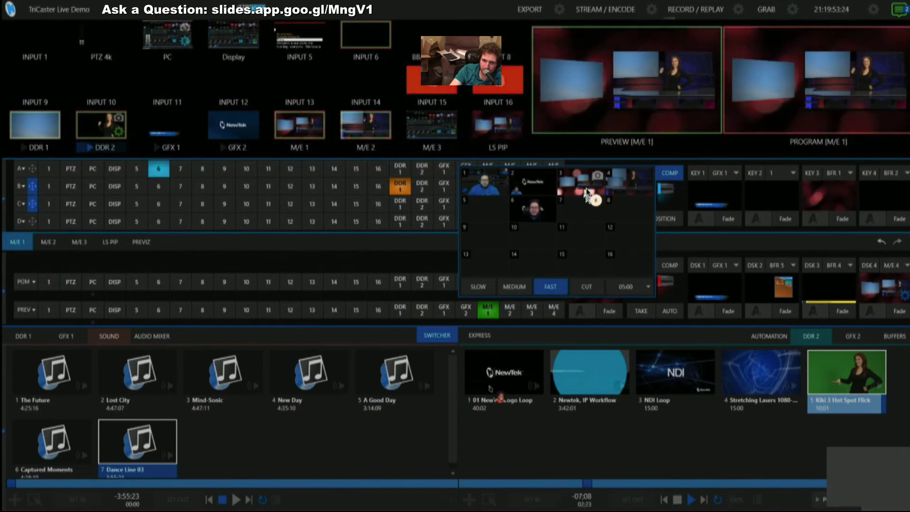
left_click(634, 190)
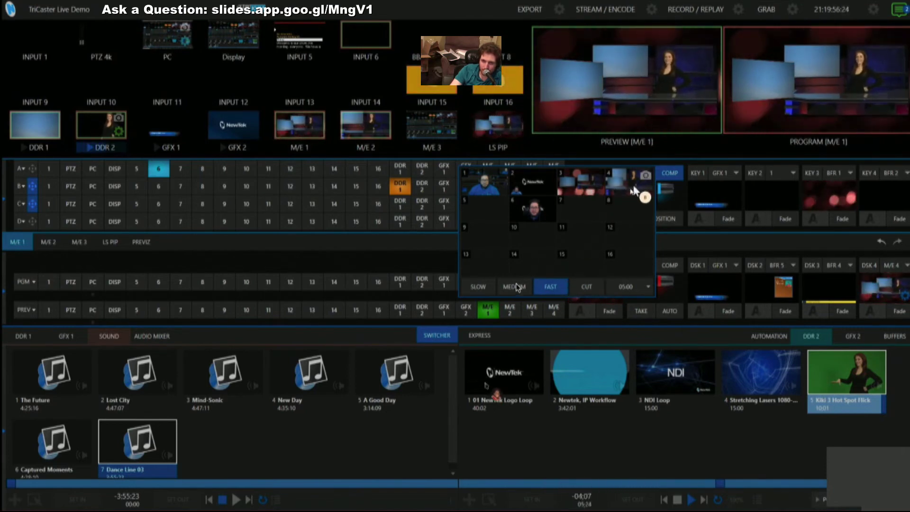
left_click(550, 287)
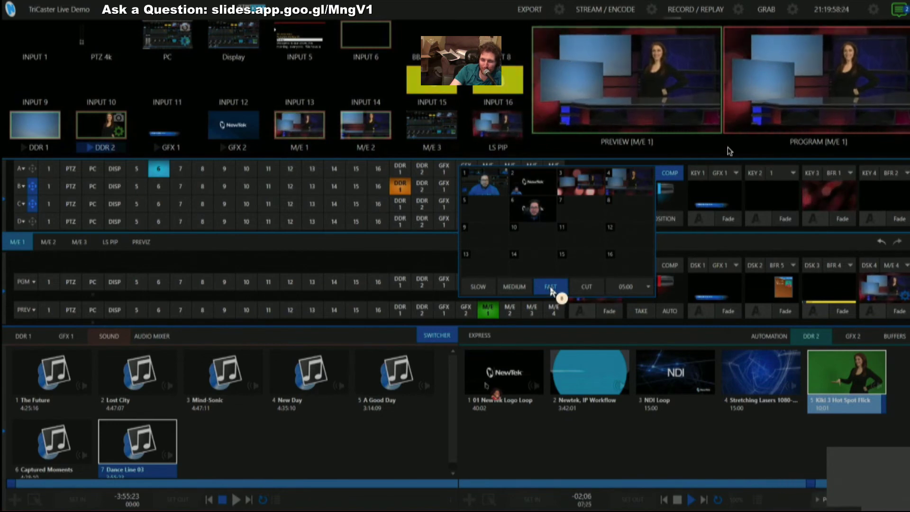
left_click(685, 130)
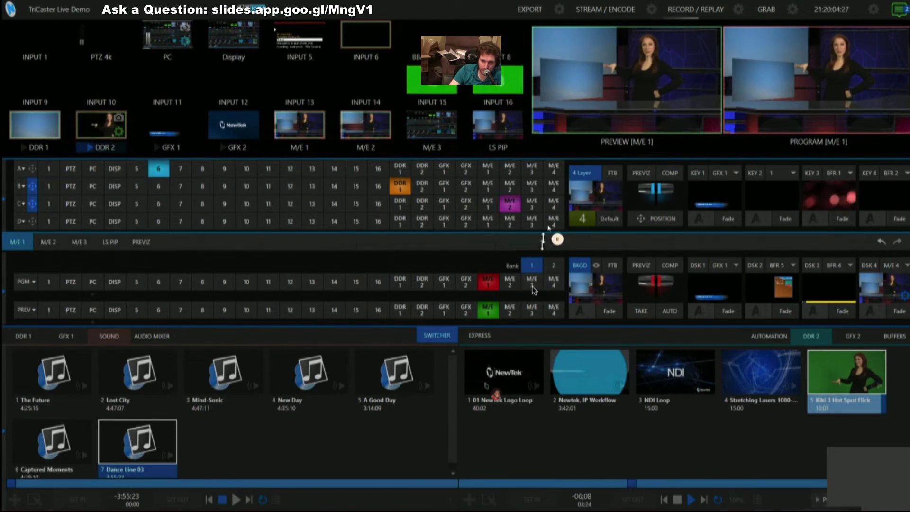
Put M/E 2 on Program and Preview, and store its close-up virtual set framing in COMP slot 15
left_click(510, 310)
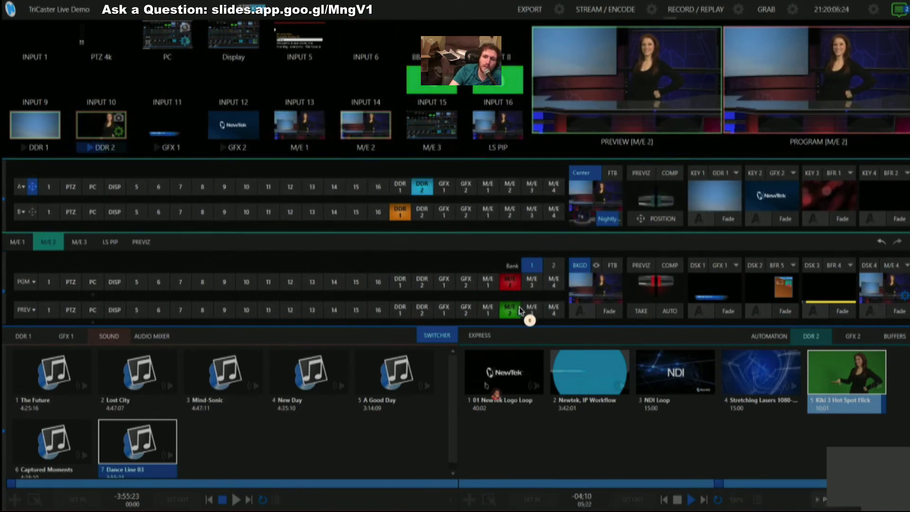
left_click(665, 175)
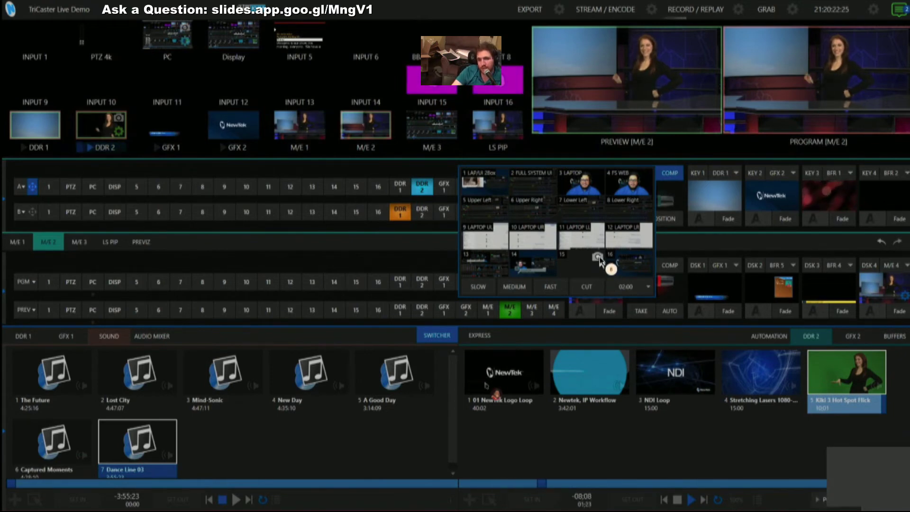
left_click(597, 257)
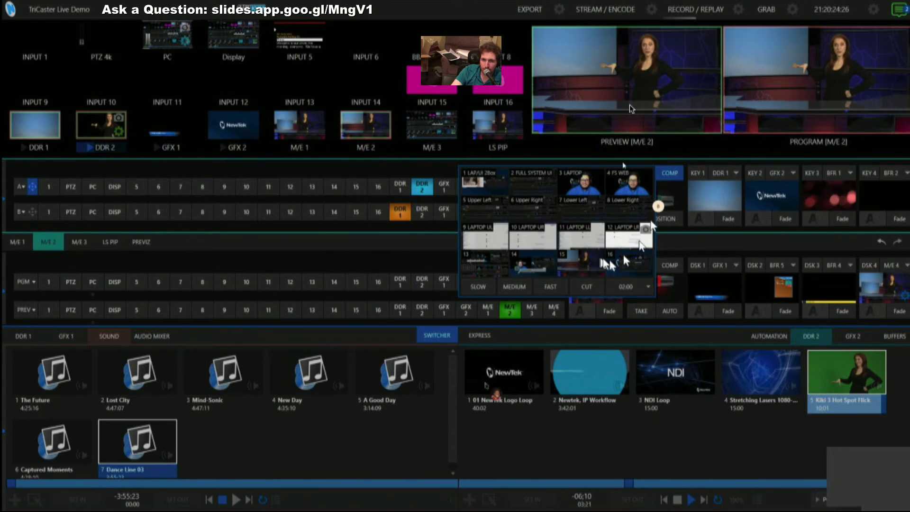
left_click(635, 186)
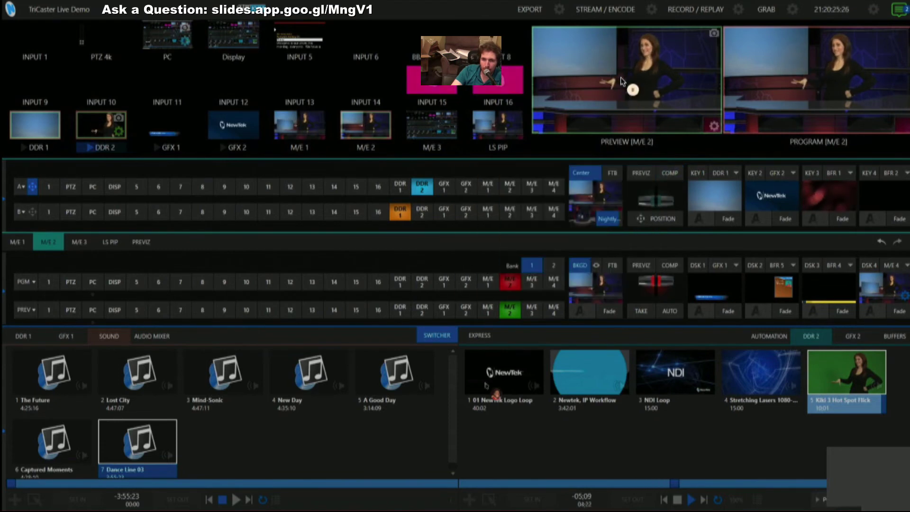
Store a zoomed-out wide shot of the M/E 2 virtual set in COMP slot 16 and recall slots 15 and 16 in turn
left_click(654, 201)
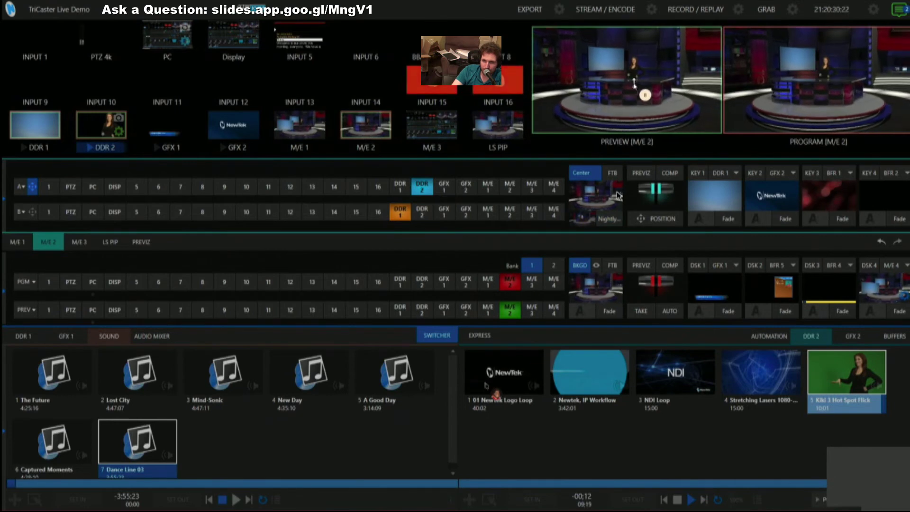
left_click(677, 176)
mouse_move(641, 262)
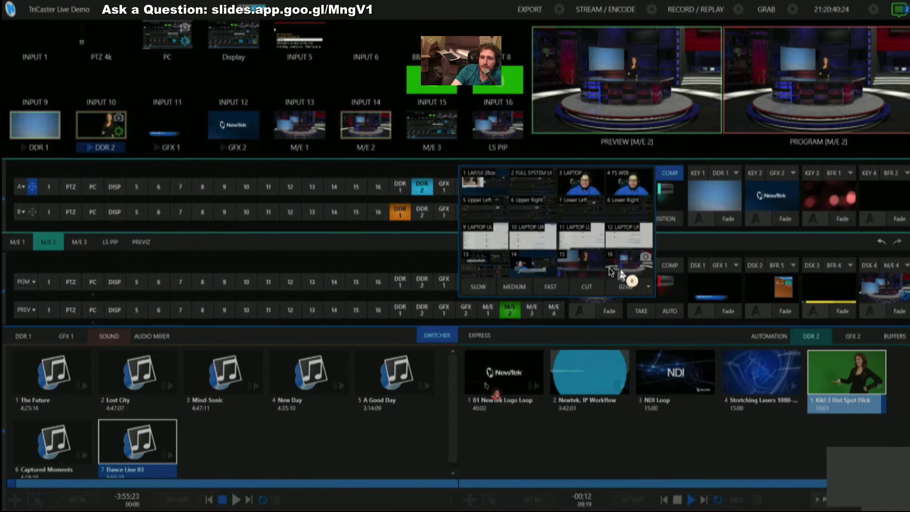
left_click(583, 269)
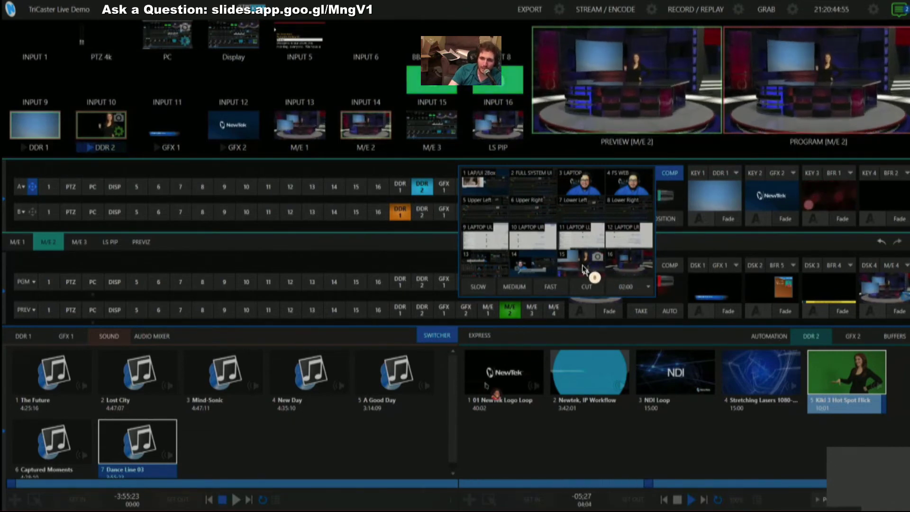
left_click(626, 269)
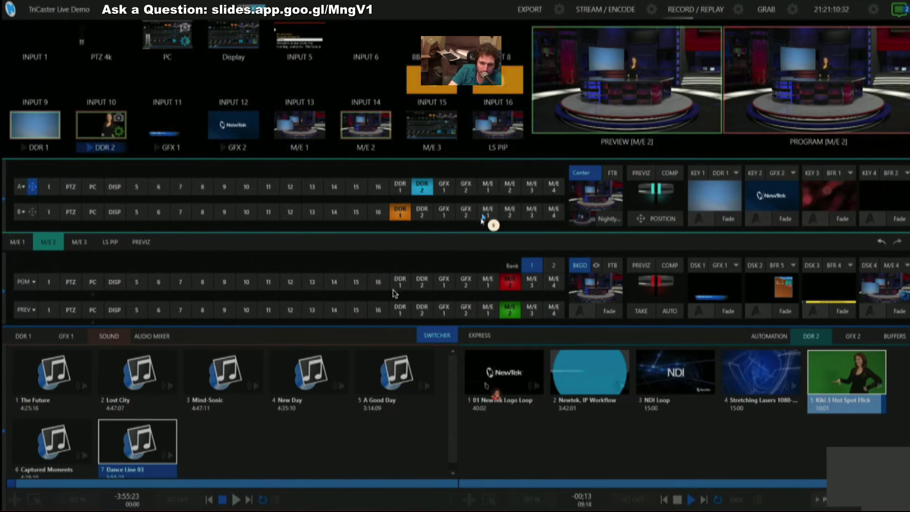
Show the controls of M/E 3 and put M/E 3 on both Program and Preview
left_click(86, 243)
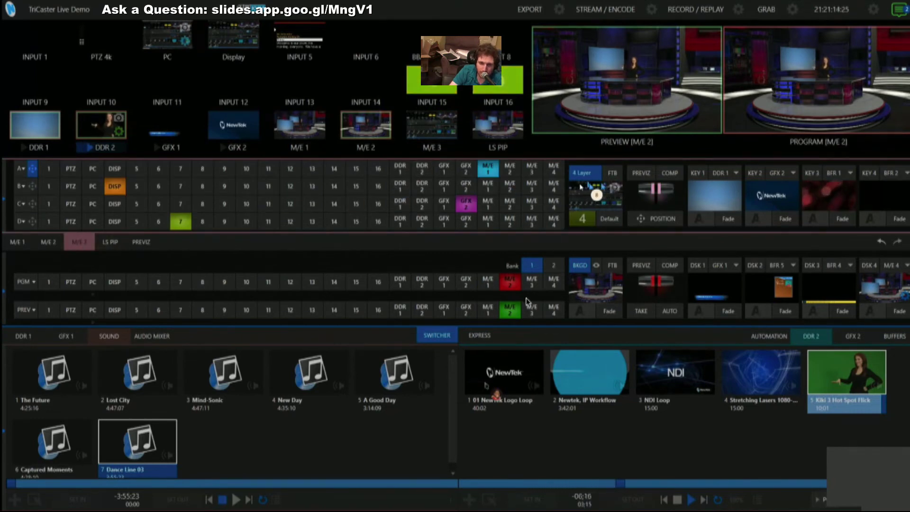
left_click(532, 281)
left_click(531, 309)
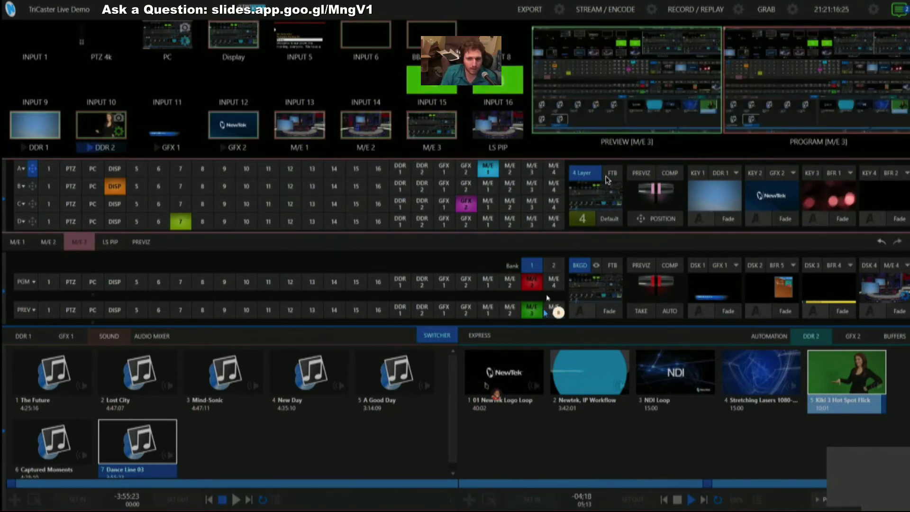
Replace the 4 Layer effect of M/E 3 with the Basic Double Box Left virtual set from News Line
left_click(585, 220)
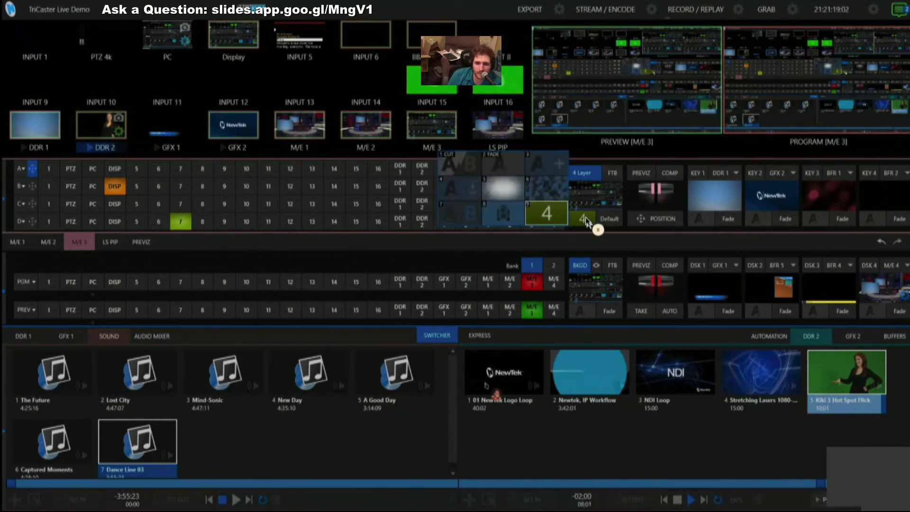
left_click(576, 190)
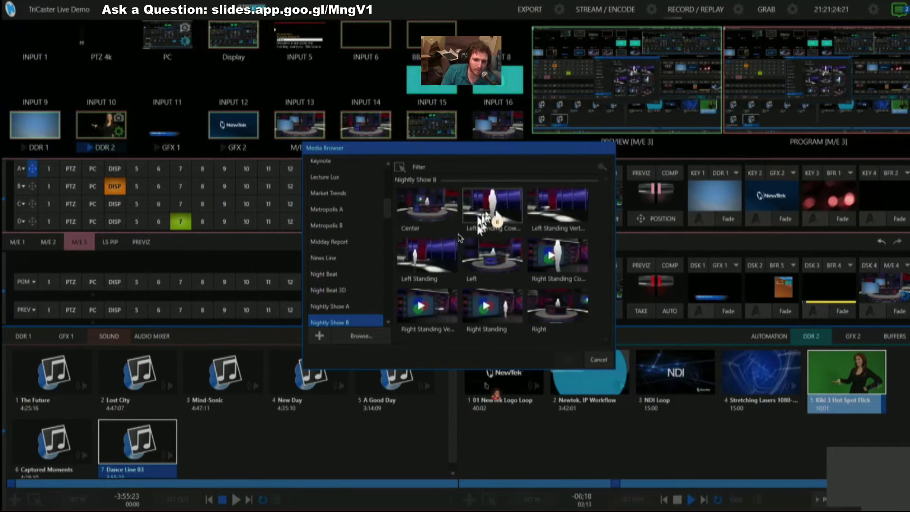
left_click(419, 314)
left_click(349, 278)
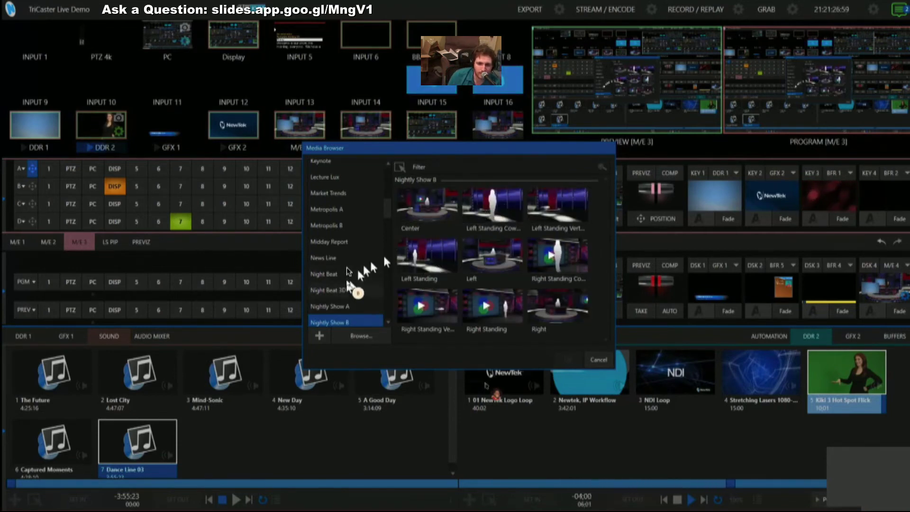
left_click(342, 244)
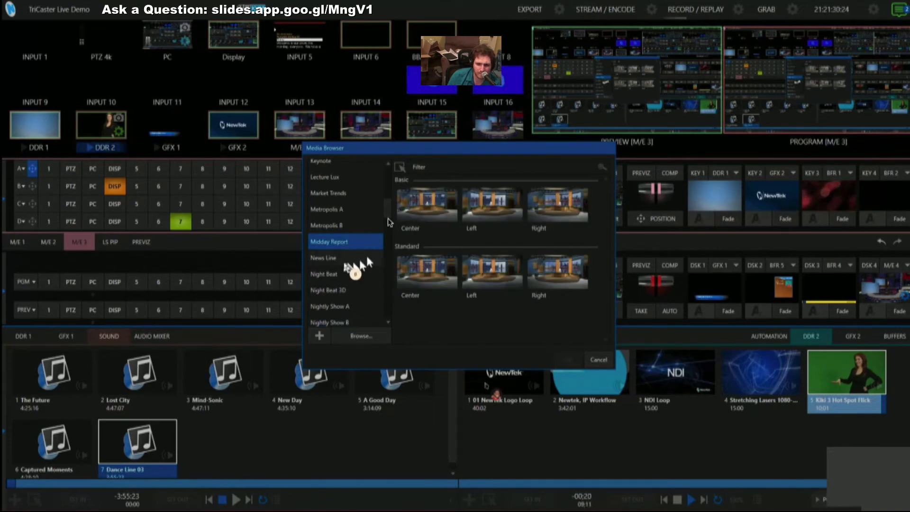
left_click(355, 257)
scroll(387, 216, "down", 2)
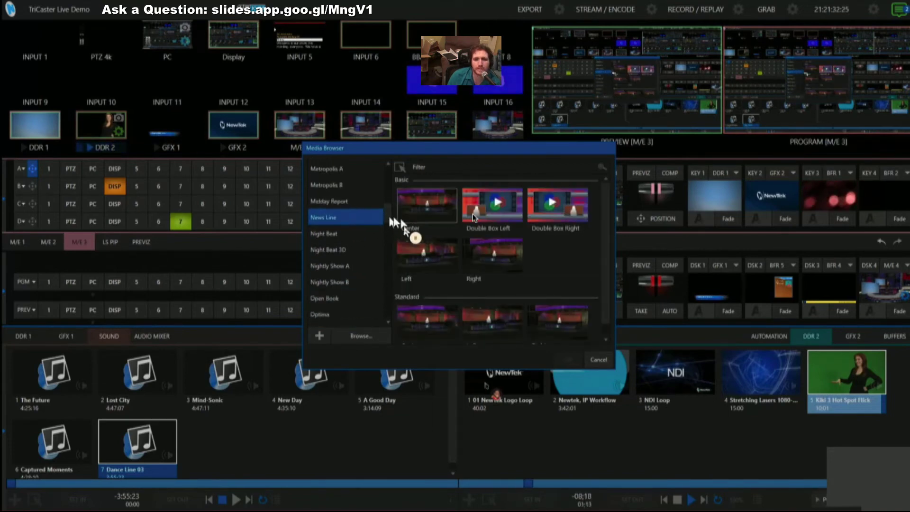
double_click(473, 212)
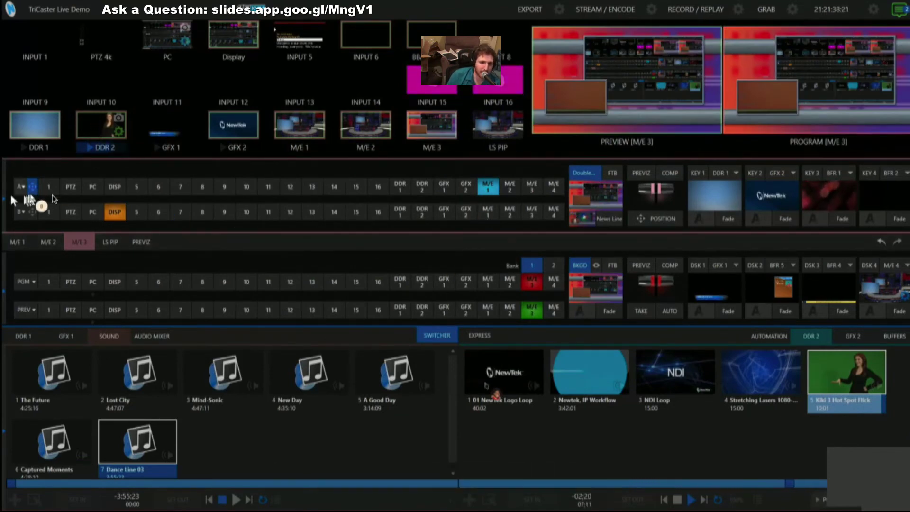
Try offsetting the Display source in row B of M/E 3 to about X -32.9, Y 30.0, and reset its position
left_click(33, 212)
left_click_drag(154, 219, 214, 238)
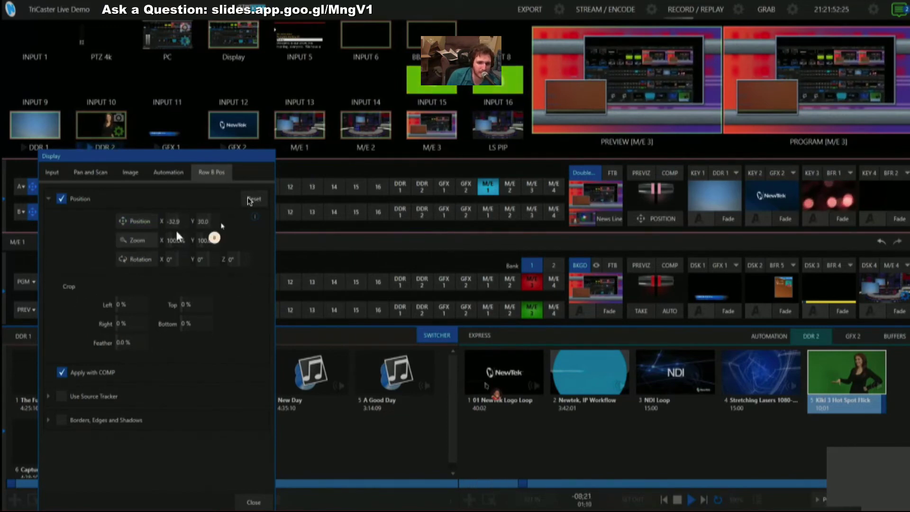
left_click(251, 199)
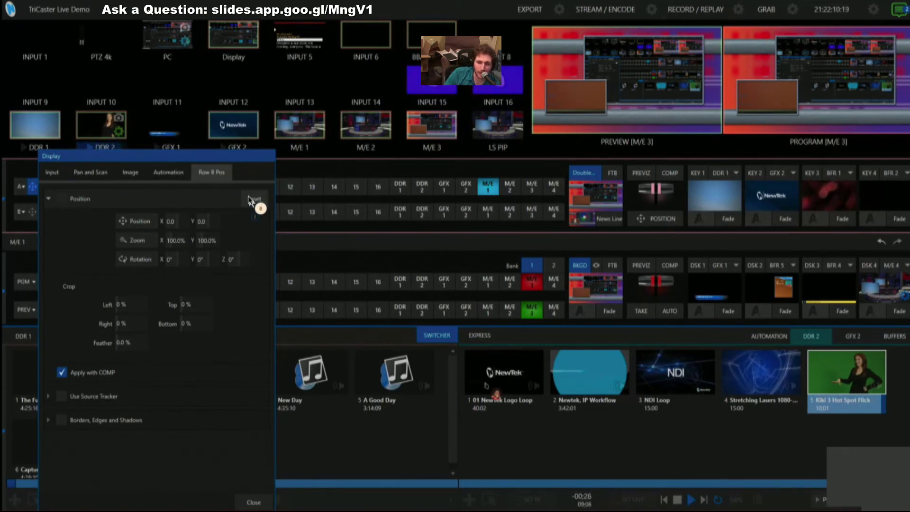
Set the source of the PTZ 4k input to the 4K_PTZ network camera
left_click(433, 167)
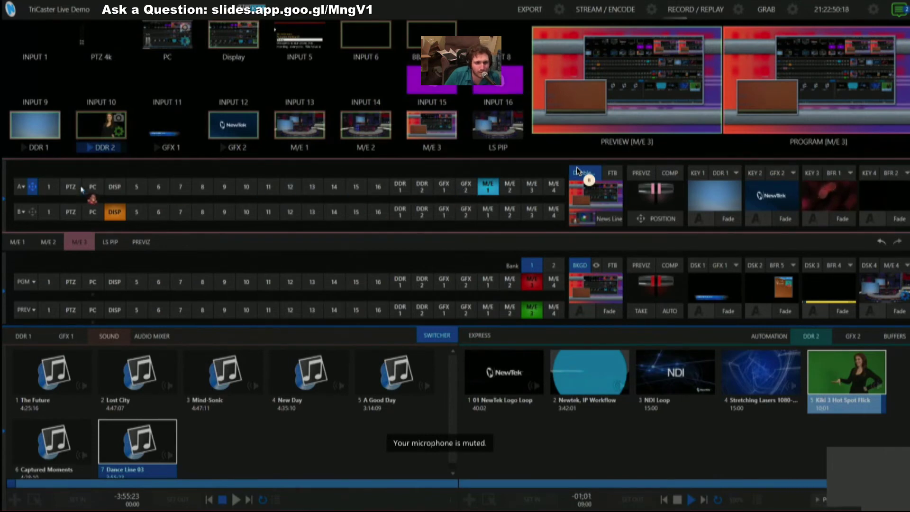
left_click(118, 42)
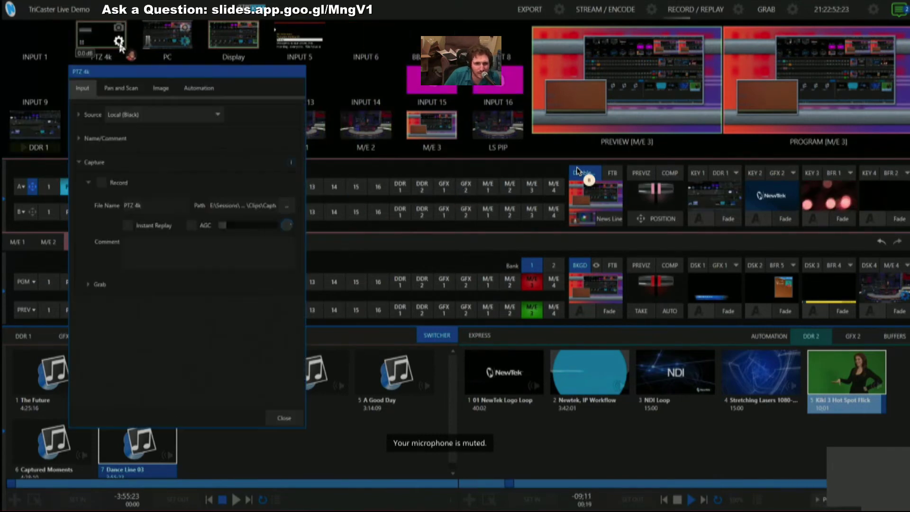
left_click(138, 117)
mouse_move(158, 147)
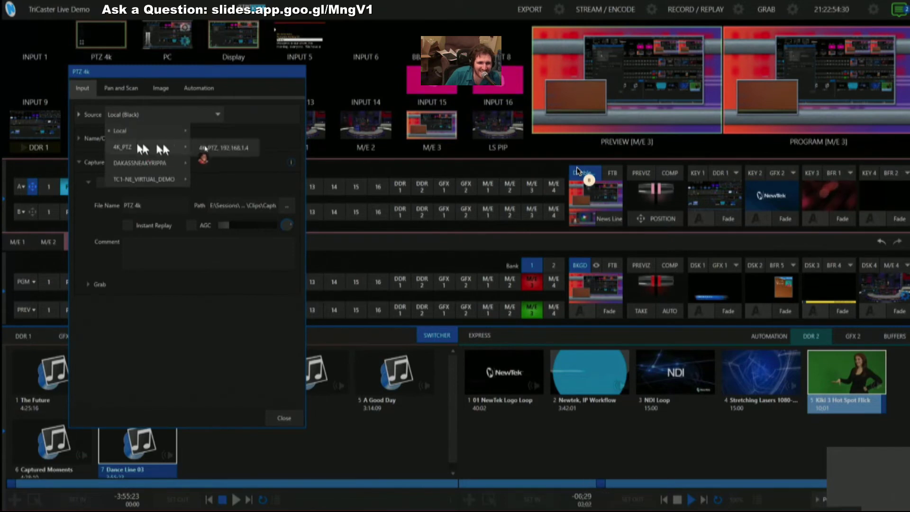
left_click(210, 145)
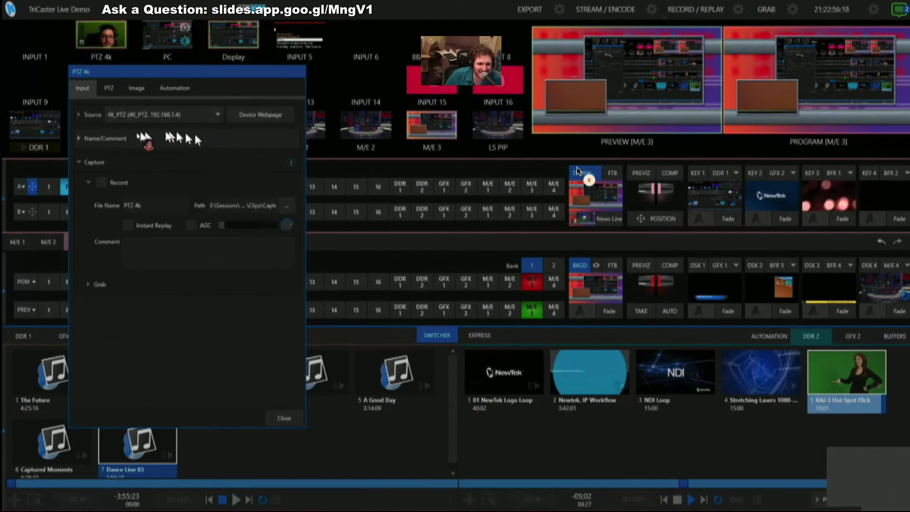
Show the camera presets of PTZ 4k and enable LiveMatte ULTRA keying for the input
left_click(110, 89)
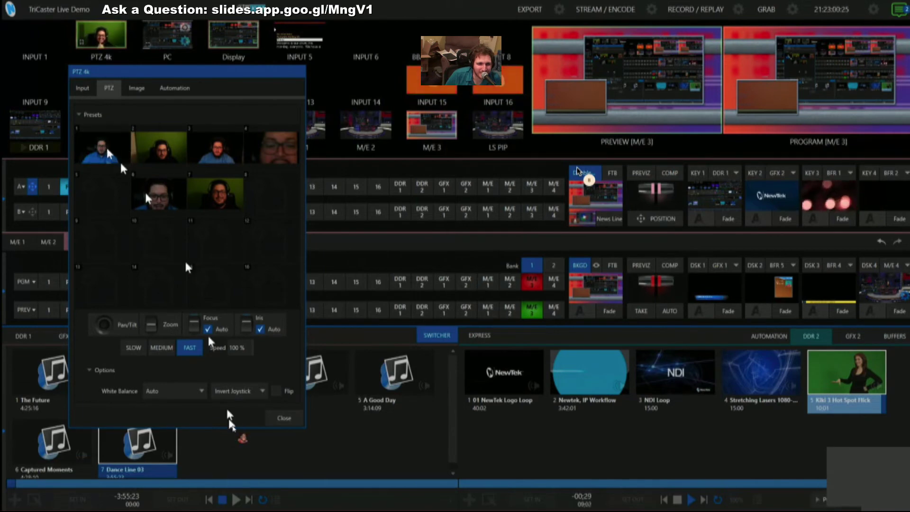
left_click(136, 88)
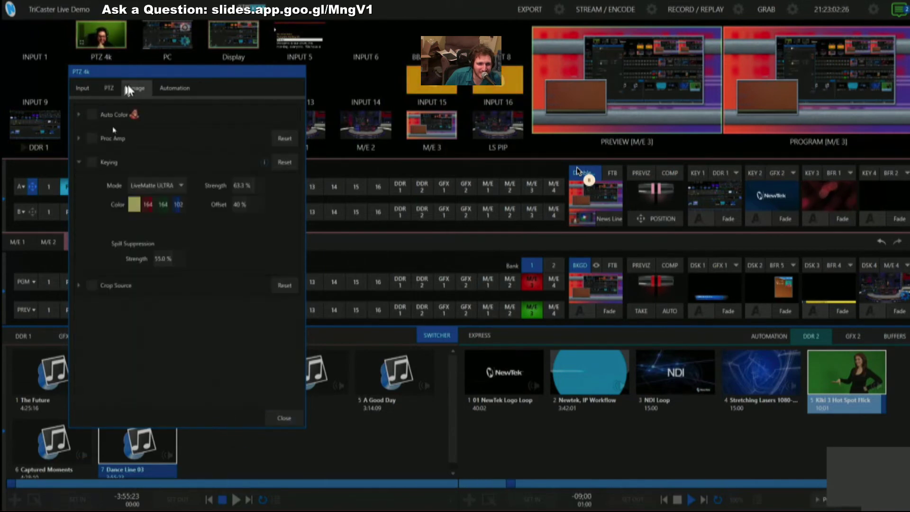
left_click(92, 163)
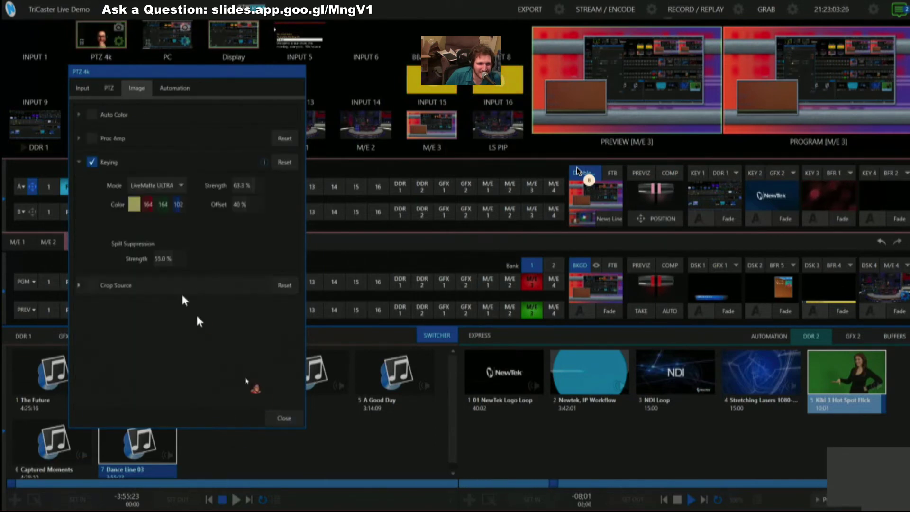
left_click(281, 417)
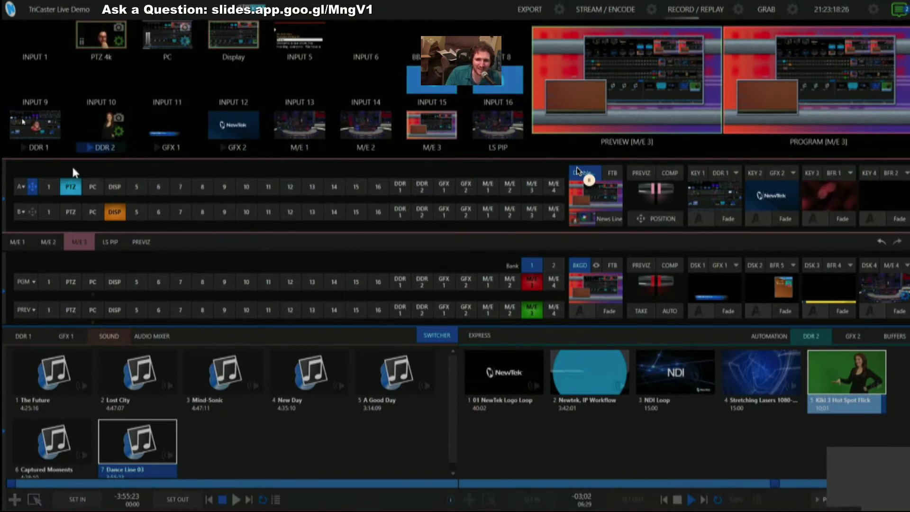
Disable the row A Position adjustment for PTZ 4k in M/E 3
left_click(32, 186)
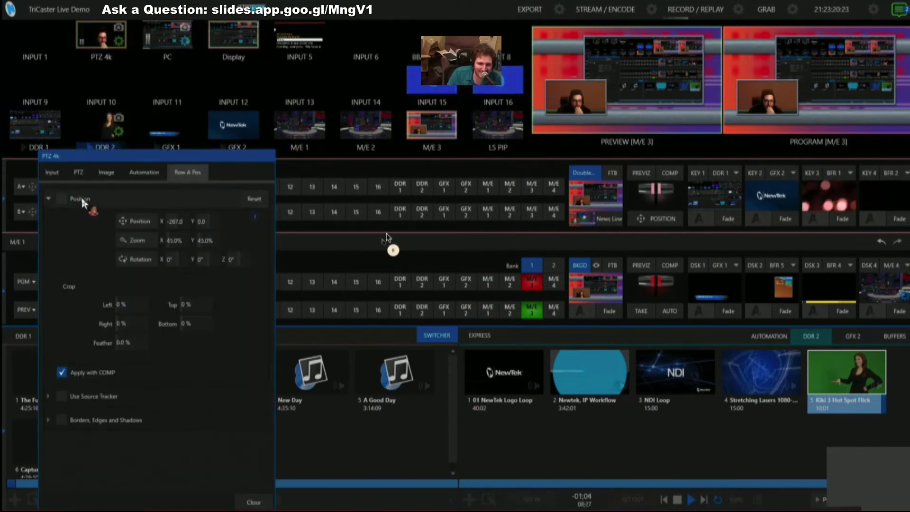
left_click(253, 501)
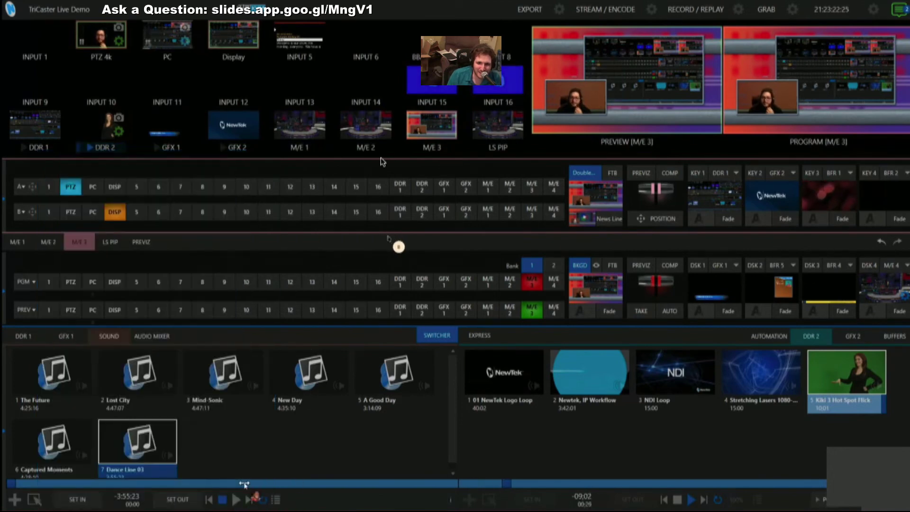
Put M/E 2 on both Program and Preview and select PTZ as its row A source
left_click(509, 282)
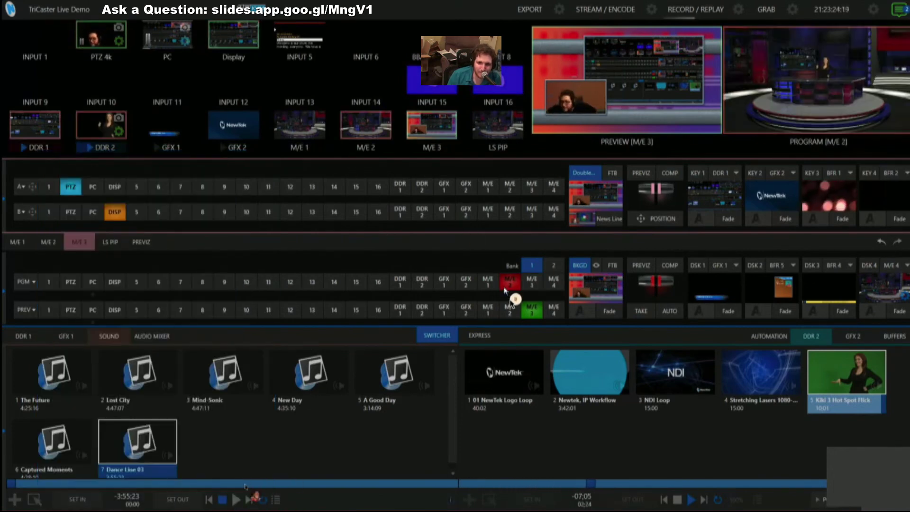
left_click(509, 308)
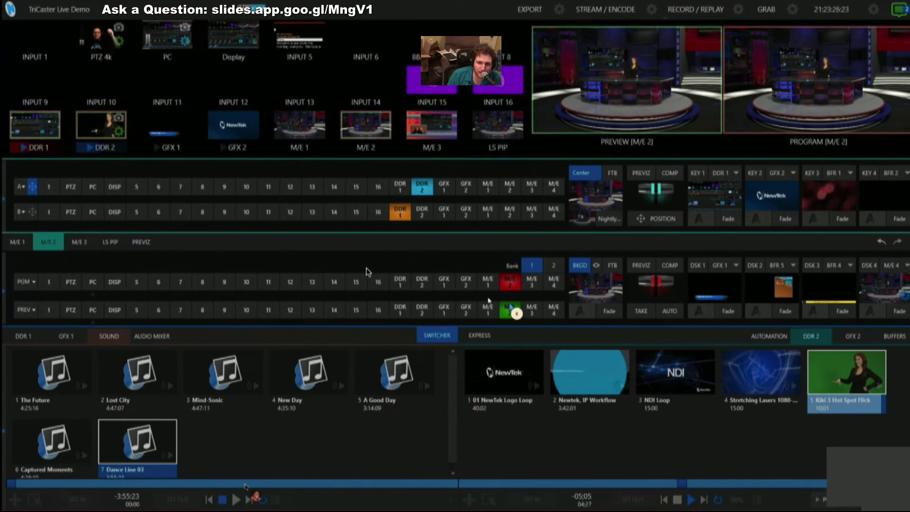
key("space")
left_click(71, 188)
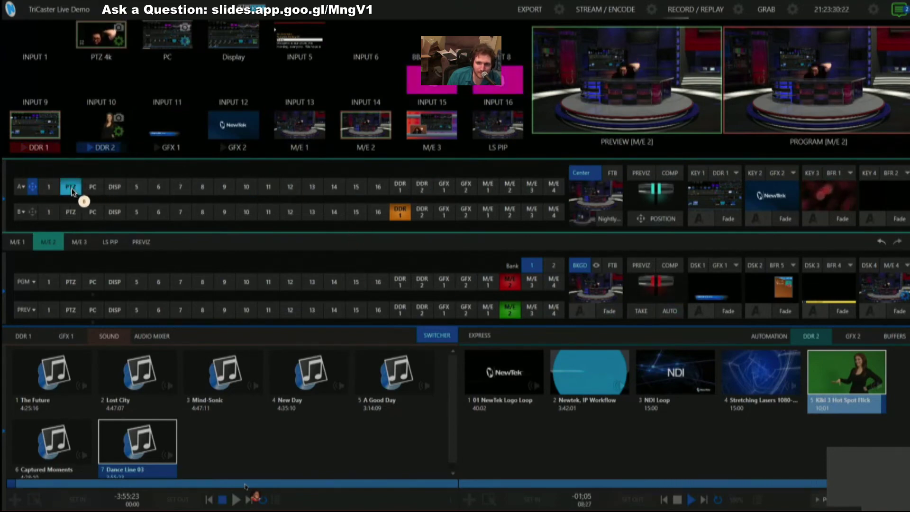
Recall the close-up shot stored in COMP slot 15 of M/E 2
left_click(681, 179)
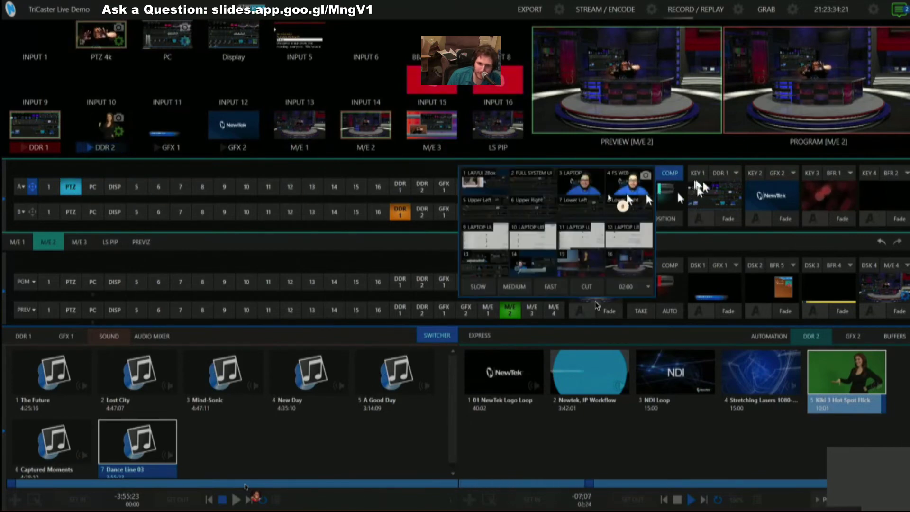
left_click(586, 271)
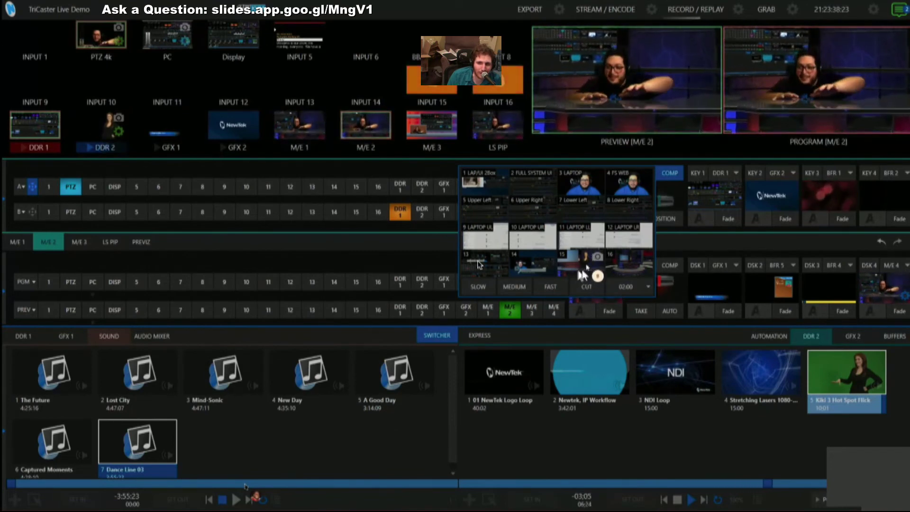
Set the keying color of PTZ 4k to a backdrop green of about RGB 80, 122, 15
left_click(119, 41)
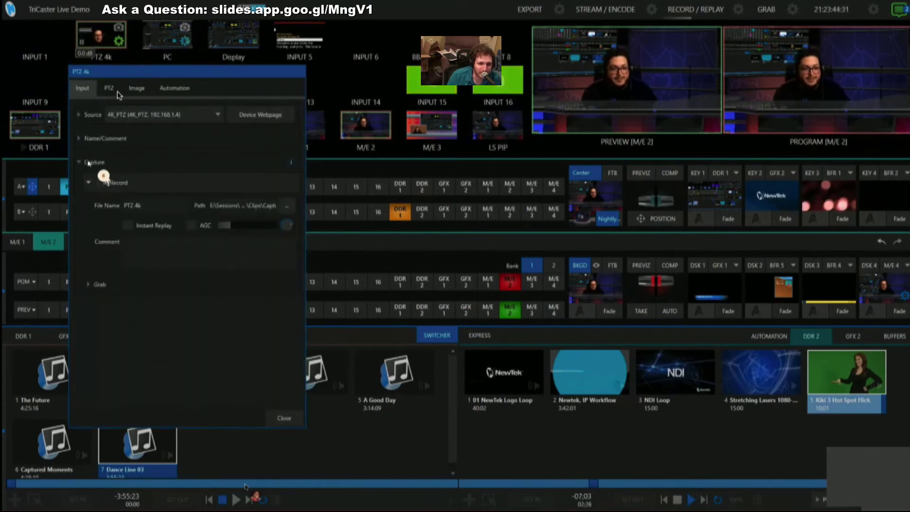
left_click(135, 89)
left_click(109, 88)
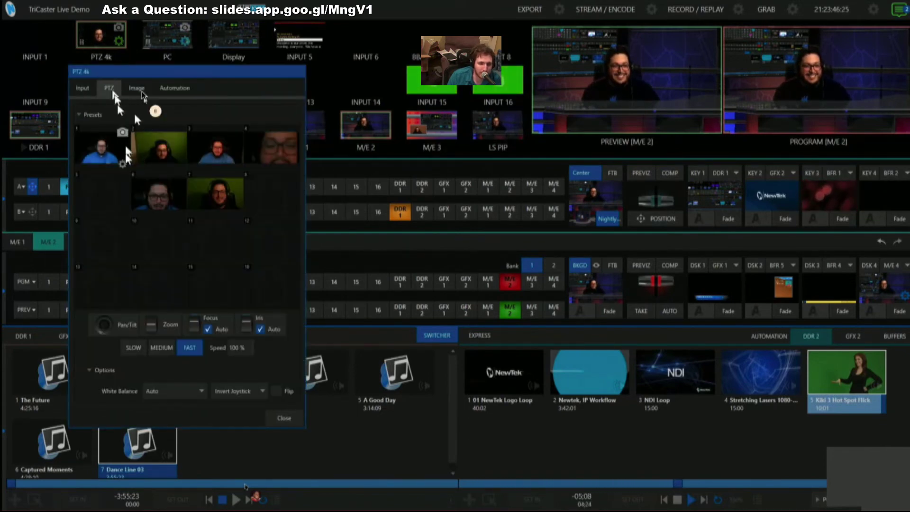
left_click(136, 88)
left_click_drag(267, 149, 825, 46)
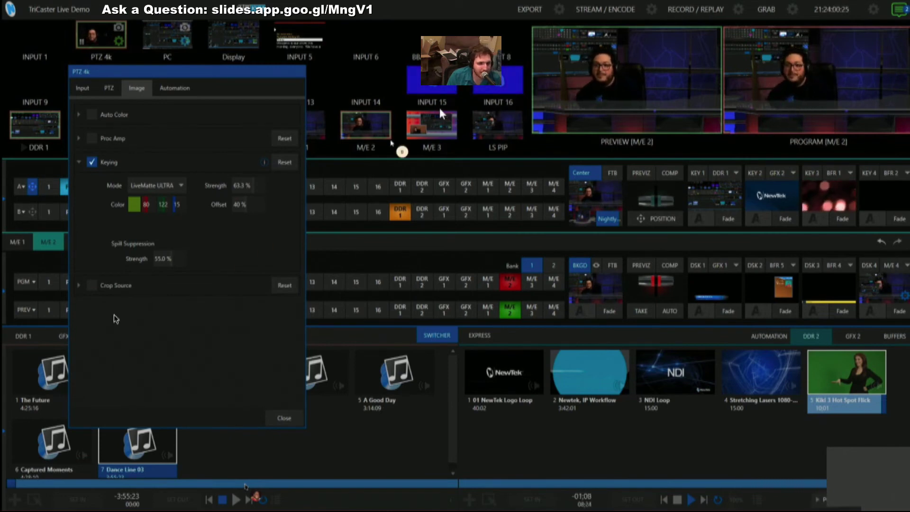
Reset and enable Crop Source for PTZ 4k, cropping 7% from the left and 9% from the right
left_click(79, 286)
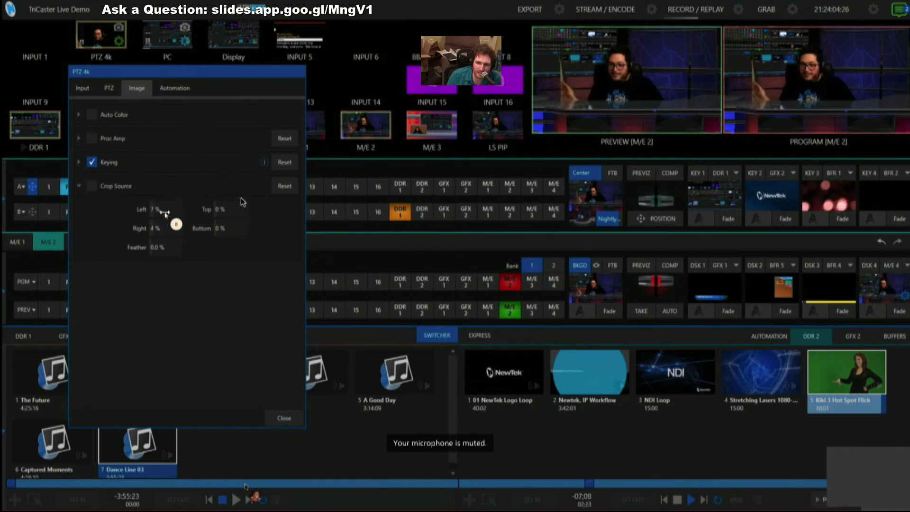
left_click(287, 186)
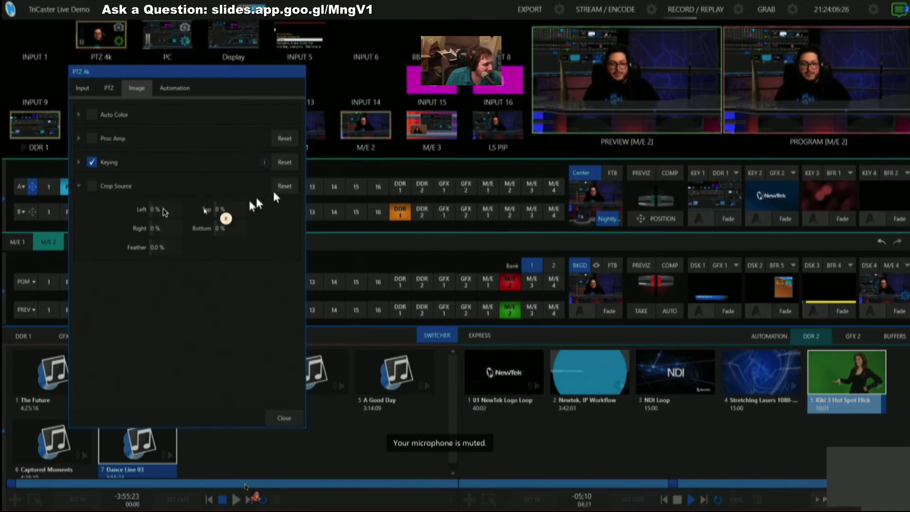
left_click_drag(155, 214, 167, 215)
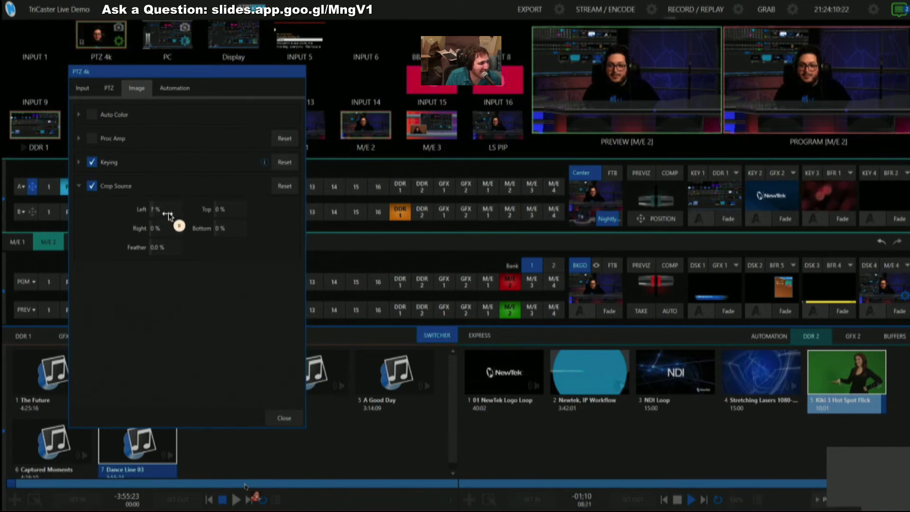
left_click_drag(156, 232, 172, 234)
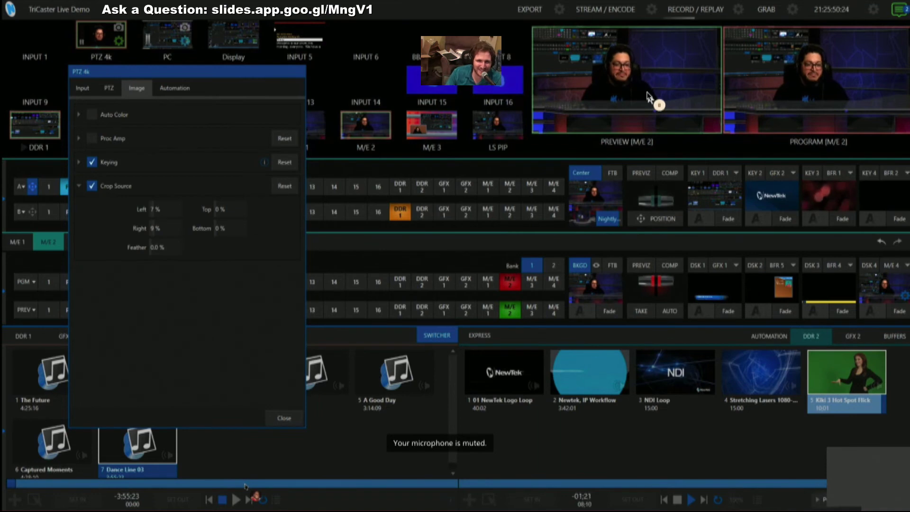
left_click(445, 9)
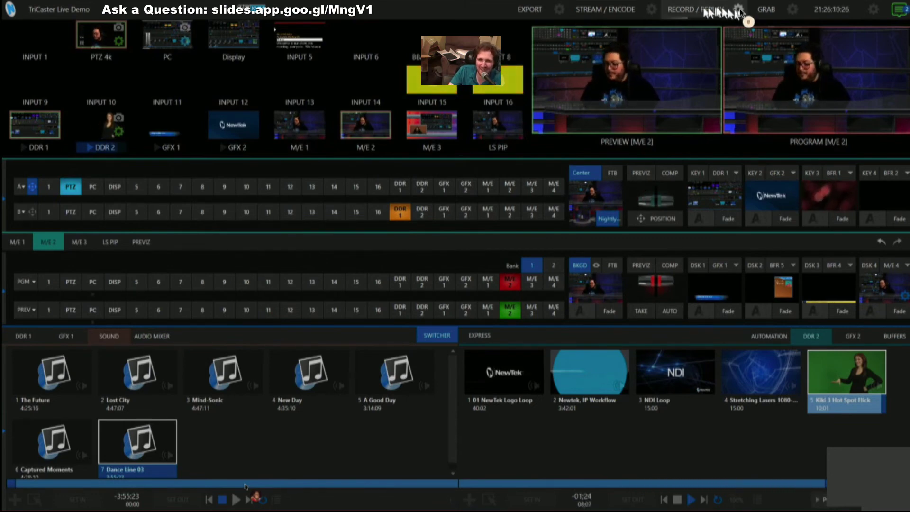
Add a Custom preset to the streaming and record configuration, keeping its connection fields blank
left_click(652, 10)
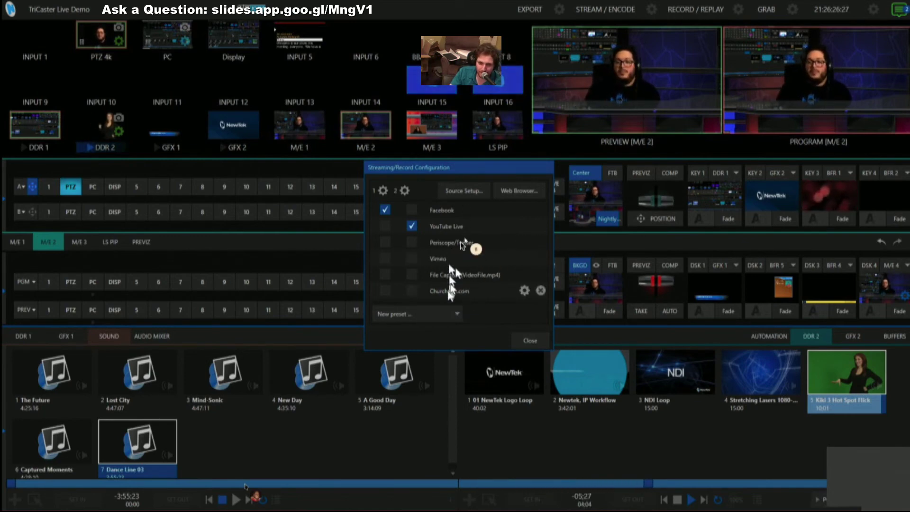
left_click(453, 313)
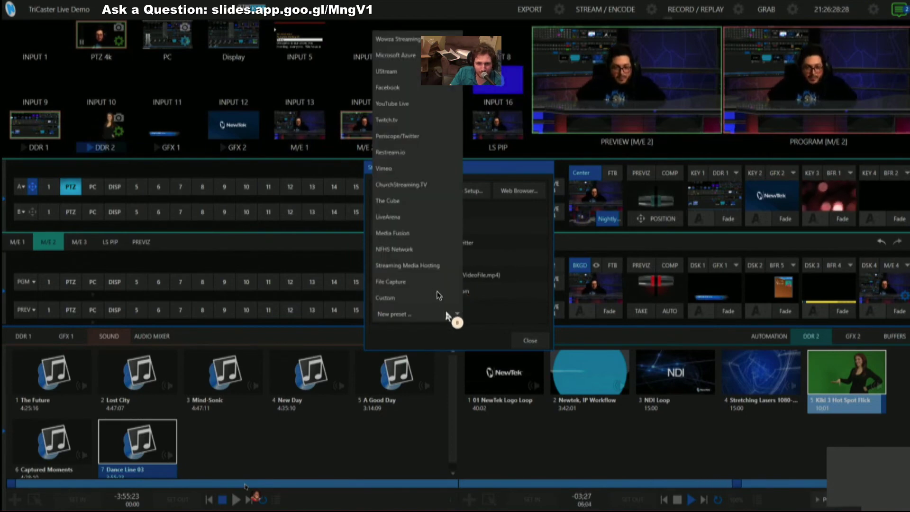
left_click(419, 299)
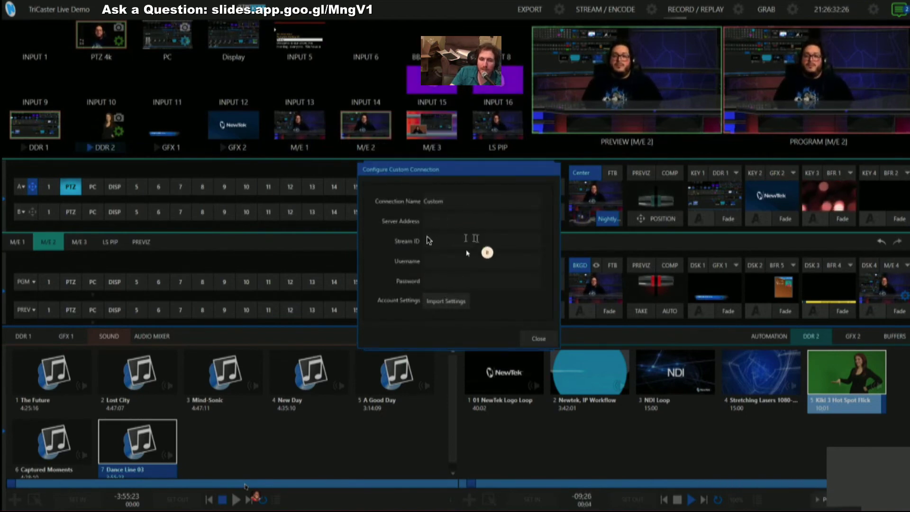
left_click(536, 342)
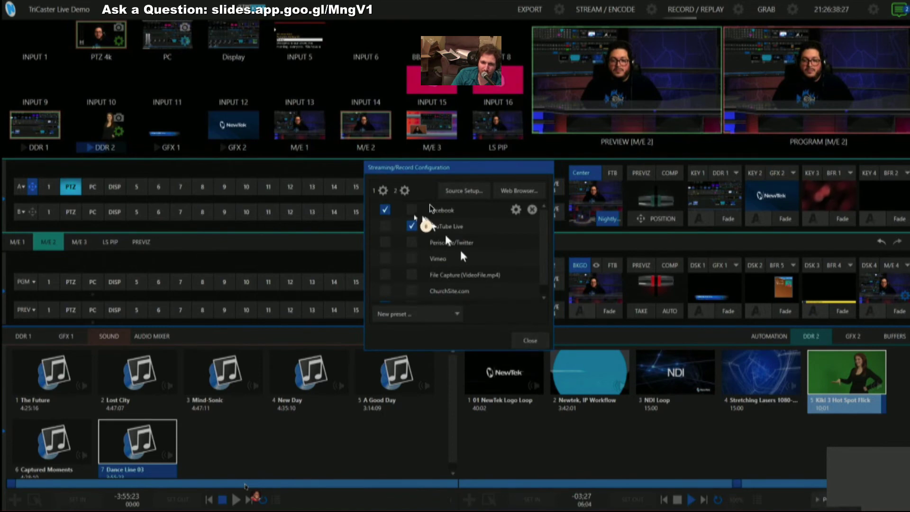
View the Facebook connection settings and the settings of encoder 1
left_click(516, 210)
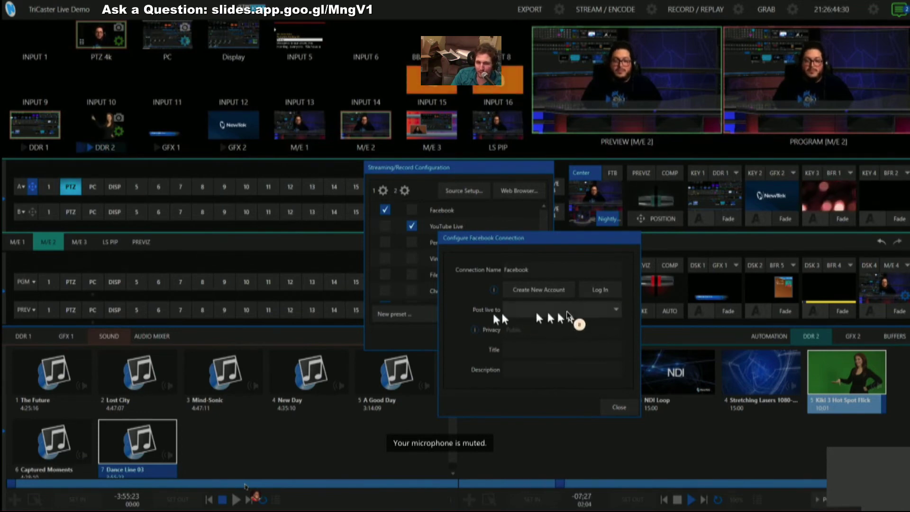
left_click(619, 407)
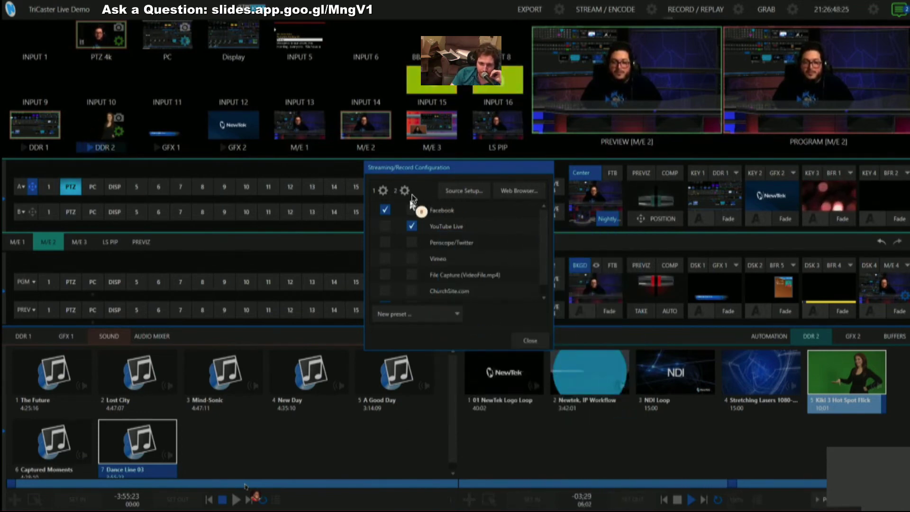
left_click(383, 191)
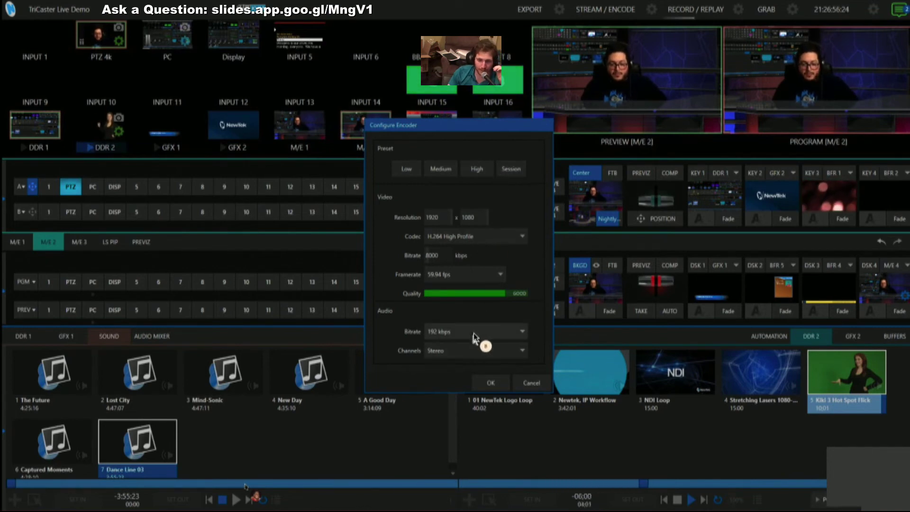
left_click(530, 382)
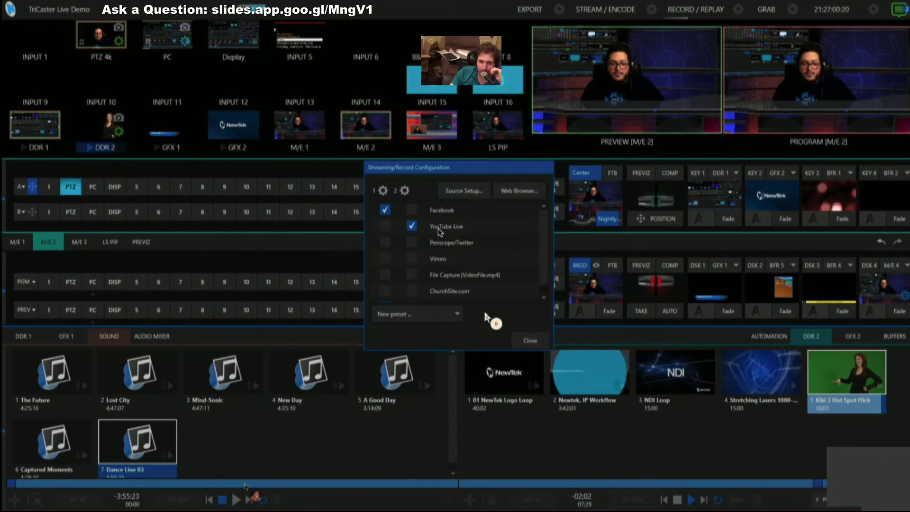
left_click(386, 209)
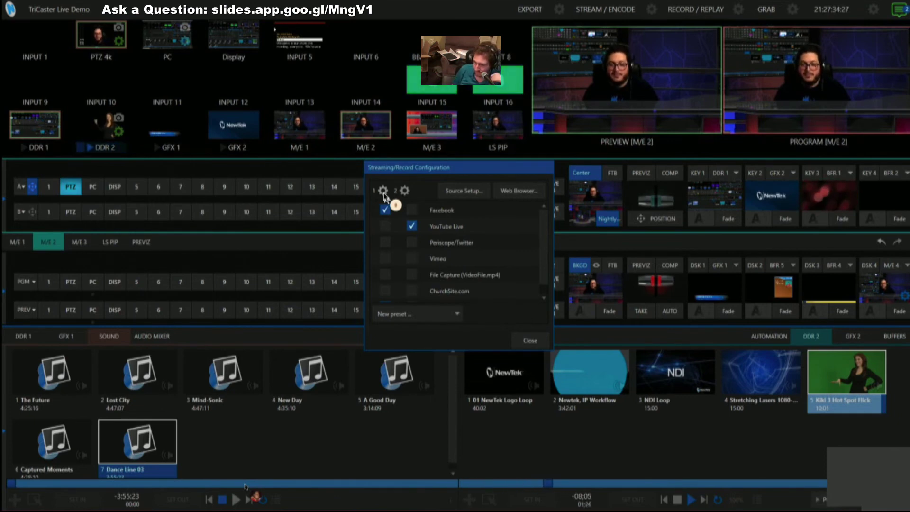
Show the built-in web browser from the streaming configuration and close it
left_click(517, 191)
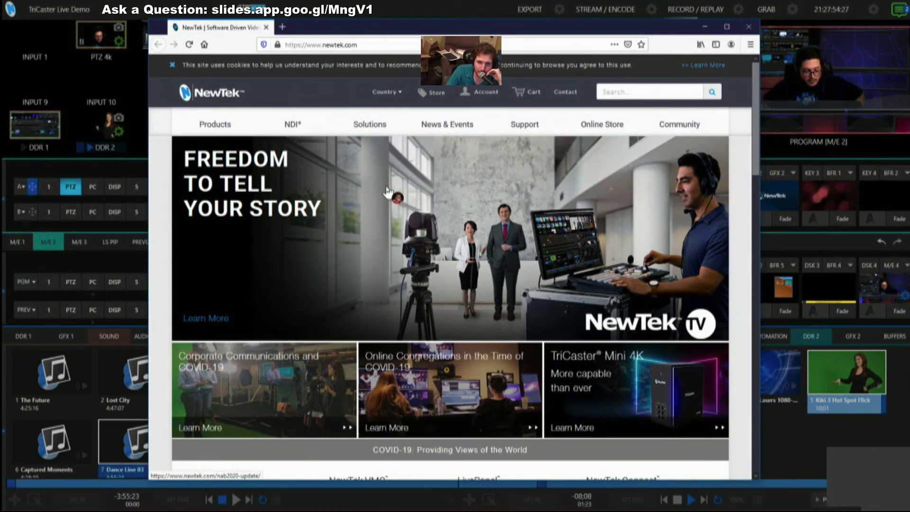
left_click(747, 28)
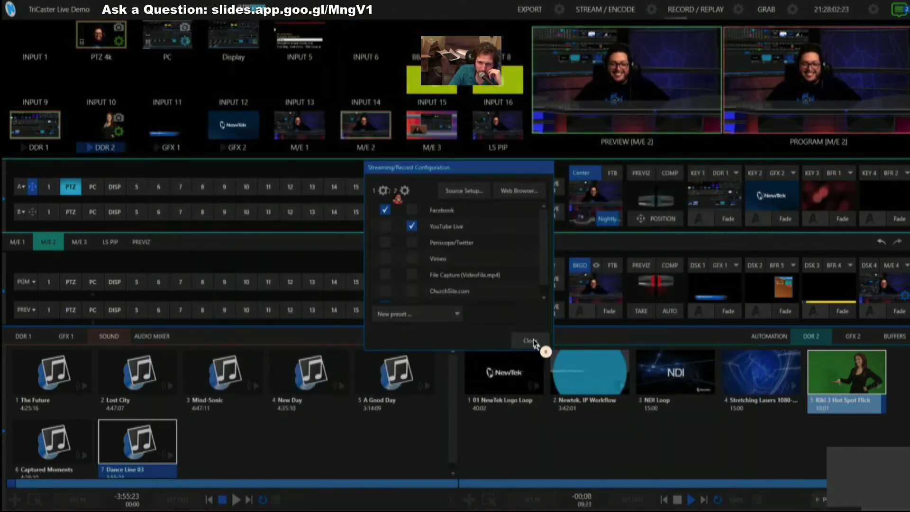
Toggle the YouTube Live assignment of encoder 2 off and on again
left_click(412, 226)
left_click(412, 226)
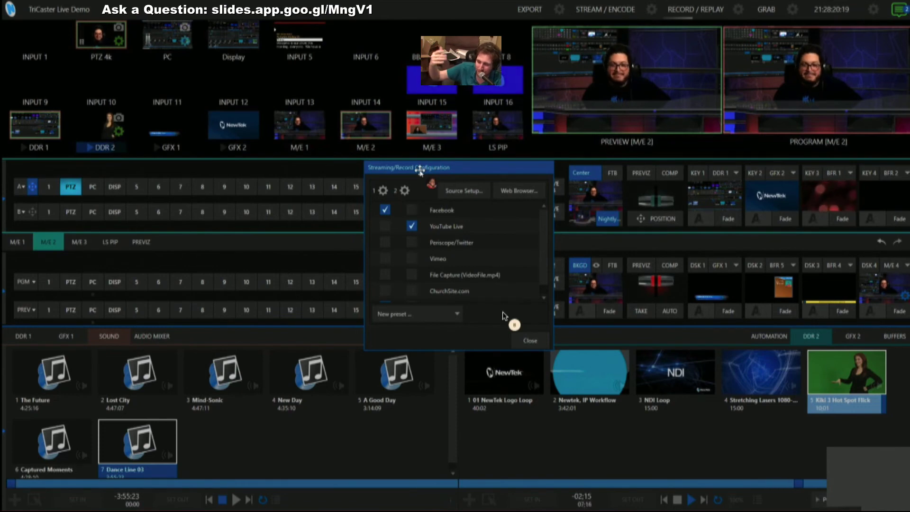
Close the streaming and record configuration, and view the notifications and the timecode configuration
left_click(527, 341)
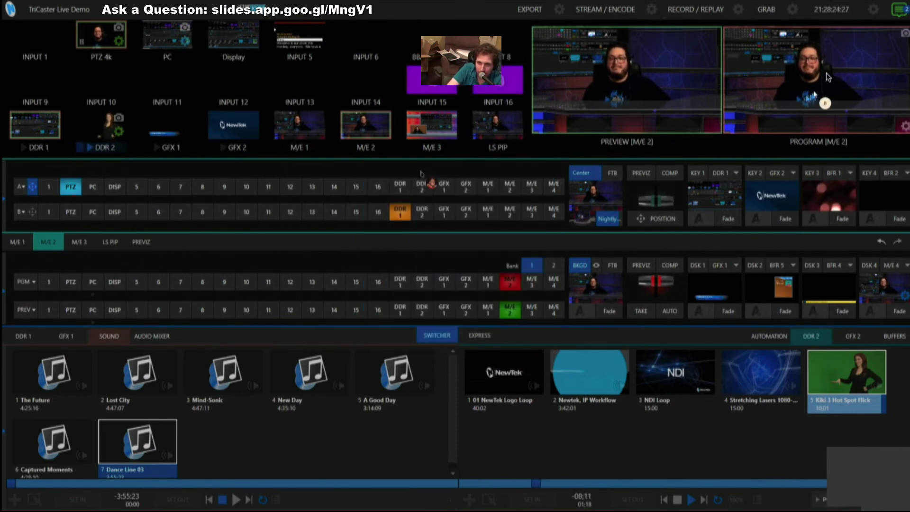
left_click(896, 11)
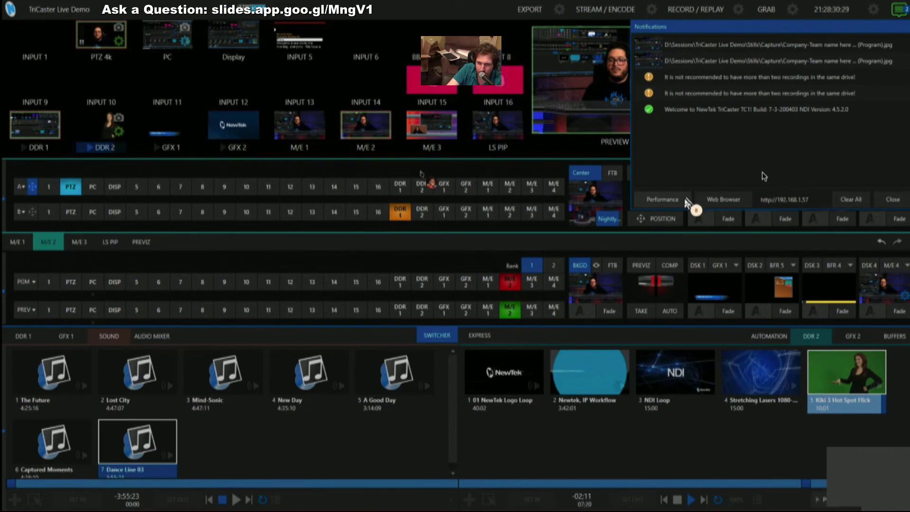
left_click(872, 10)
left_click(873, 10)
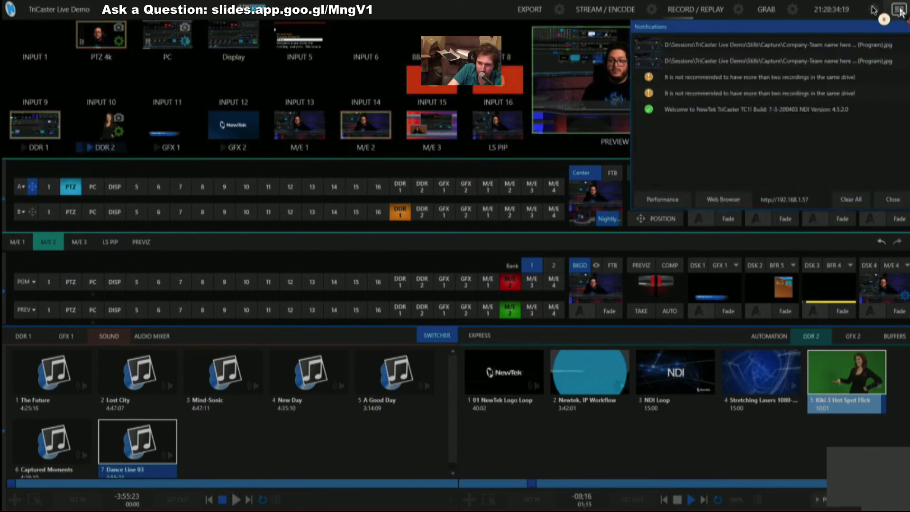
left_click(872, 10)
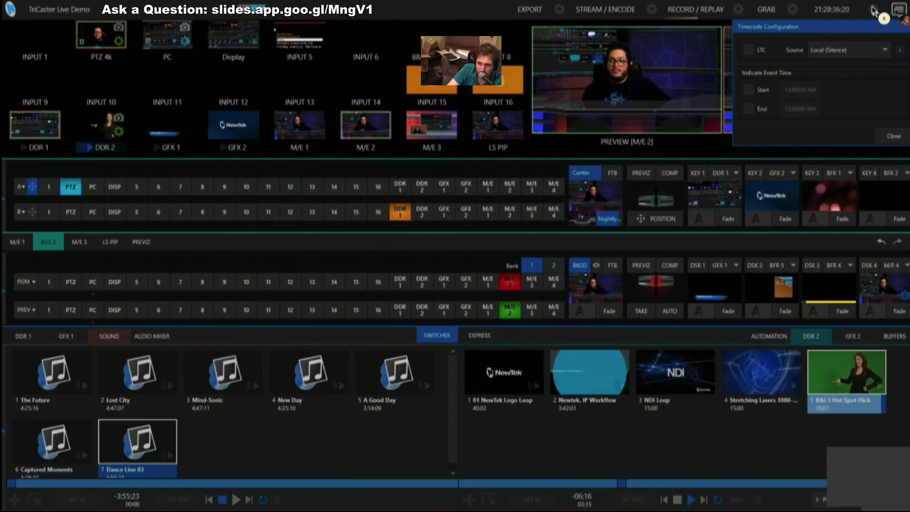
left_click(872, 10)
left_click(872, 10)
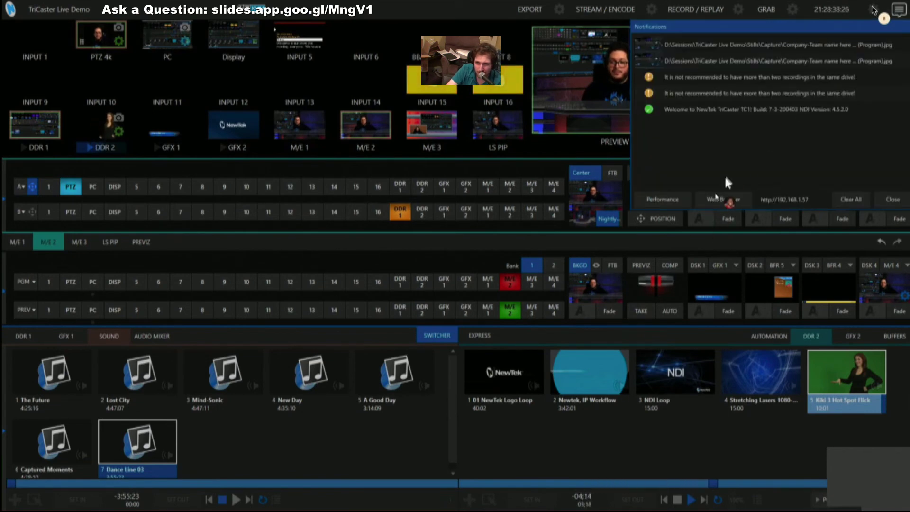
Sign in to LivePanel in the web browser with the prefilled login and put Input 3 on program from its switcher page
left_click(716, 198)
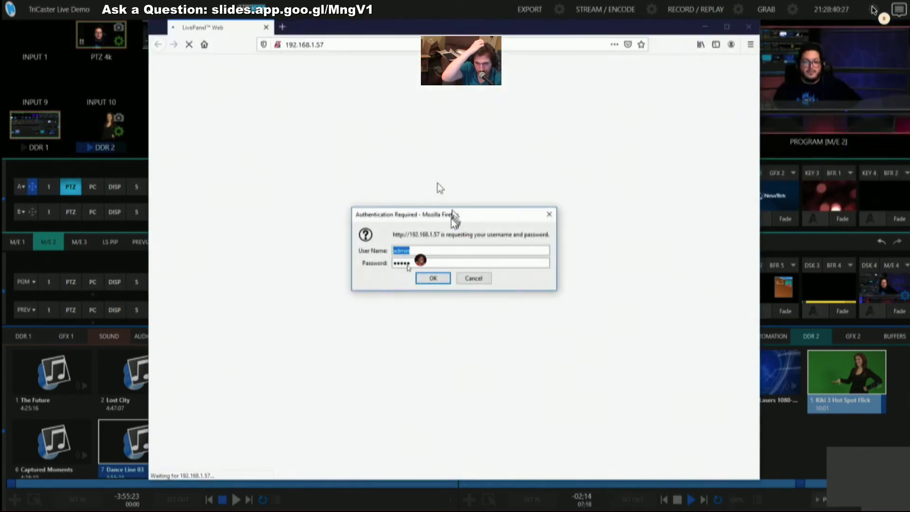
left_click(428, 279)
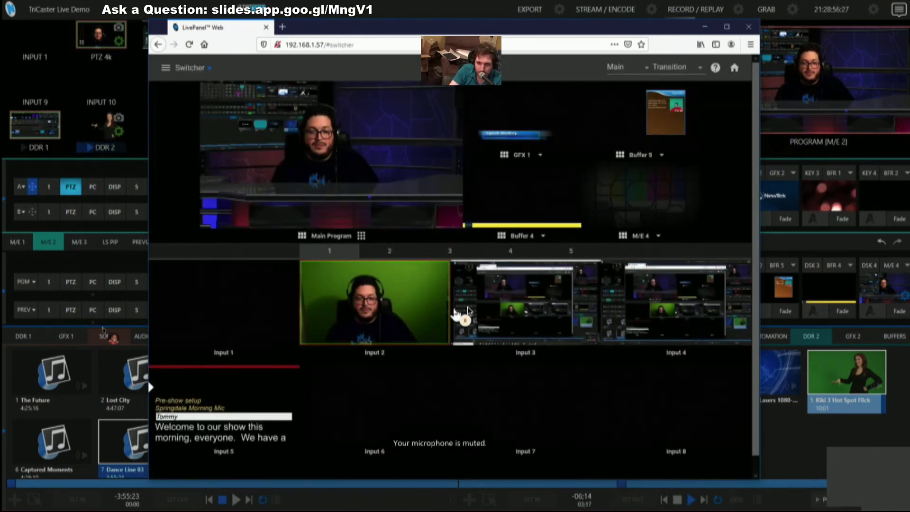
left_click(491, 307)
left_click(249, 383)
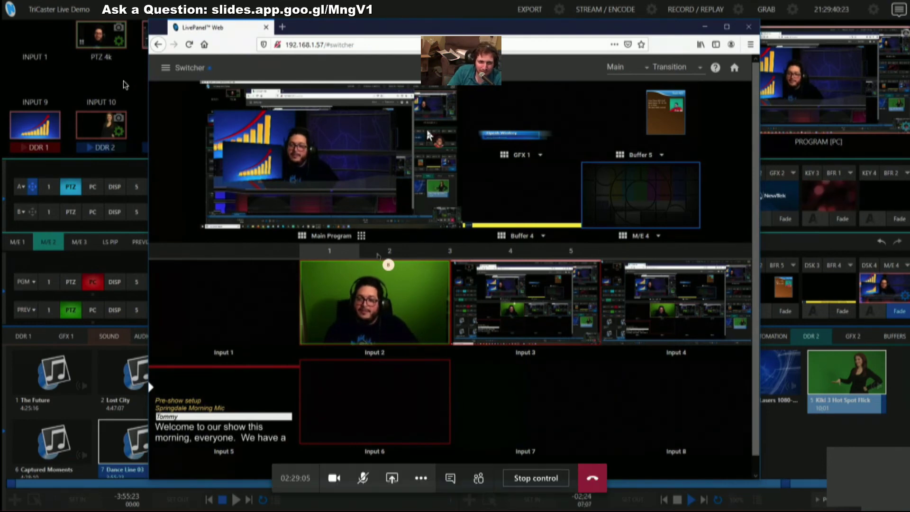
Show the LivePanel home page and close the web browser
left_click(158, 45)
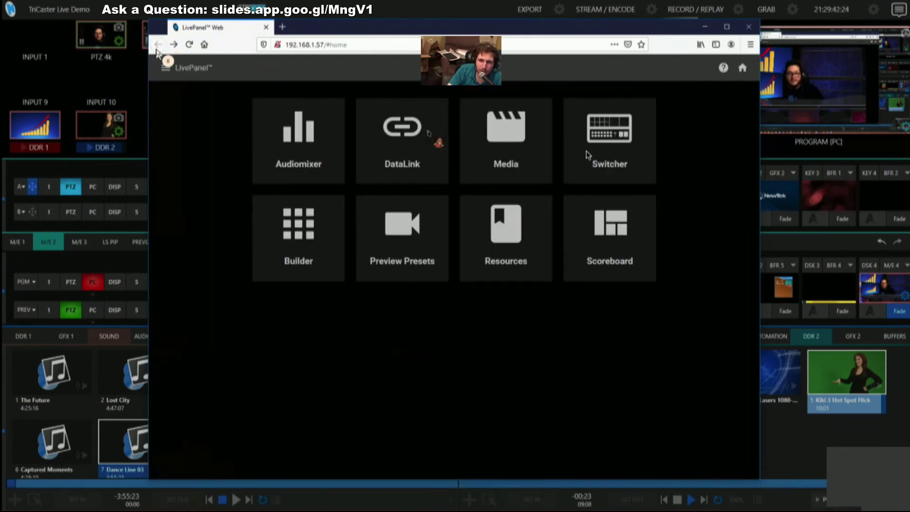
left_click(748, 31)
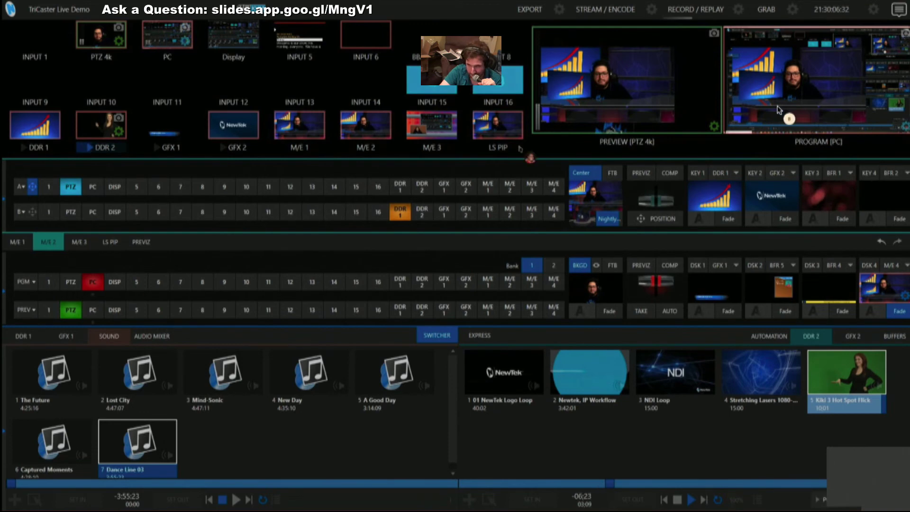
Show the LS PIP rows, select the Stretching Lasers clip in DDR 2 and turn off DDR 2's keying
left_click(78, 243)
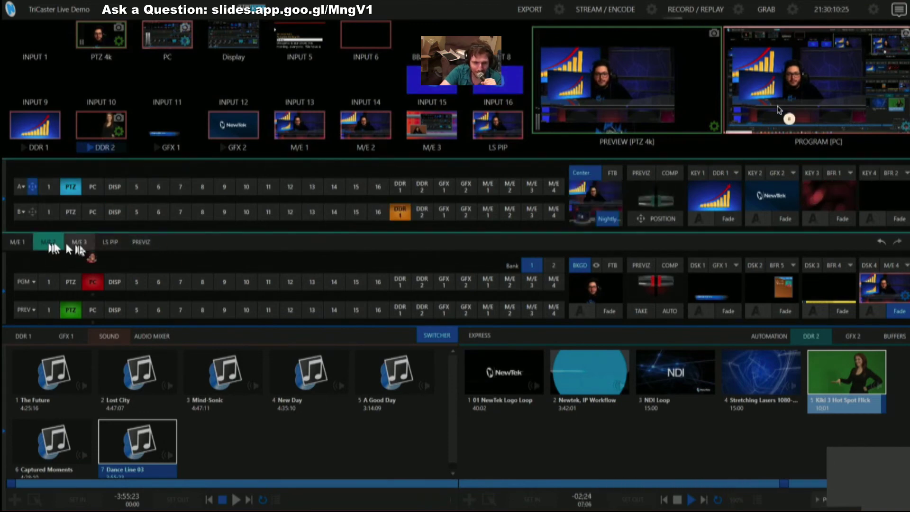
left_click(100, 241)
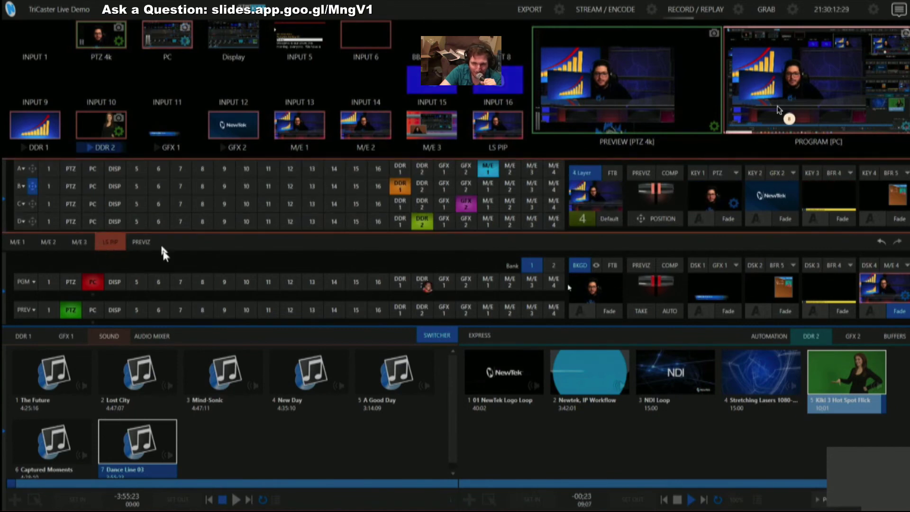
left_click(760, 372)
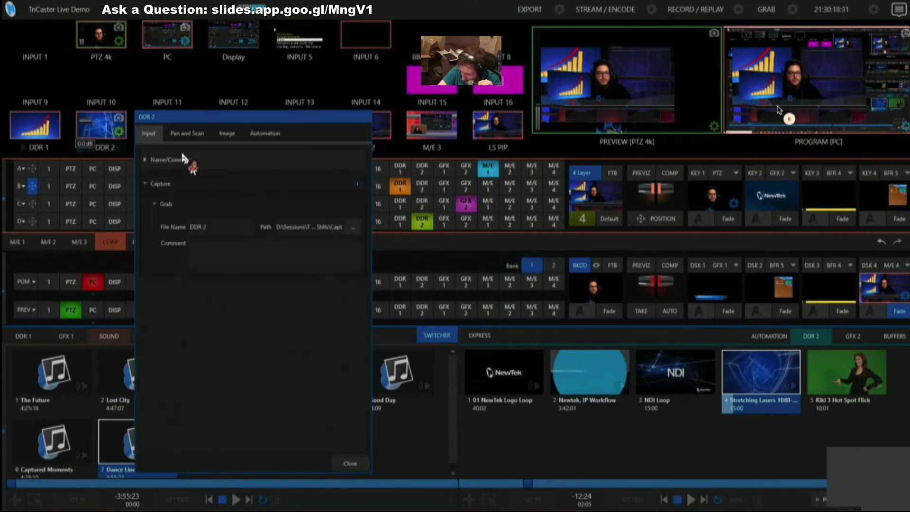
left_click(222, 133)
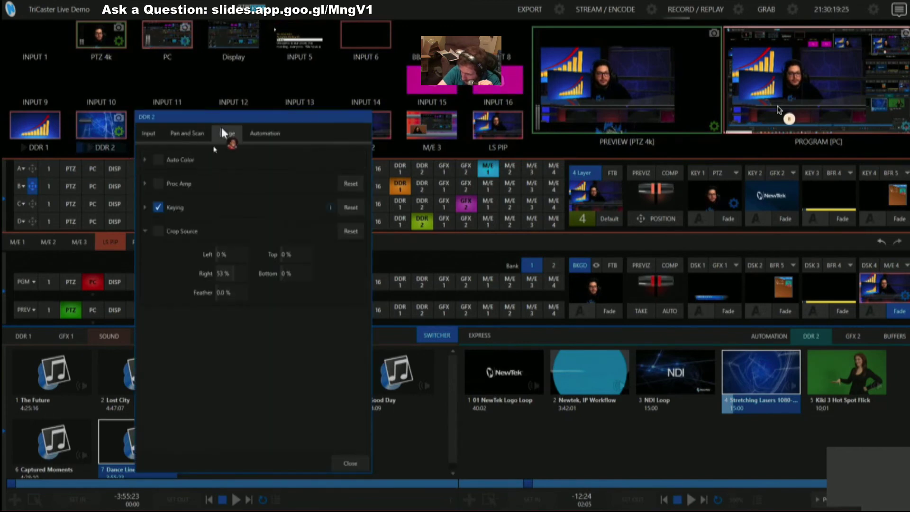
left_click(341, 457)
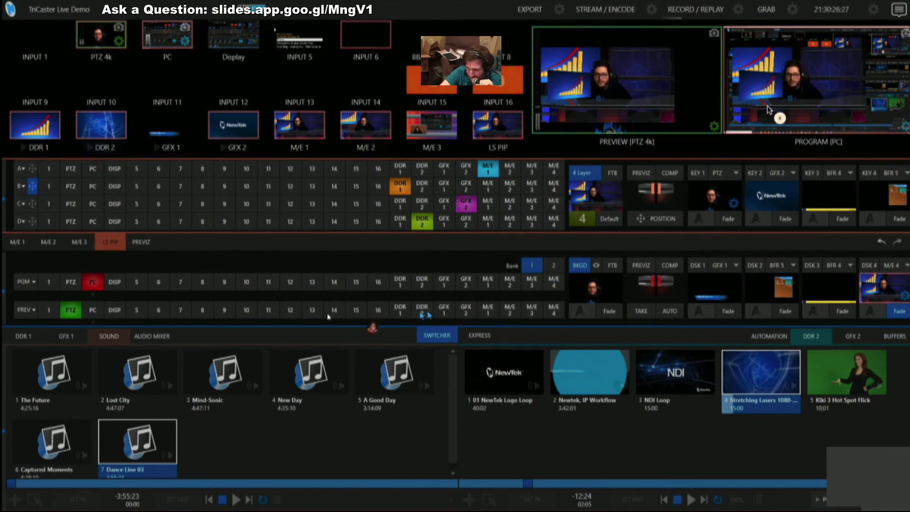
Put M/E 4 (LS PIP) on program and assign DDR 2 to row B and PTZ to row A of M/E 1
left_click(553, 281)
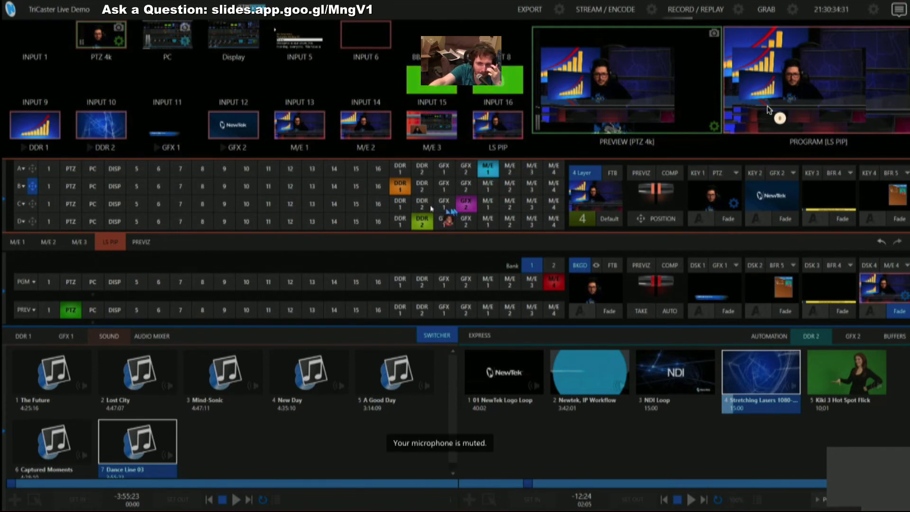
left_click(23, 243)
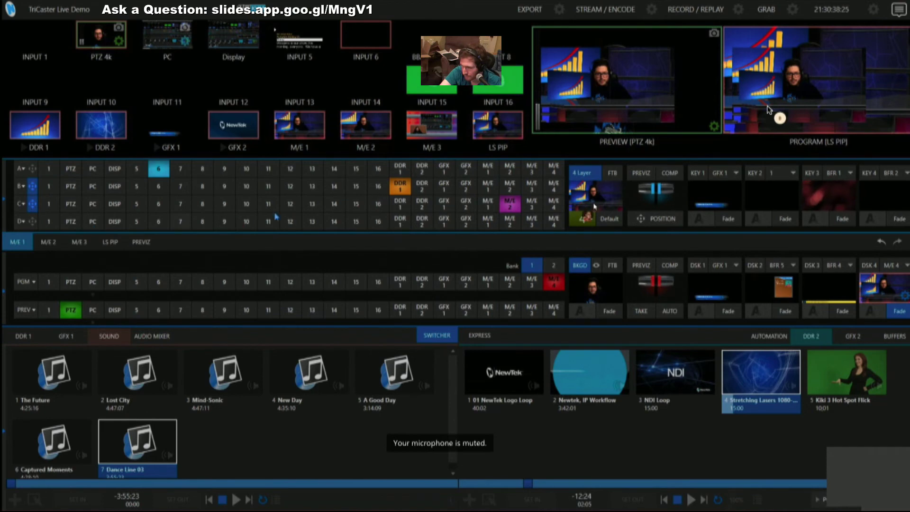
left_click(422, 186)
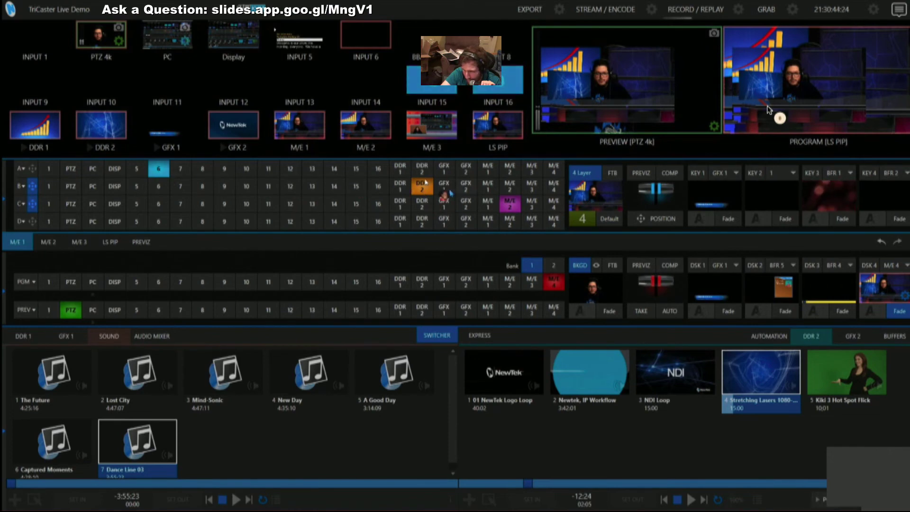
left_click(72, 170)
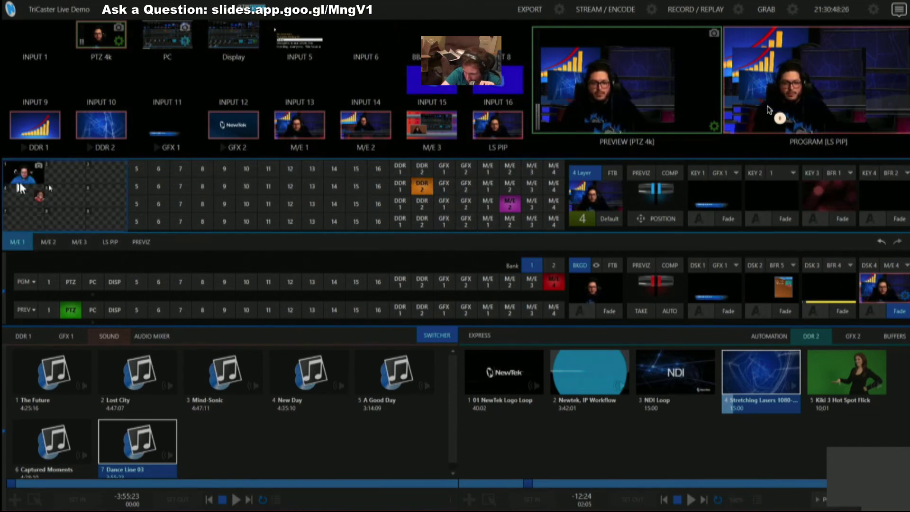
Turn off positioning for row B of M/E 1 and play the Stretching Lasers clip in DDR 2
left_click(34, 187)
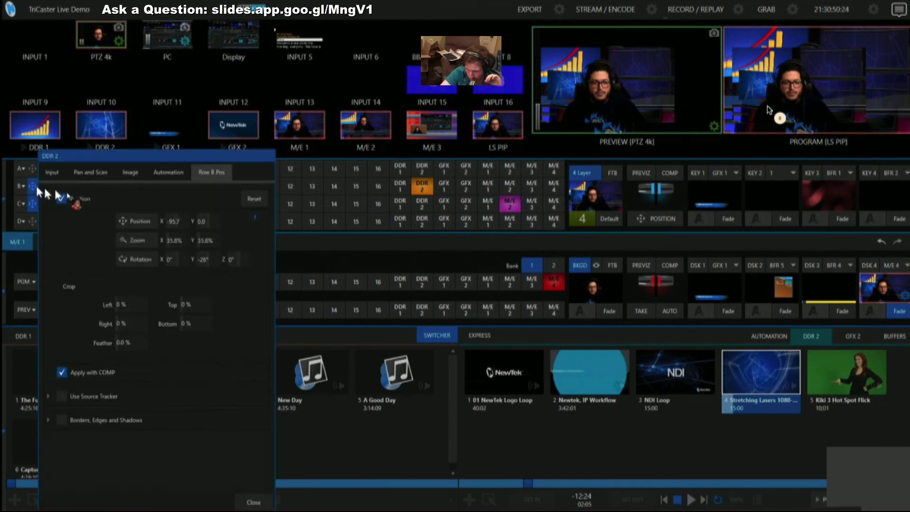
left_click(63, 198)
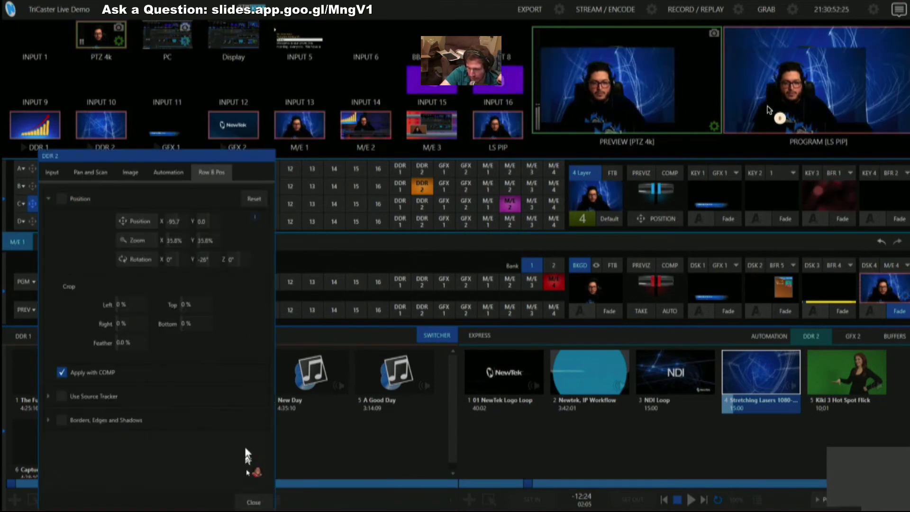
left_click(251, 498)
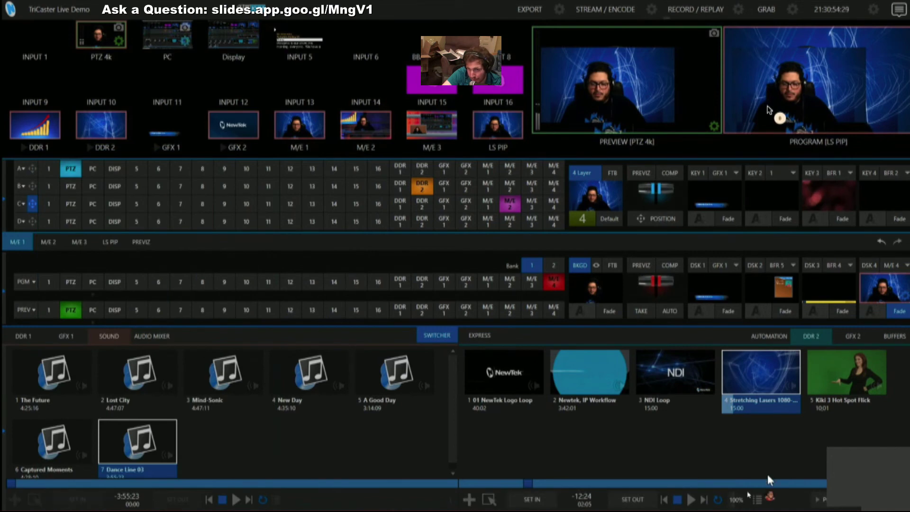
left_click(692, 500)
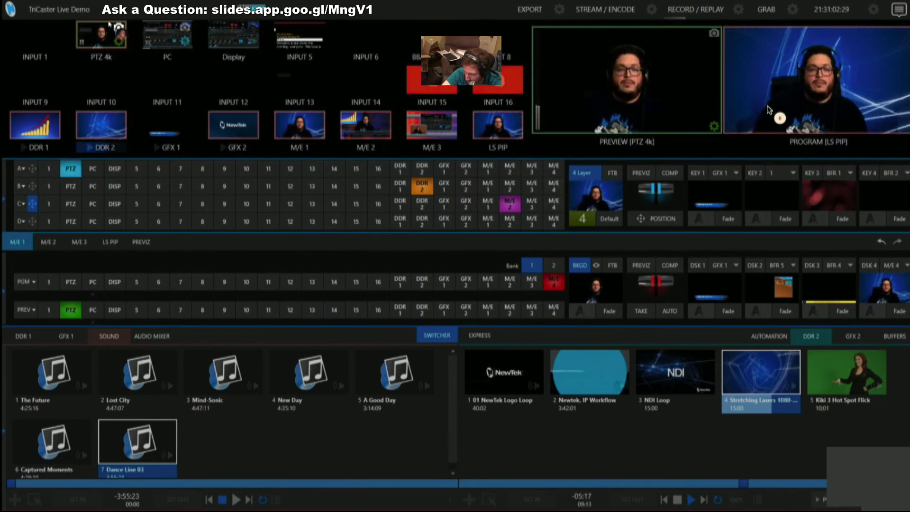
Adjust the LiveMatte ULTRA keying strength of the PTZ 4k input to 65.7 %
left_click(118, 41)
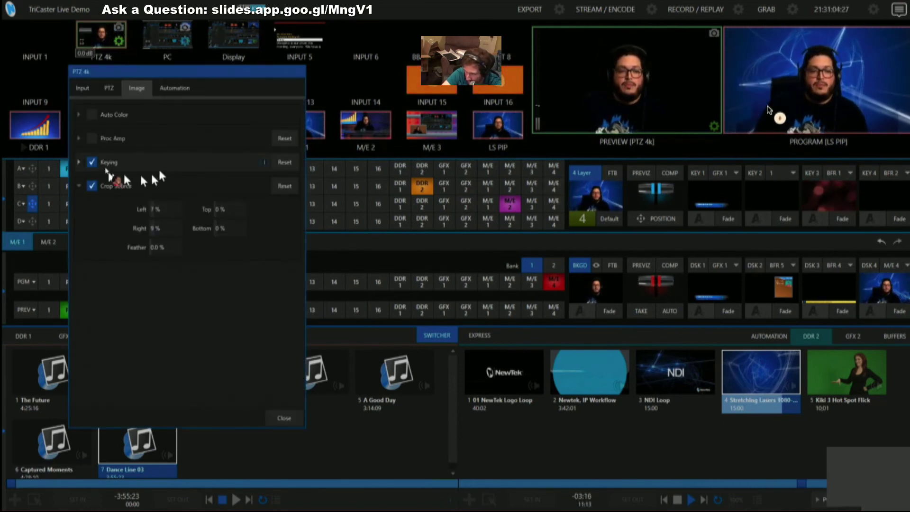
left_click(85, 163)
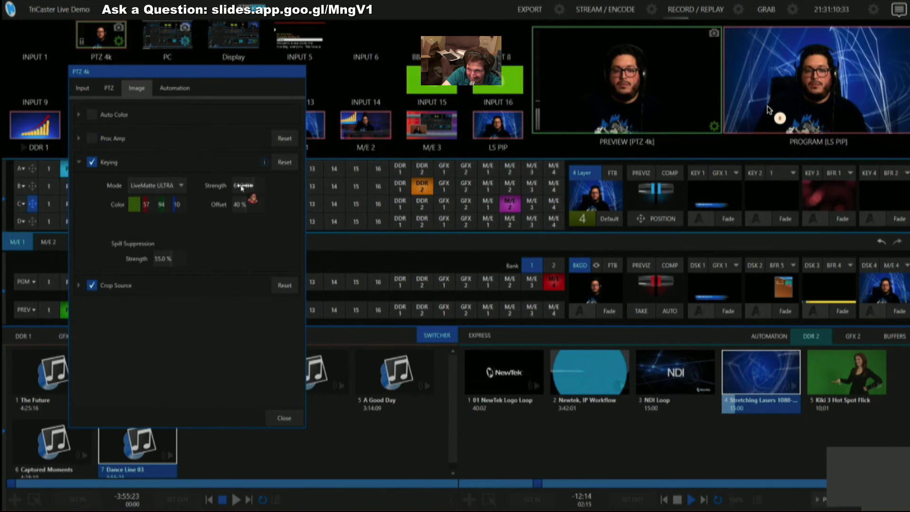
left_click_drag(236, 188, 250, 188)
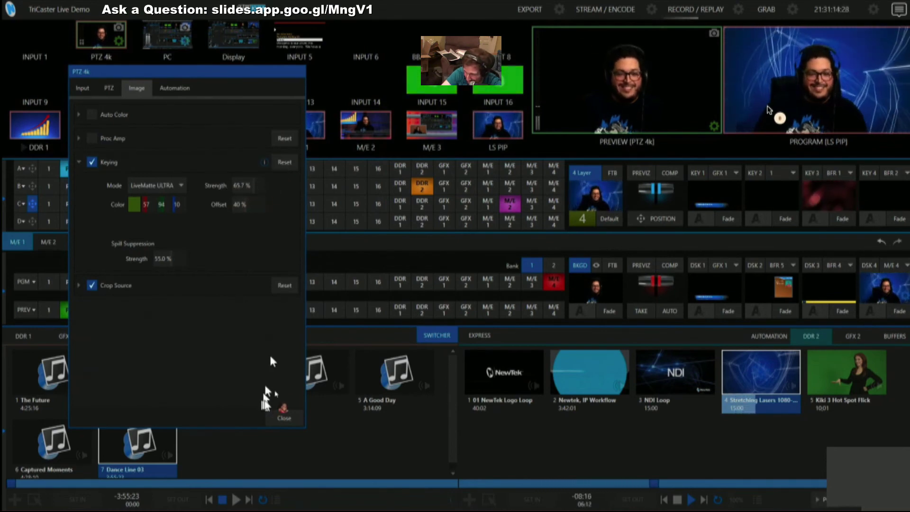
Change the PTZ 4k keying mode to LiveMatte with a tolerance of 26.9 % and close the input settings
left_click(180, 185)
left_click(149, 207)
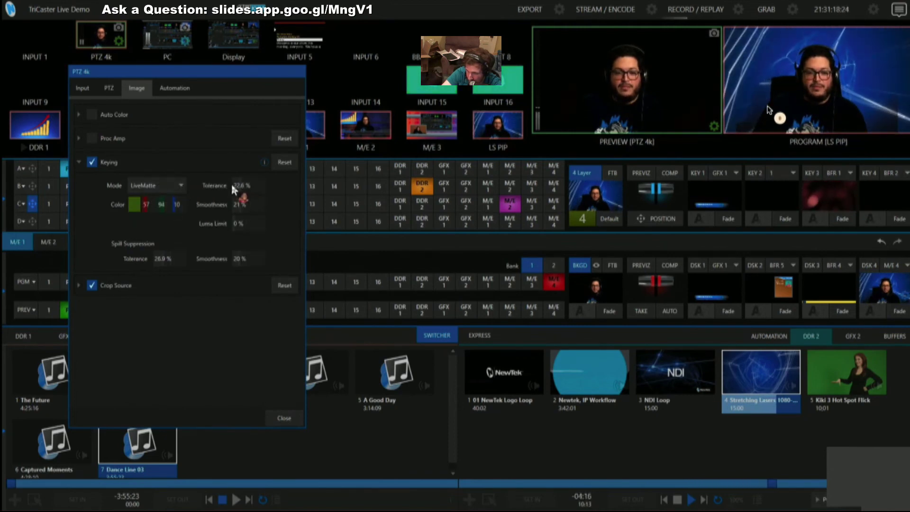
left_click_drag(236, 185, 246, 187)
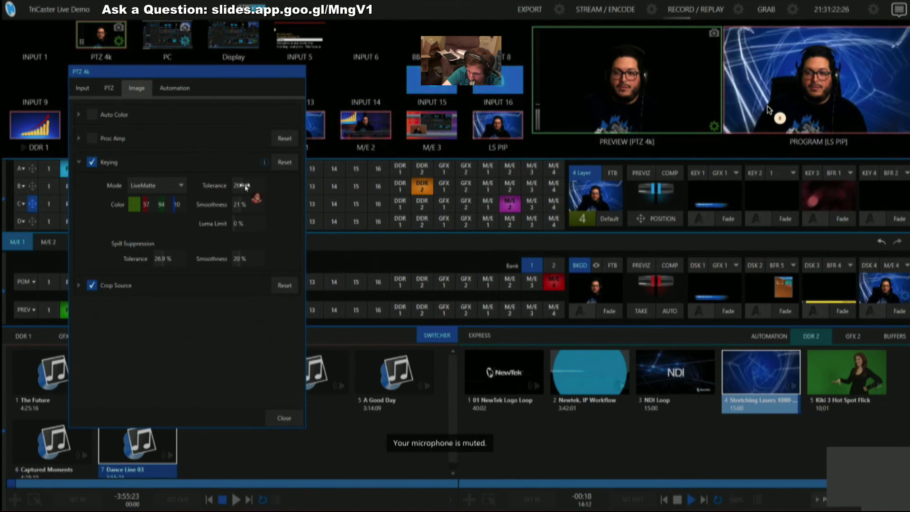
left_click(166, 185)
left_click(164, 184)
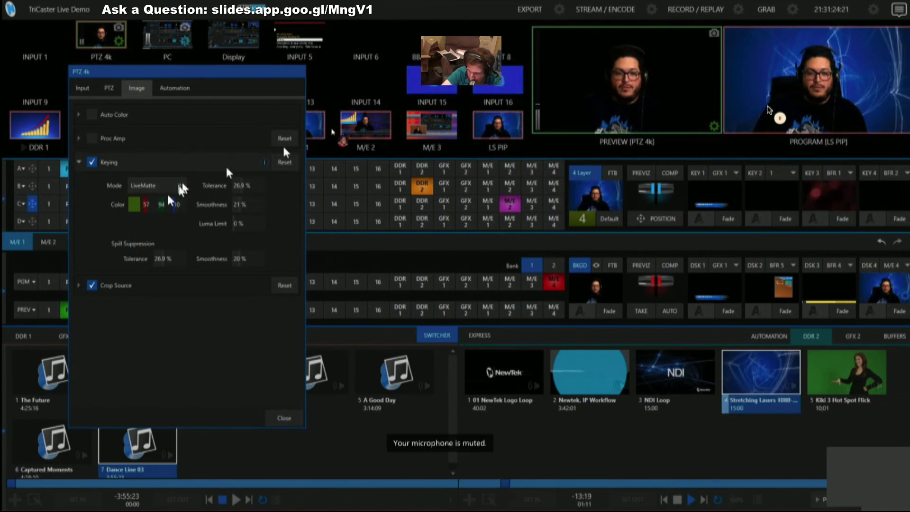
left_click(284, 417)
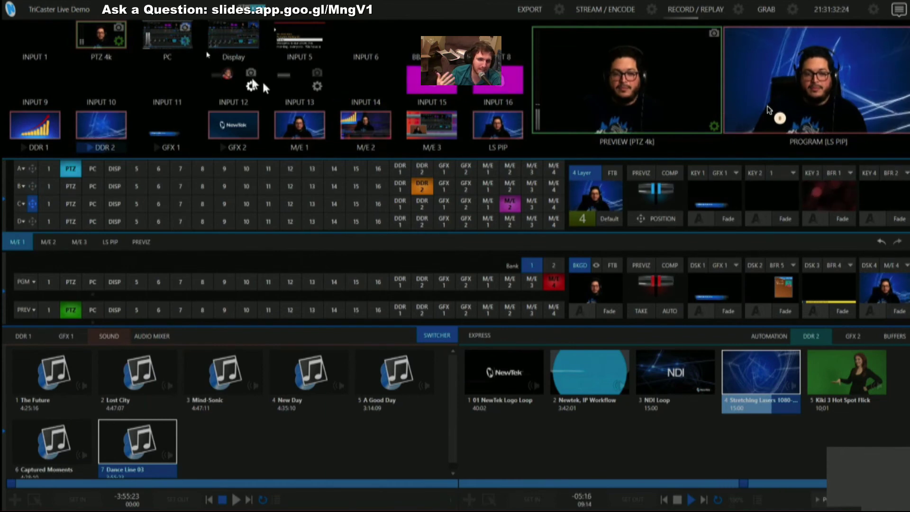
Show the LIVE DEMO MACROS folder in the macro configuration and move the window clear of the M/E 1 rows
mouse_move(194, 12)
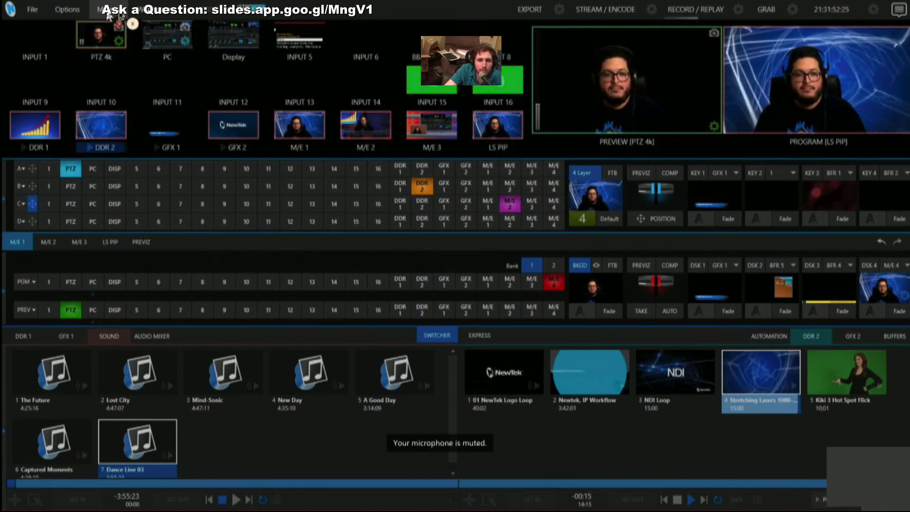
left_click(119, 16)
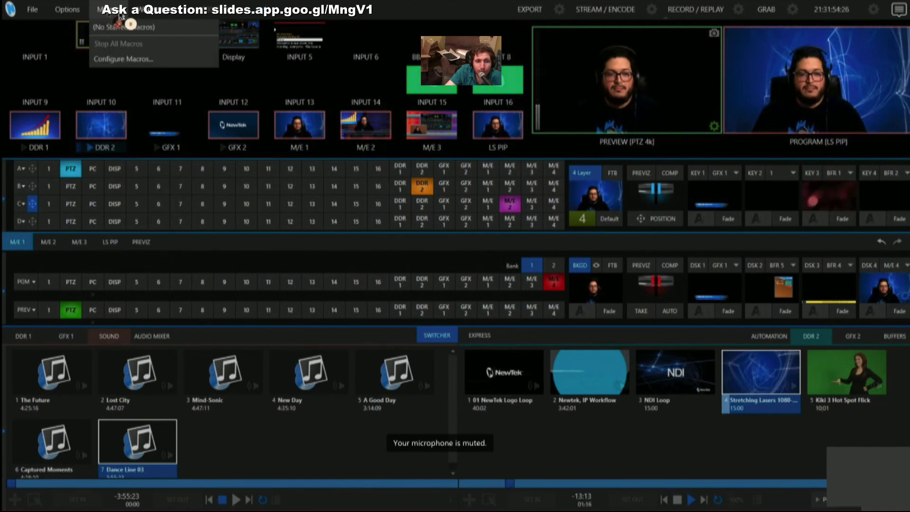
left_click(129, 59)
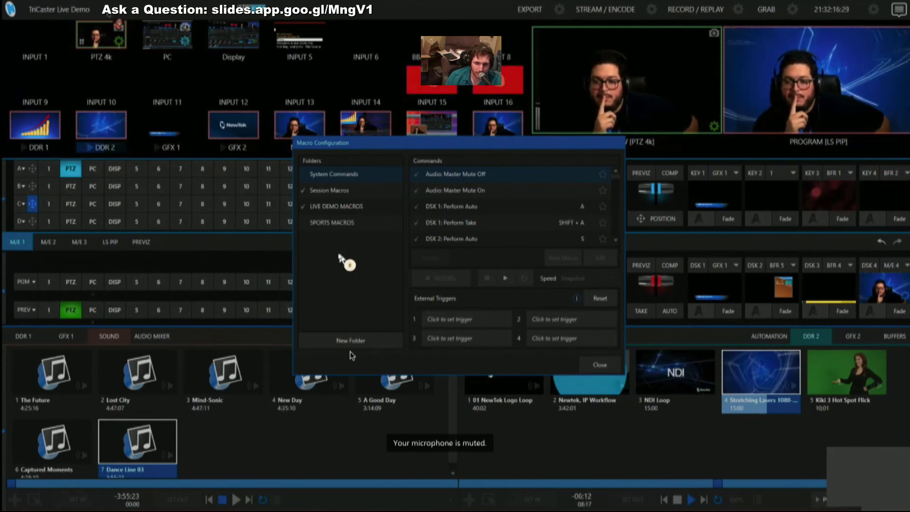
left_click(359, 212)
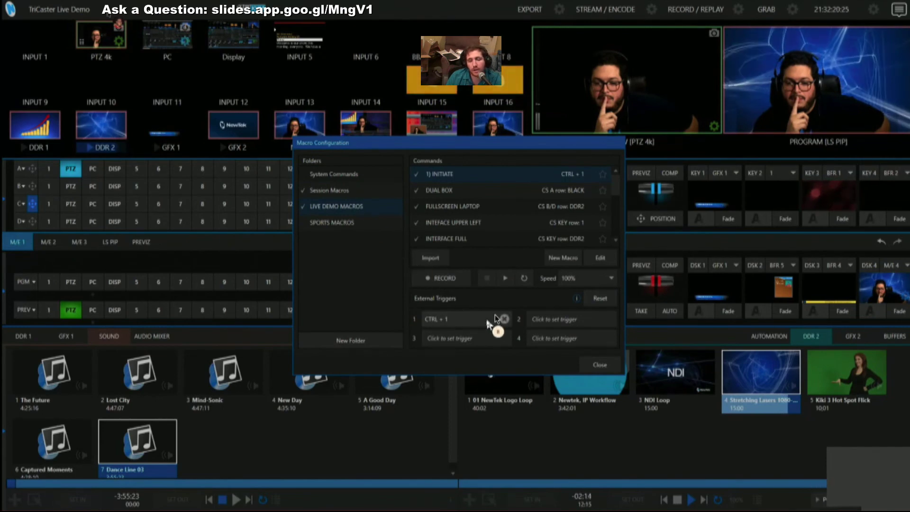
left_click_drag(530, 146, 470, 270)
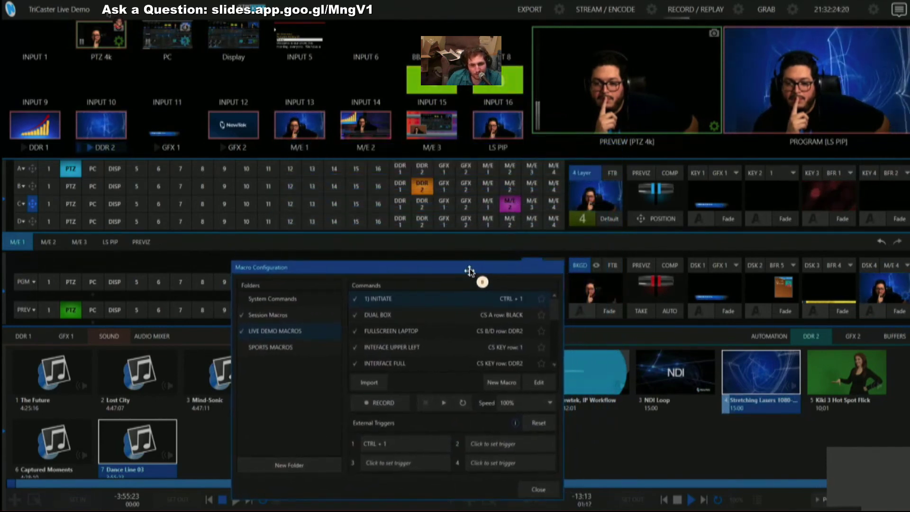
Create a macro in LIVE DEMO MACROS named with the presenter's first name plus "Super Duper Cool Marco Delux EXTREME"
left_click_drag(467, 266, 403, 58)
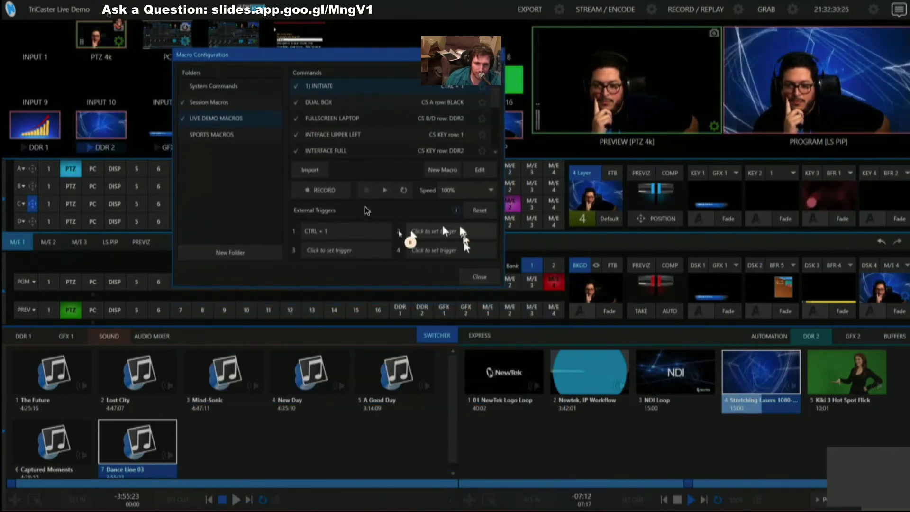
left_click(450, 175)
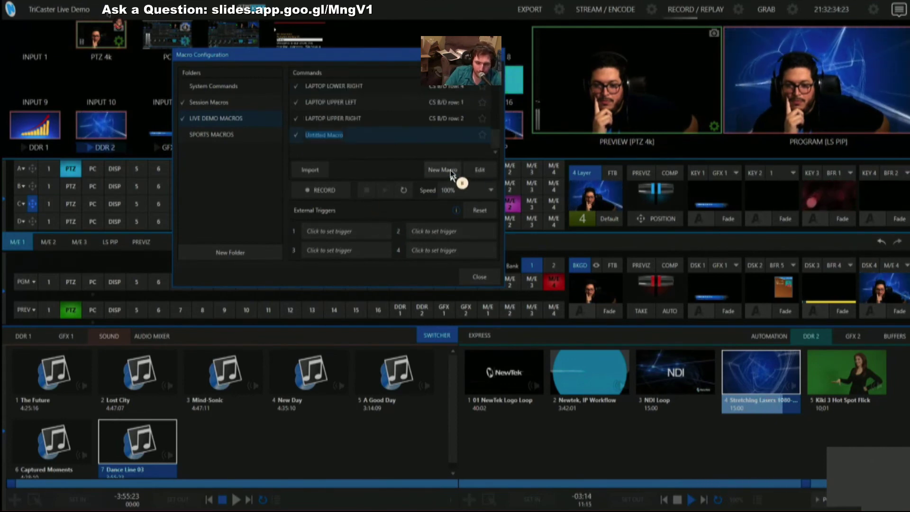
type("Ben's Super Duper Cool Marc")
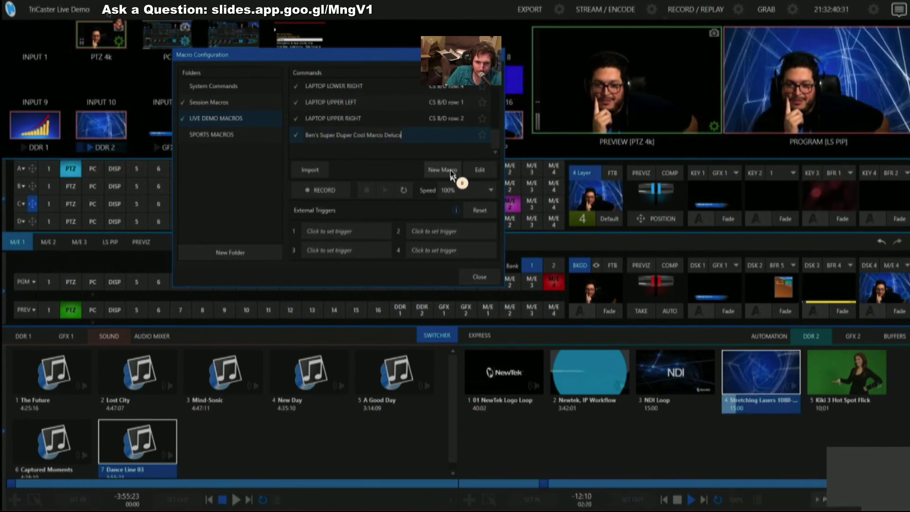
type("o Delux")
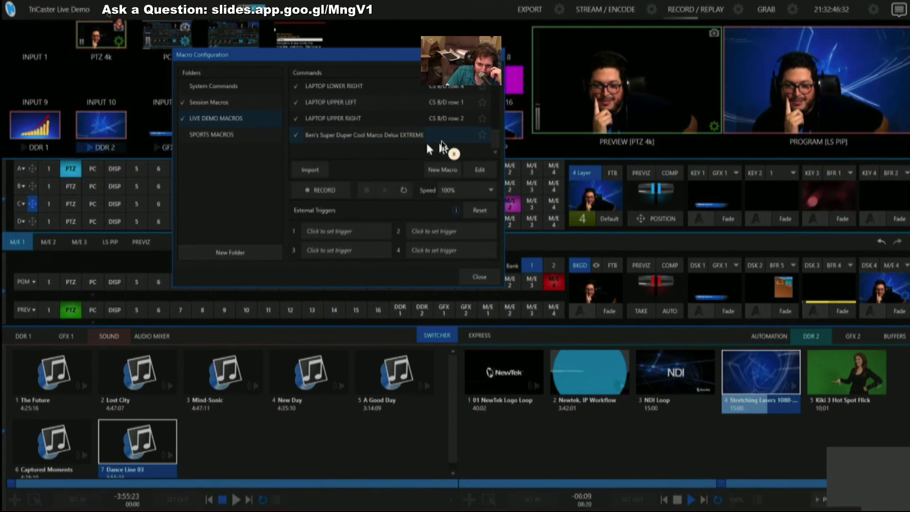
key("Return")
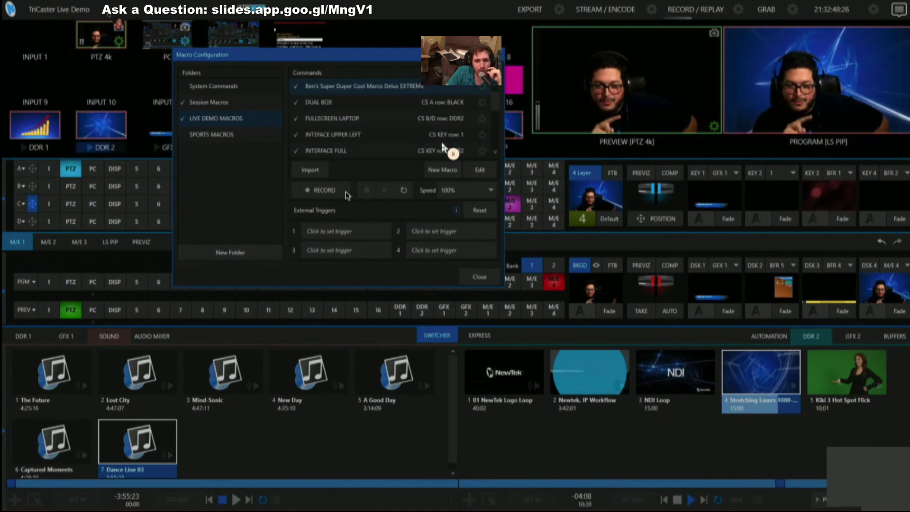
Record the new macro while switching the program row to M/E 2 and fading in DSK 1, and stop recording
left_click(325, 191)
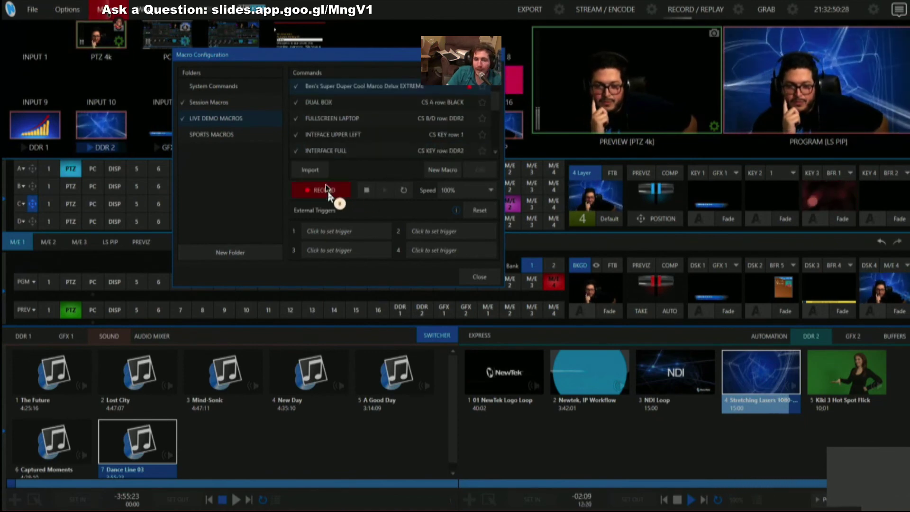
left_click_drag(297, 63, 239, 280)
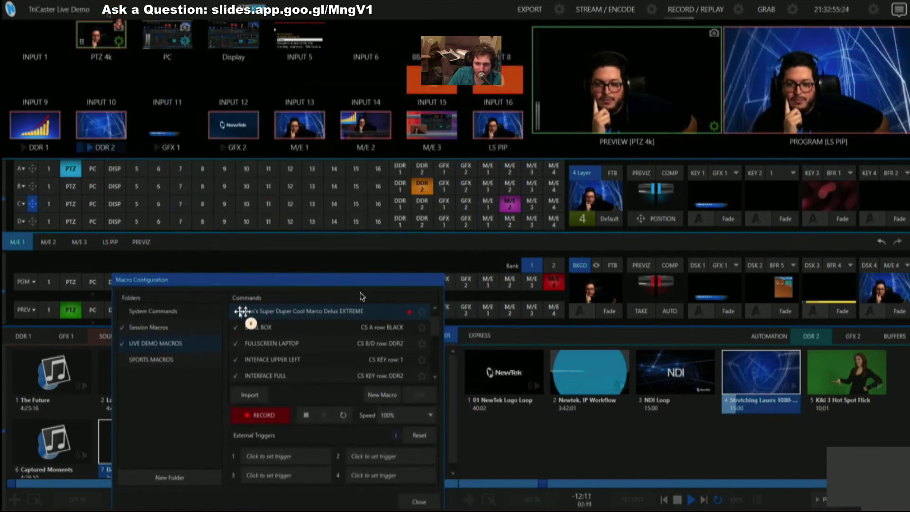
left_click(511, 283)
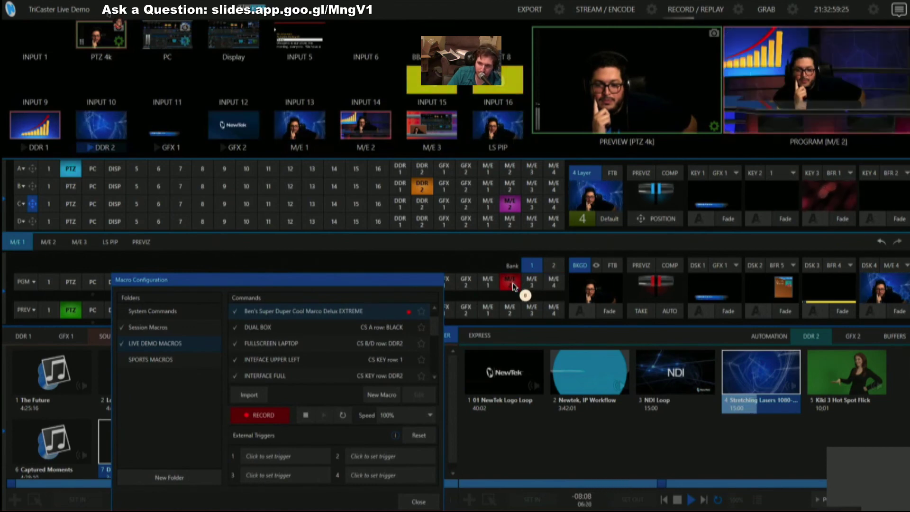
left_click(729, 312)
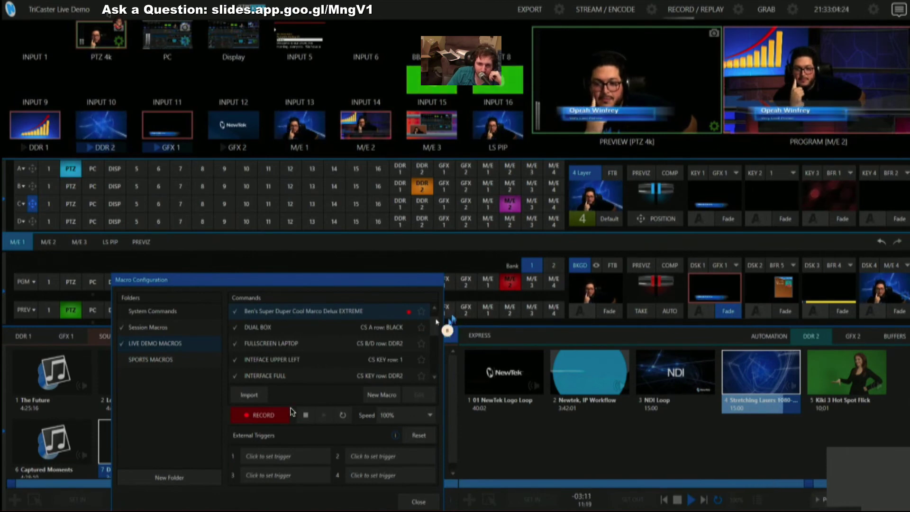
left_click(269, 415)
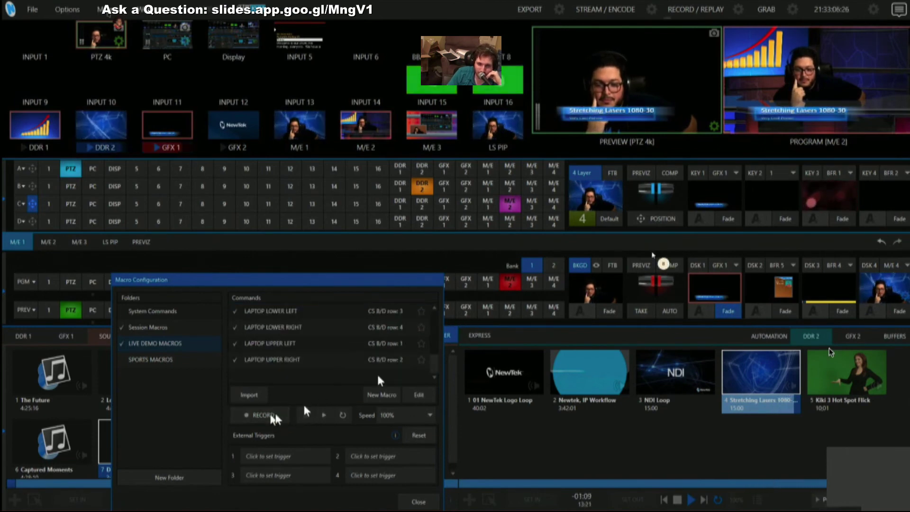
Fade out DSK 1 and set both the program and preview rows to GFX 2
left_click(730, 310)
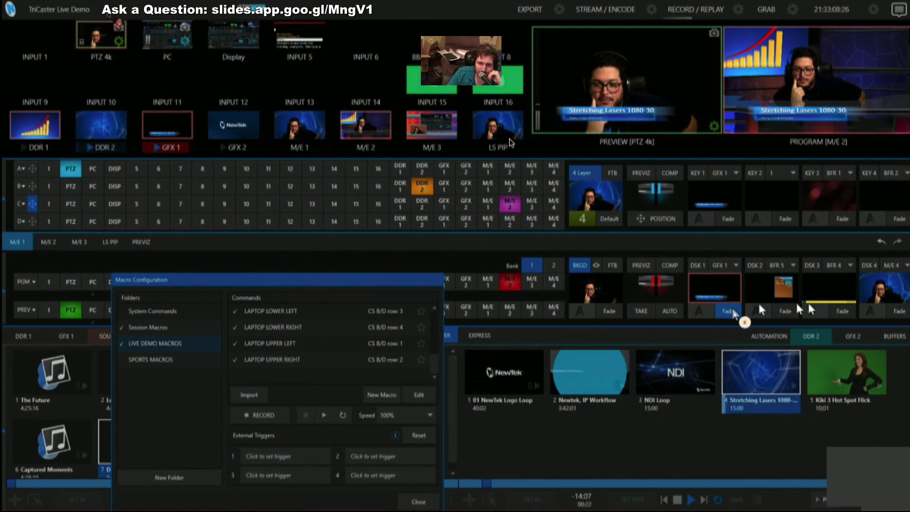
left_click(488, 284)
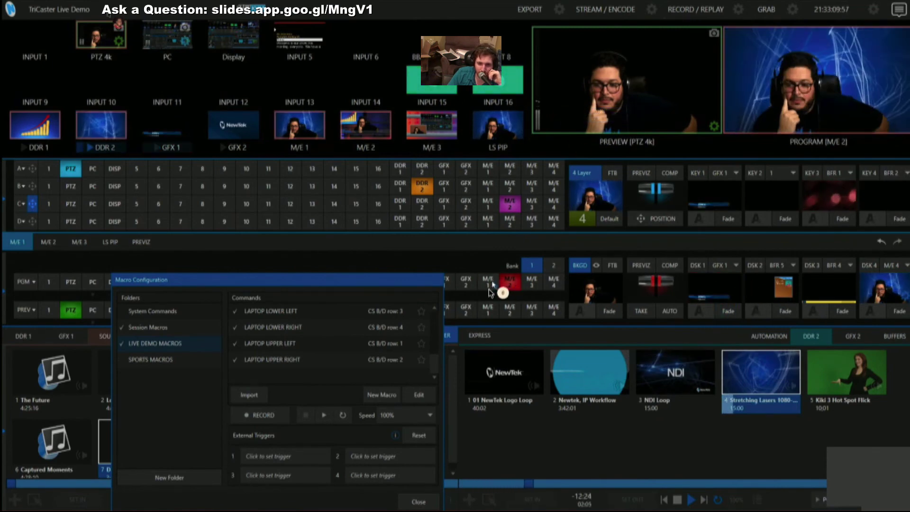
left_click(466, 309)
left_click(465, 283)
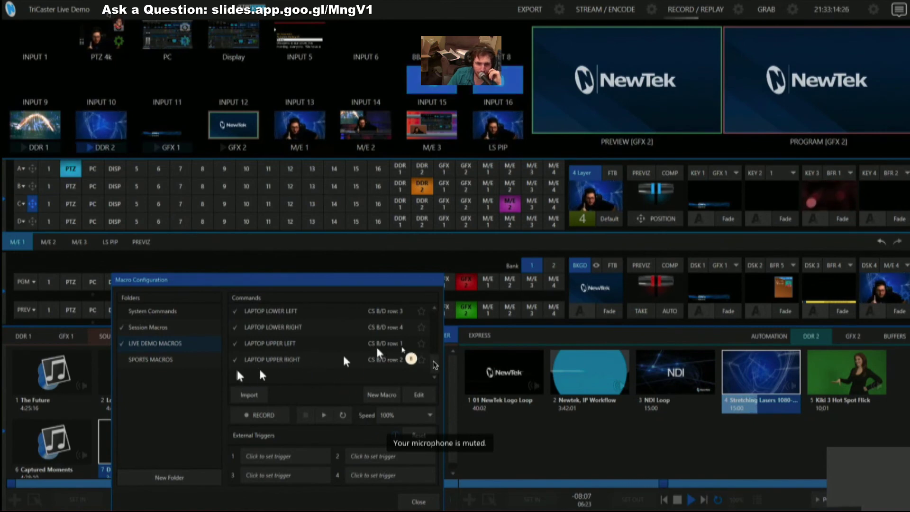
Play the new "Super Duper Cool" macro at 100% speed and change its playback speed to Snapshot
left_click_drag(433, 365, 435, 313)
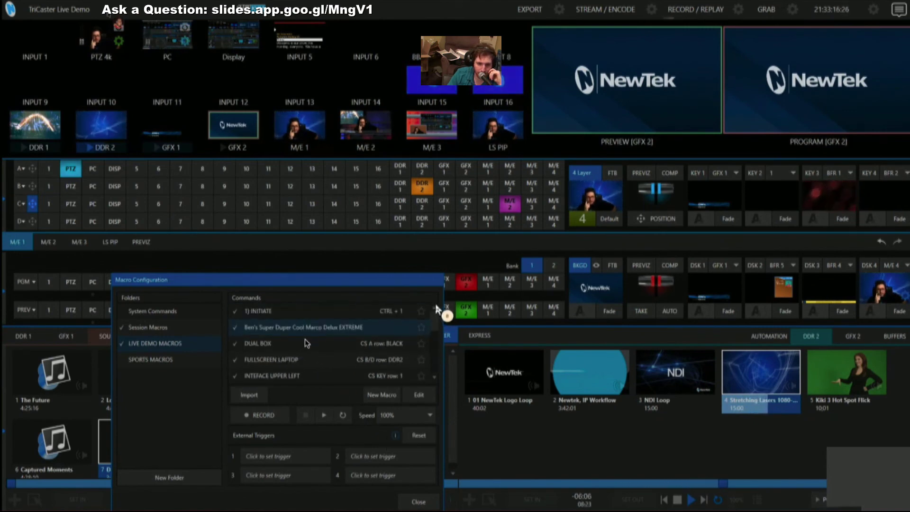
left_click(325, 417)
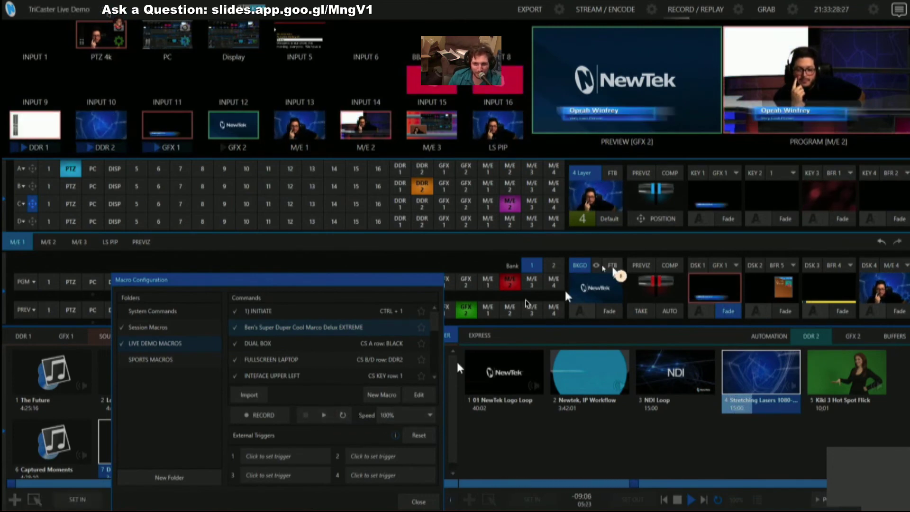
left_click(422, 435)
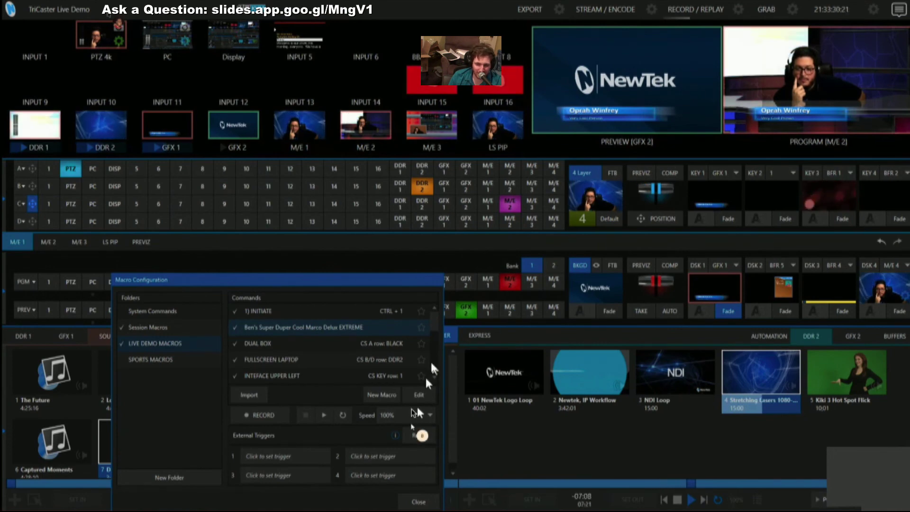
left_click(426, 417)
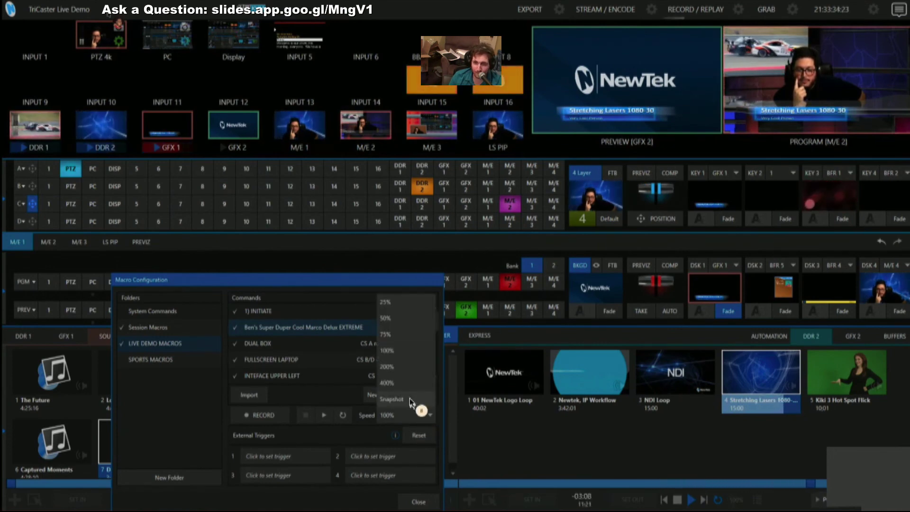
left_click(409, 398)
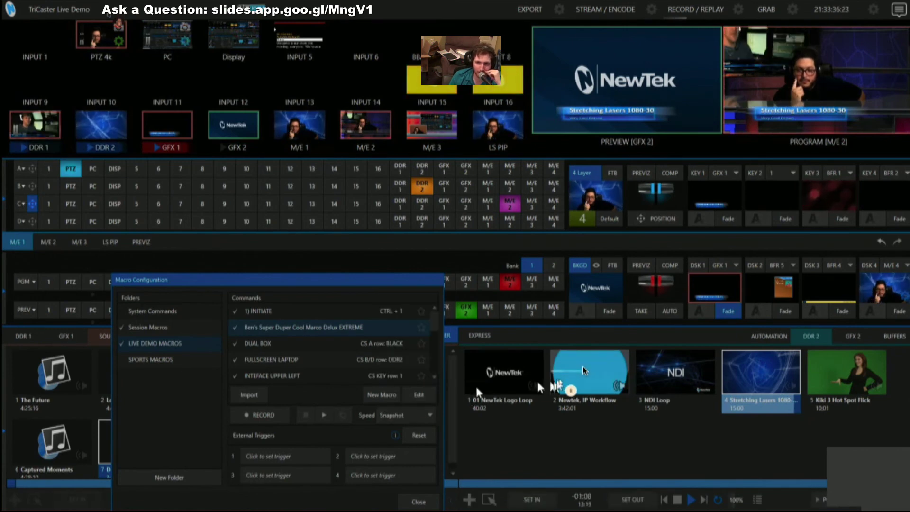
Fade out DSK 1, put GFX 2 back on program and replay the macro at Snapshot speed
left_click(734, 309)
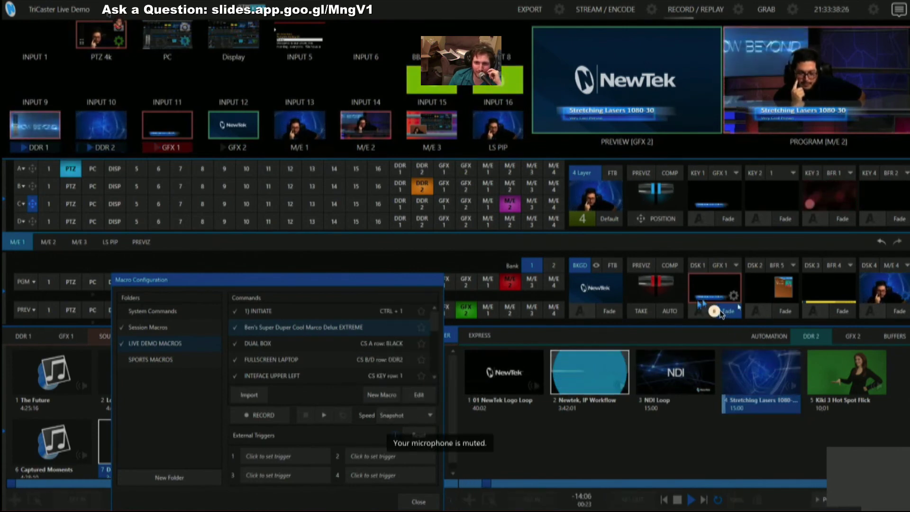
left_click(466, 282)
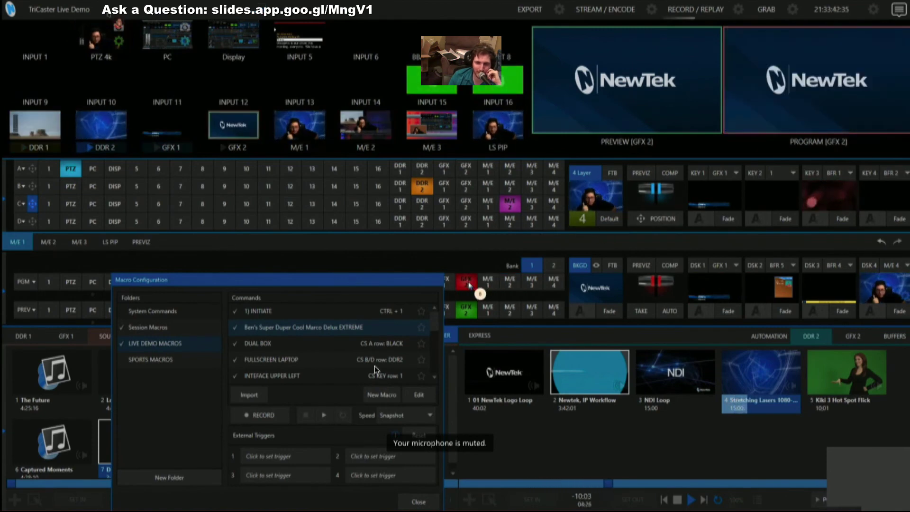
left_click(323, 416)
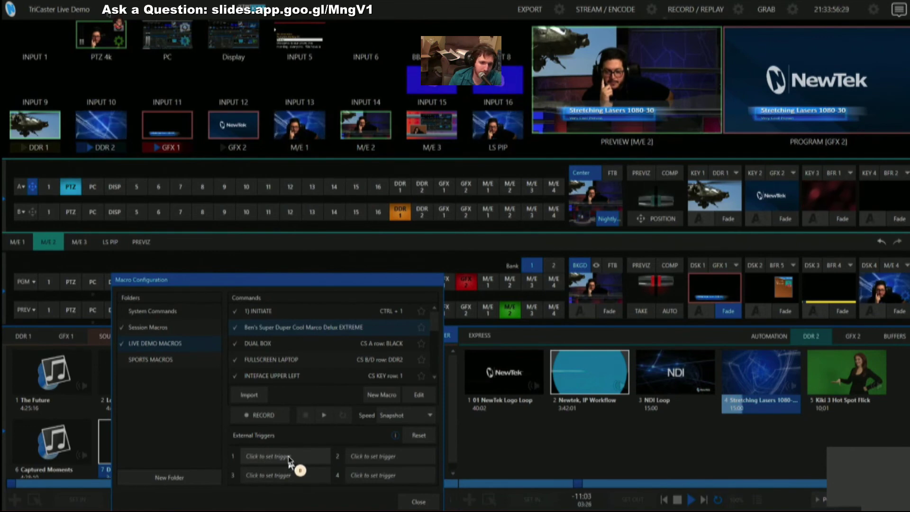
Assign ALT + SHIFT + 4 as the macro's first external trigger and remove that trigger again
left_click(288, 456)
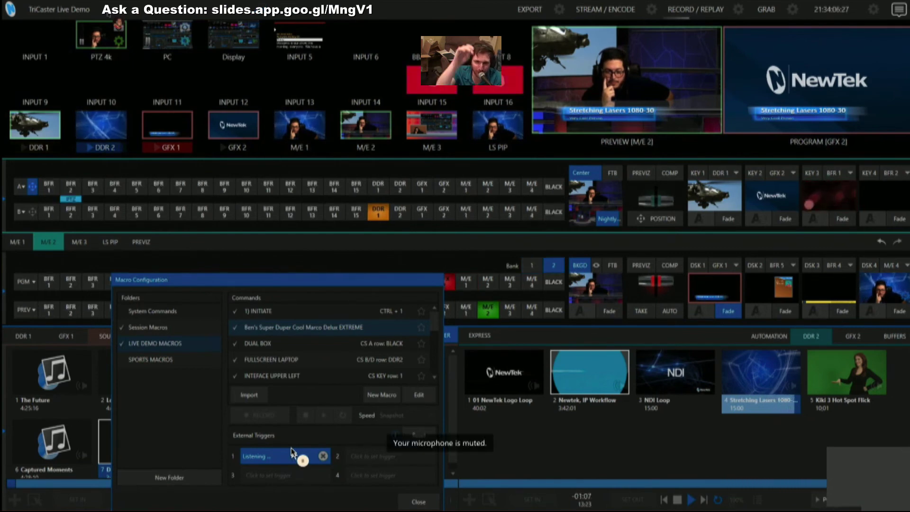
key("alt+shift+4")
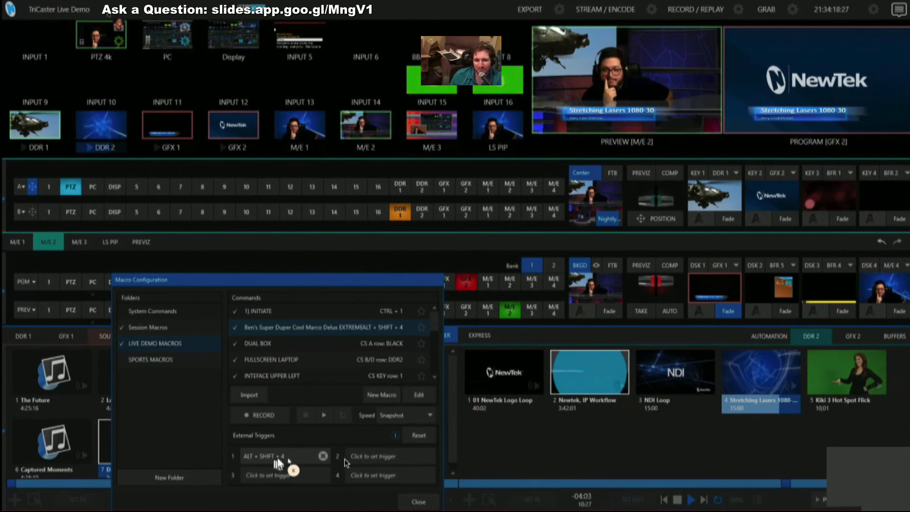
left_click(323, 457)
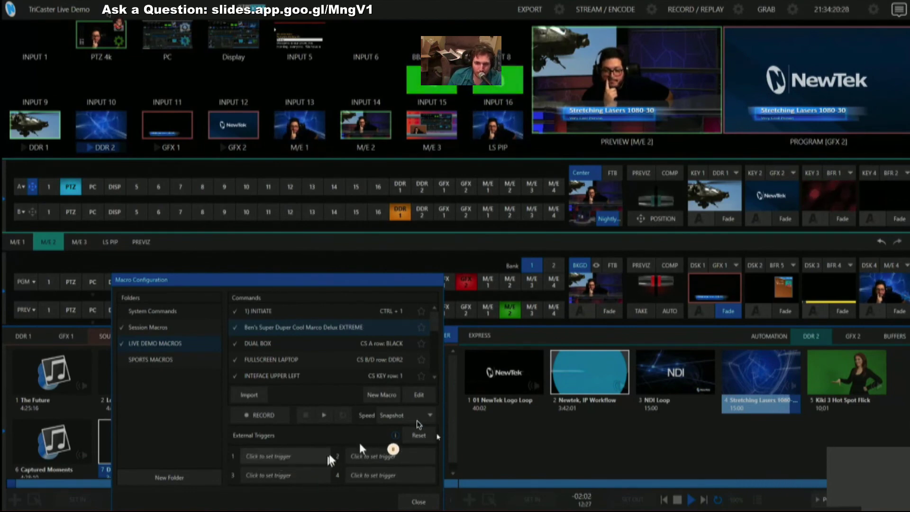
Review the macro's playback speed options and its recorded commands in the Macro Editor, and close the macro windows without changes
left_click(424, 416)
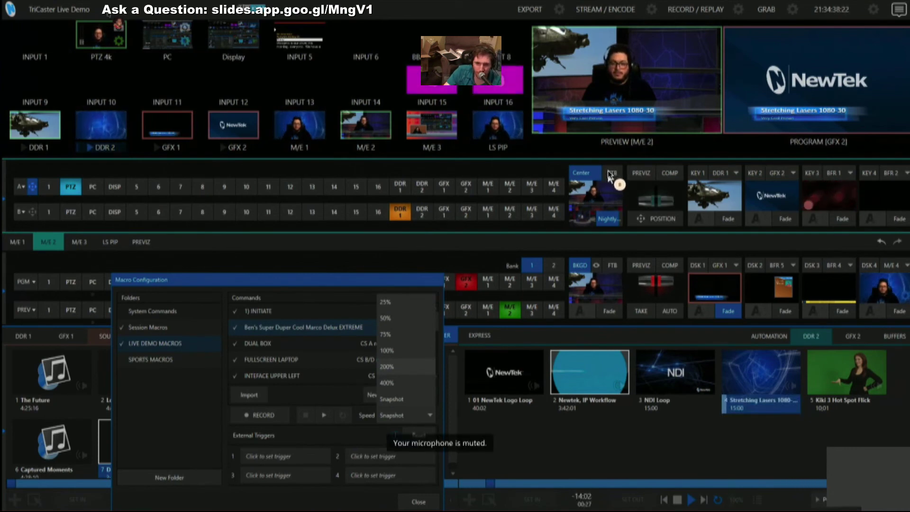
left_click(336, 277)
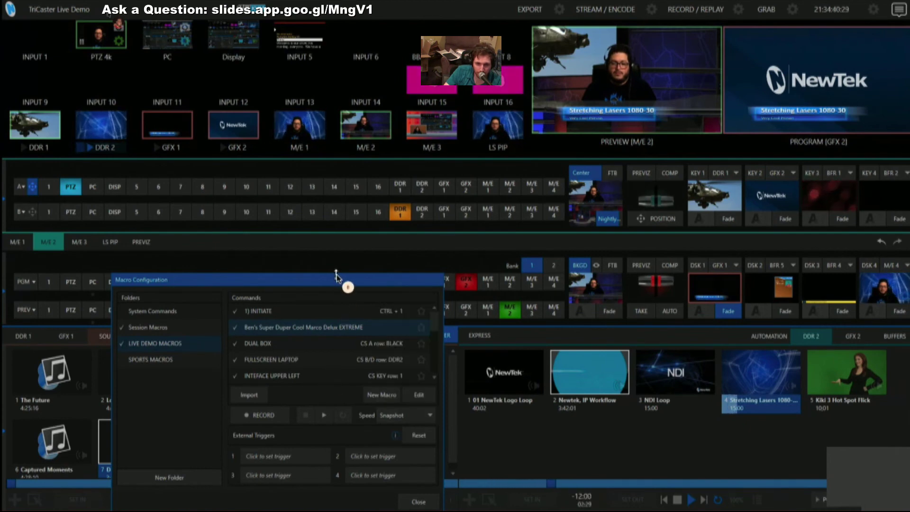
left_click(419, 395)
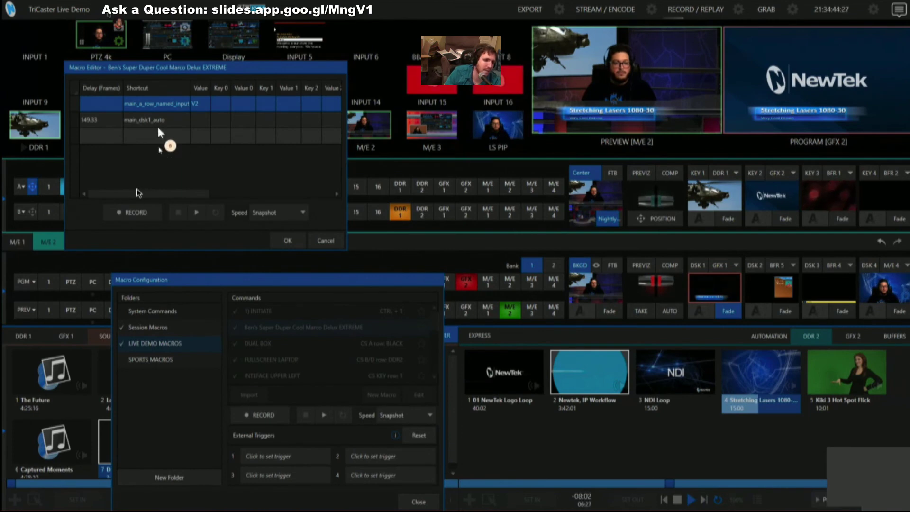
left_click_drag(134, 194, 102, 195)
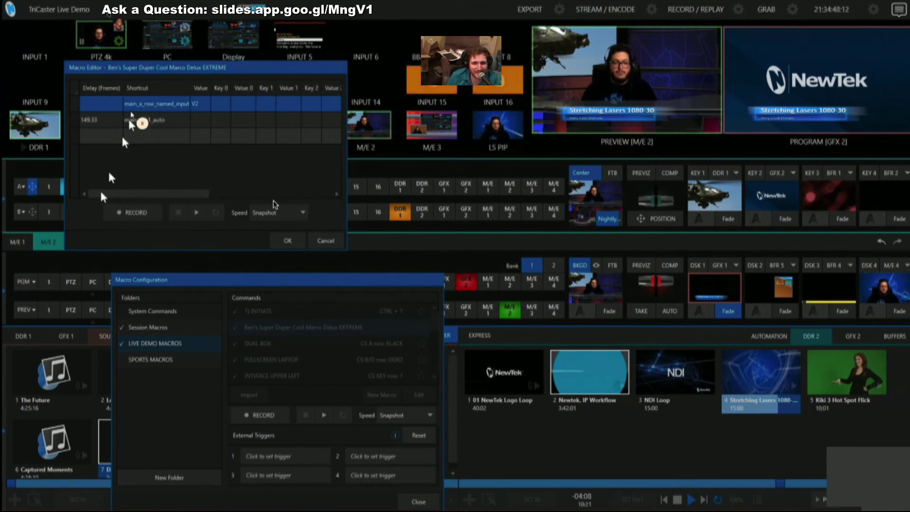
left_click(326, 242)
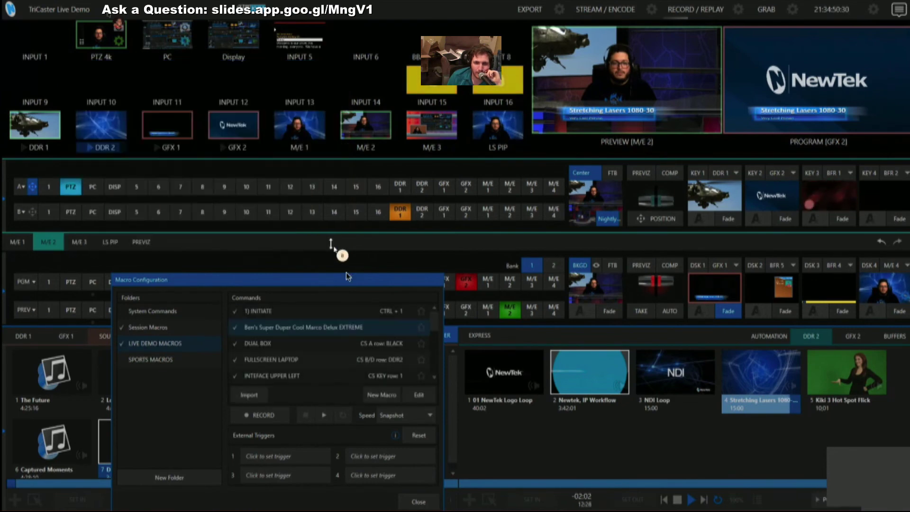
left_click(418, 501)
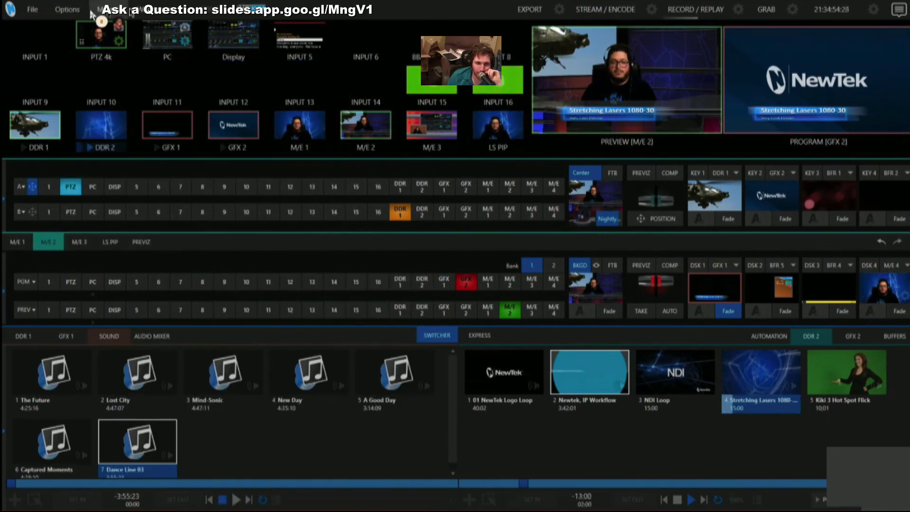
left_click(65, 13)
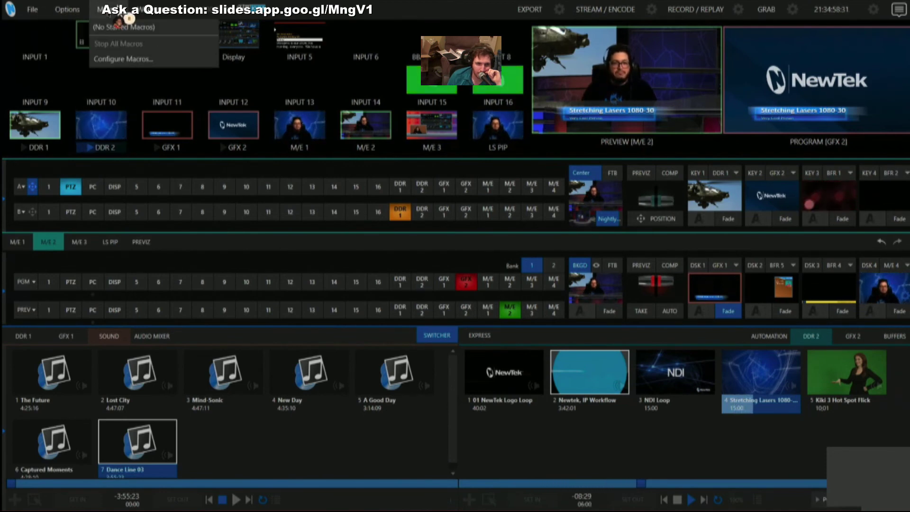
mouse_move(158, 15)
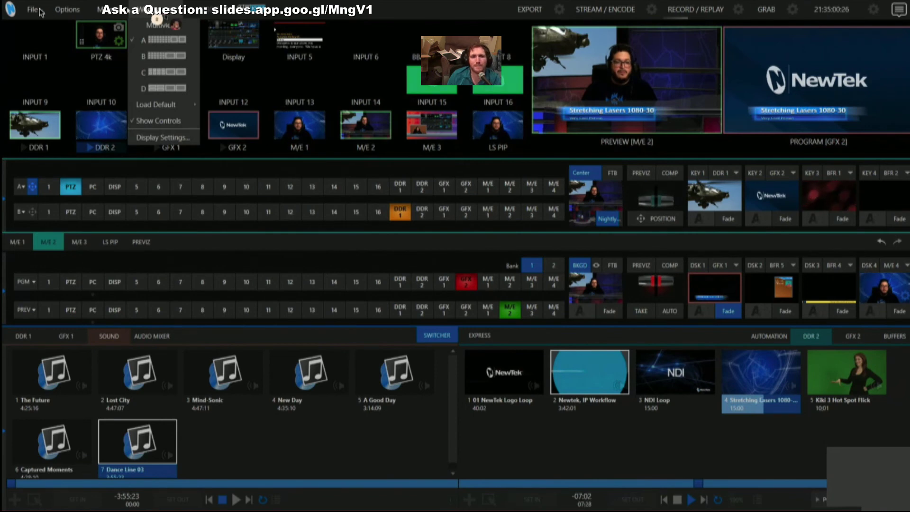
Open the media Import Bin and start adding a media file to it
mouse_move(34, 10)
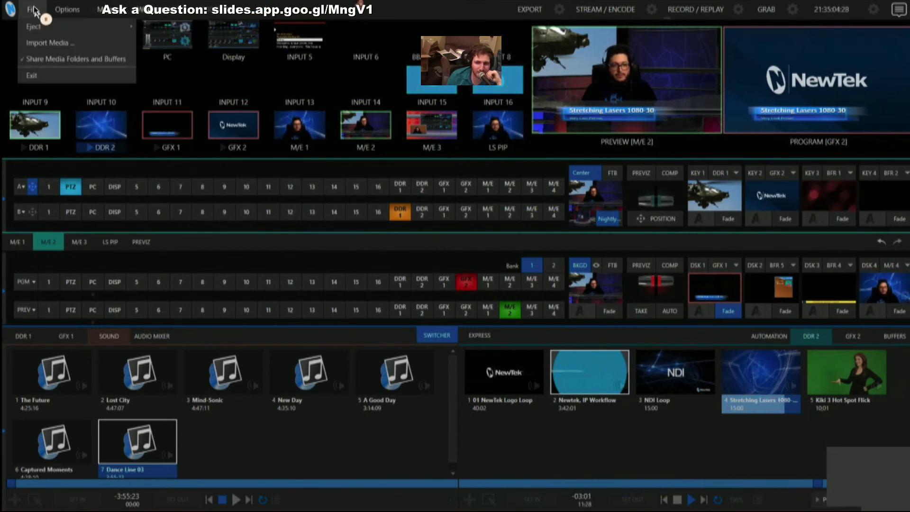
left_click(72, 43)
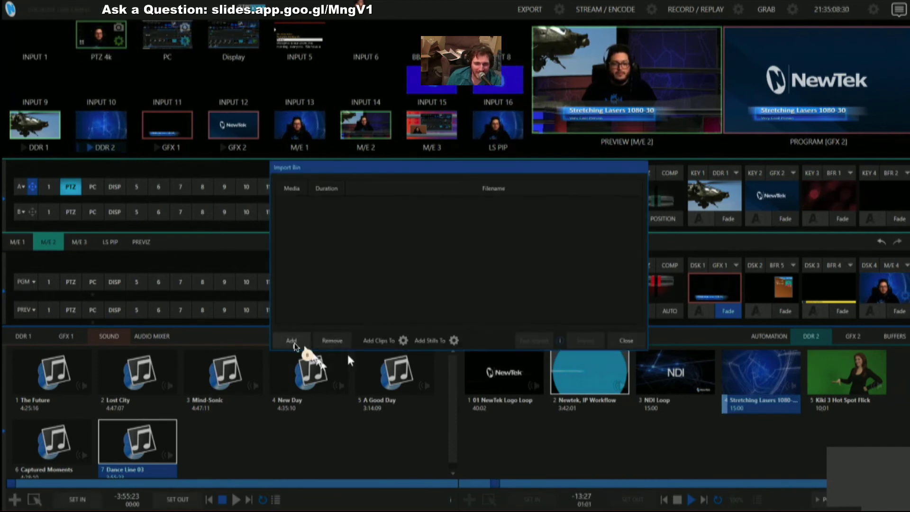
left_click(293, 343)
left_click(360, 337)
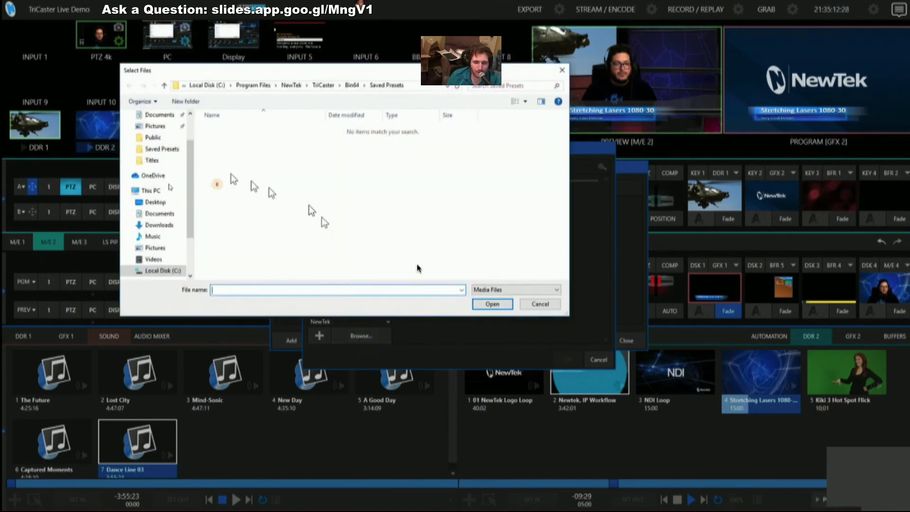
left_click(529, 306)
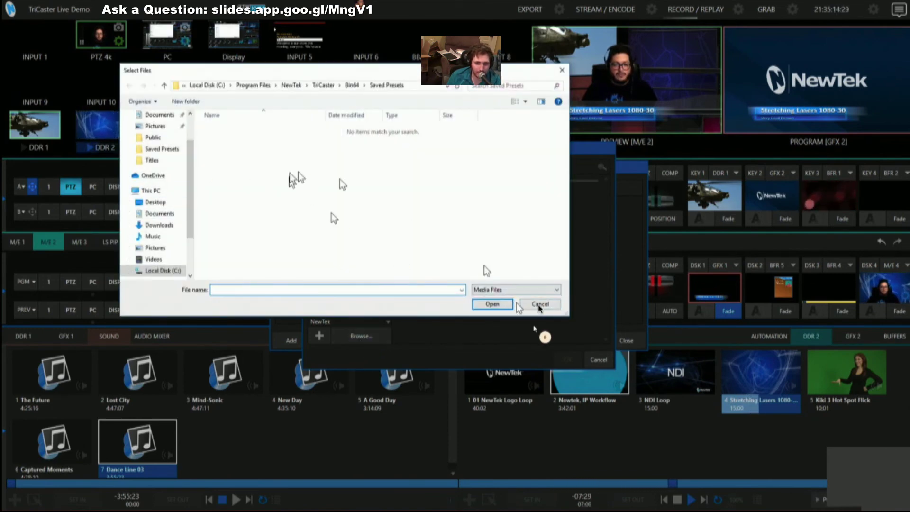
left_click(538, 305)
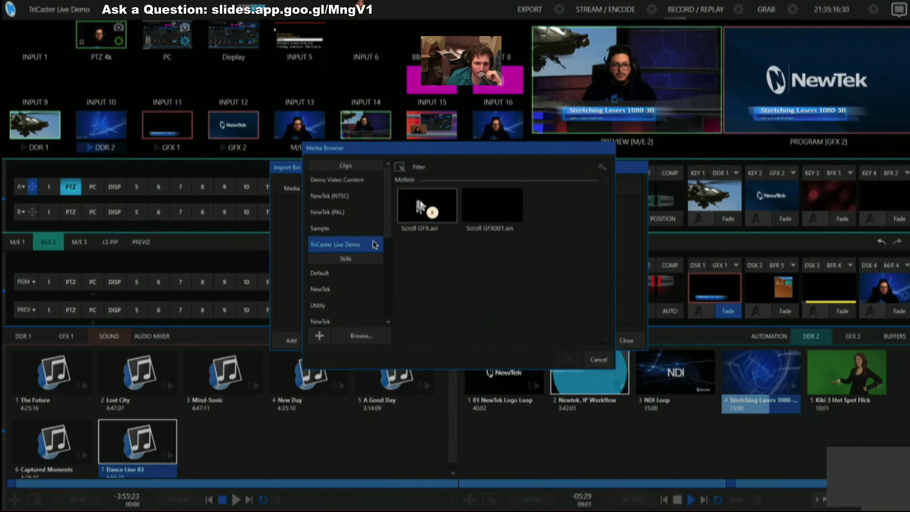
Add the Nightly Show News clip from the Nightly Show group of the NewTek (NTSC) clips to the import list
left_click(351, 198)
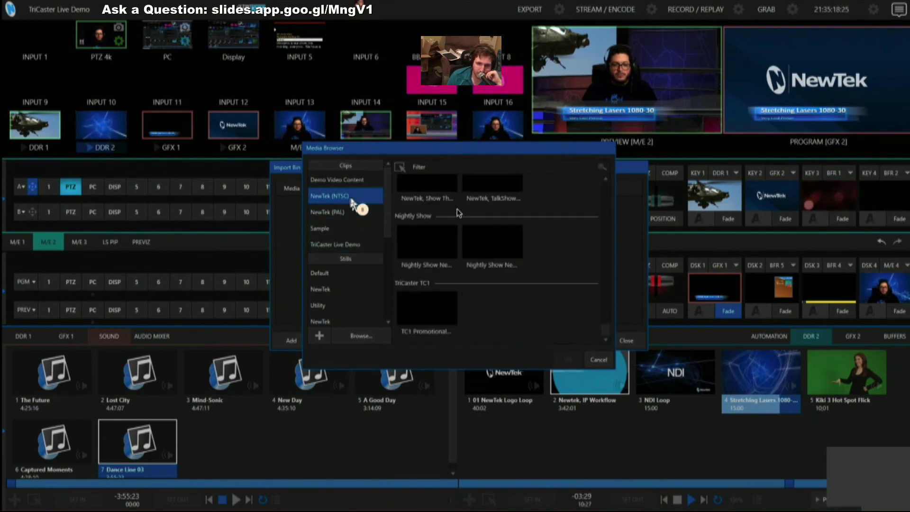
double_click(427, 242)
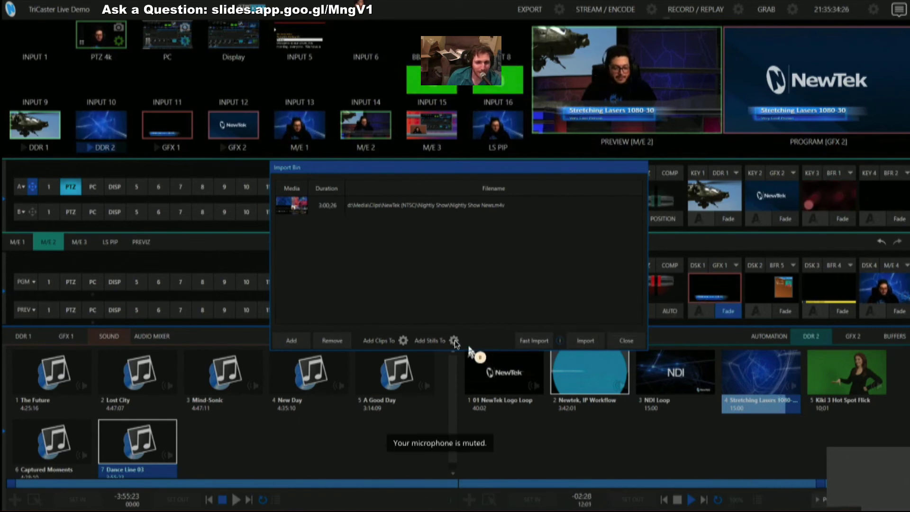
Route imported clips to DDR 2, run a Fast Import of Nightly Show News and close the Import Bin
left_click(403, 340)
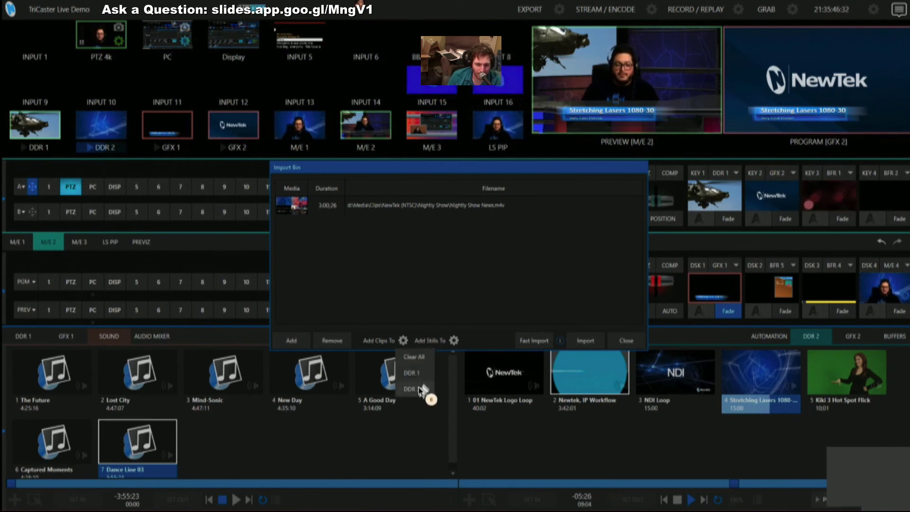
left_click(533, 340)
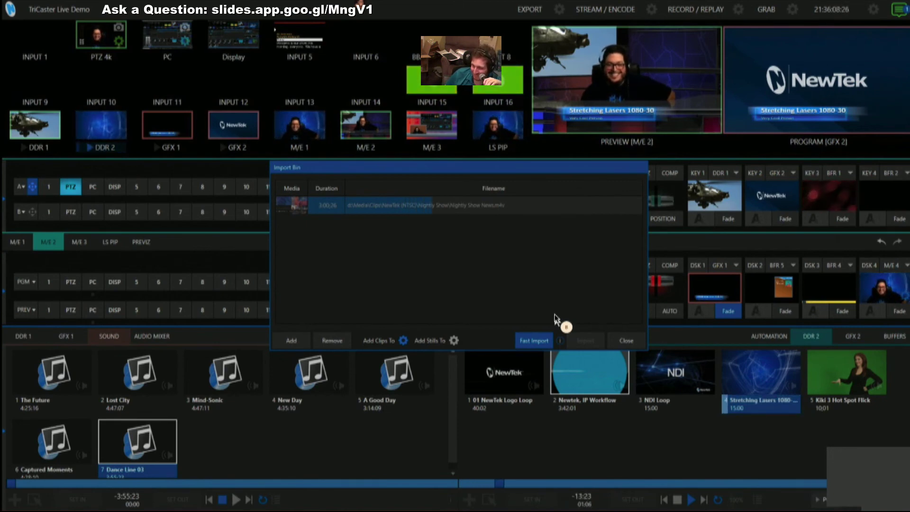
left_click(626, 340)
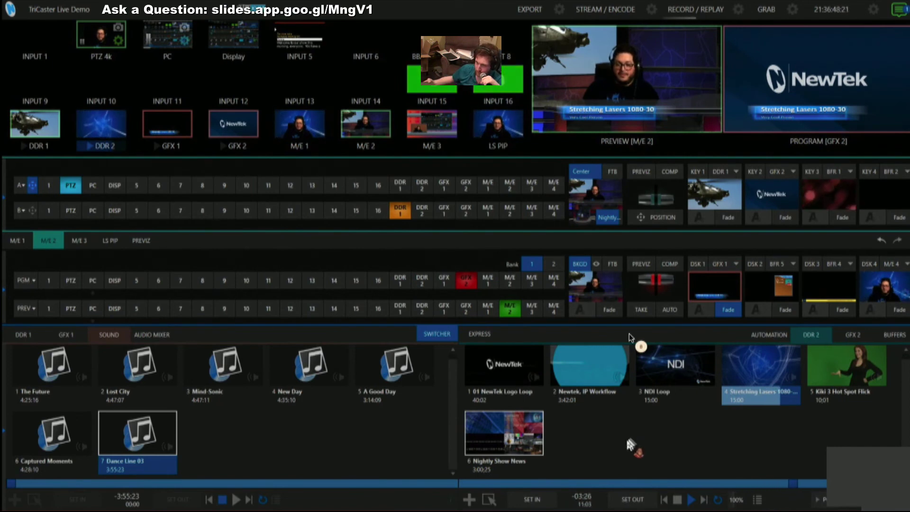
Show the GFX 1 playlist and open the file commands for ejecting and importing media
left_click(66, 335)
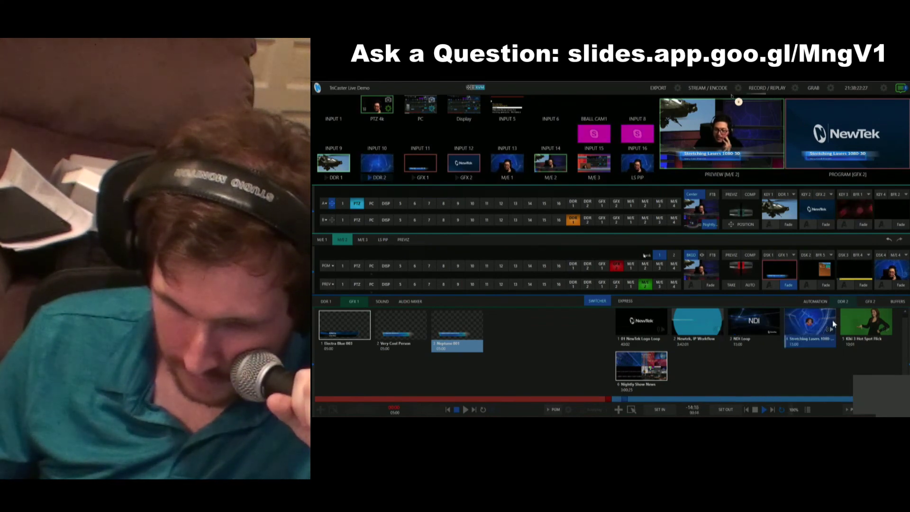
left_click(331, 88)
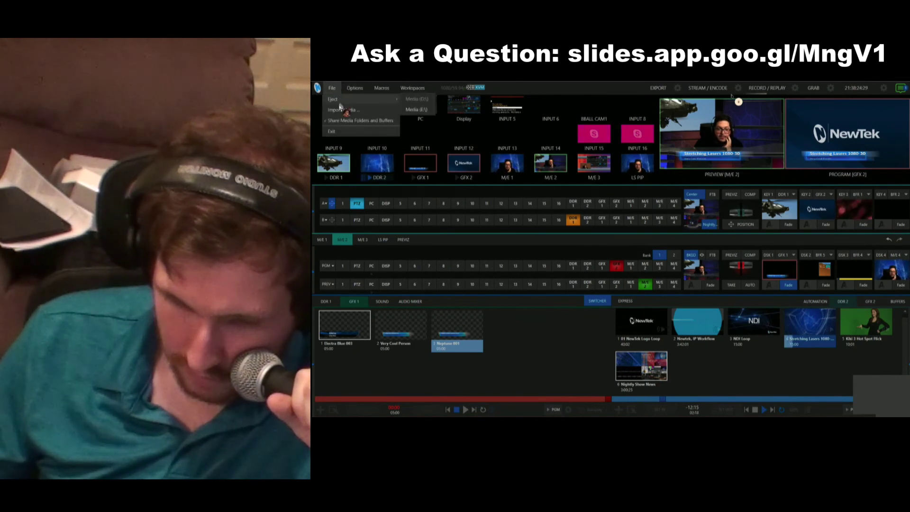